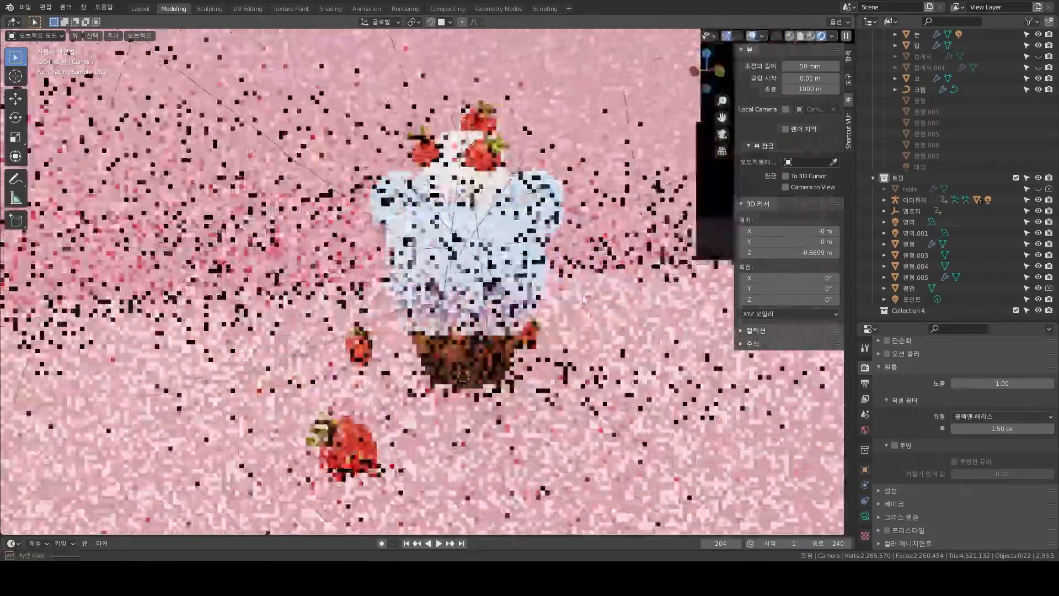
left_click(429, 186)
key("shift+d")
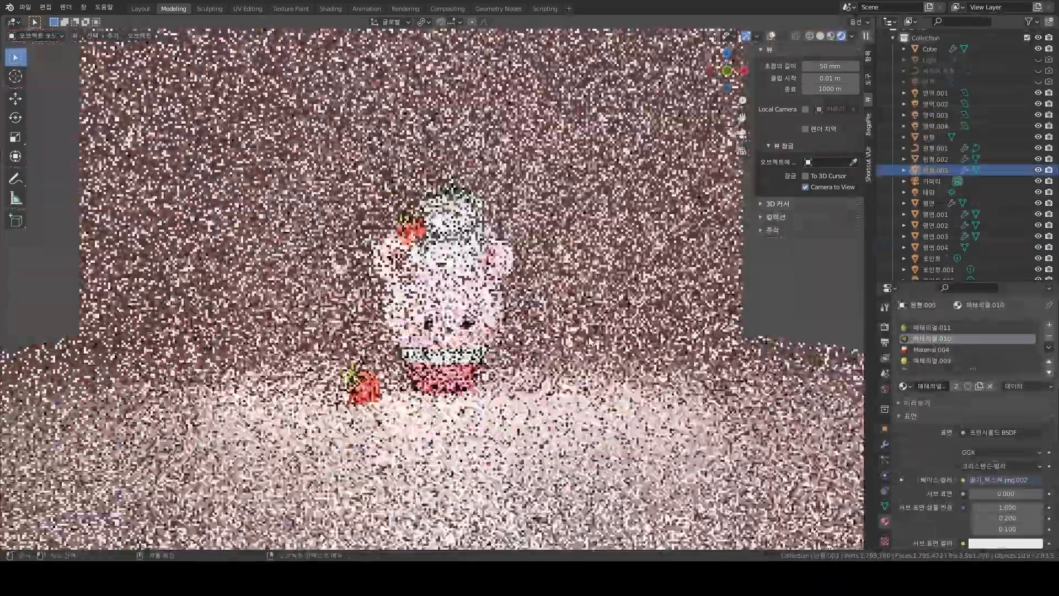
scroll(466, 398, "up", 3)
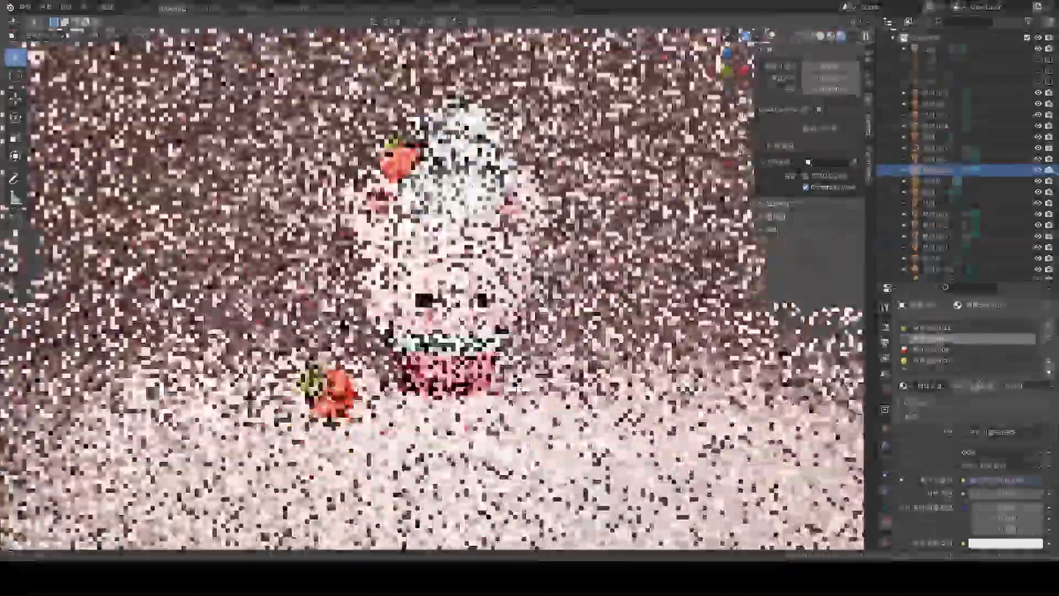
scroll(714, 355, "down", 2)
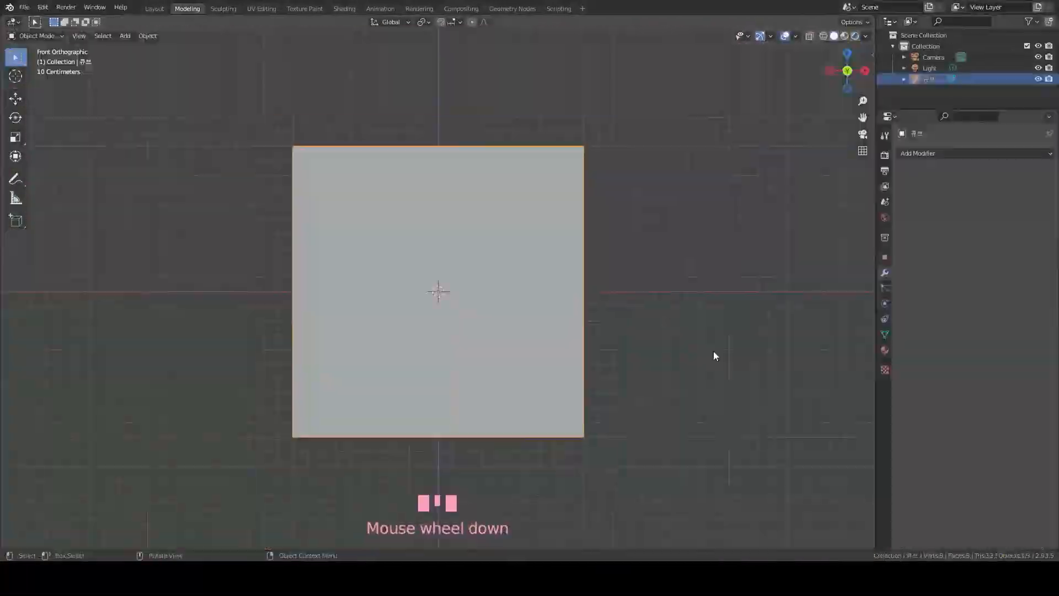
middle_click_drag(686, 364, 587, 364, "shift")
scroll(640, 371, "up", 1)
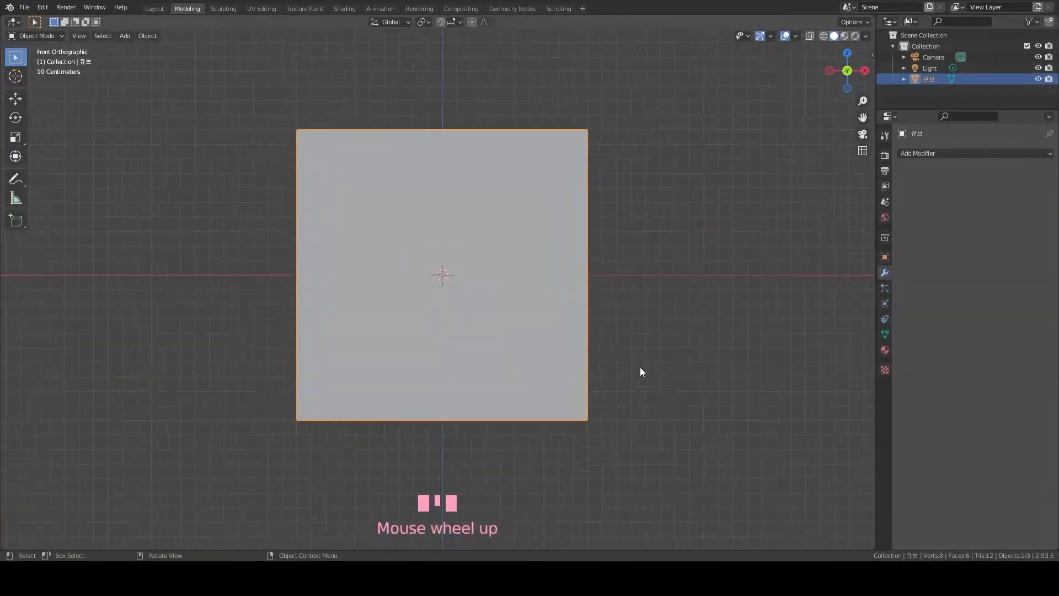
scroll(581, 334, "down", 1)
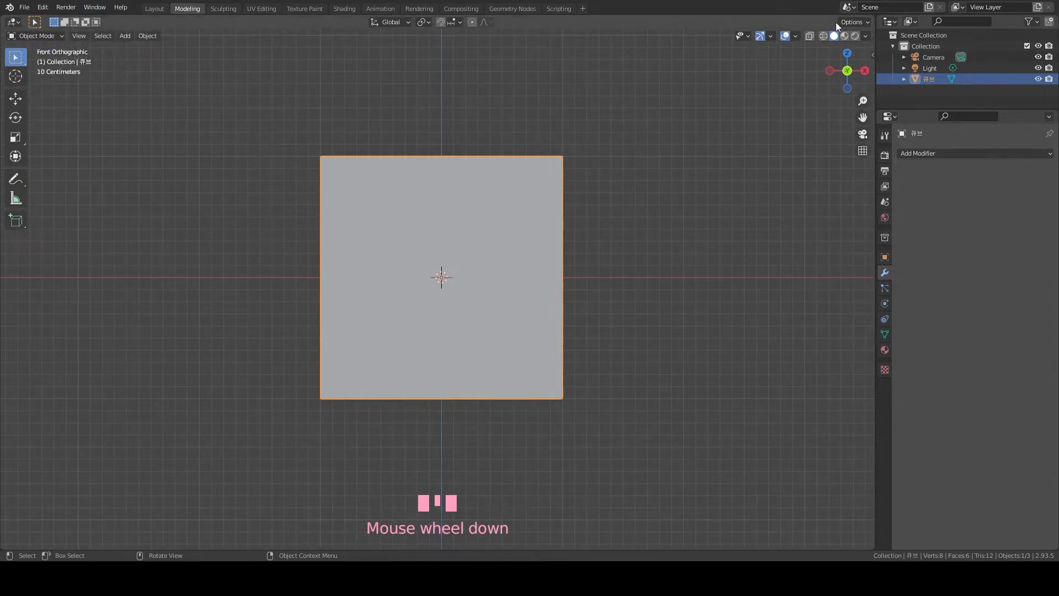
Split the 3D viewport and open the strawberry reference image 딸기_렌더링_002.png in a narrow Image Editor beside it
left_click_drag(873, 17, 442, 90)
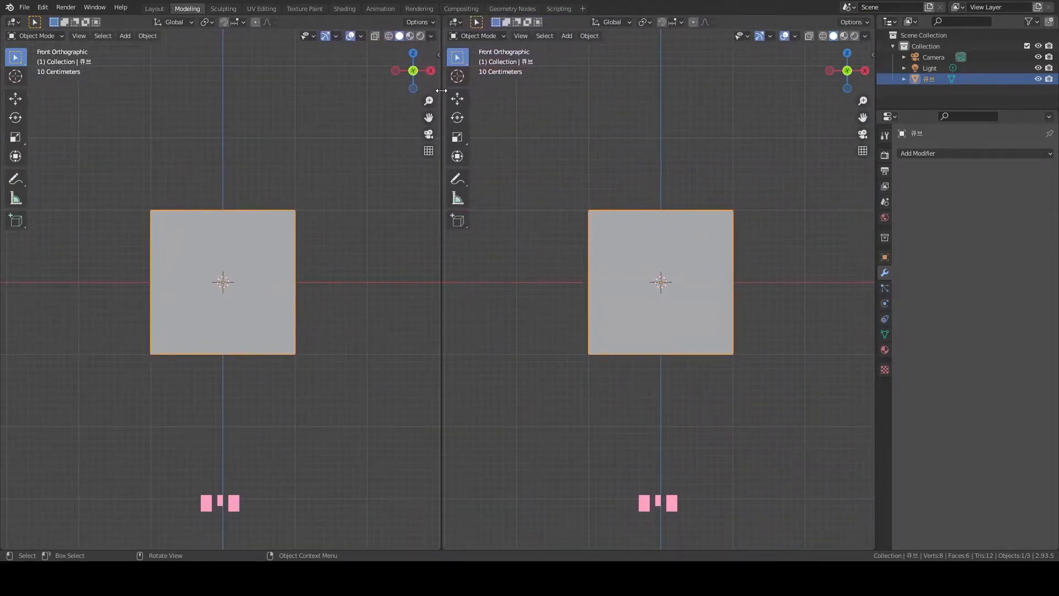
left_click(13, 22)
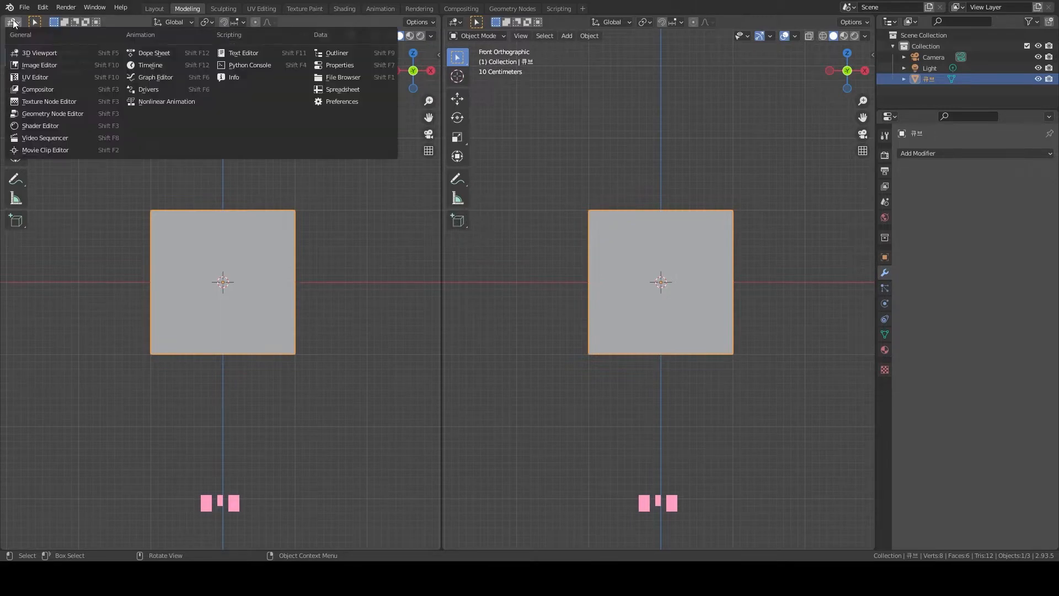
left_click(84, 66)
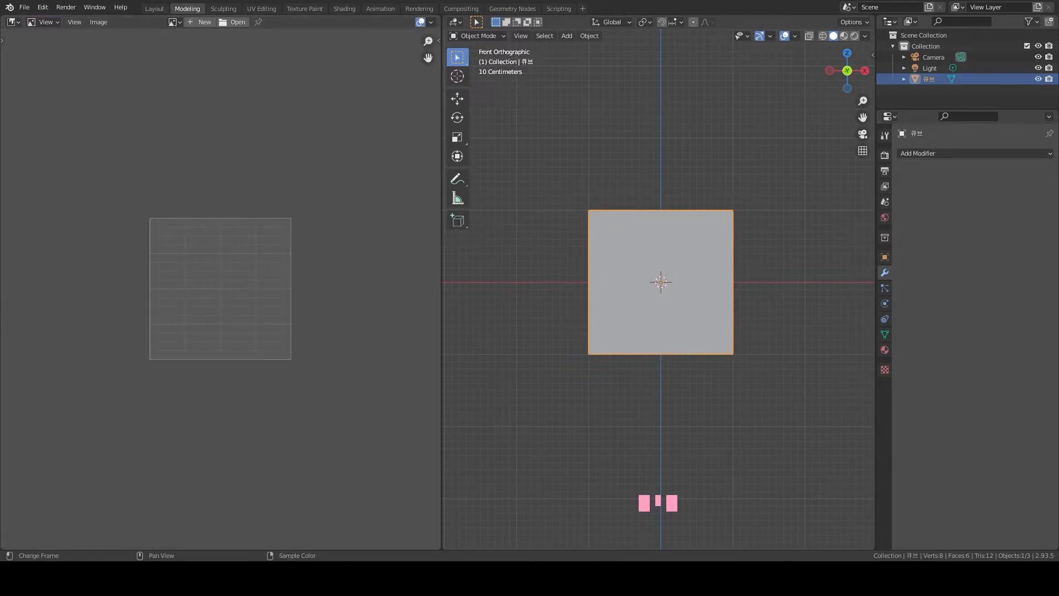
scroll(221, 288, "down", 5)
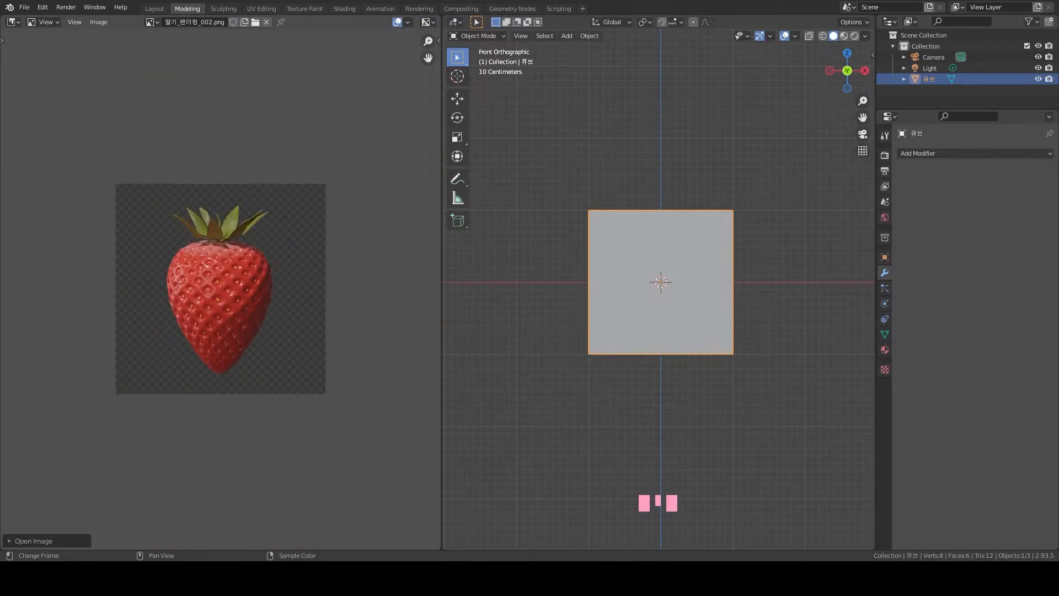
scroll(221, 288, "up", 2)
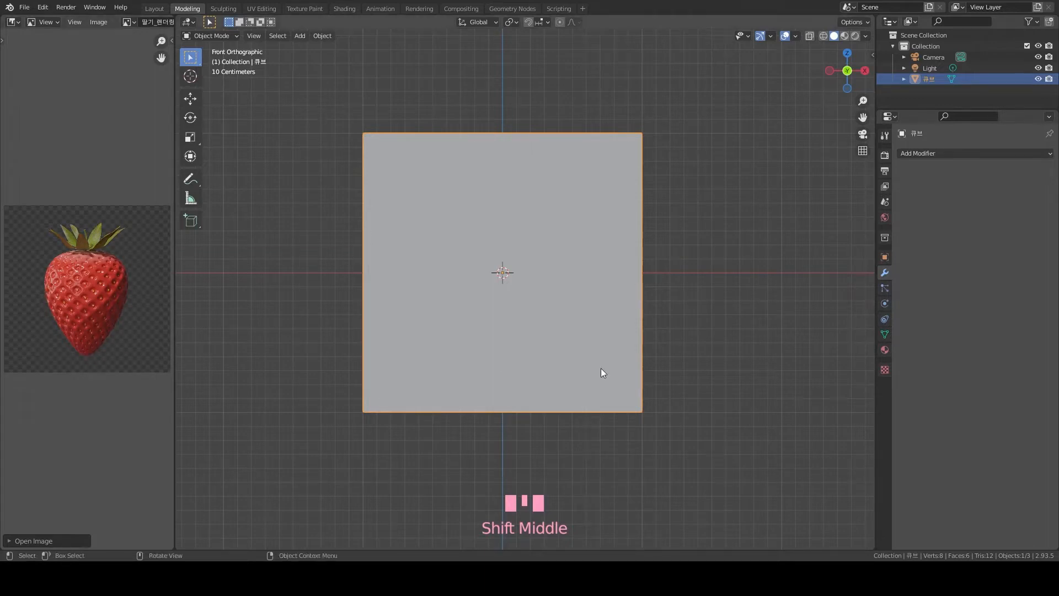
Add a Subdivision Surface modifier to the cube and set its viewport level to 3
scroll(623, 370, "down", 2)
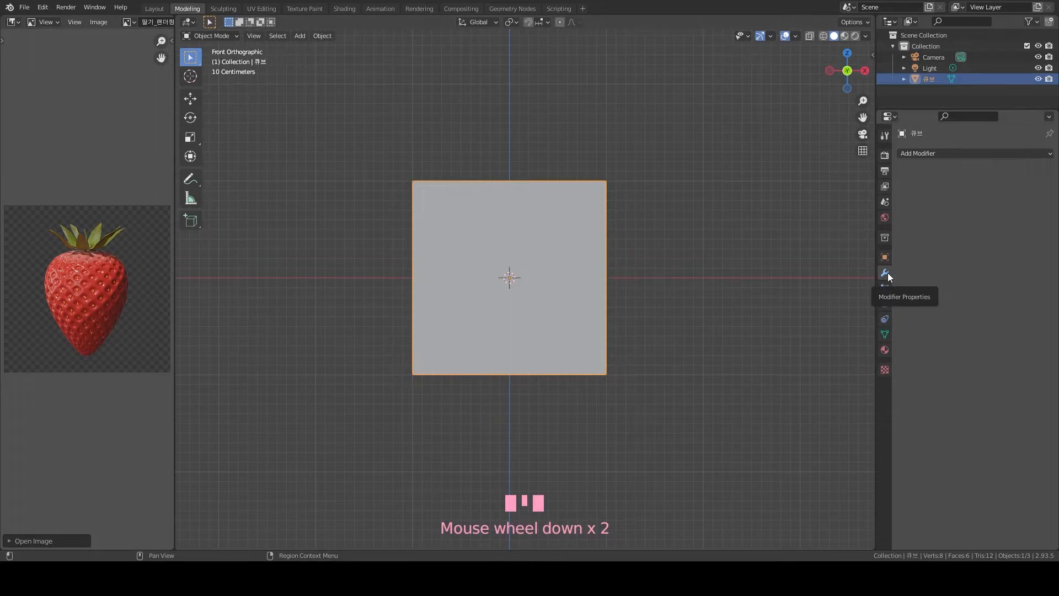
left_click(945, 152)
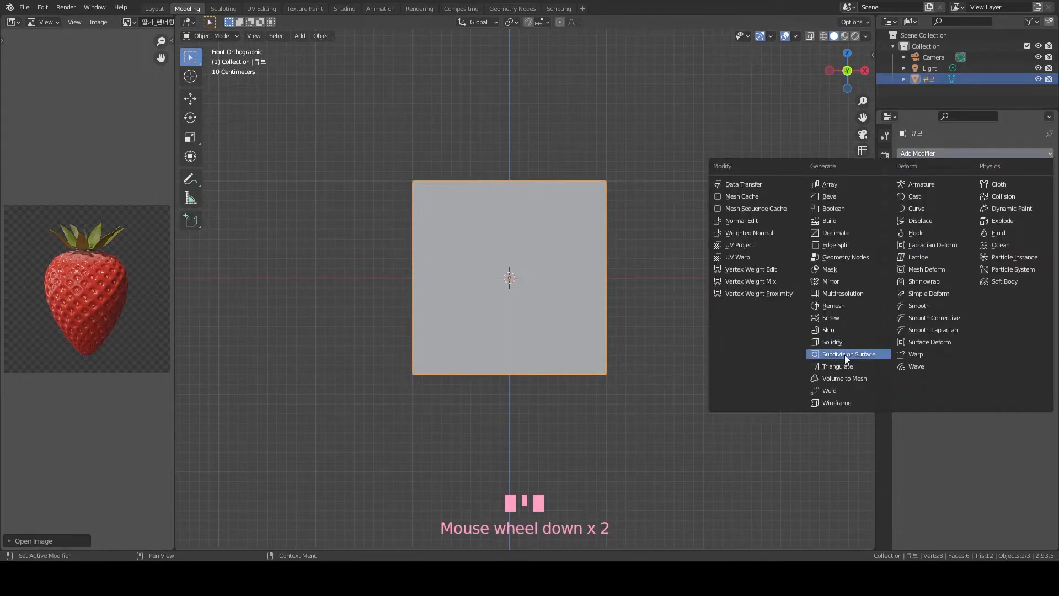
left_click(858, 356)
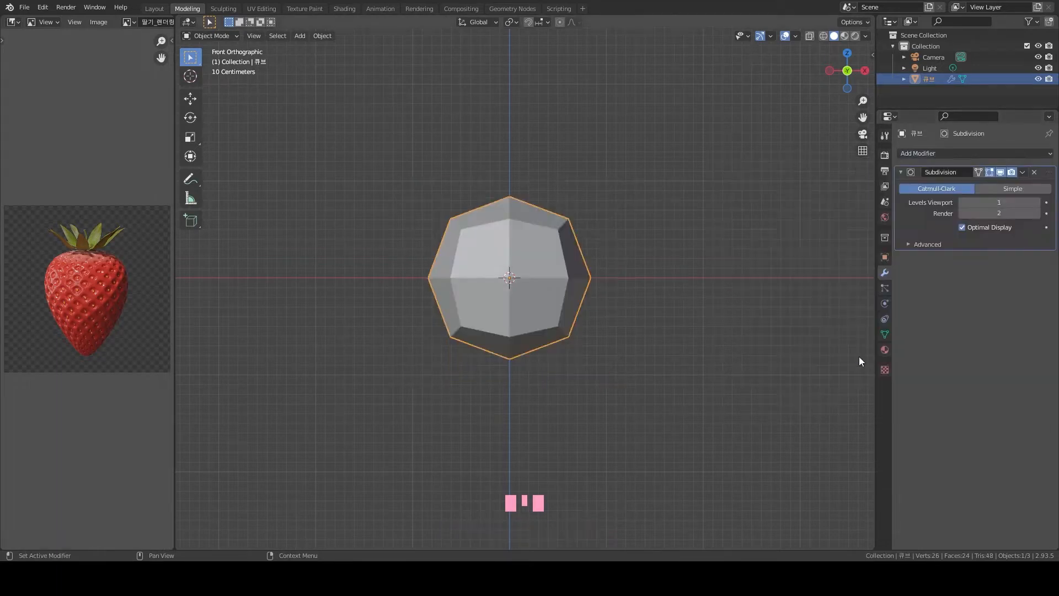
left_click(1036, 203)
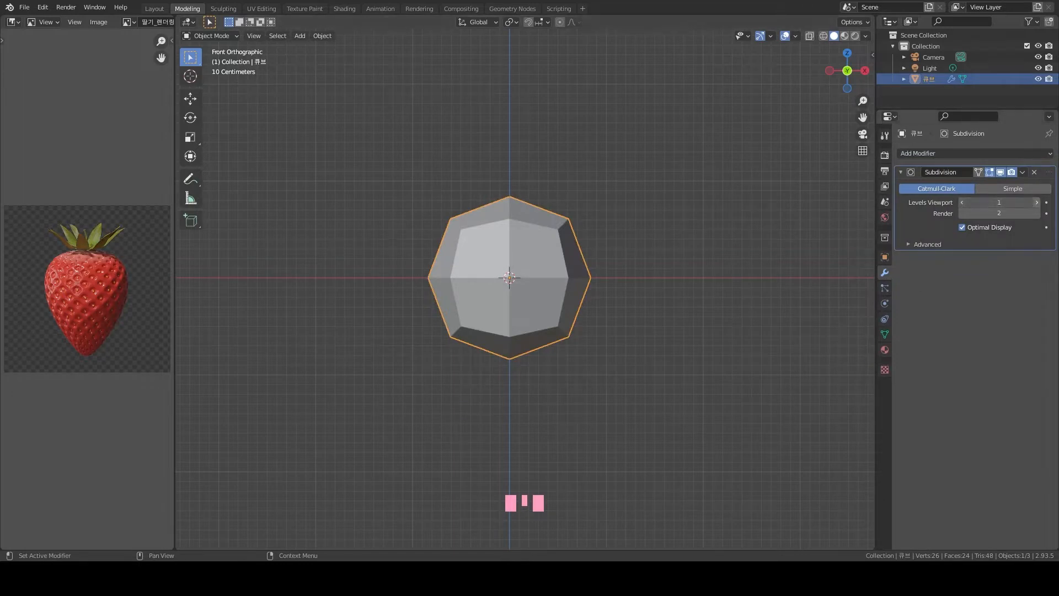
left_click(1036, 203)
In Edit Mode, add a horizontal loop cut around the cube, slid to about a third of the height below the top
key("Tab")
key("ctrl+r")
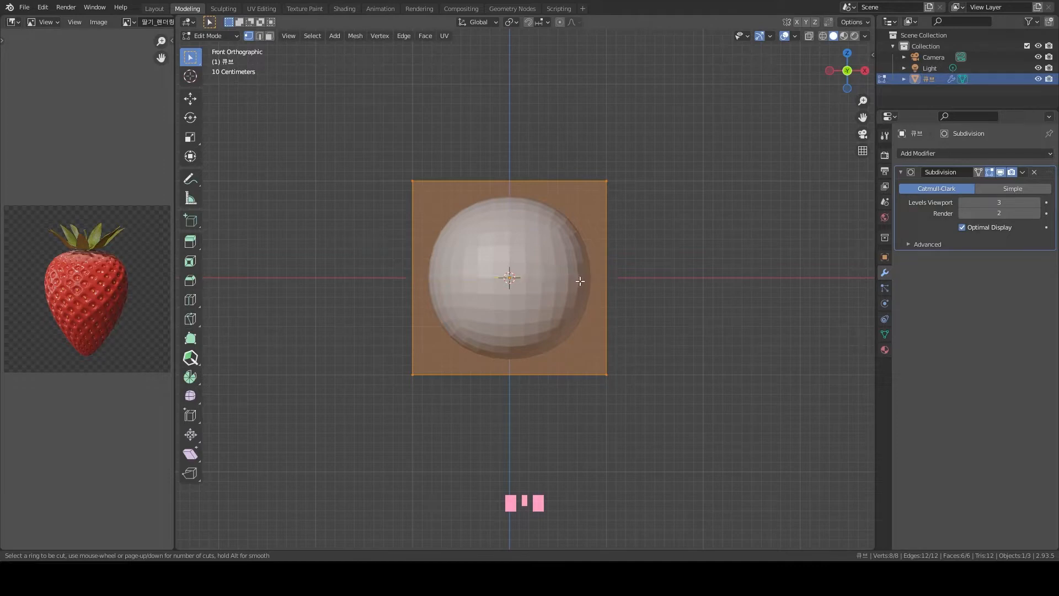
left_click(598, 276)
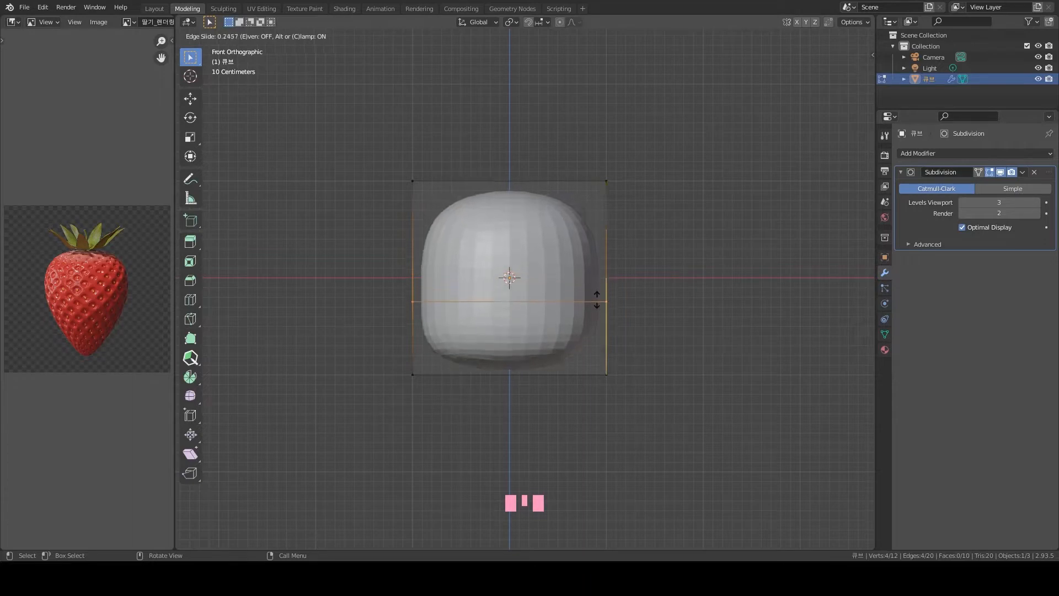
left_click(606, 243)
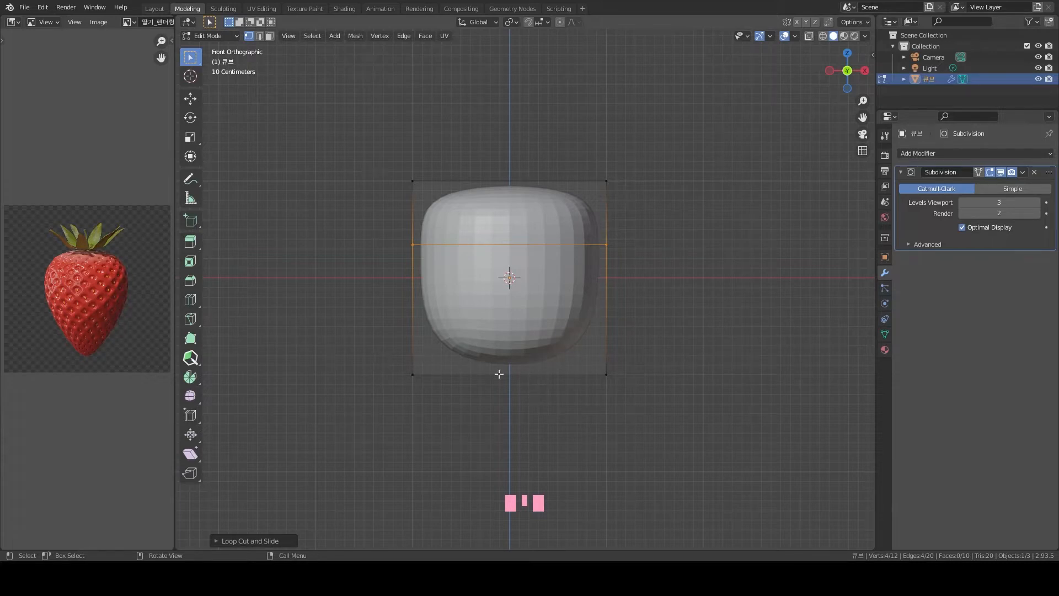
Turn on X-ray and box-select all the vertices at the bottom of the cube
key("alt+z")
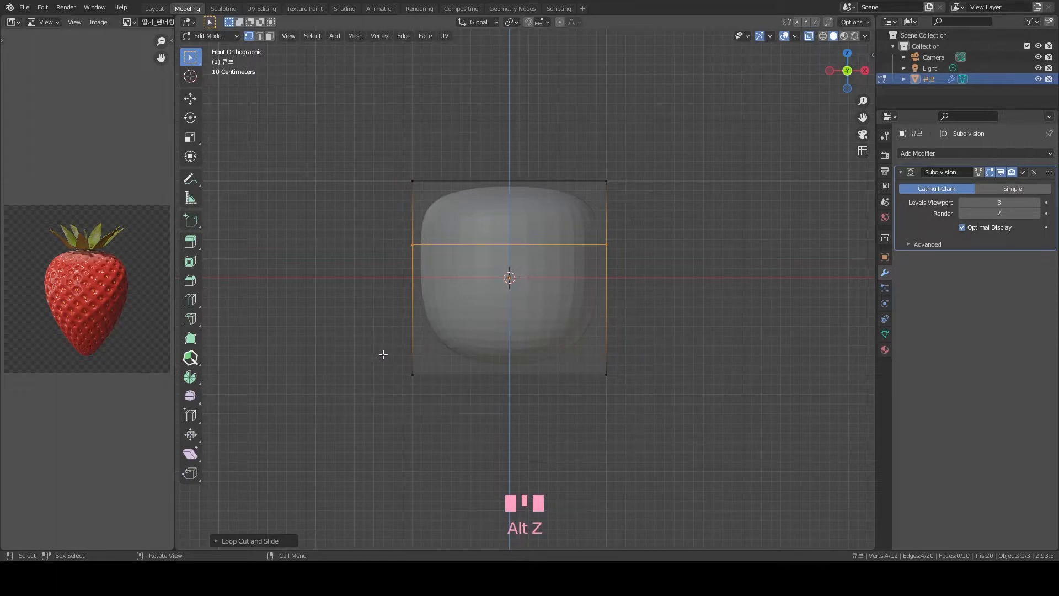
left_click(362, 346)
left_click_drag(362, 346, 642, 402)
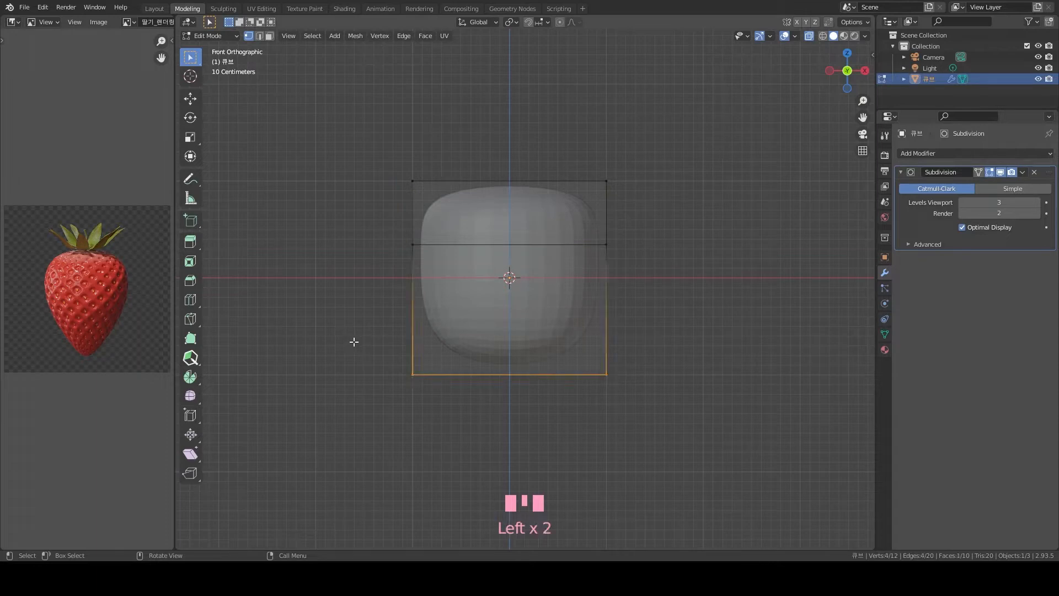
left_click_drag(387, 335, 638, 428)
key("w")
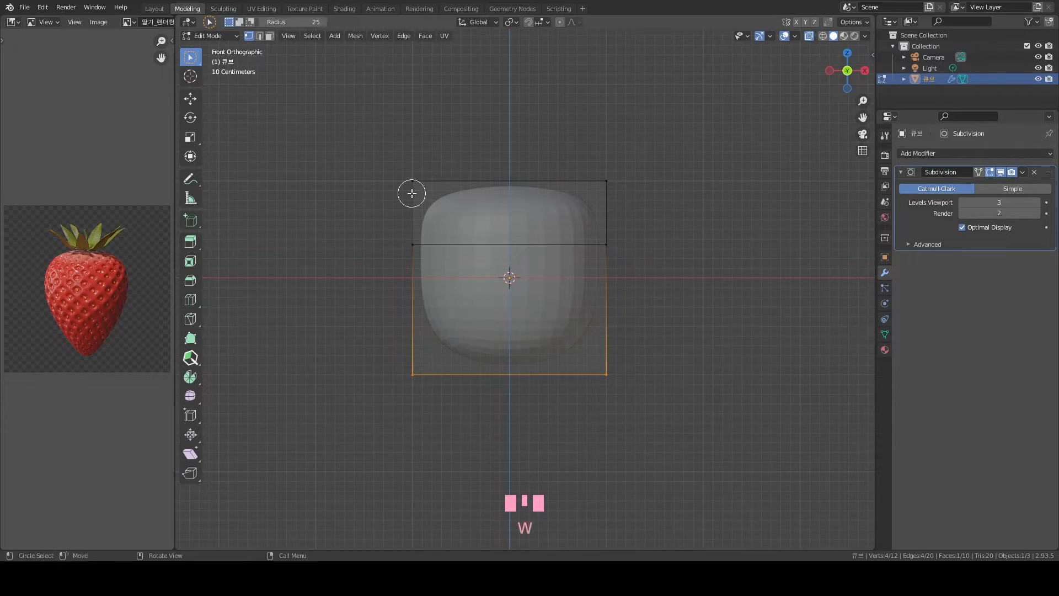
key("w")
key("w")
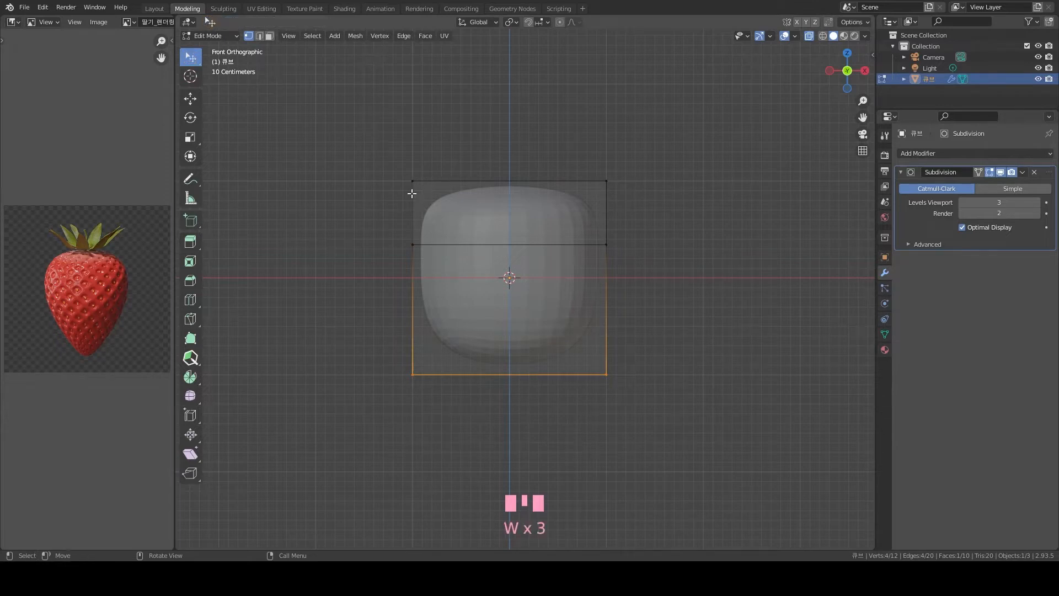
key("w")
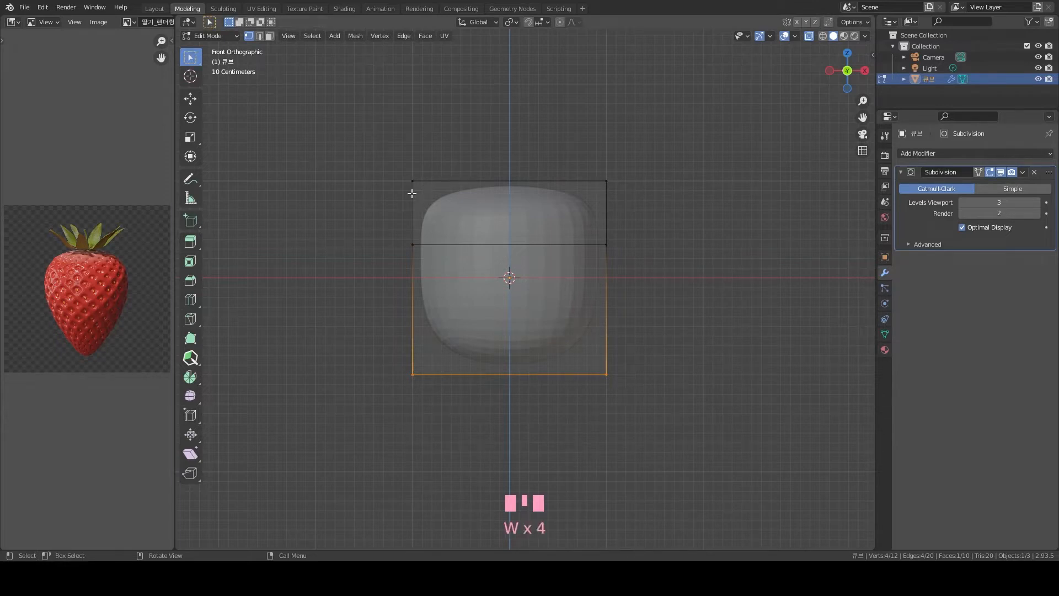
key("w")
key("w")
key("w")
key("w")
key("w")
Scale the cube's bottom vertices down to a factor of about 0.035, forming the strawberry's pointed tip
left_click_drag(365, 319, 679, 447)
key("s")
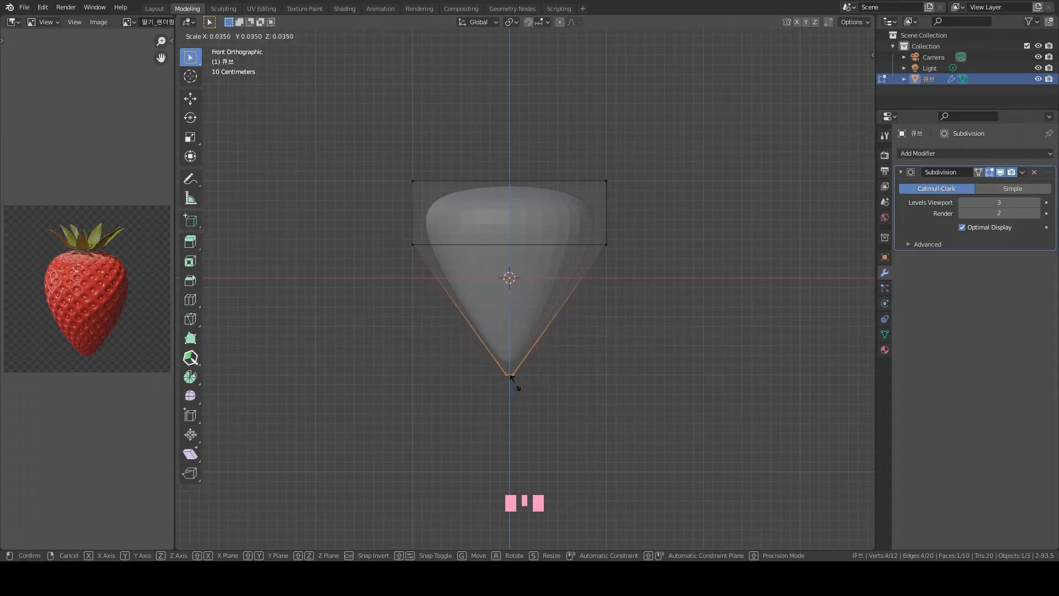
left_click(509, 375)
Scale the top vertices of the mesh inward to roughly three quarters of their width
scroll(438, 407, "up", 3)
scroll(662, 328, "down", 2)
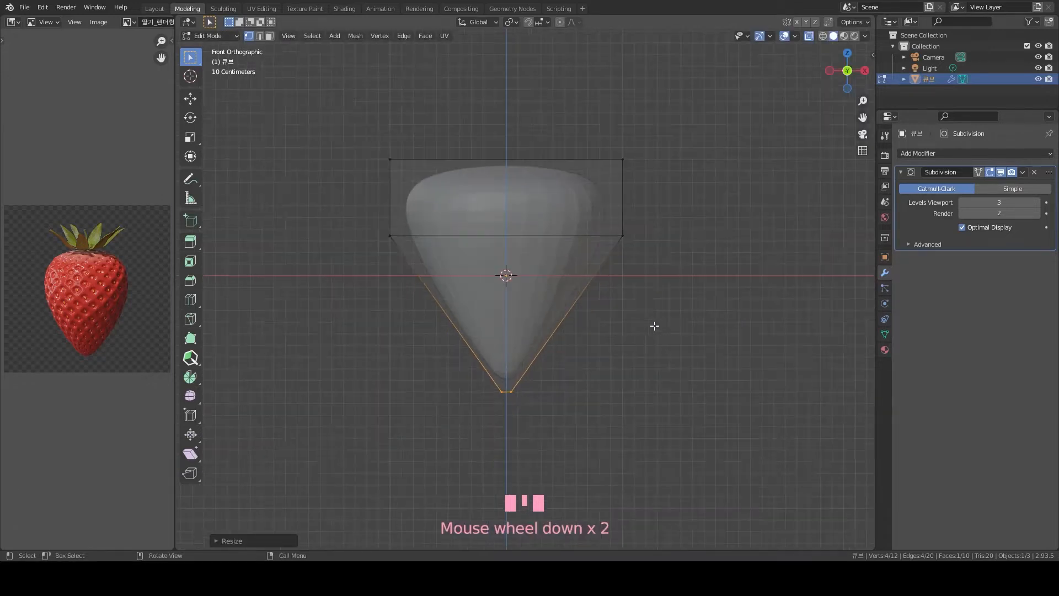
left_click_drag(337, 115, 760, 206)
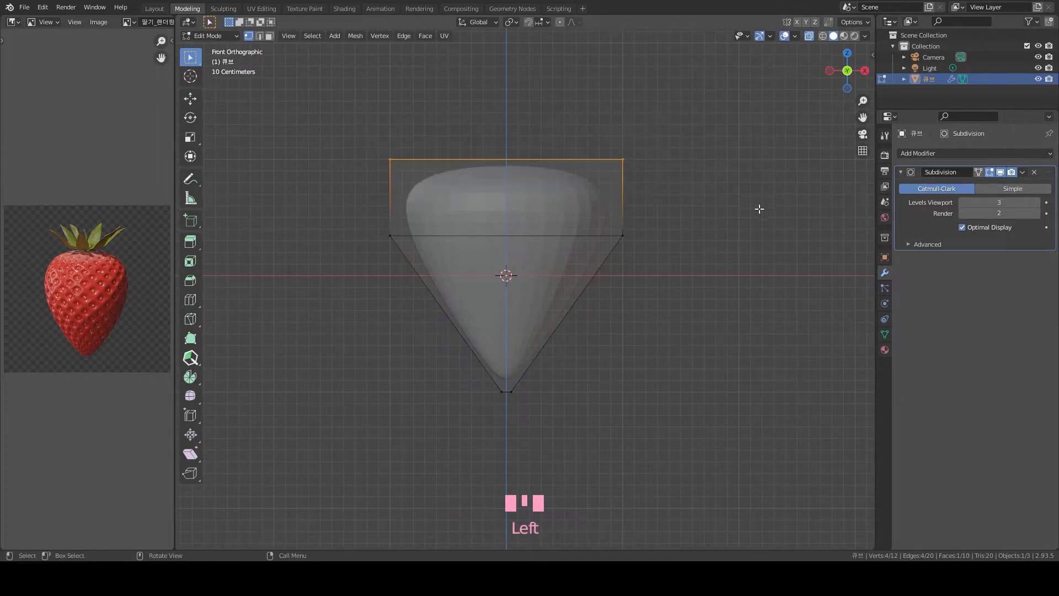
key("s")
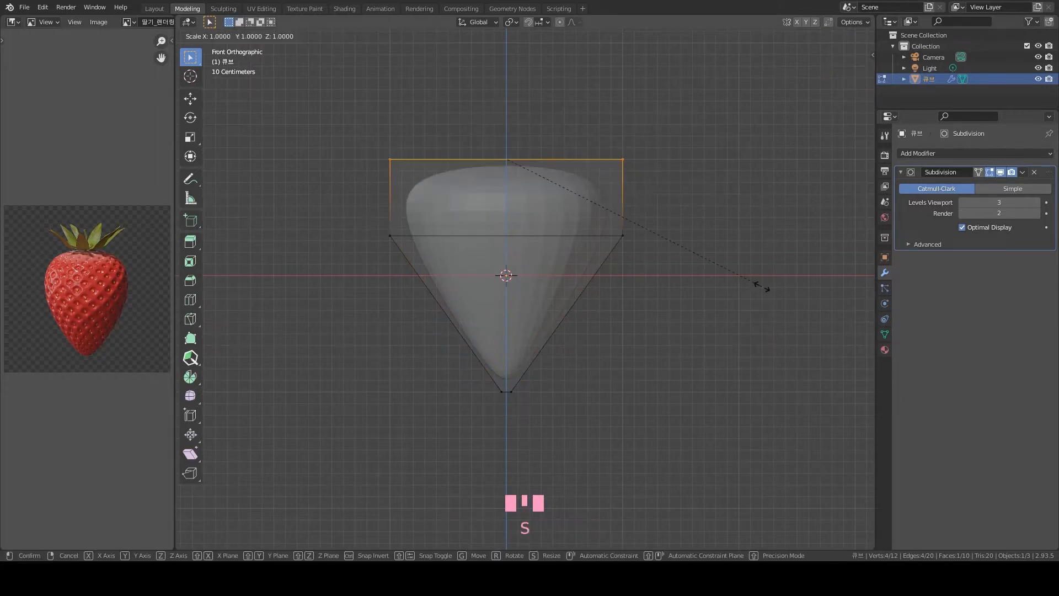
left_click(697, 243)
Lower the middle edge loop slightly along Z, then turn off X-ray and return to Object Mode with nothing selected
left_click_drag(268, 230, 687, 278)
key("g")
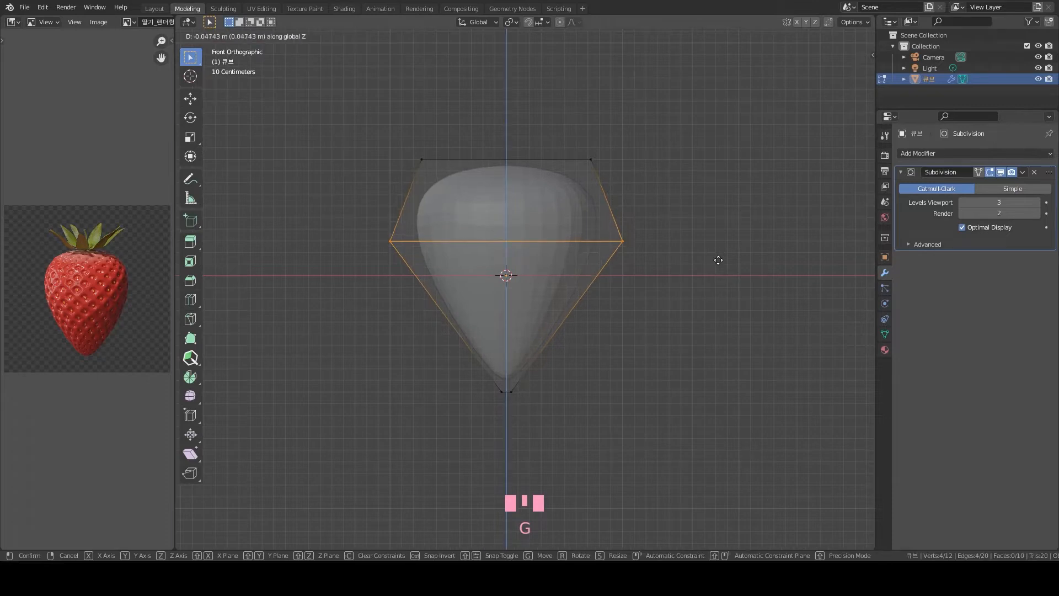
left_click(718, 268)
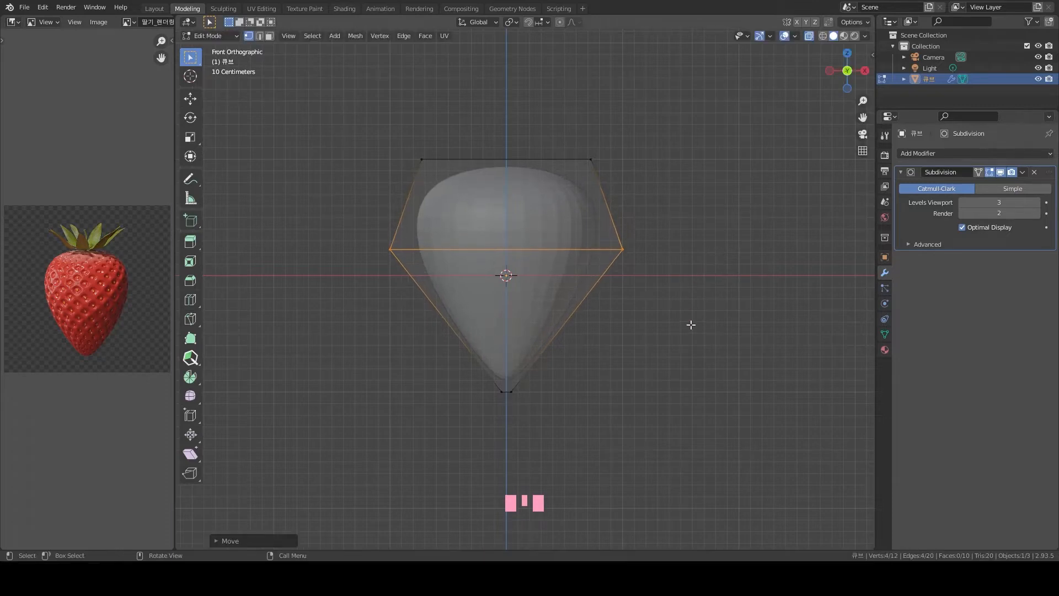
key("alt+z")
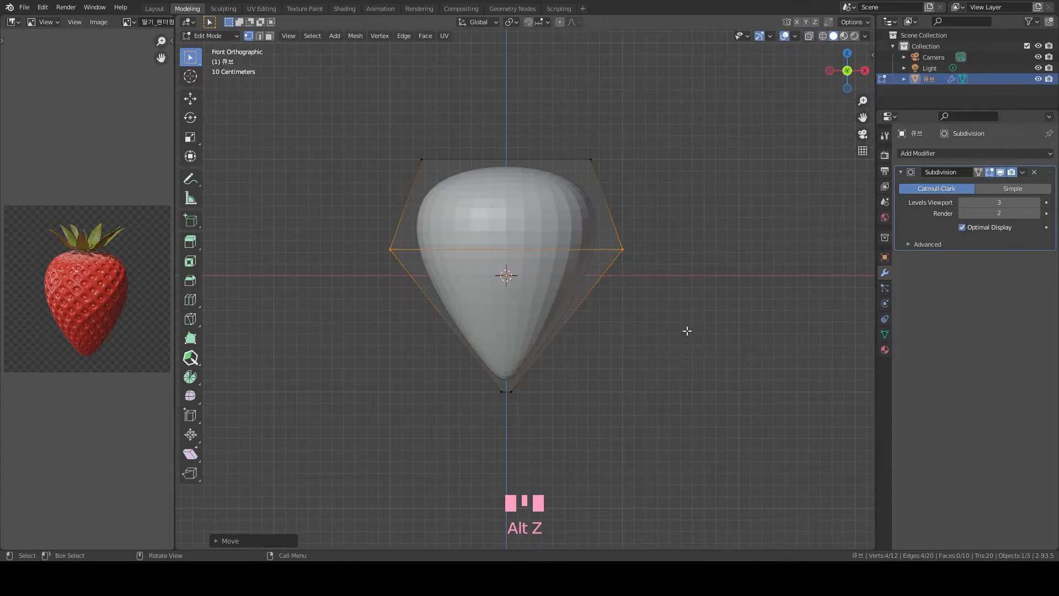
key("Tab")
left_click(694, 216)
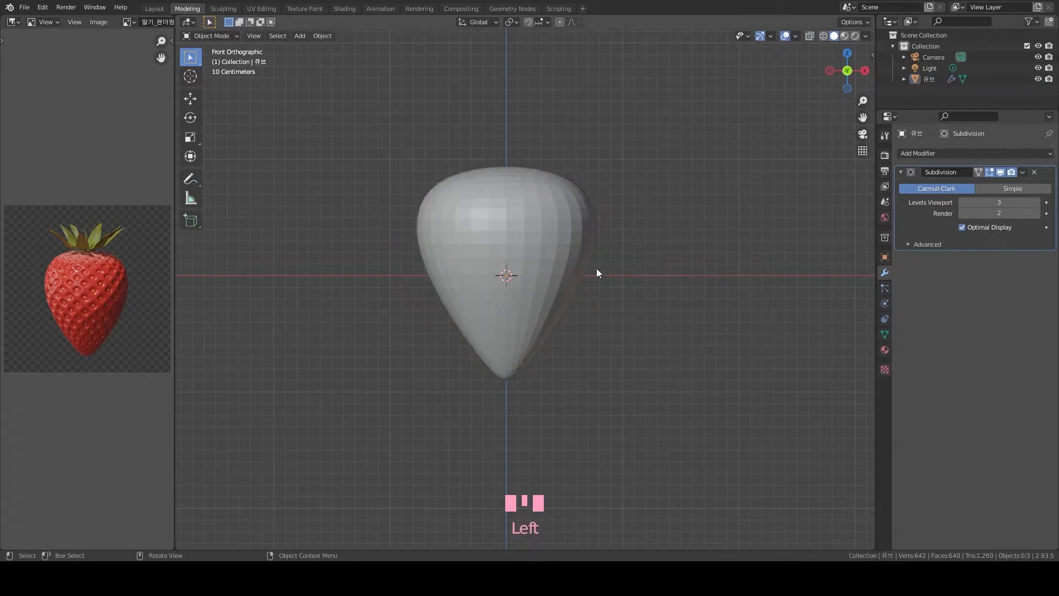
Apply the Subdivision modifier to the strawberry body
scroll(595, 269, "down", 1)
scroll(581, 294, "up", 3)
middle_click_drag(687, 292, 694, 305, "shift")
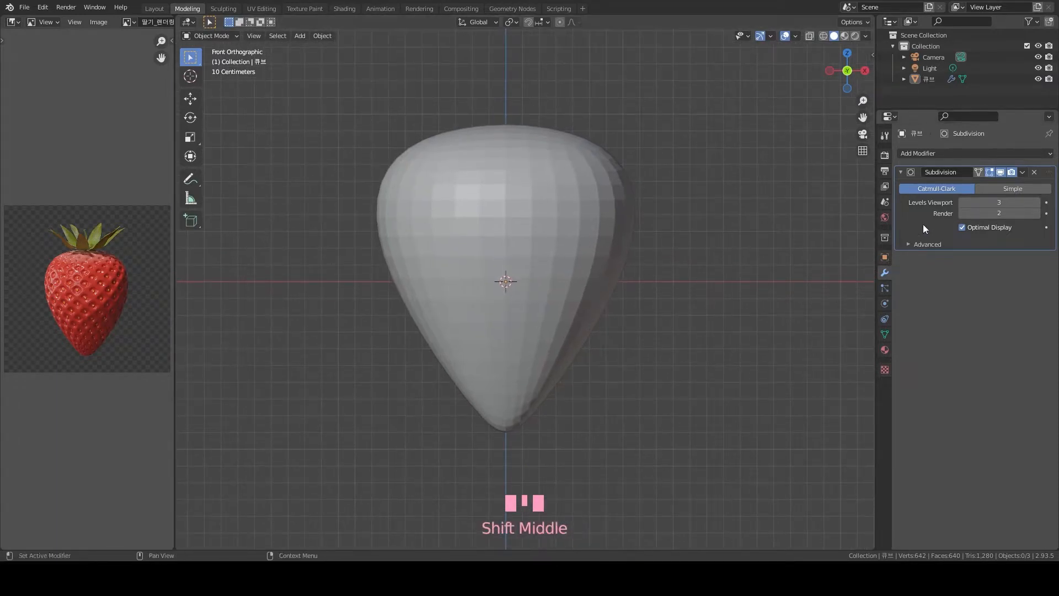
key("ctrl+a")
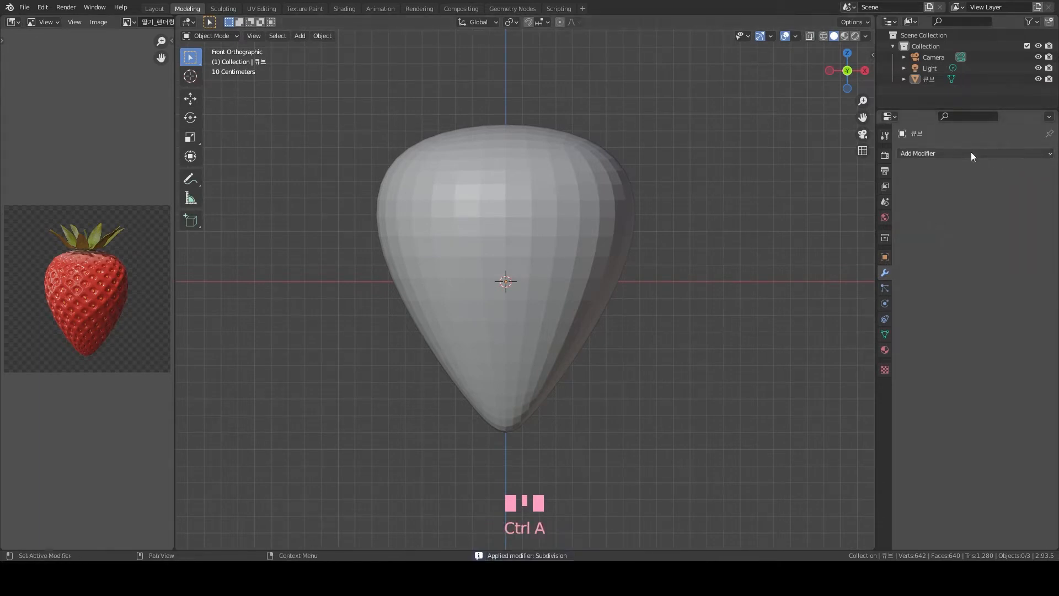
Add a Decimate modifier to the strawberry body in Un-Subdivide mode with 1 iteration
left_click(916, 155)
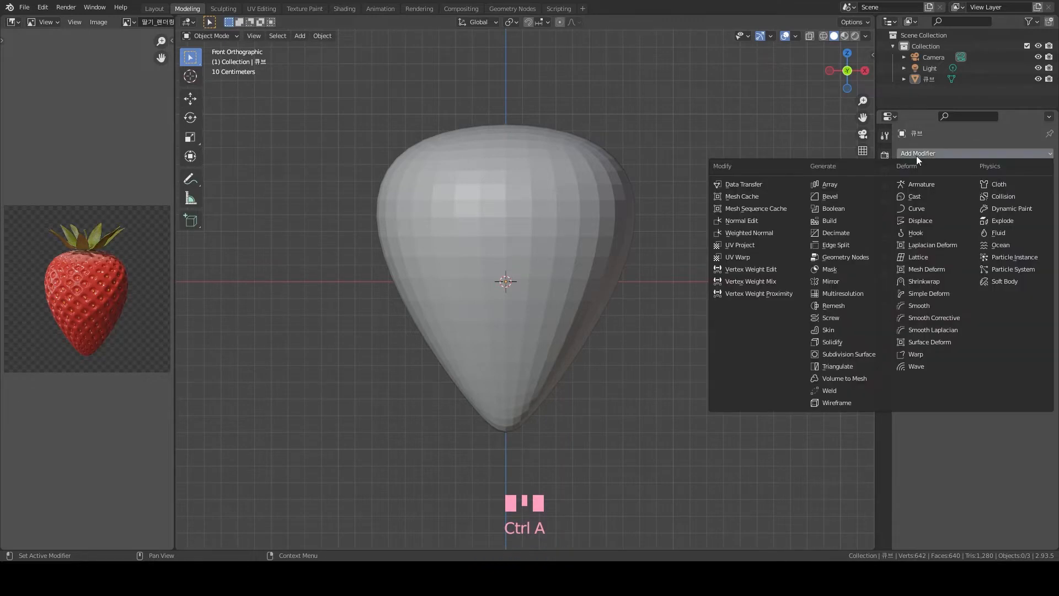
left_click(849, 232)
left_click(988, 190)
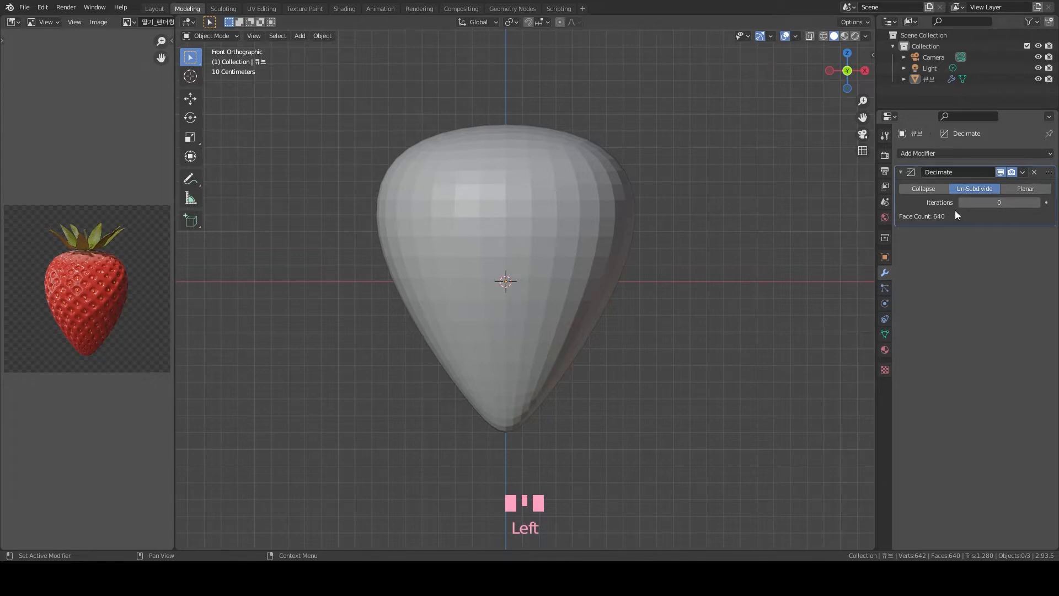
left_click(1034, 201)
scroll(633, 273, "up", 4)
scroll(633, 276, "down", 2)
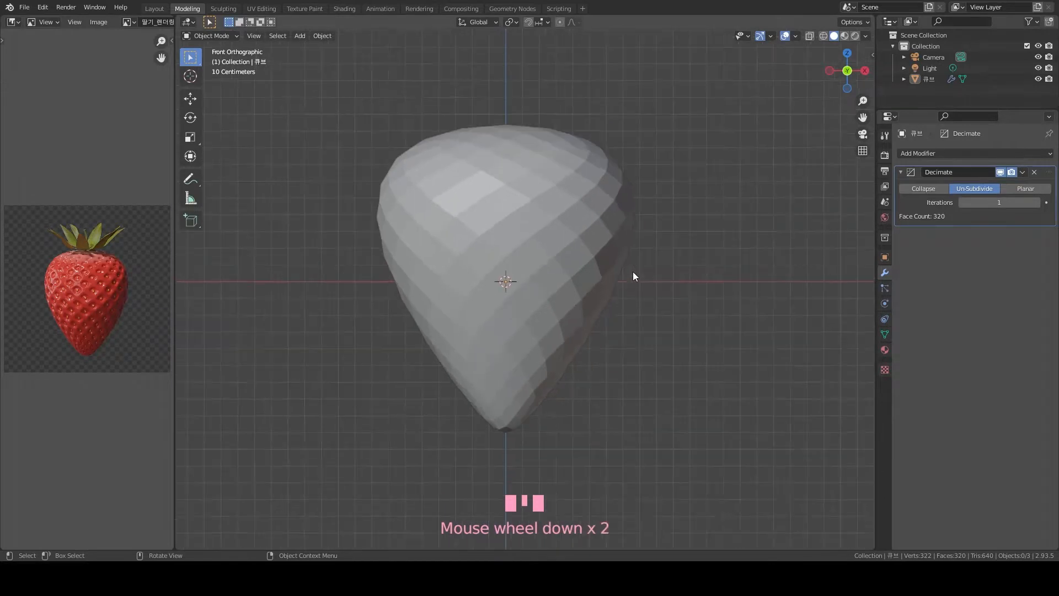
Apply the Decimate modifier to the strawberry body
key("Tab")
key("Tab")
key("Tab")
key("Tab")
key("Tab")
key("Tab")
key("Tab")
key("Tab")
key("ctrl+a")
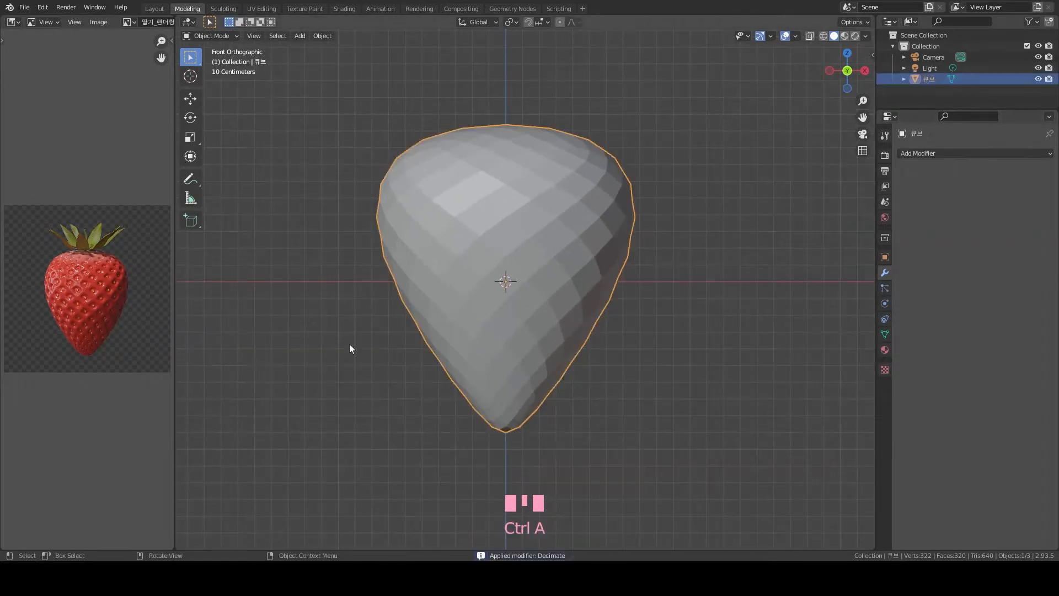
key("Tab")
left_click(669, 239)
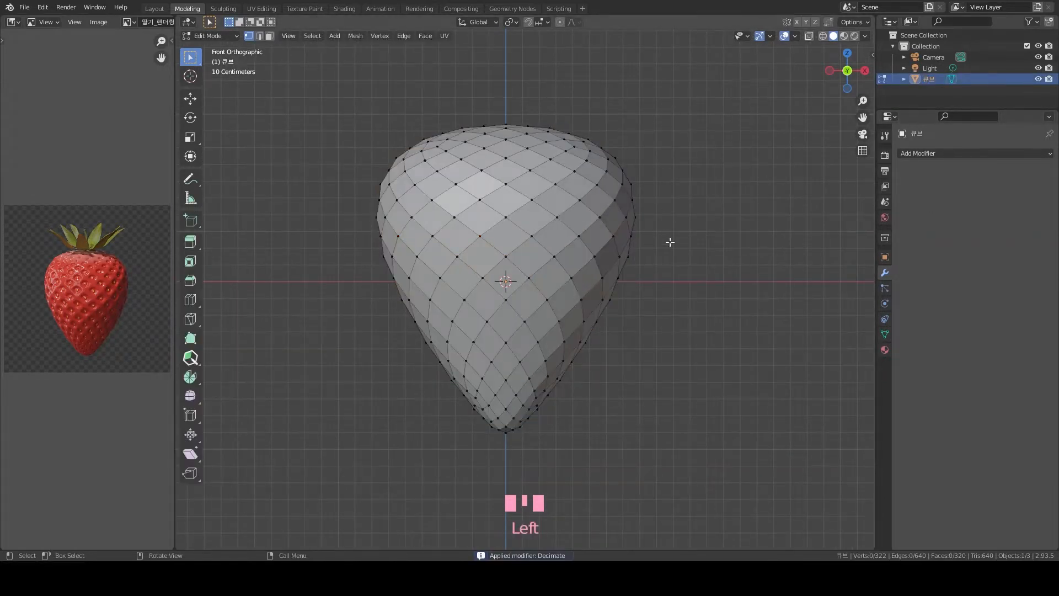
scroll(669, 238, "down", 3)
scroll(654, 244, "up", 3)
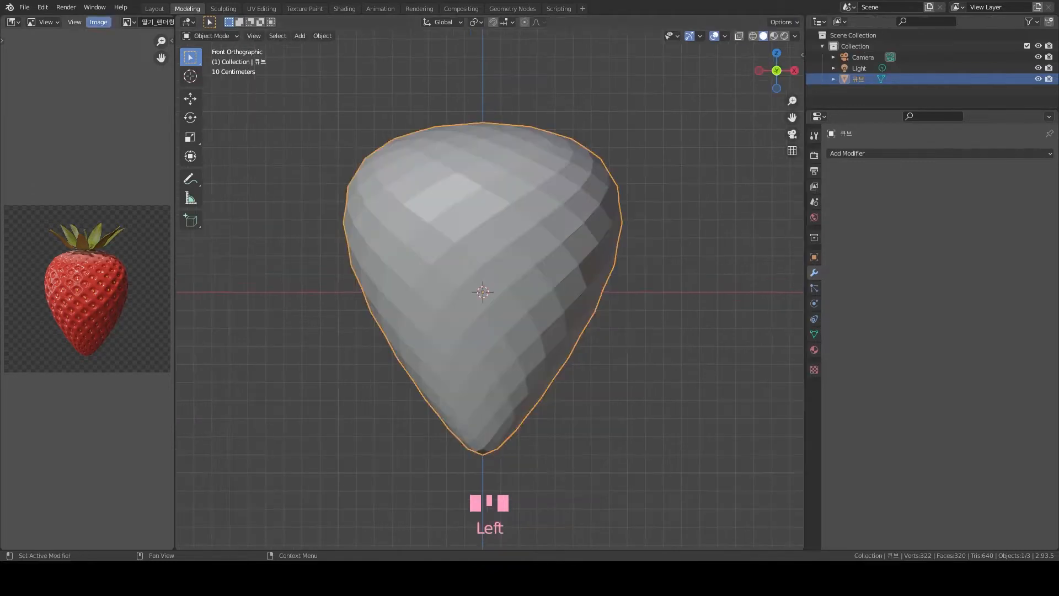
left_click(473, 220)
left_click(473, 221)
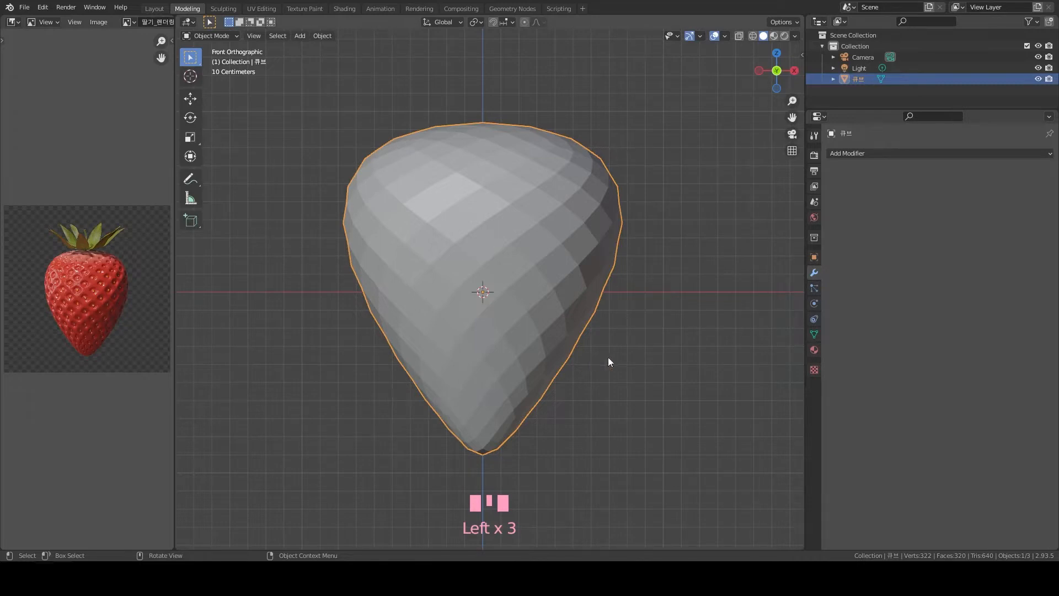
Enter Edit Mode with face selection active and select all faces of the strawberry mesh
key("Tab")
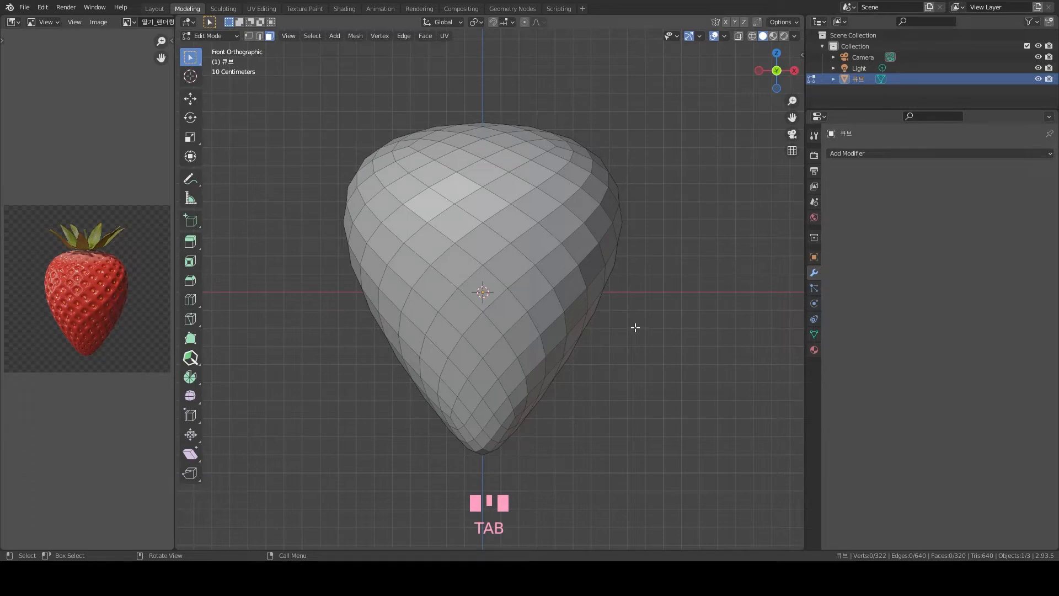
left_click(247, 36)
left_click(258, 36)
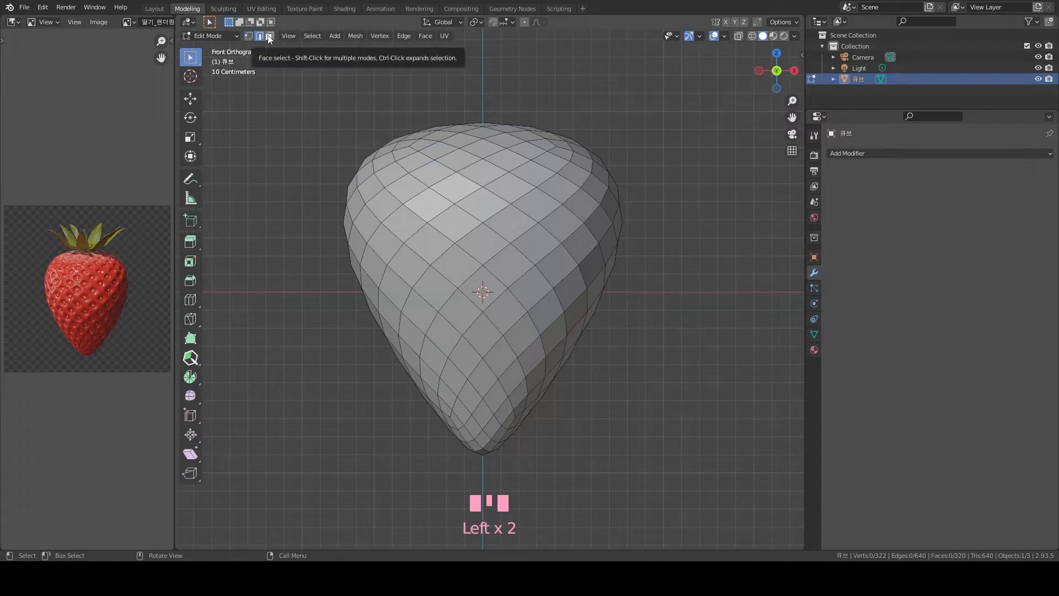
left_click(269, 36)
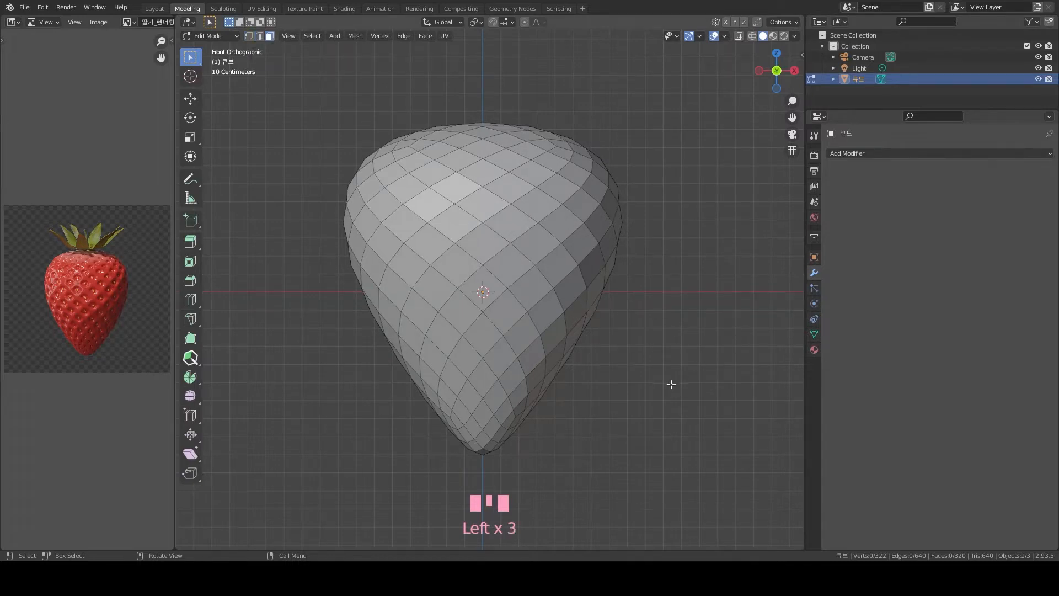
key("a")
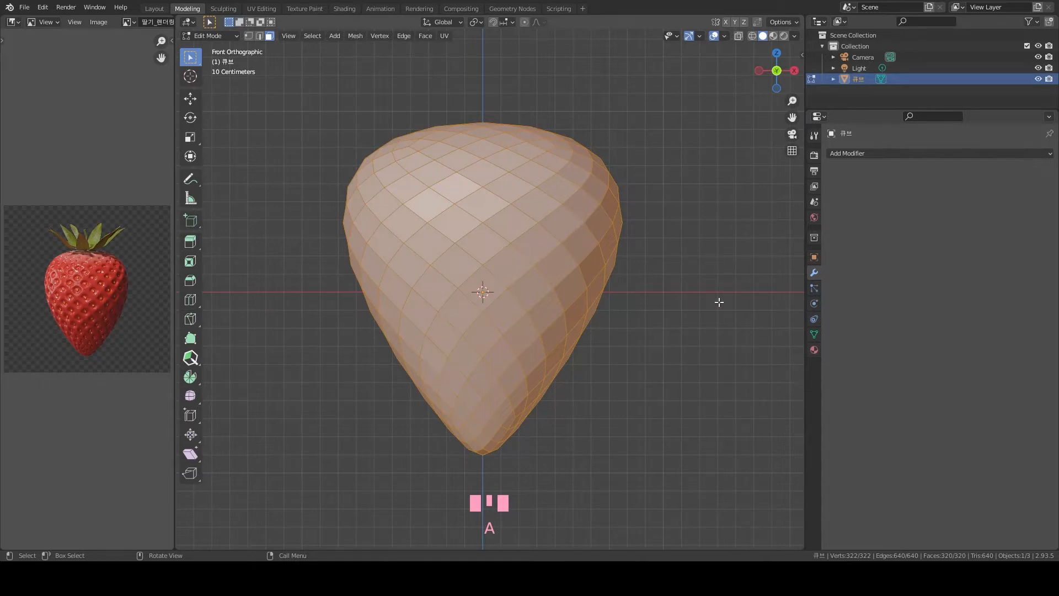
Bevel all edges of the strawberry mesh with a width of 0.0334 m and 1 segment
key("ctrl+b")
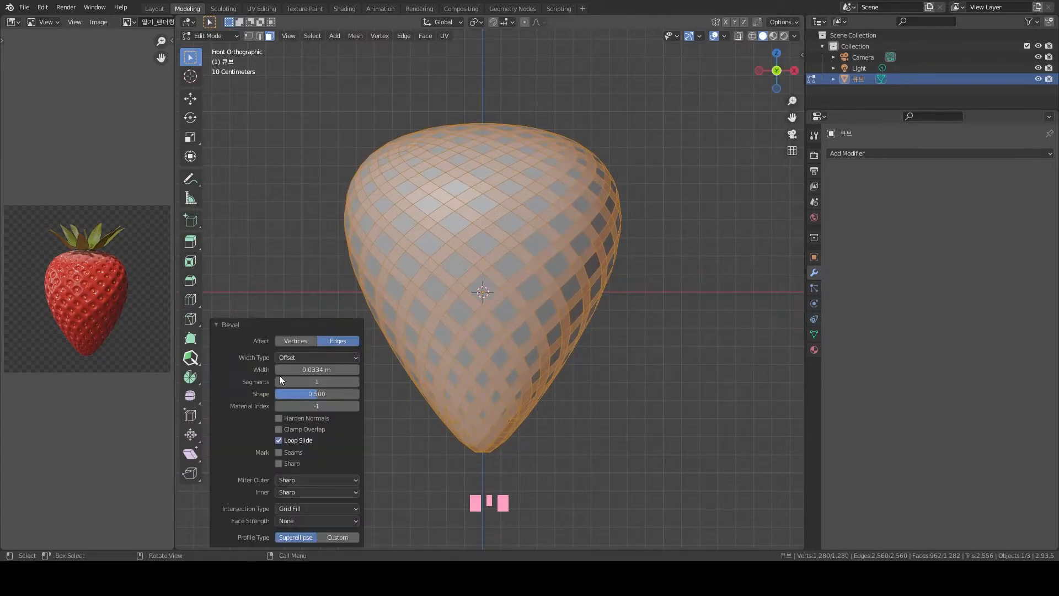
left_click(355, 370)
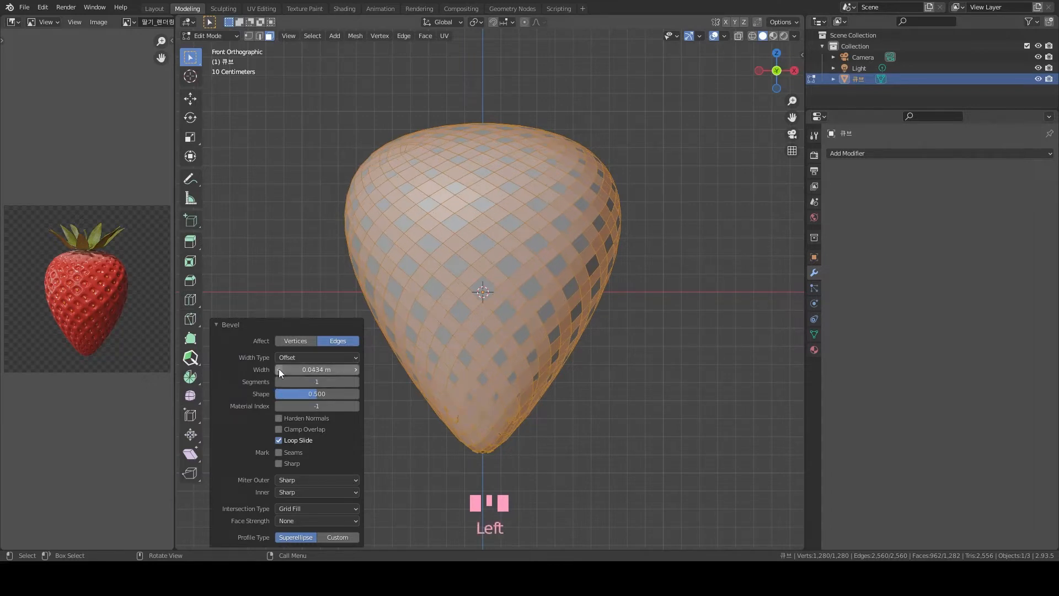
left_click(279, 368)
left_click(279, 368)
left_click(355, 368)
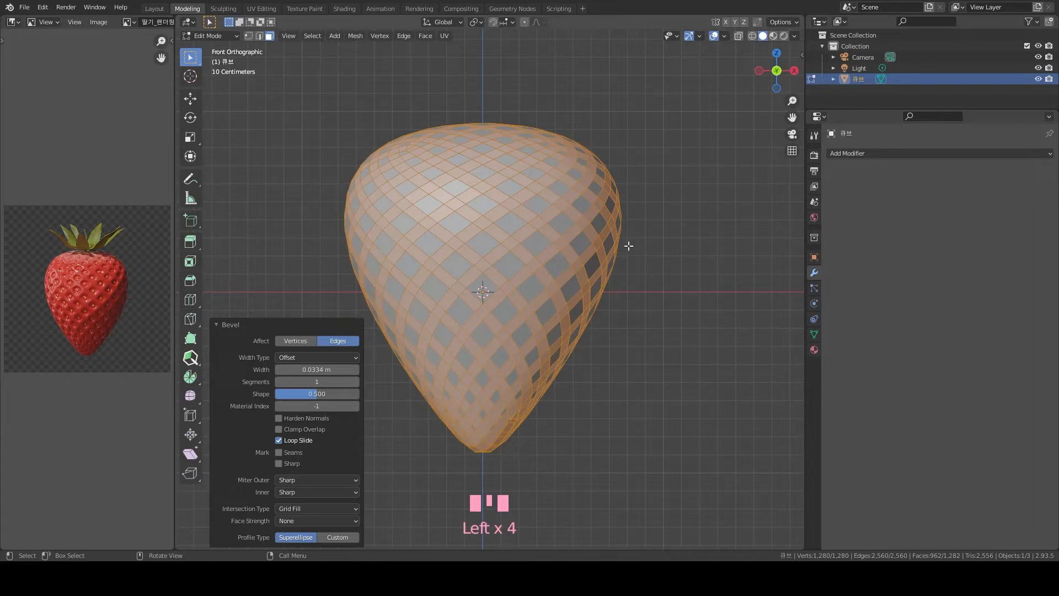
Invert the selection to the diamond faces and extrude them inward as individual faces with an offset of -0.0539 m
key("ctrl+i")
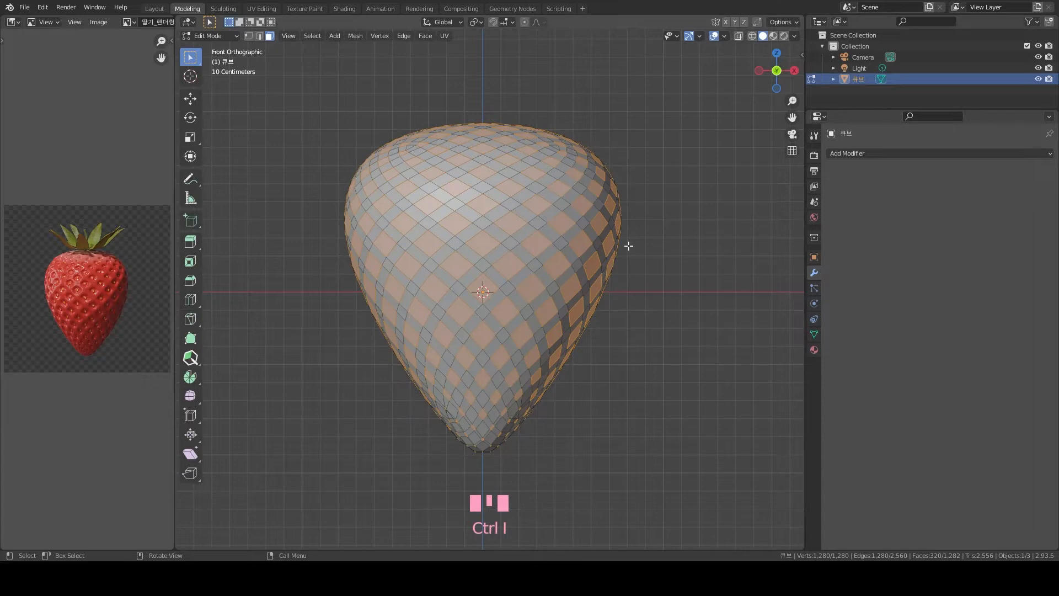
middle_click_drag(629, 245, 567, 338)
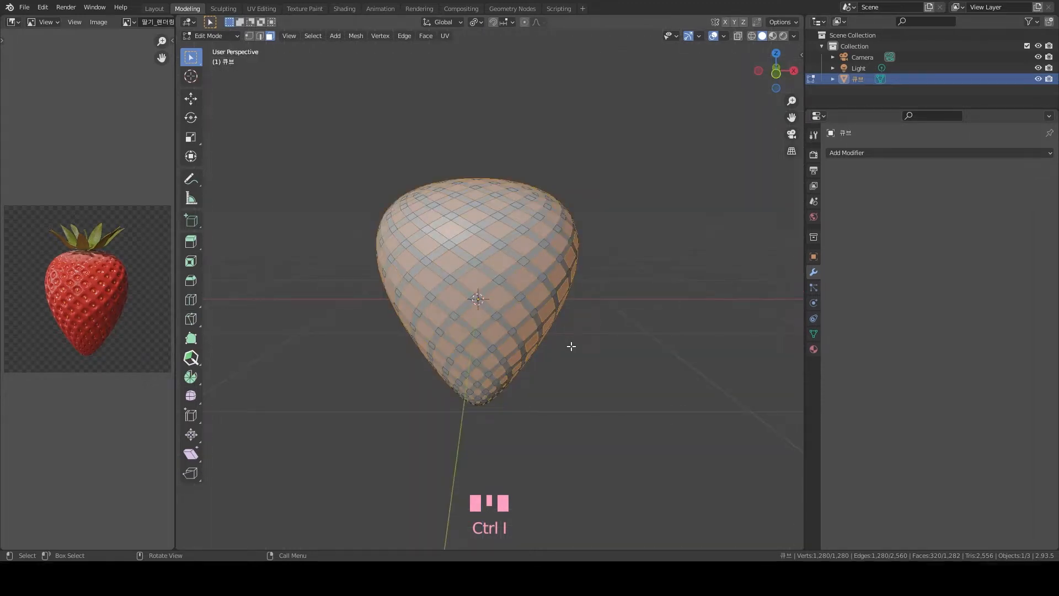
key("alt+e")
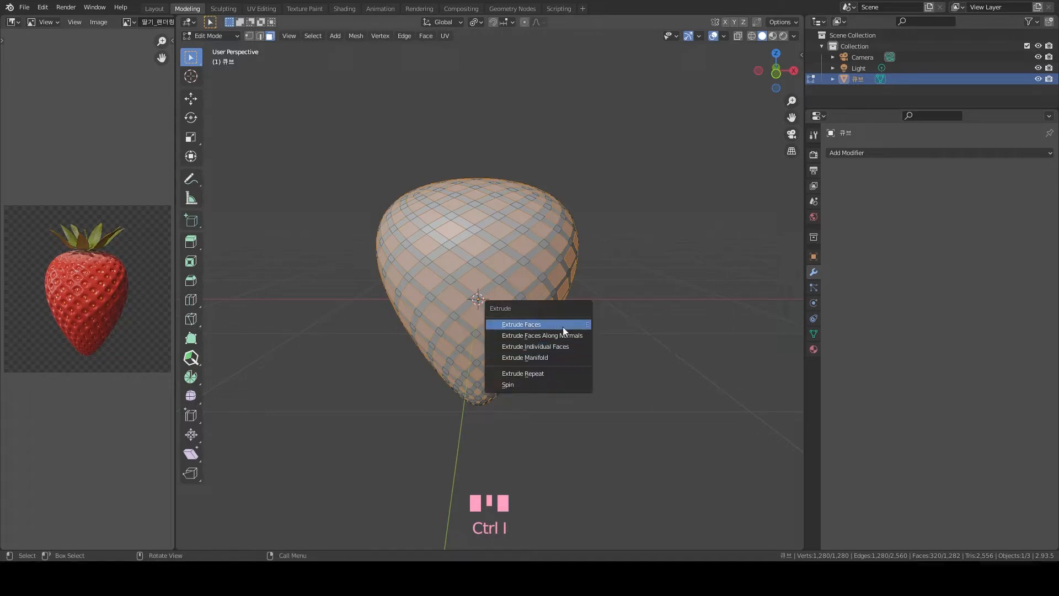
left_click(581, 345)
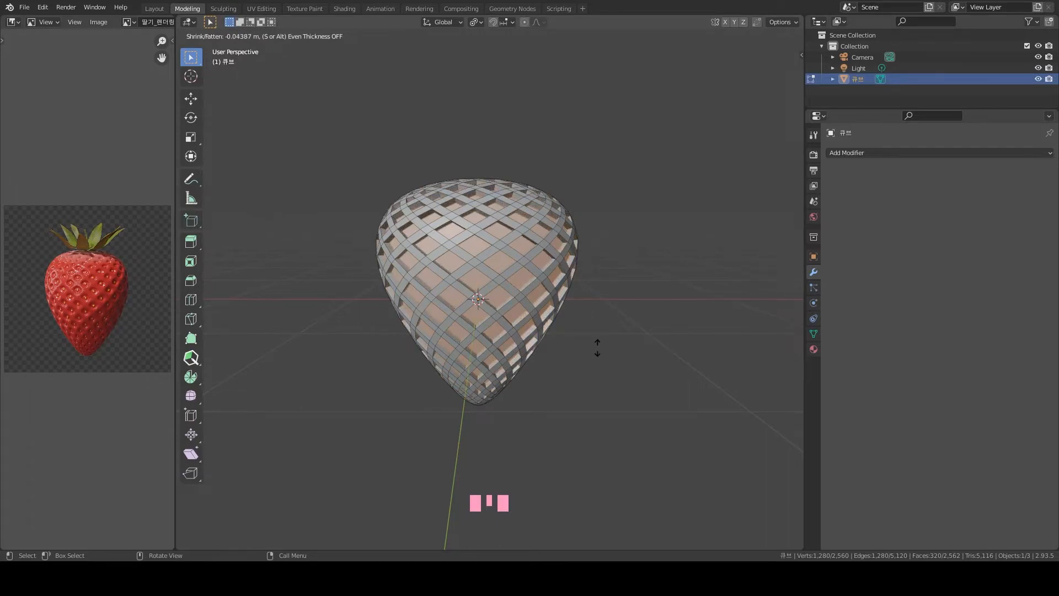
left_click(597, 347)
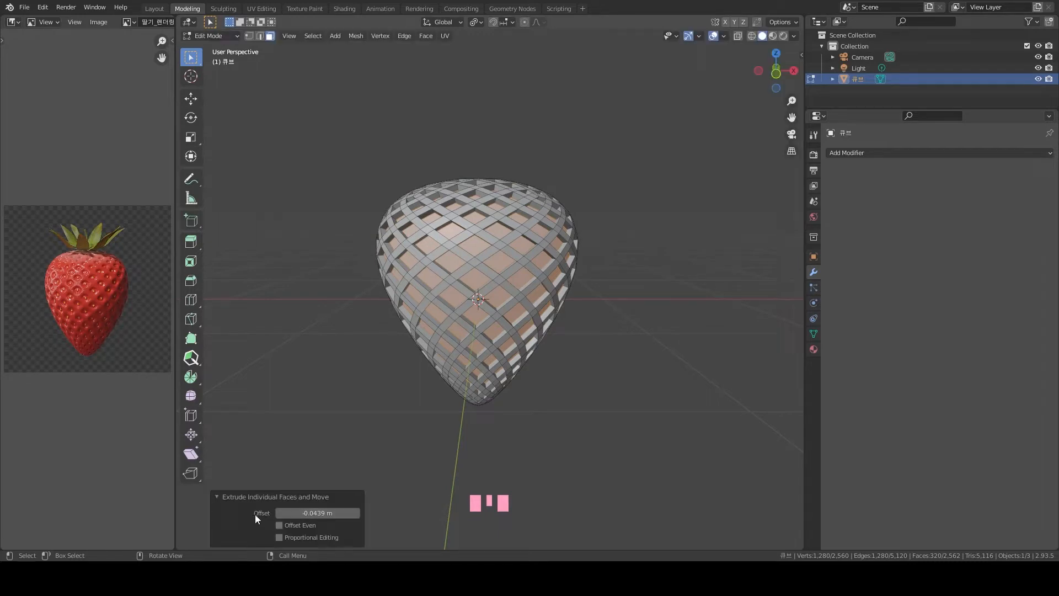
left_click_drag(355, 511, 353, 512)
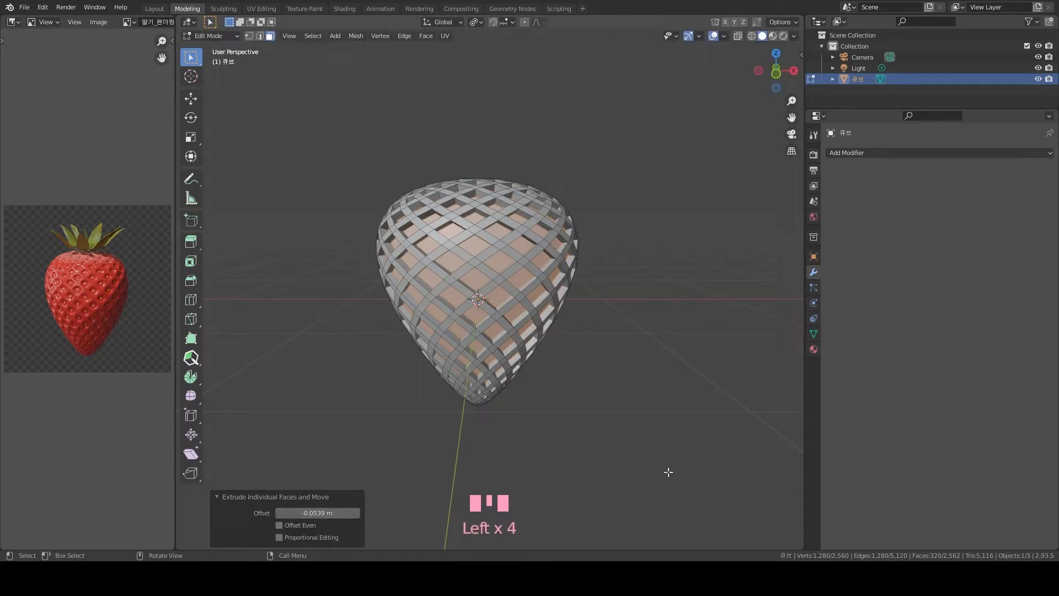
Set the pivot point to Individual Origins and scale the recessed faces down to about 0.297
scroll(688, 368, "up", 1)
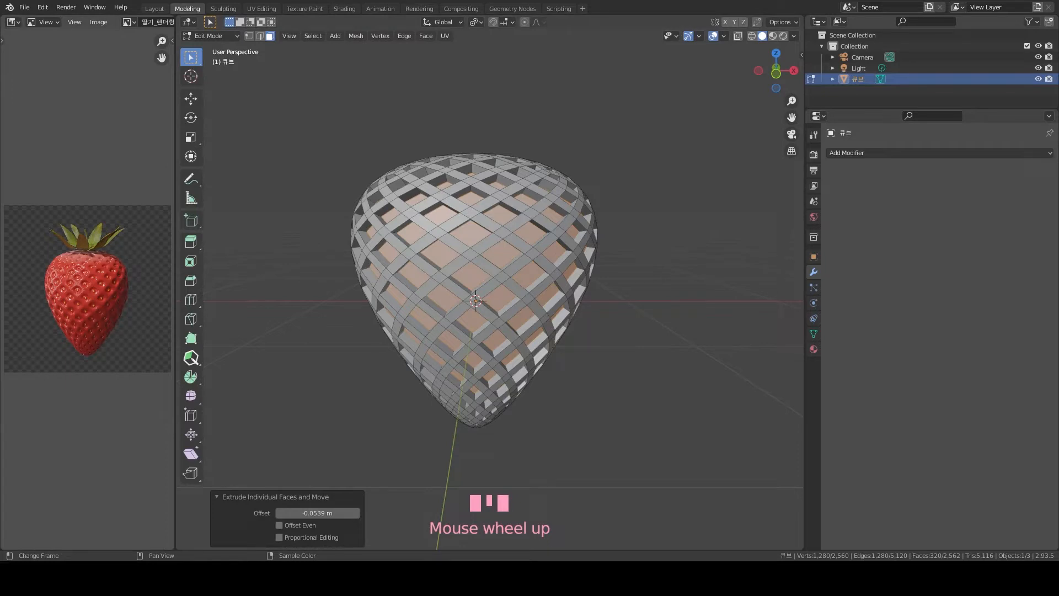
left_click(474, 21)
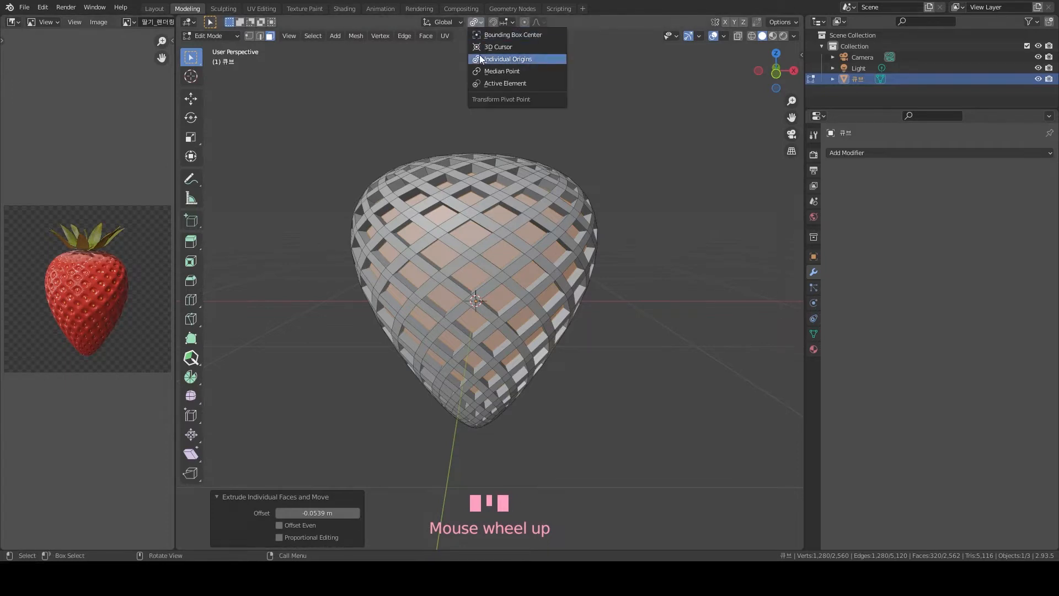
left_click(507, 59)
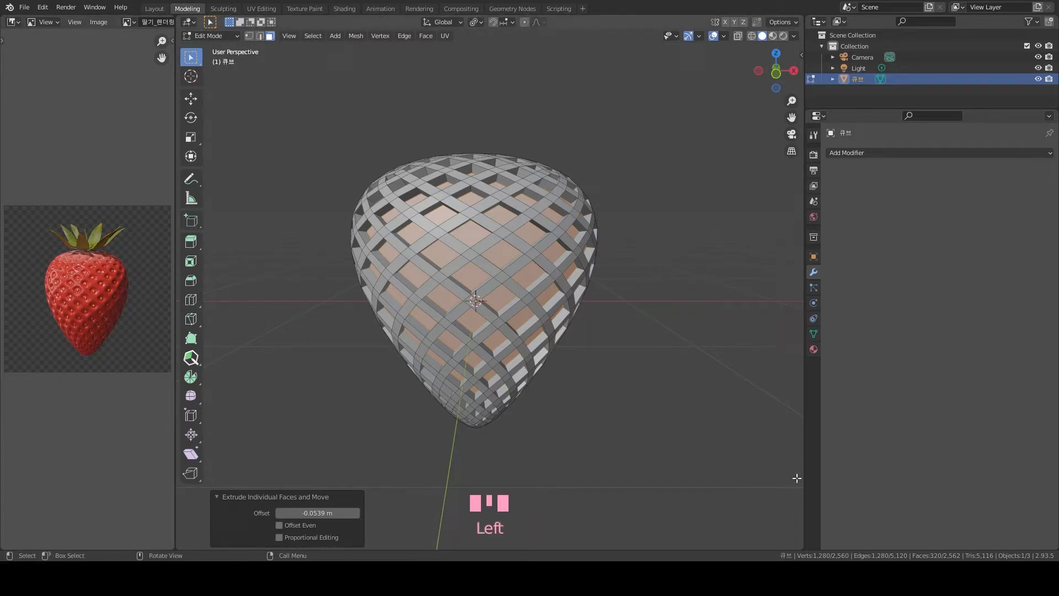
key("s")
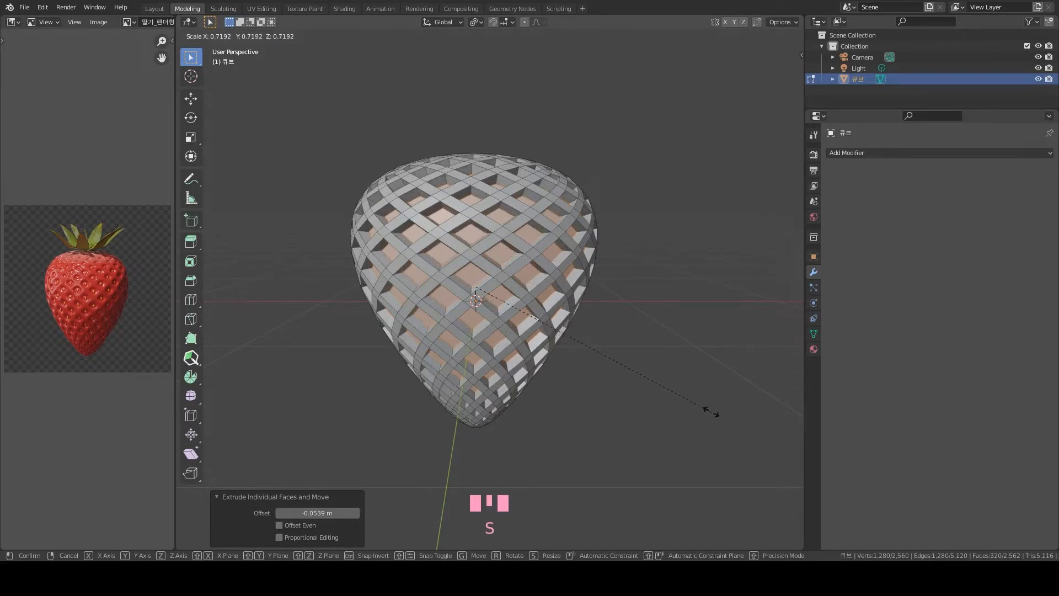
left_click(574, 337)
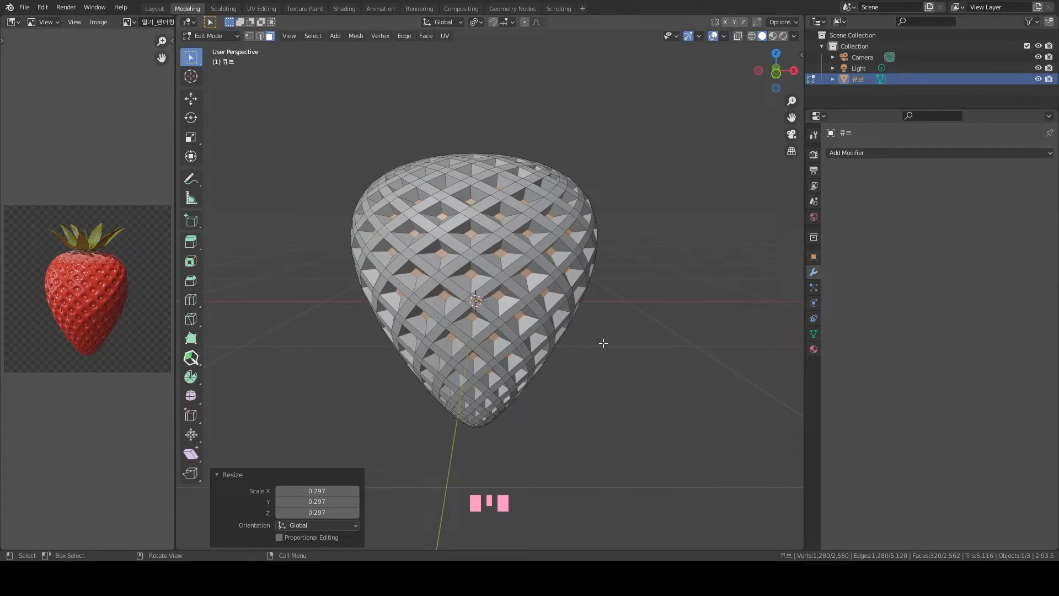
Extrude the small recessed faces outward as individual faces by about 0.0511 m to form the seeds
key("alt+e")
left_click(670, 316)
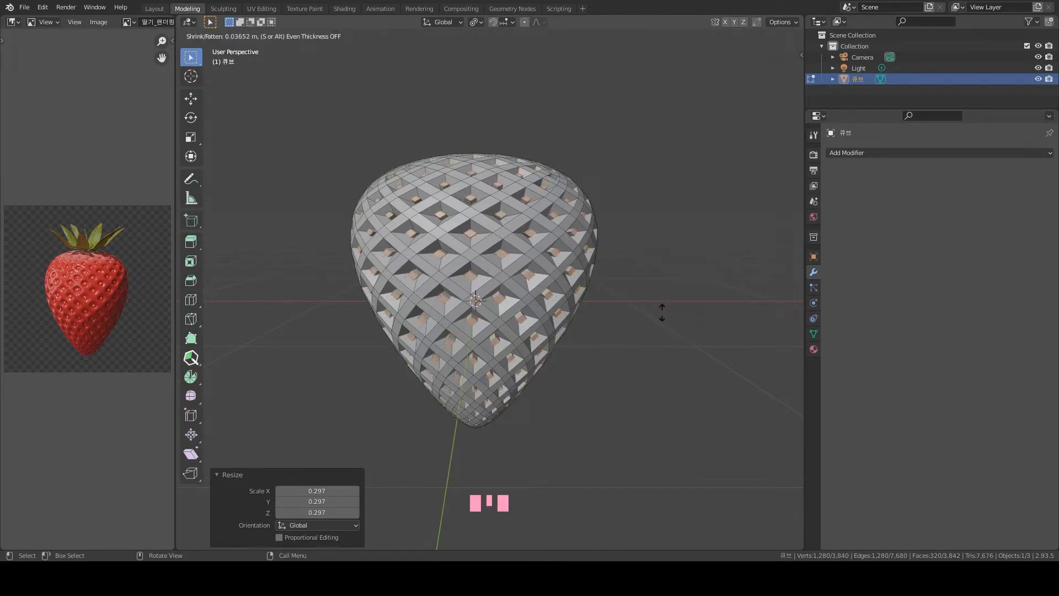
left_click(678, 336)
Make the seed tips narrow and tall by alternately stretching them along Z and shrinking them uniformly, ending with a Z scale of about 1.151
key("s")
key("z")
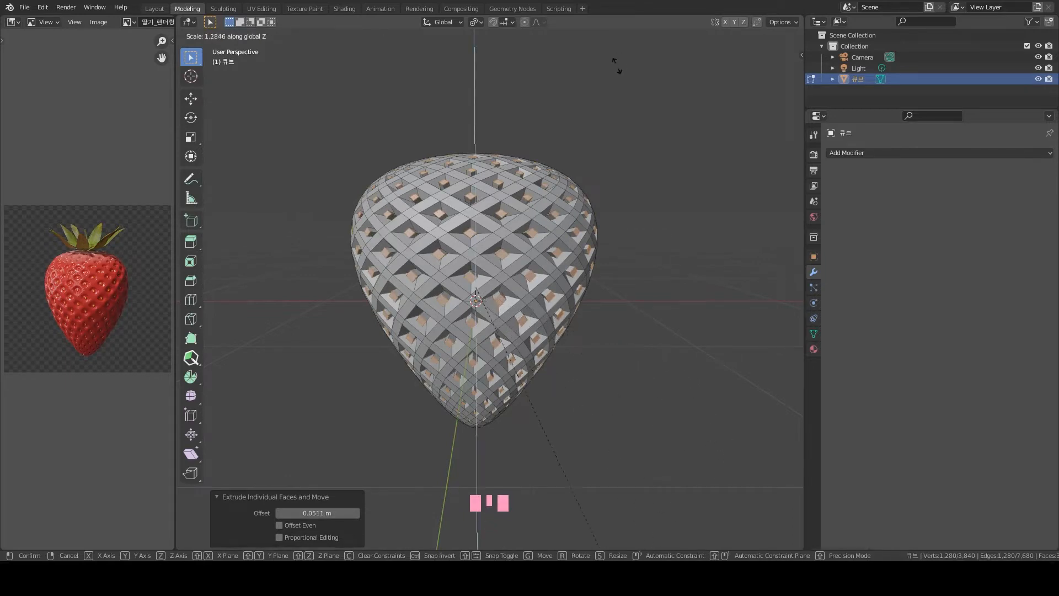
left_click(625, 132)
key("s")
left_click(606, 218)
key("s")
key("z")
left_click(742, 293)
key("s")
left_click(678, 364)
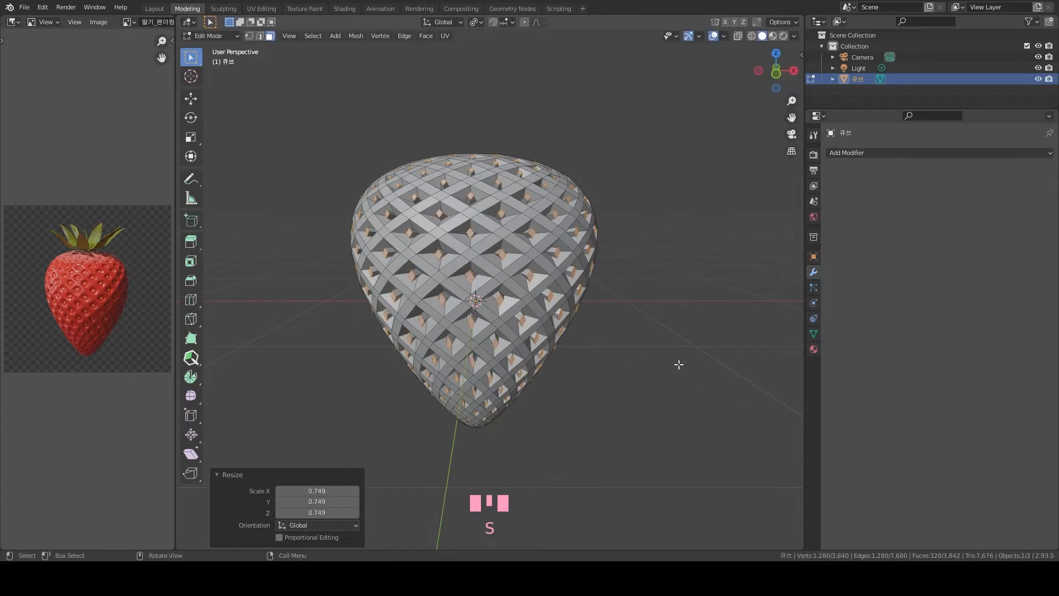
key("s")
key("z")
left_click(706, 385)
Add a Subdivision Surface modifier to the strawberry, return to Object Mode and raise the viewport levels above 2
left_click(860, 150)
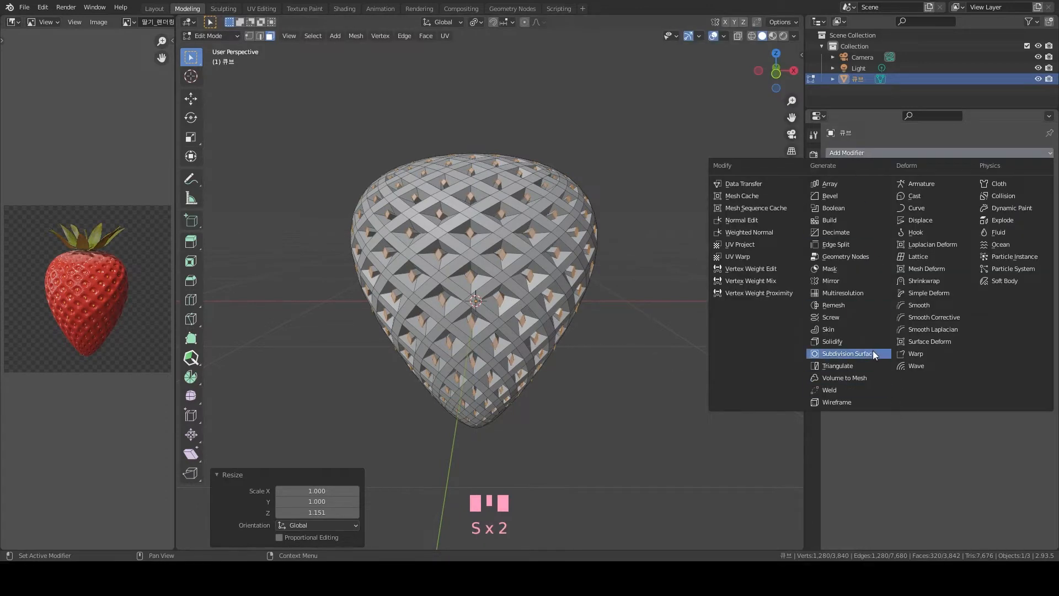
left_click(848, 353)
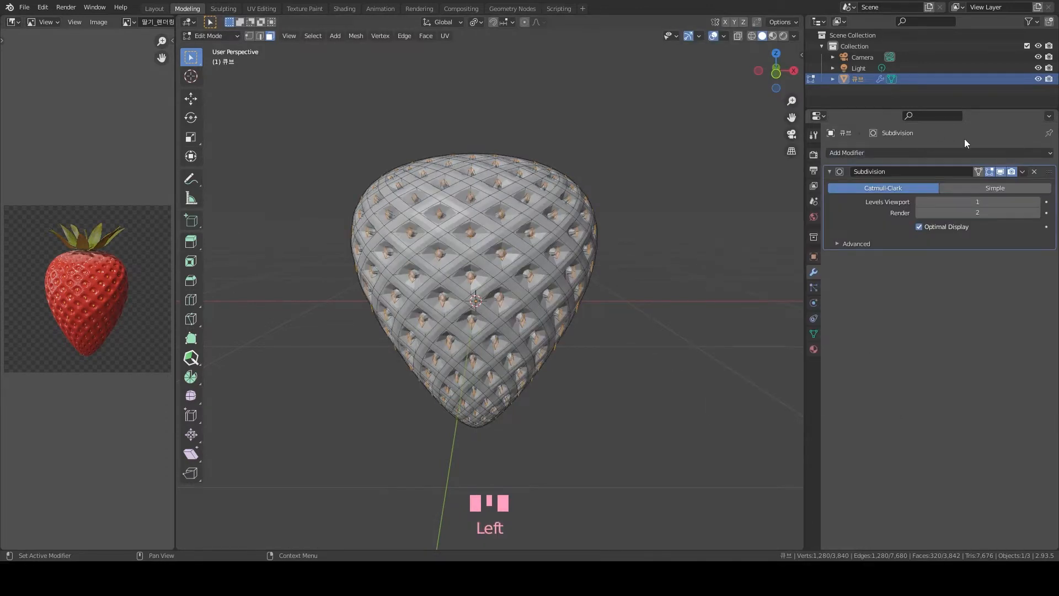
key("Tab")
scroll(732, 204, "down", 2)
left_click(1037, 202)
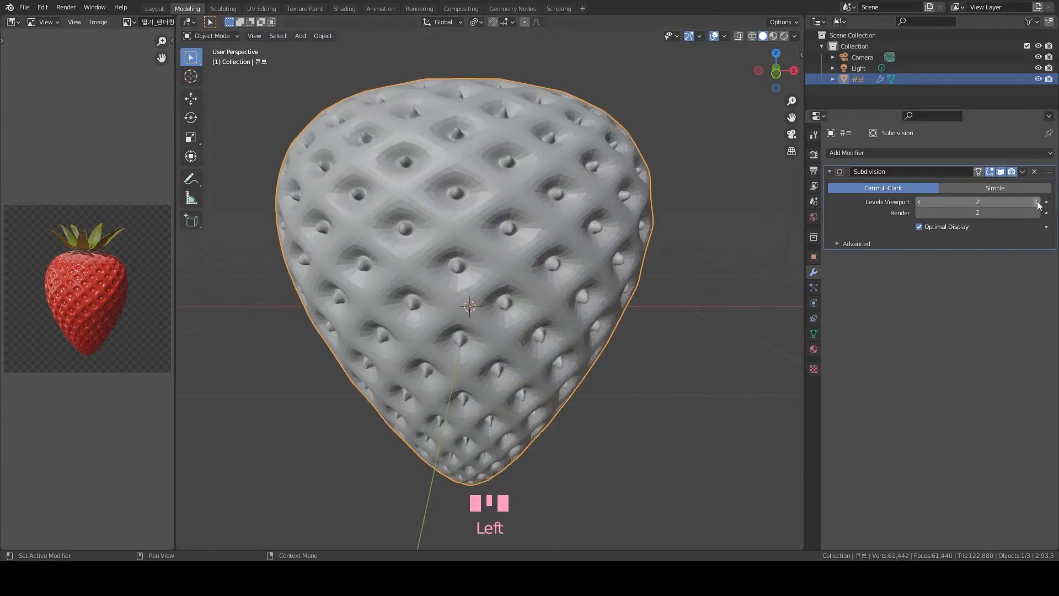
left_click(1037, 202)
scroll(586, 304, "down", 2)
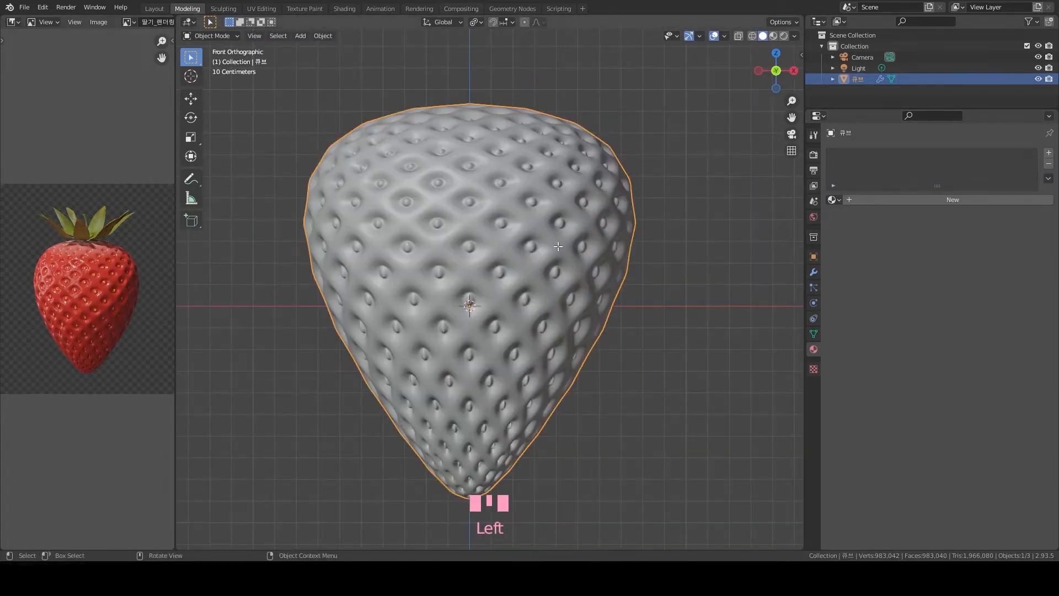
Return to Edit Mode with the seed faces still selected and add an empty material slot to the strawberry
key("Tab")
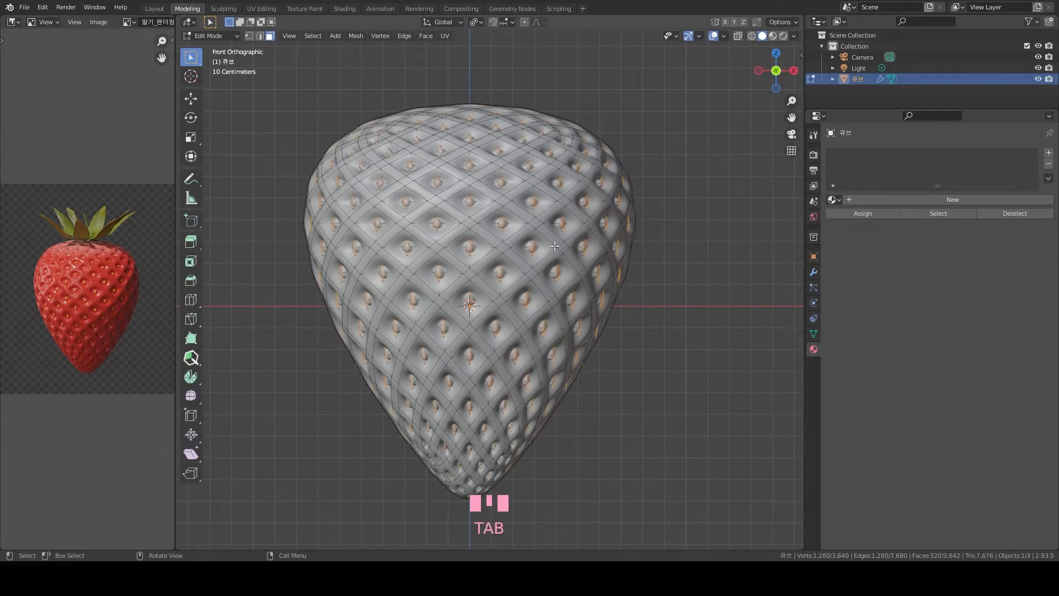
scroll(413, 293, "up", 2)
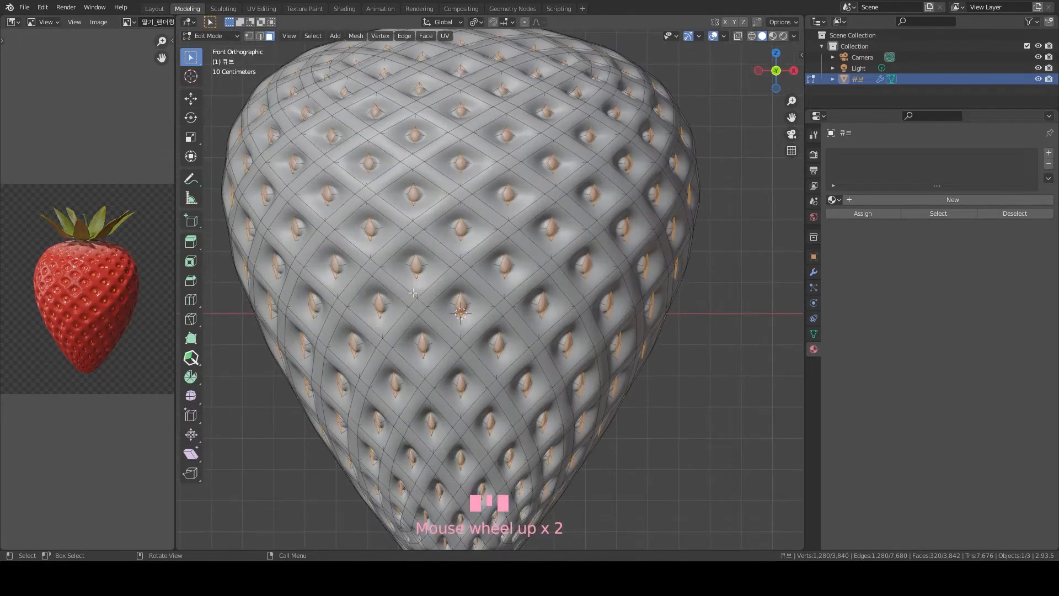
scroll(413, 293, "up", 1)
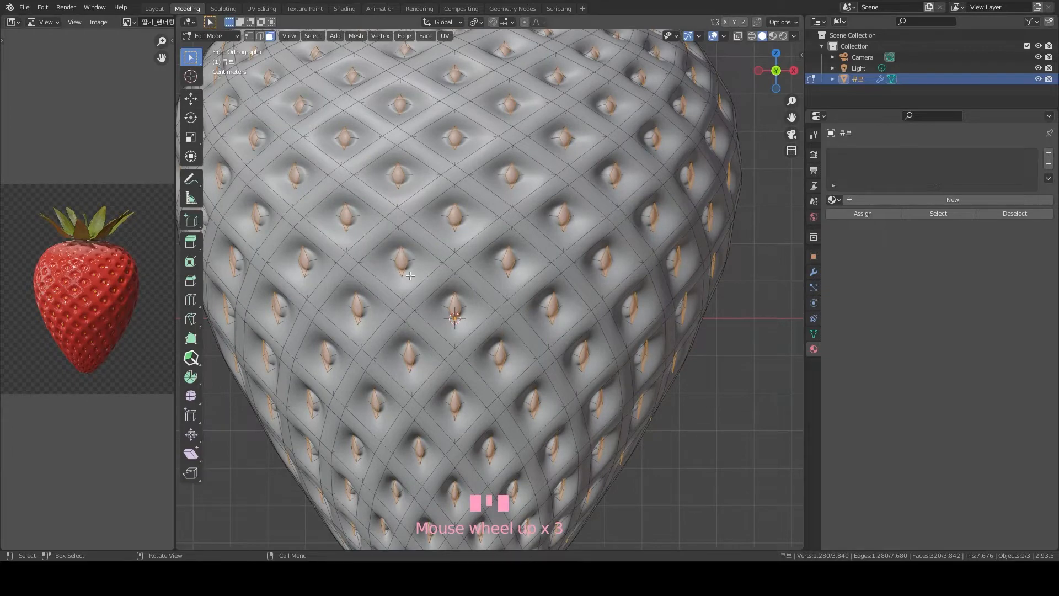
scroll(738, 179, "down", 1)
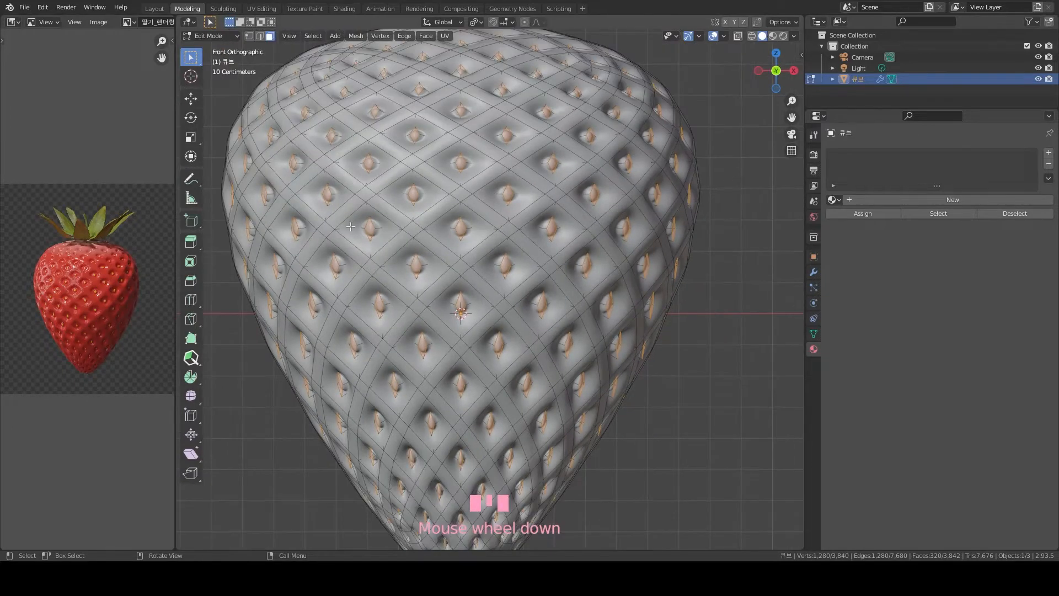
scroll(350, 226, "down", 1)
scroll(350, 226, "down", 1)
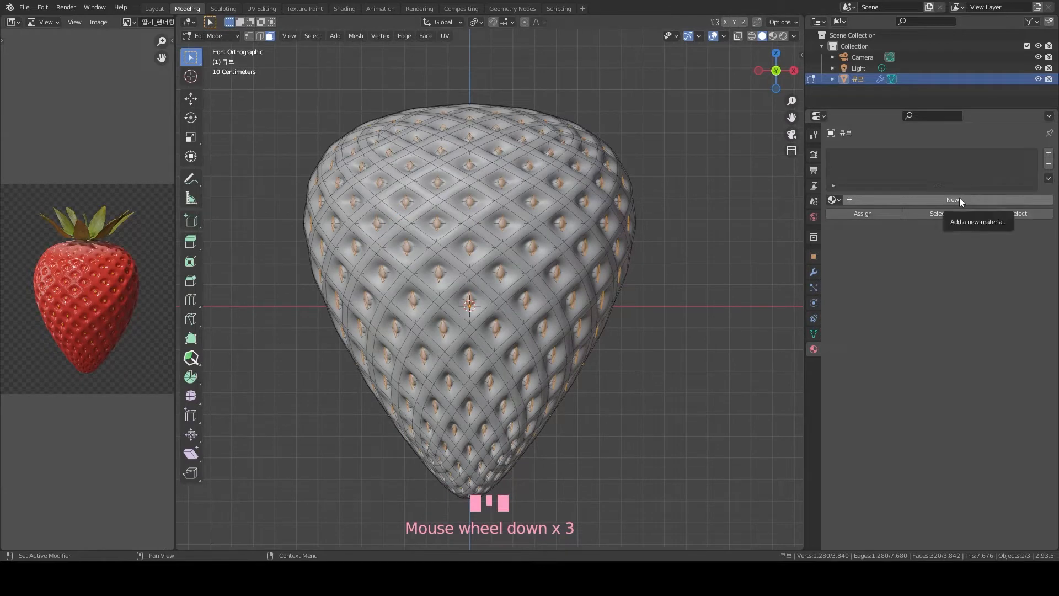
left_click(1048, 152)
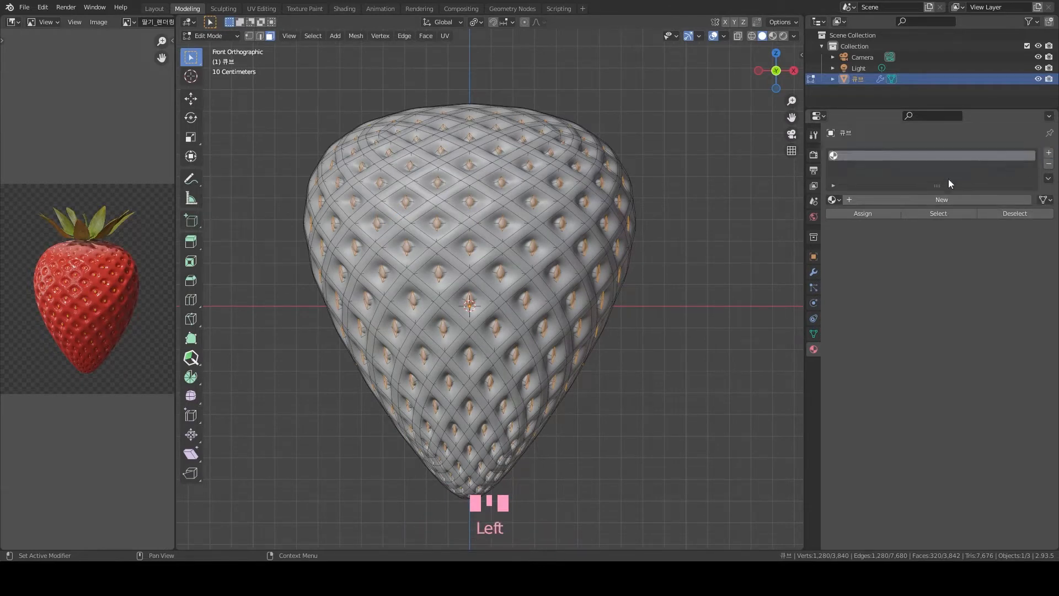
Create a new material in the strawberry's empty slot, give it a bright orange-red base color and switch the viewport to Material Preview
double_click(889, 200)
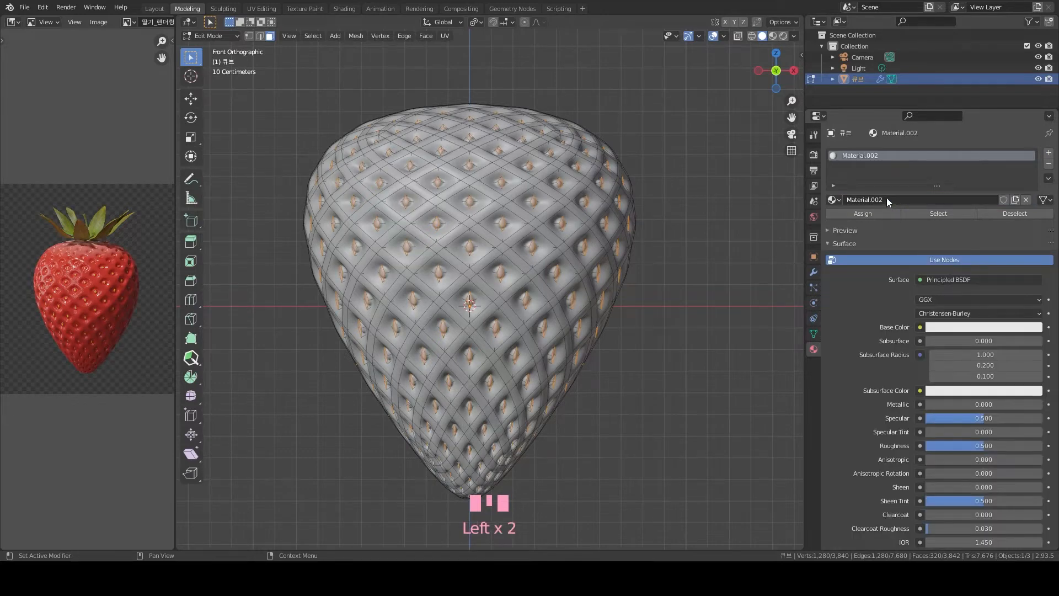
left_click(983, 327)
left_click(989, 247)
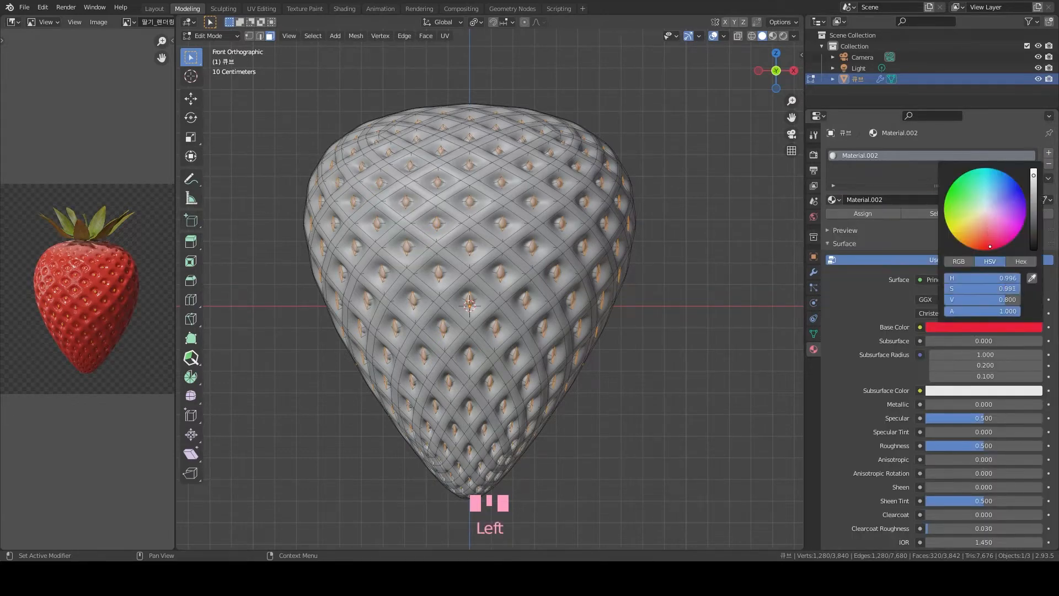
left_click_drag(989, 247, 979, 249)
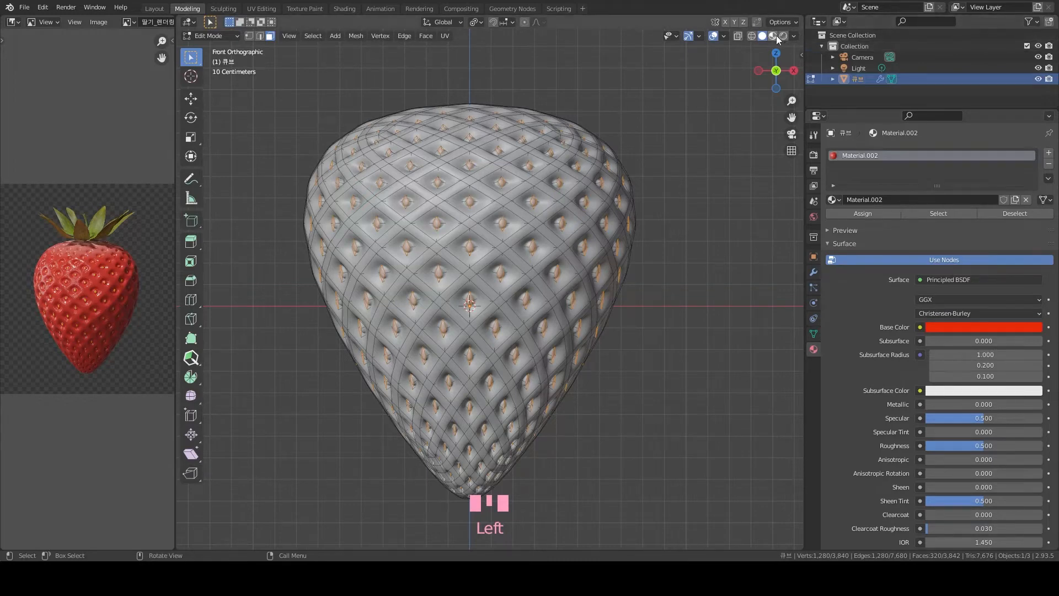
left_click(777, 38)
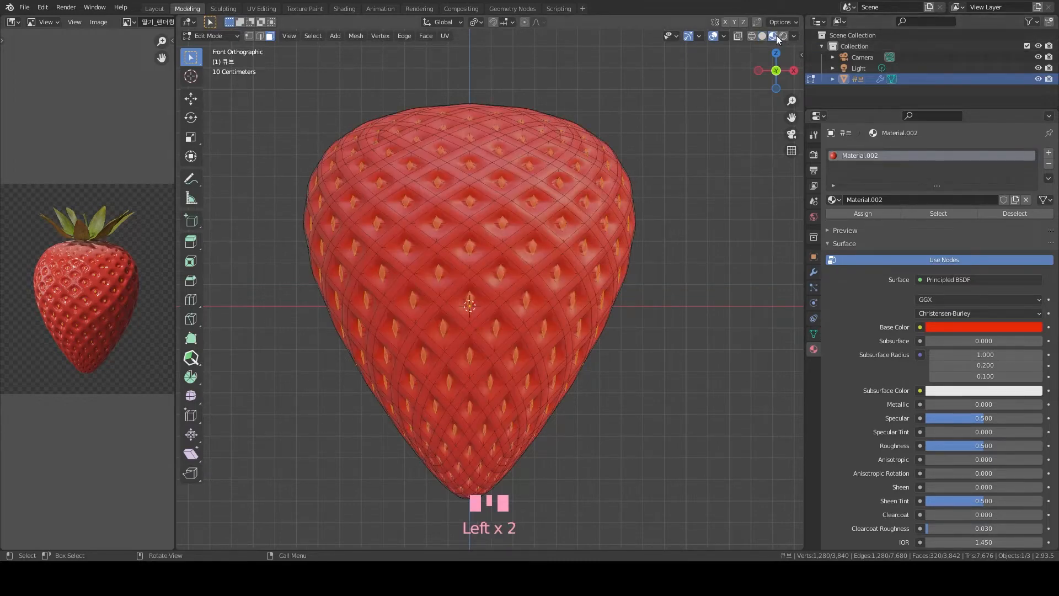
Add a second material slot with a new orange-yellow material and assign it to the selected seed faces
left_click(1049, 155)
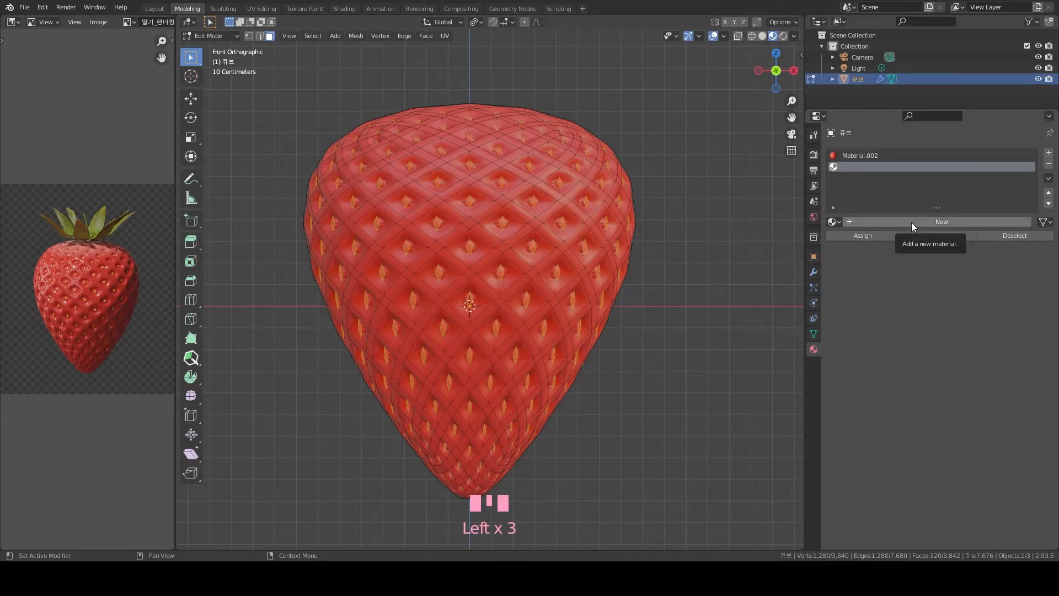
left_click(911, 223)
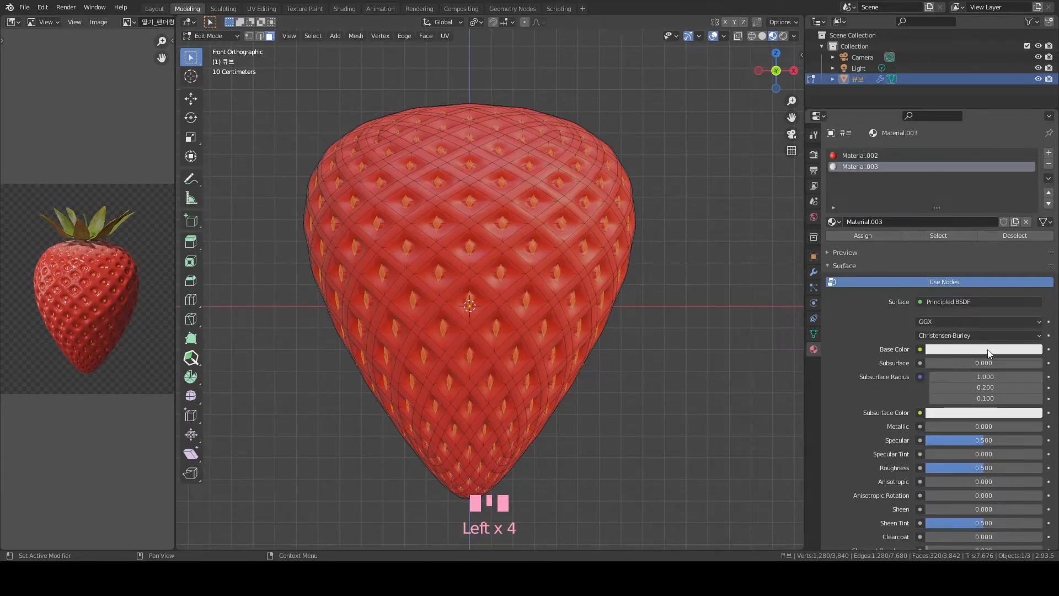
left_click(987, 351)
left_click_drag(978, 230, 960, 264)
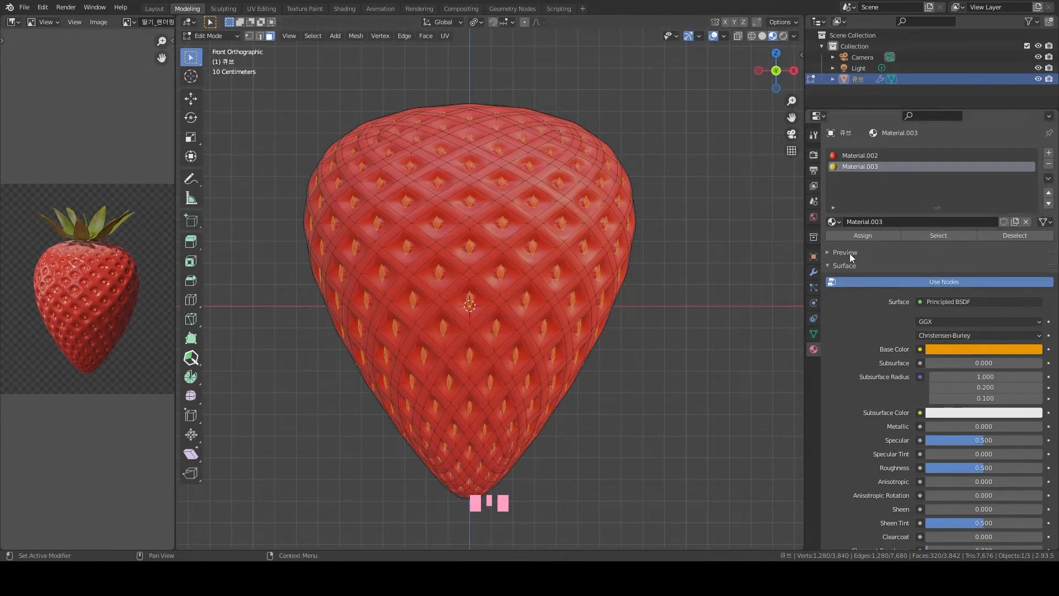
left_click(862, 237)
scroll(477, 254, "up", 6)
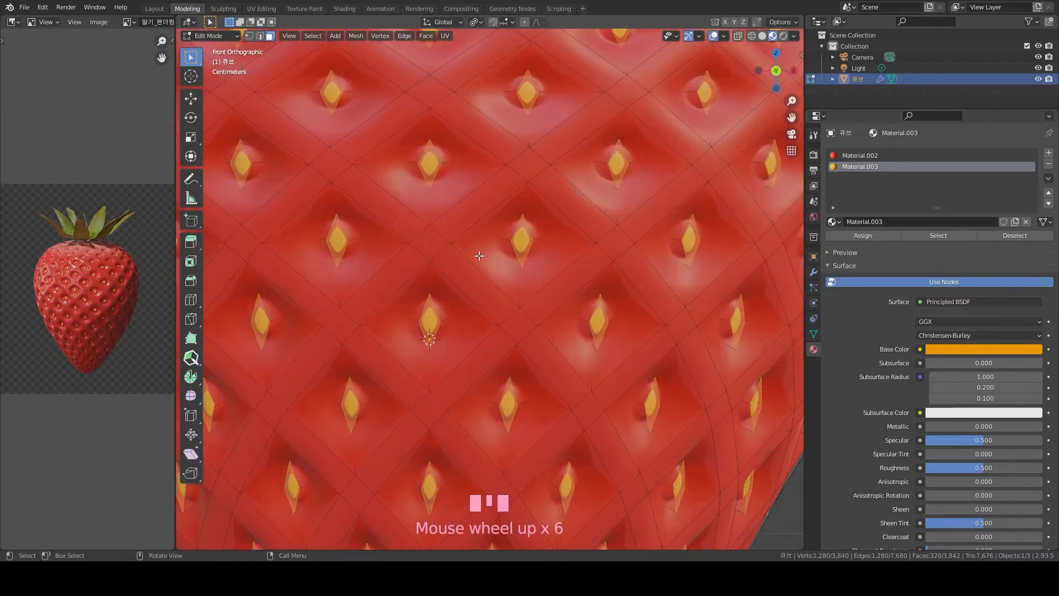
scroll(492, 263, "down", 3)
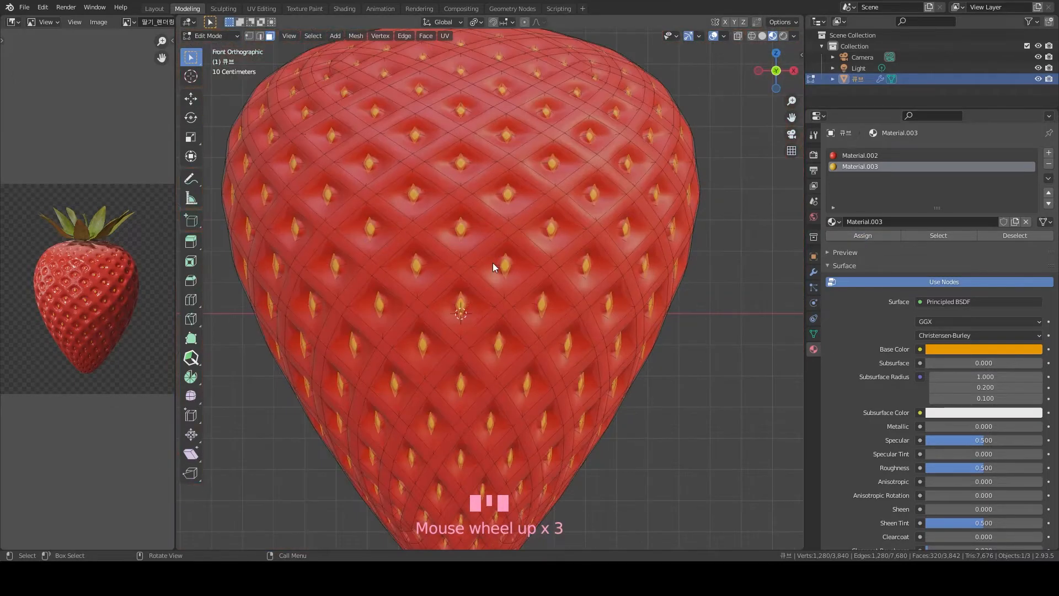
Return to Object Mode, open the Shading workspace and make the red body material the active one
key("Tab")
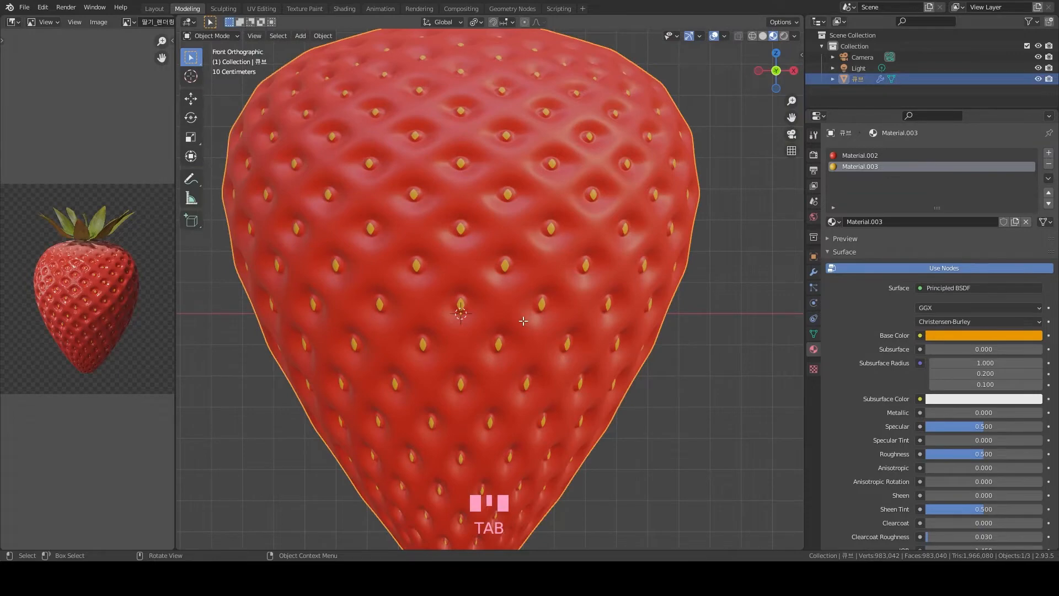
key("Tab")
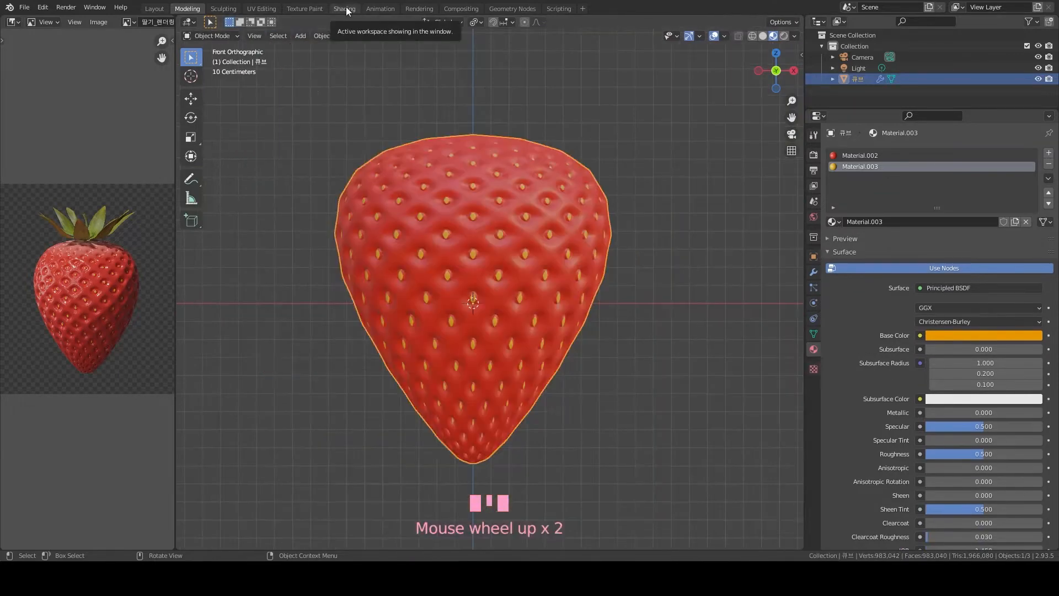
left_click(349, 9)
scroll(499, 253, "up", 4)
scroll(499, 254, "up", 3)
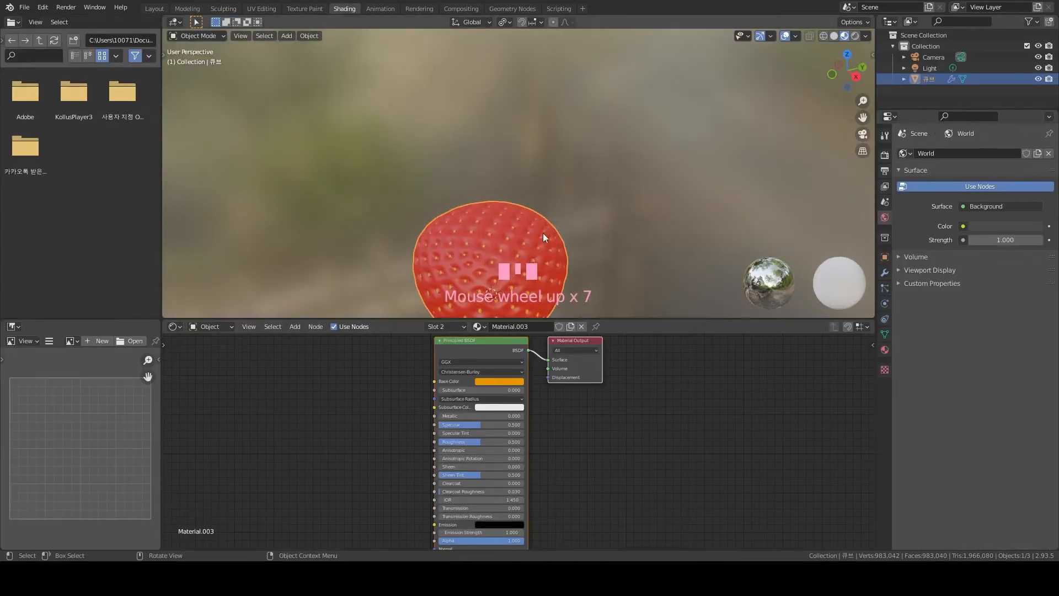
middle_click_drag(543, 233, 496, 190)
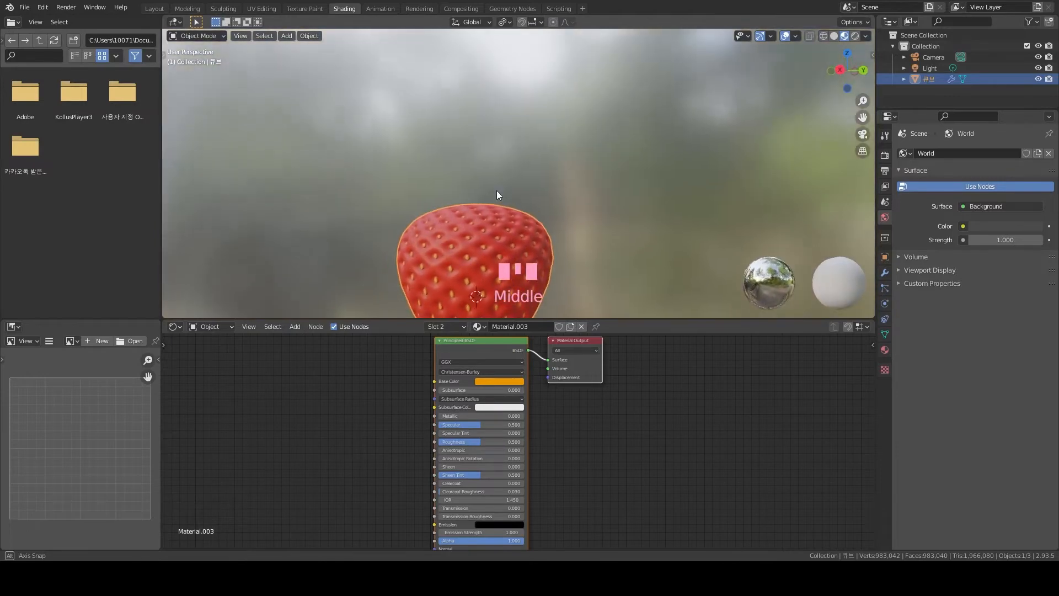
scroll(496, 190, "down", 5)
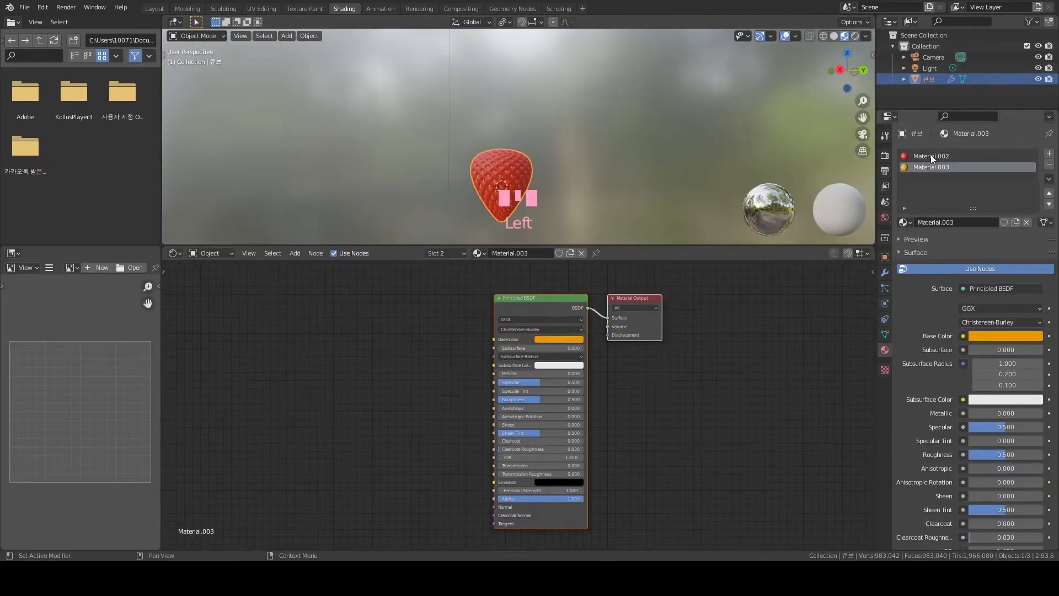
left_click(932, 157)
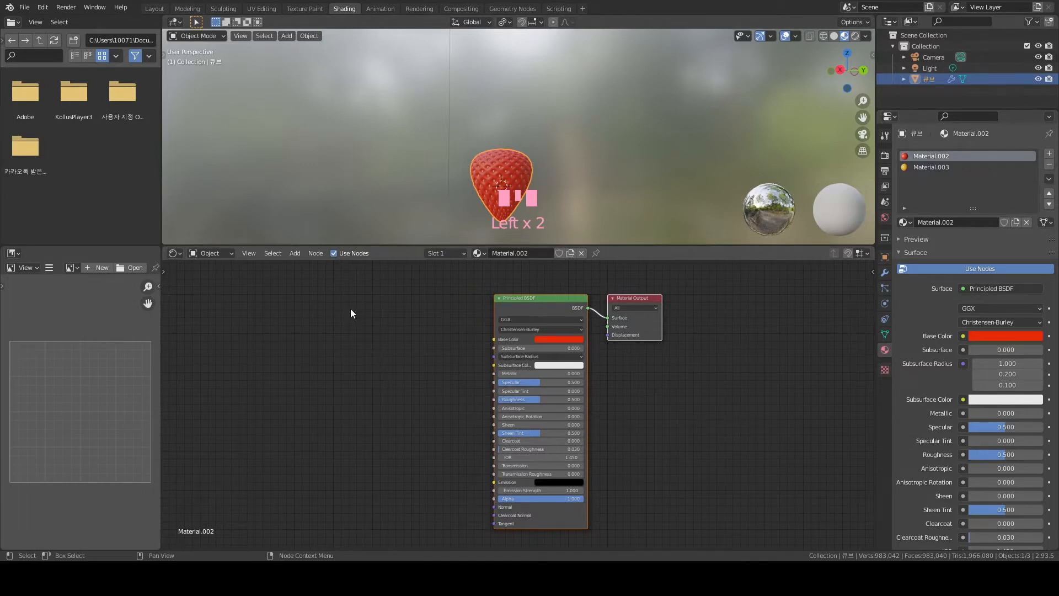
Add a ColorRamp node in front of the Principled BSDF and a Mapping node before it
key("shift+a")
mouse_move(366, 456)
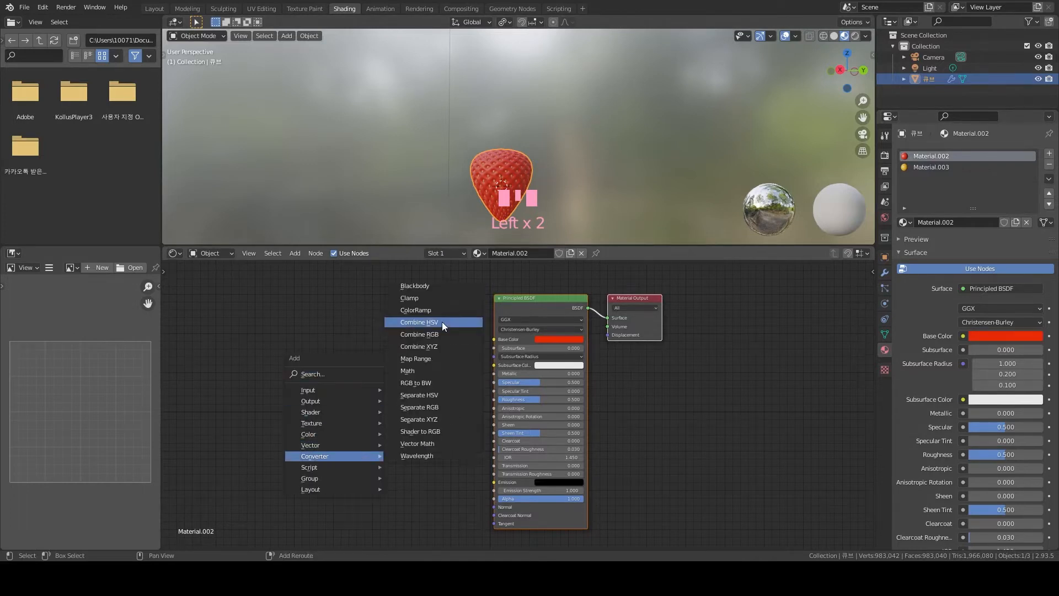
left_click(435, 310)
left_click(375, 317)
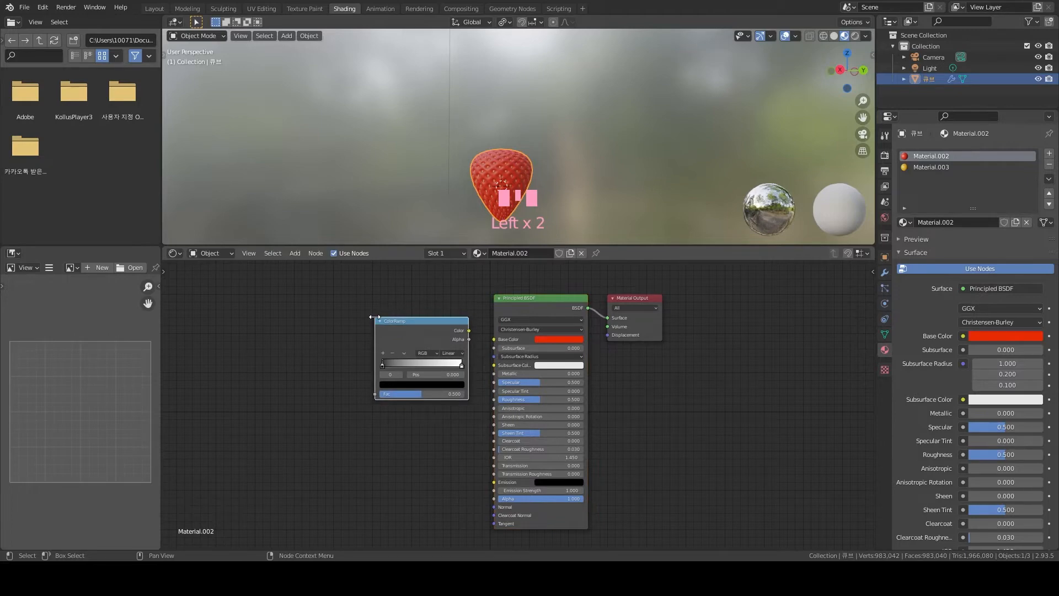
key("shift+a")
mouse_move(333, 321)
left_click(404, 344)
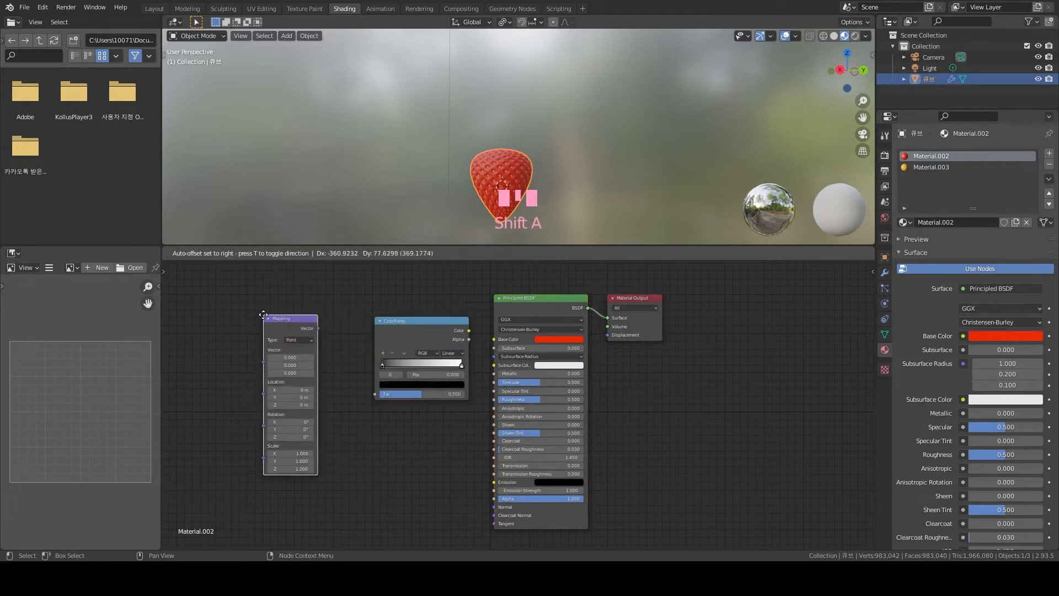
left_click(235, 318)
Add a Texture Coordinate node before the Mapping node and a Gradient Texture between Mapping and ColorRamp
key("shift+a")
mouse_move(182, 338)
left_click(303, 281)
left_click(331, 221)
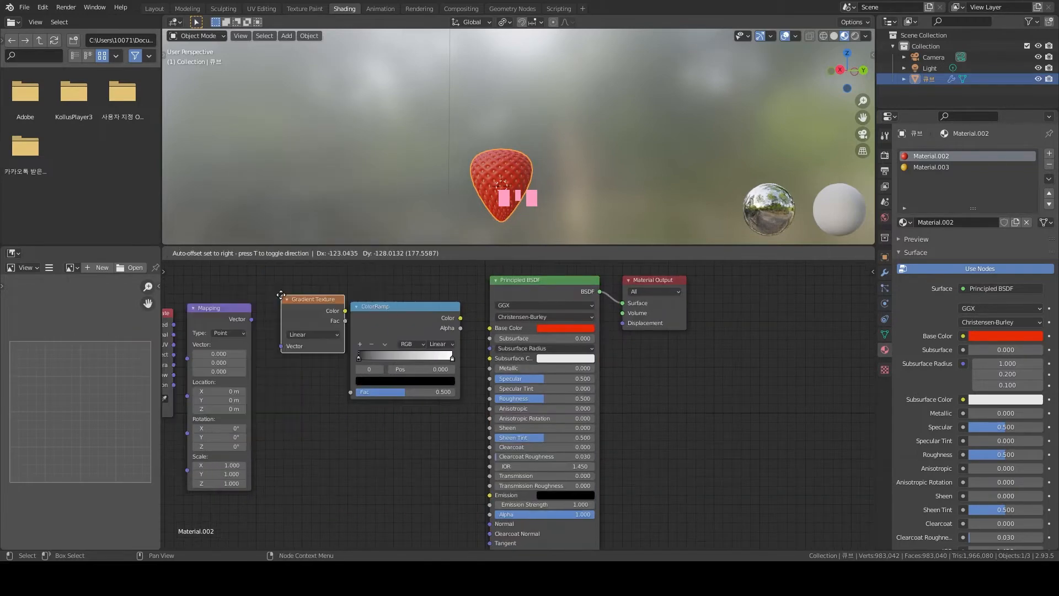
left_click(269, 311)
scroll(259, 320, "down", 1)
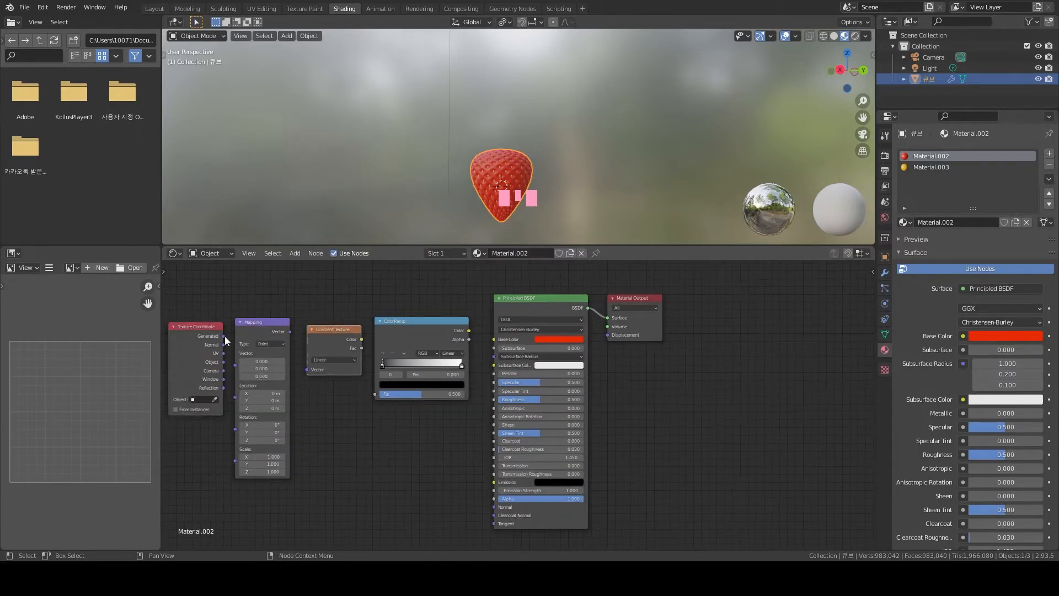
Link Generated coordinates through Mapping, the Gradient Texture's Color and the ColorRamp's Fac, ending in the Principled BSDF's Base Color
left_click_drag(223, 336, 234, 365)
left_click_drag(290, 331, 307, 368)
left_click_drag(361, 339, 375, 394)
left_click_drag(469, 330, 494, 339)
scroll(359, 384, "up", 2)
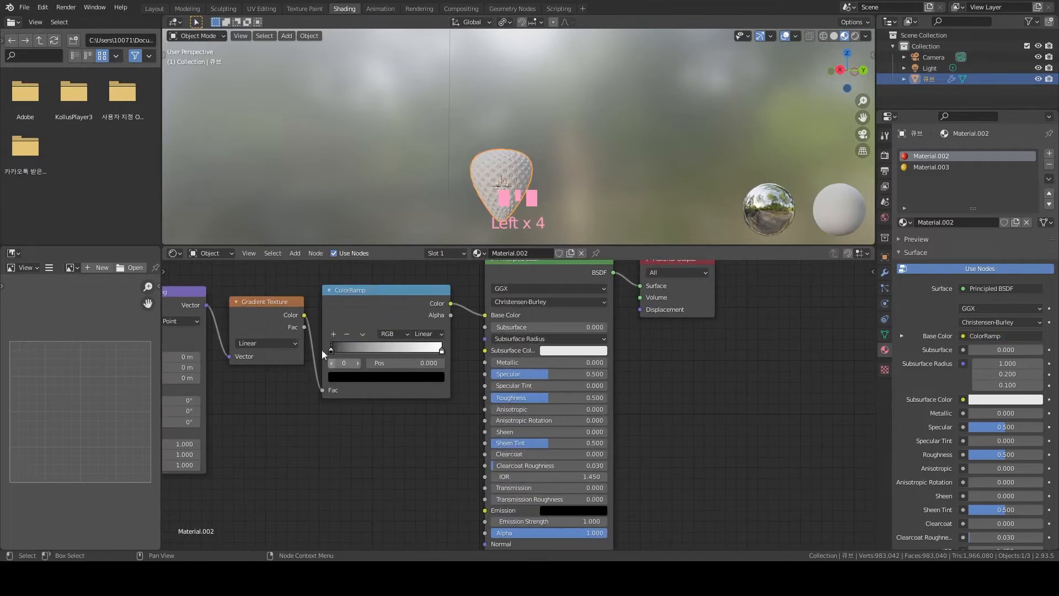
Add a middle stop to the ColorRamp, move it to about 0.914 and color it fully saturated red
middle_click_drag(324, 354, 425, 388, "shift")
scroll(479, 344, "up", 1)
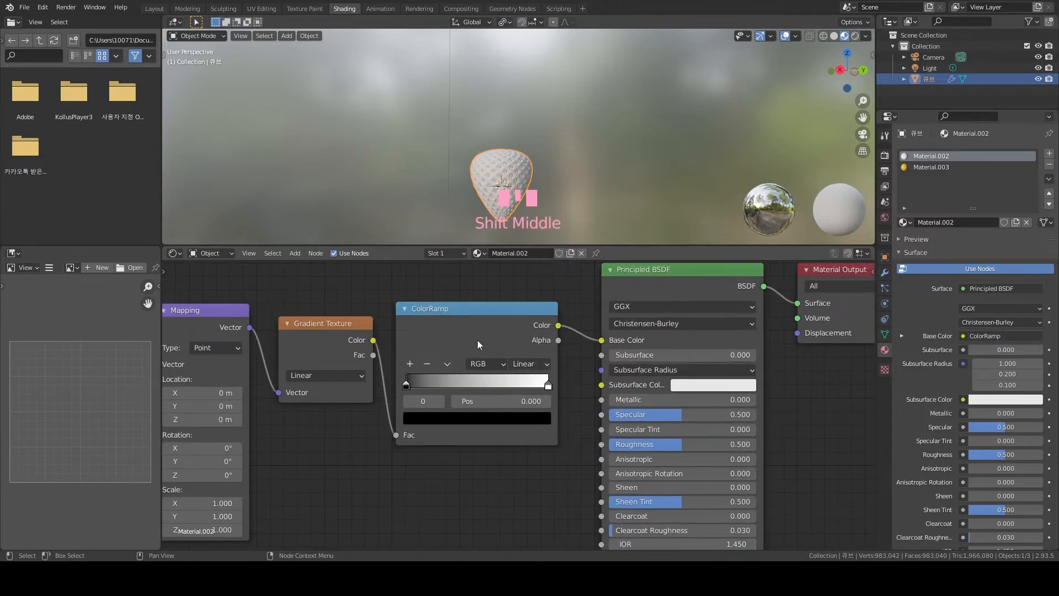
left_click(411, 363)
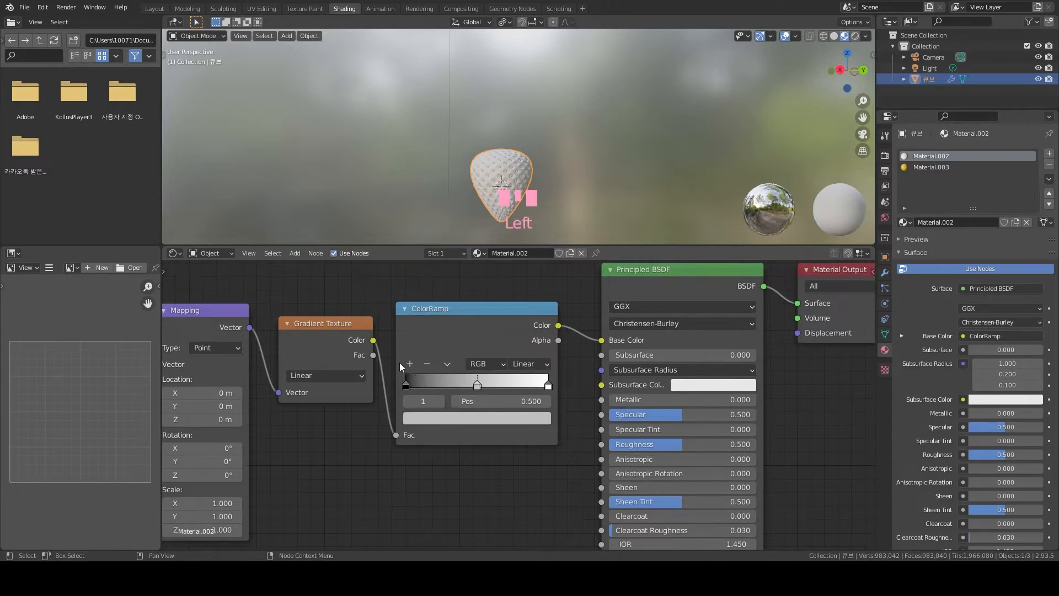
left_click_drag(477, 386, 539, 417)
left_click(473, 381)
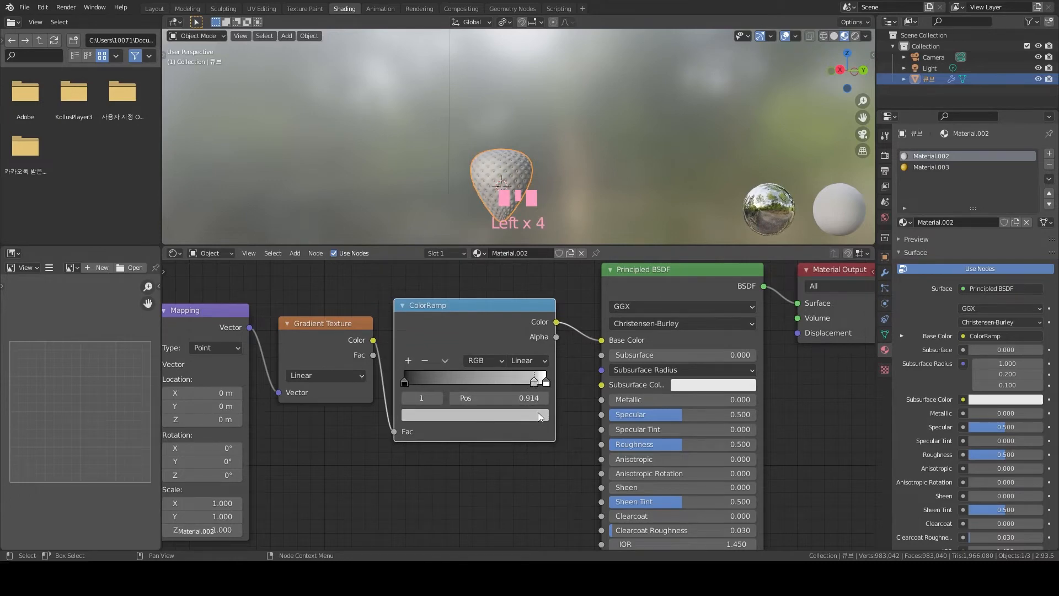
left_click(540, 416)
left_click(455, 319)
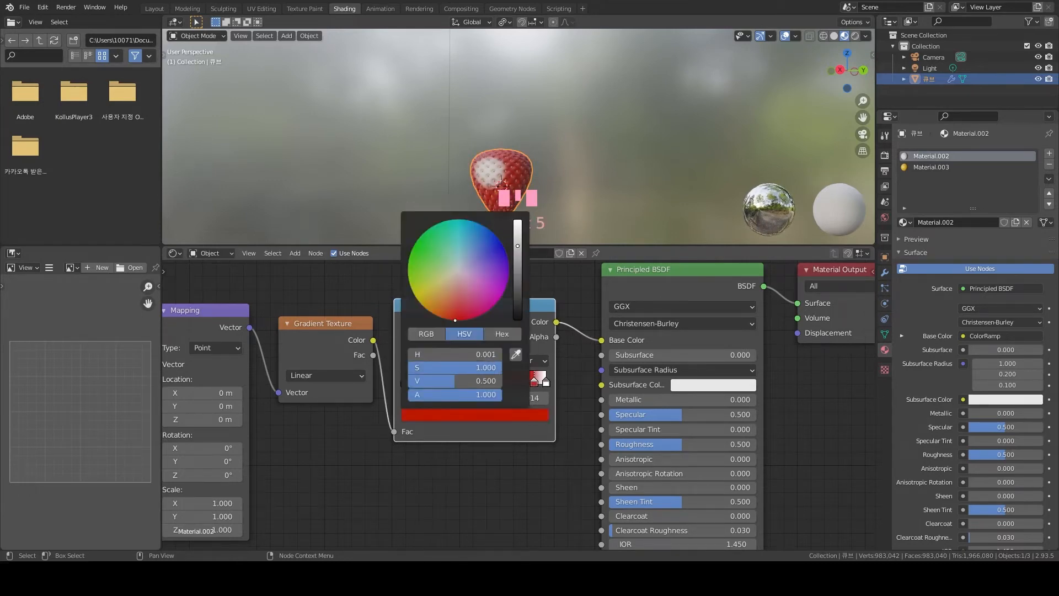
left_click(514, 244)
Recolor the ColorRamp's black first stop at position 0 to a dark red
left_click(407, 387)
left_click(433, 415)
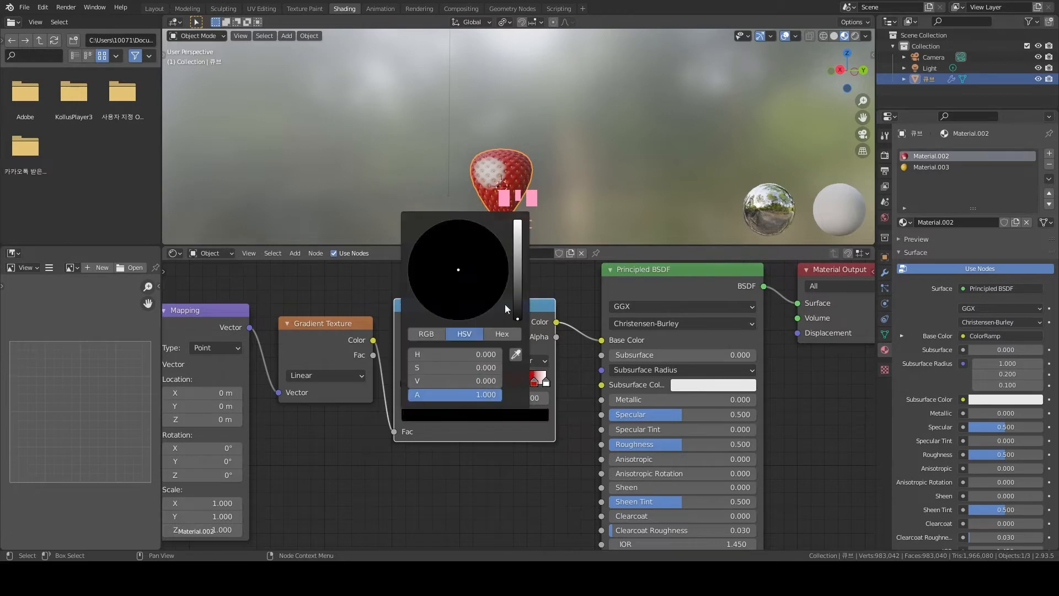
left_click(517, 292)
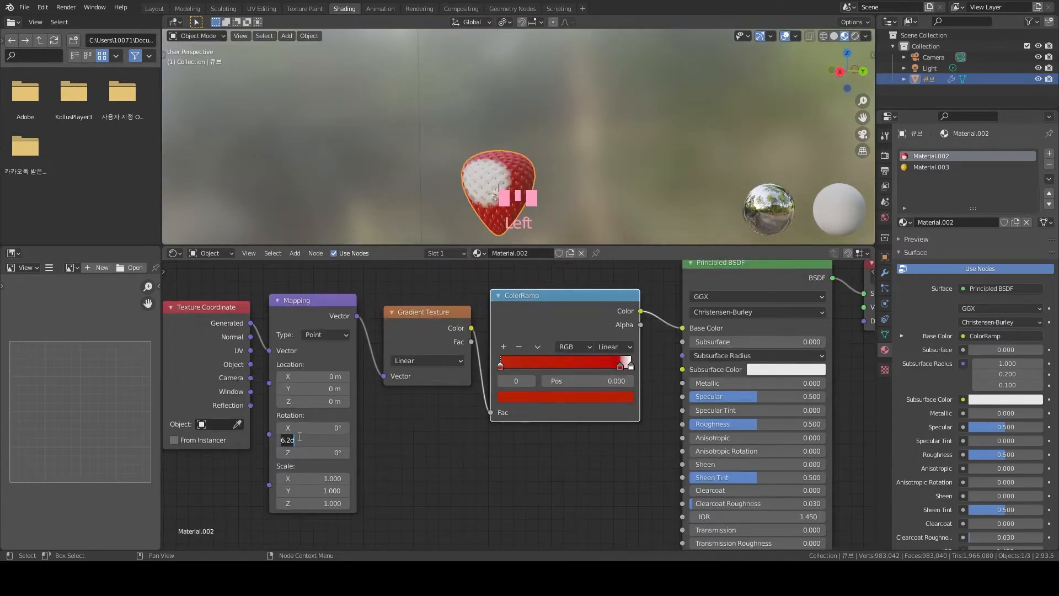
Set the Mapping node's Y rotation to 90° so the gradient runs along the strawberry's height
key("BackSpace")
key("BackSpace")
key("BackSpace")
key("BackSpace")
type("90")
key("Return")
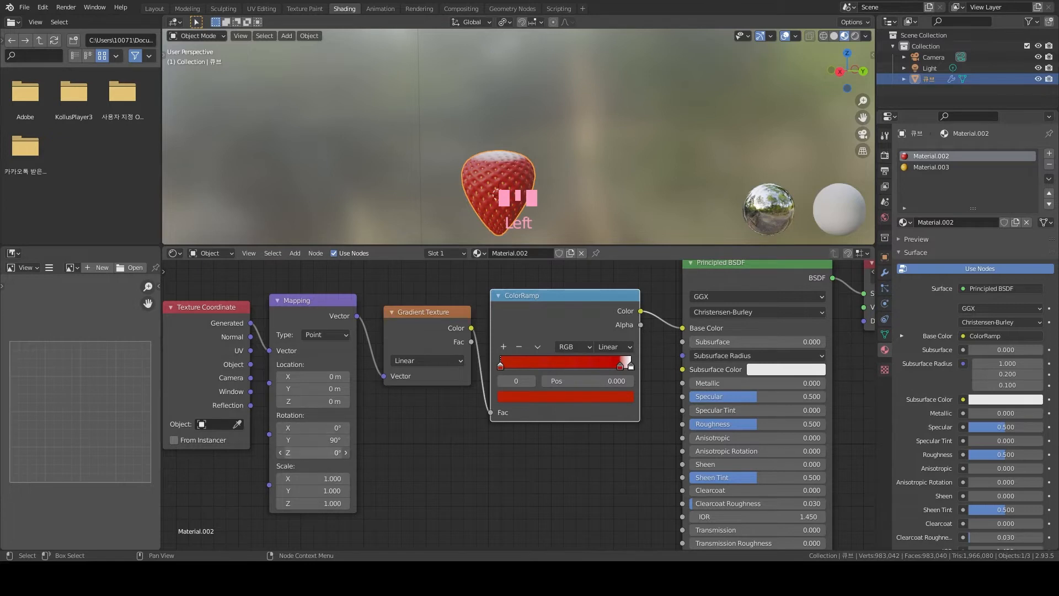
Adjust the Mapping node's Z rotation to about -0.7° while checking the white cap on the strawberry's top
left_click_drag(320, 452, 296, 452)
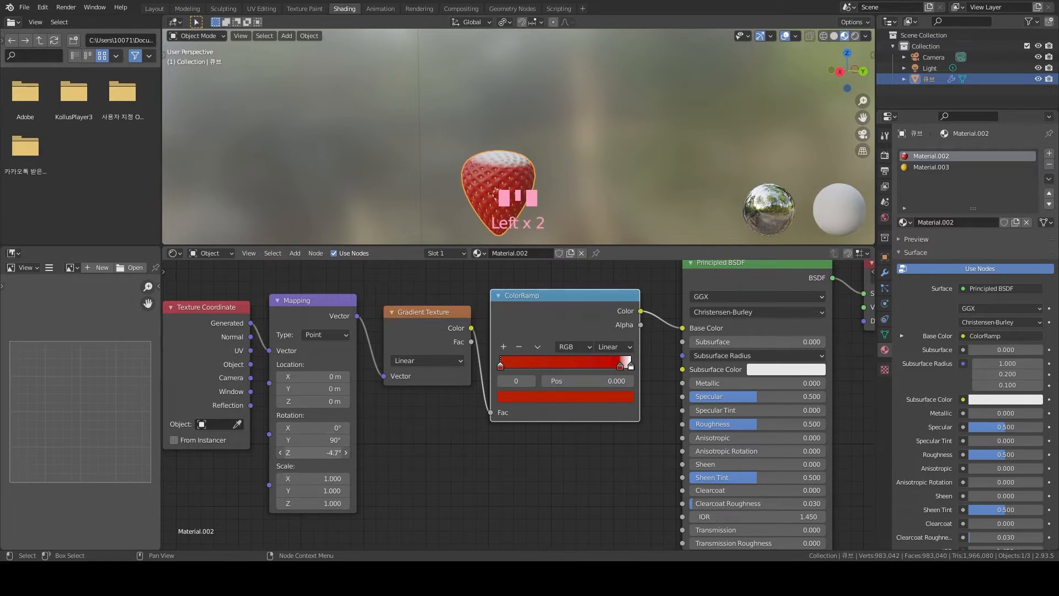
middle_click_drag(548, 170, 574, 42)
scroll(538, 157, "up", 4)
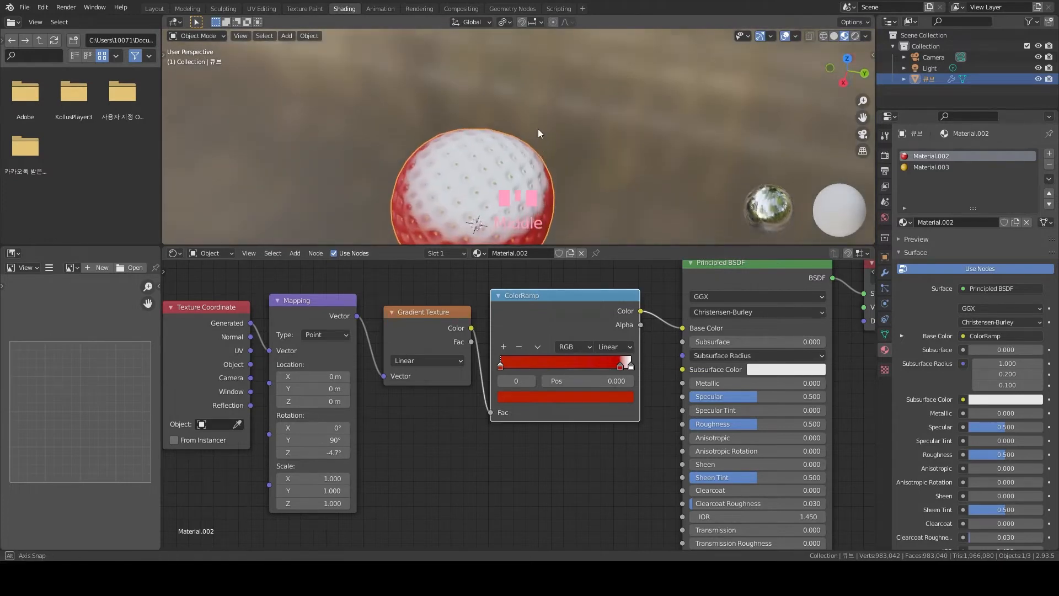
scroll(478, 138, "down", 4)
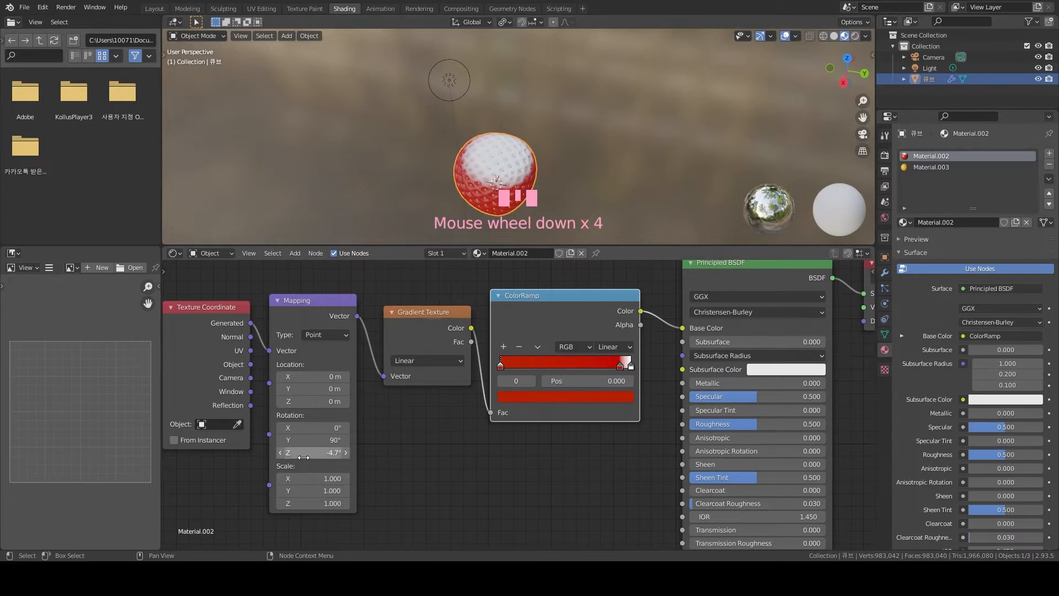
left_click_drag(306, 455, 310, 459)
middle_click_drag(598, 166, 596, 108)
mouse_move(311, 454)
left_mouse_down()
mouse_move(341, 453)
mouse_move(328, 453)
left_mouse_up()
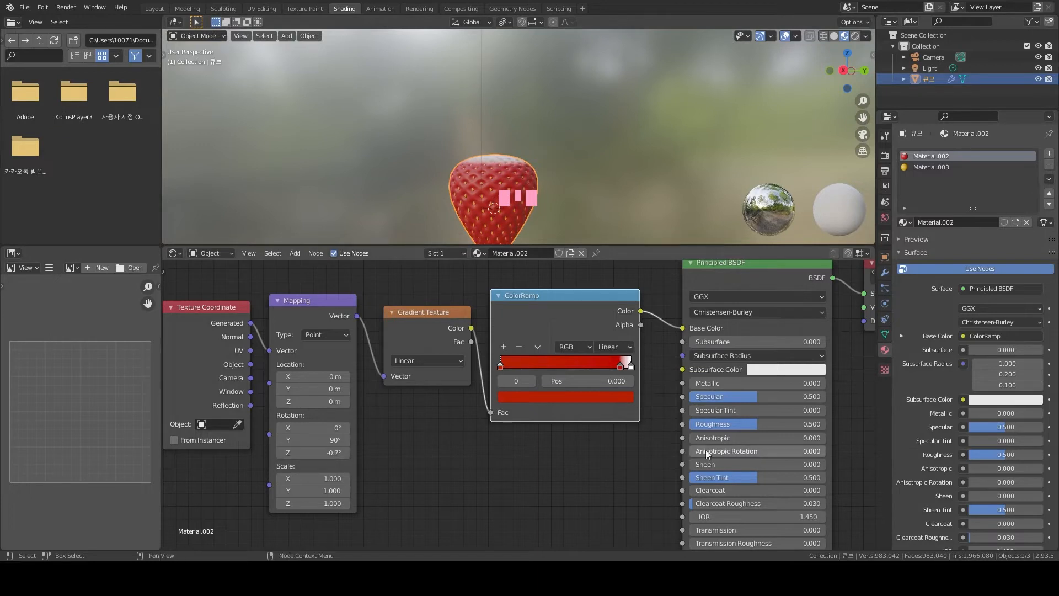
Brighten the ColorRamp's red stop at position 0.914 to a pure, full-brightness red
left_click(621, 365)
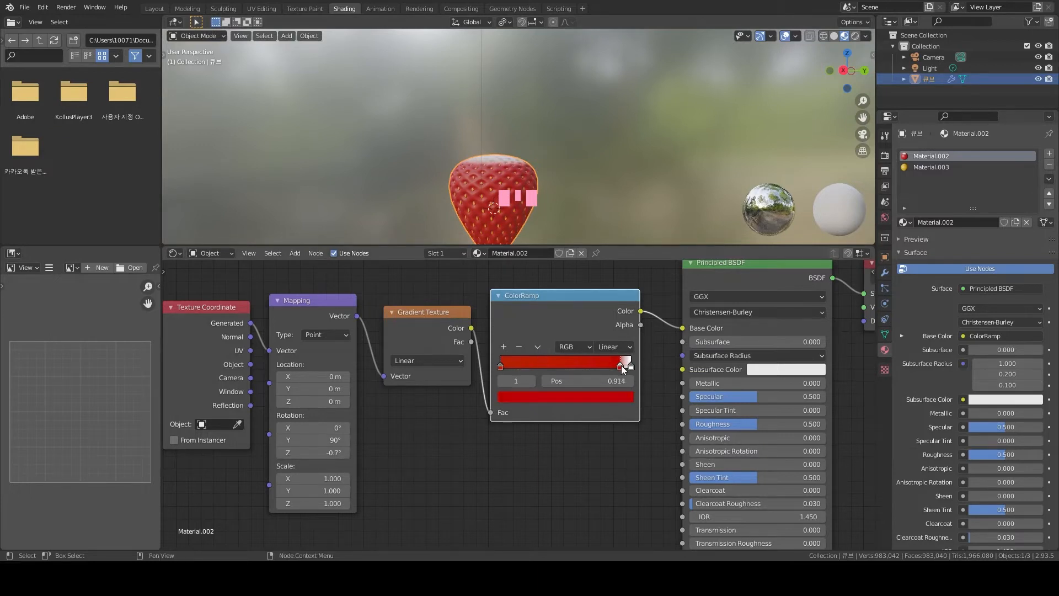
left_click(617, 399)
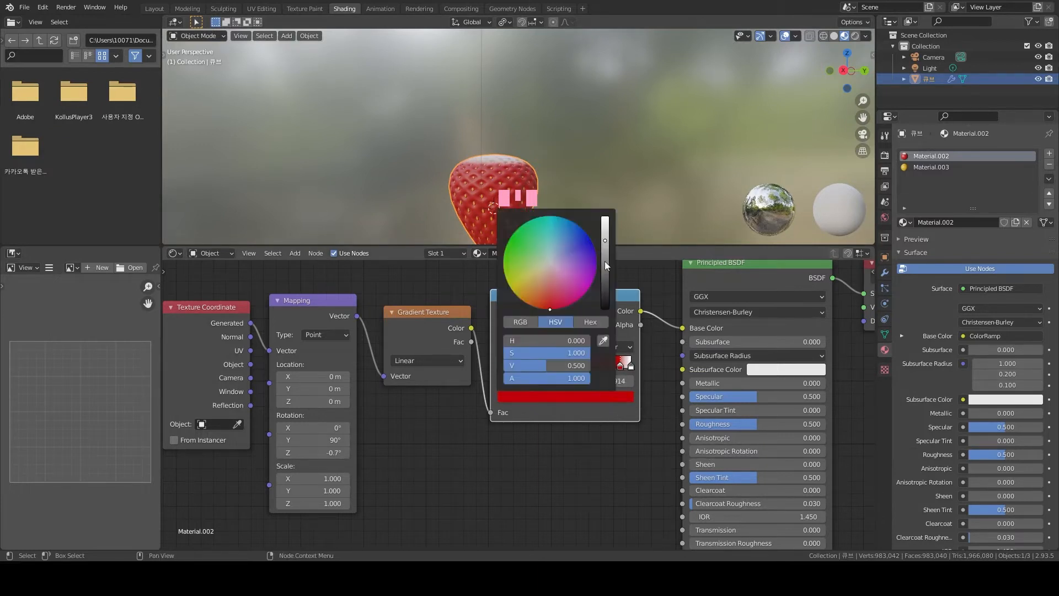
left_click_drag(605, 241, 605, 218)
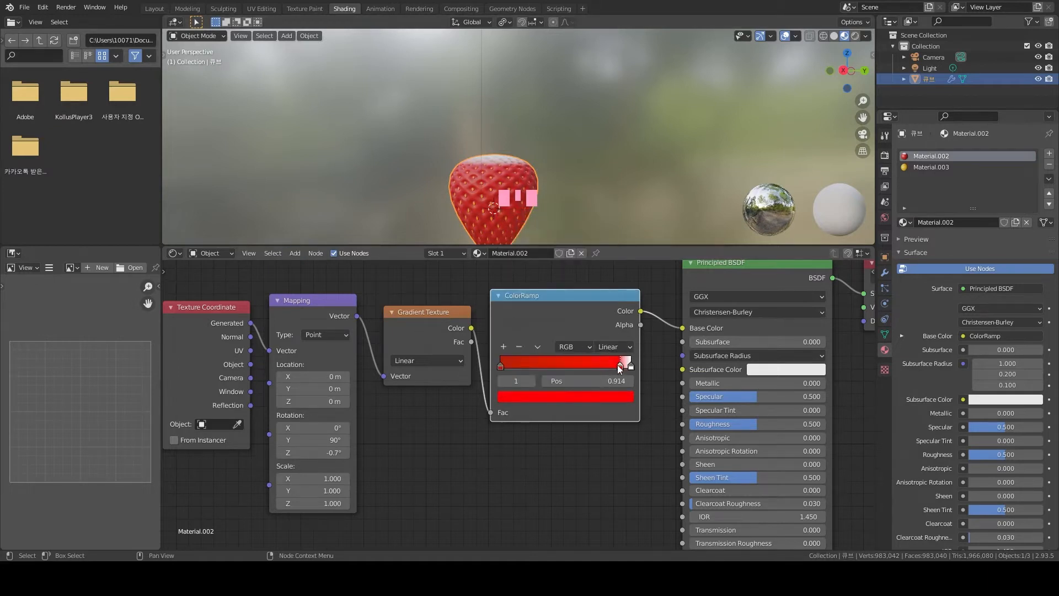
Add a ColorRamp stop between the dark red and bright red stops, placing it slightly past the ramp's middle
left_click(503, 347)
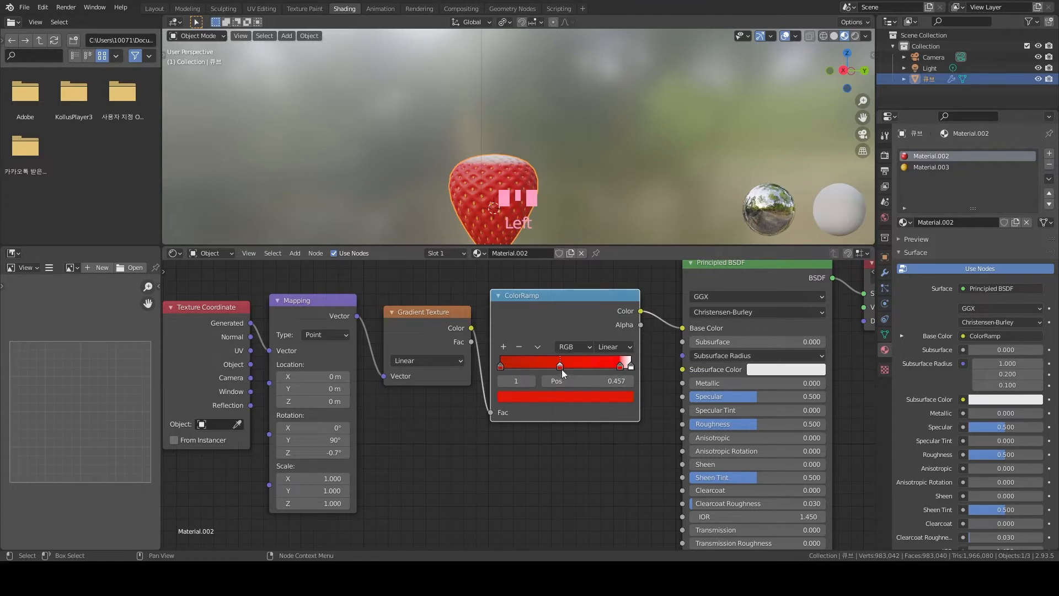
left_click_drag(562, 370, 580, 370)
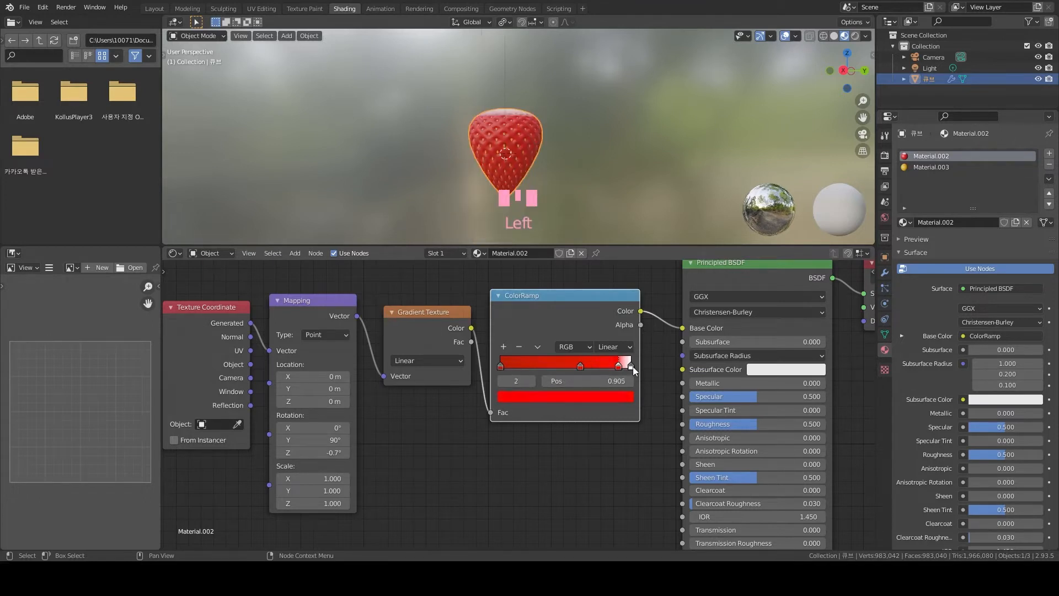
left_click(632, 366)
left_click(618, 369)
left_click(581, 366)
left_click(581, 367)
left_click(500, 366)
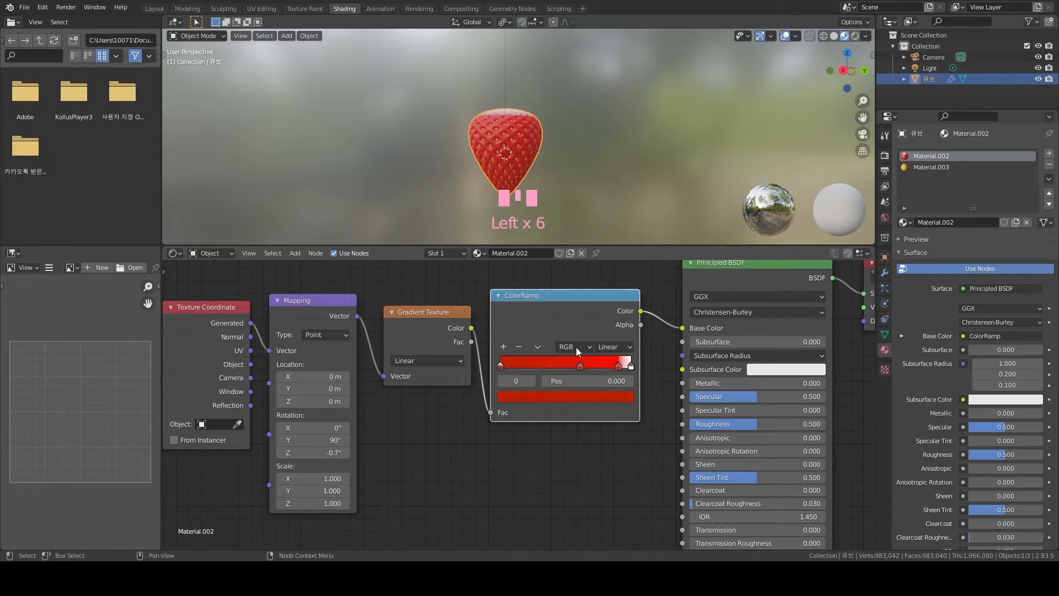
Lighten the ColorRamp's bright red stop to a pale pink and move it to position 0.968
left_click(619, 368)
left_click(609, 398)
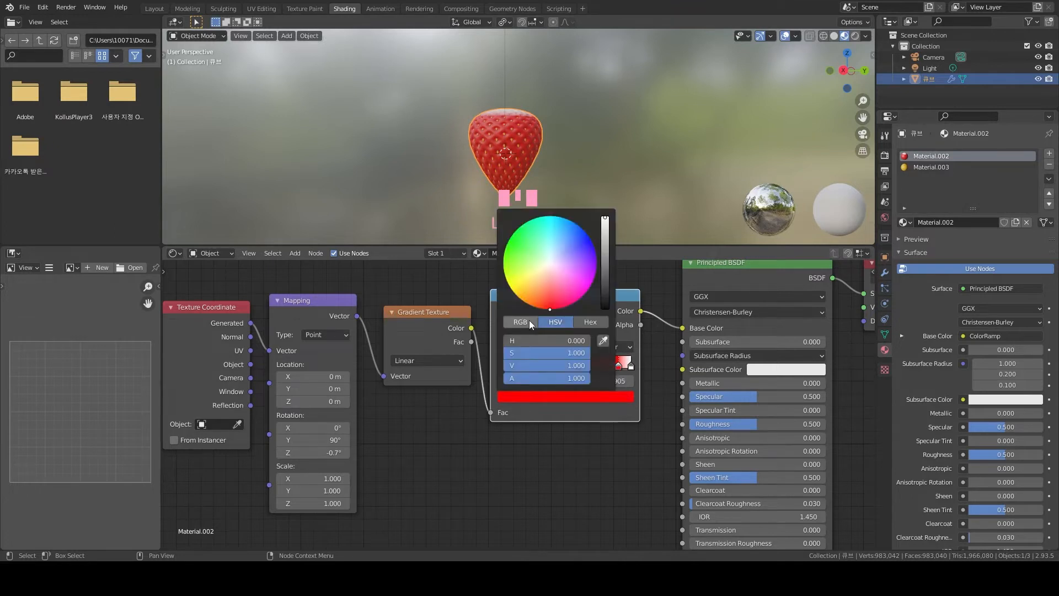
left_click_drag(550, 307, 549, 296)
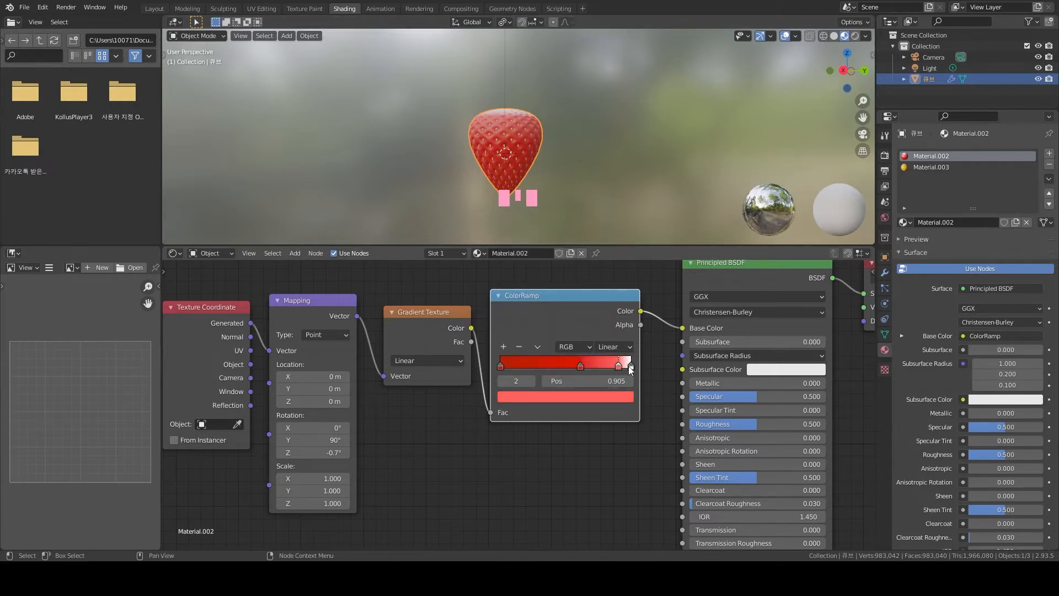
left_click_drag(619, 368, 623, 368)
left_click(625, 403)
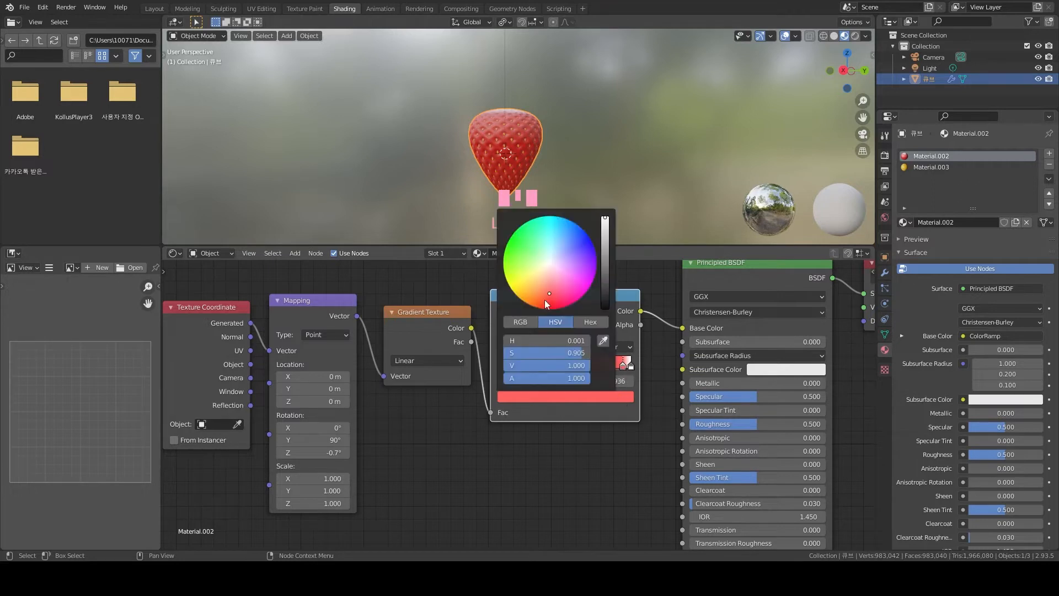
left_click_drag(550, 289, 548, 280)
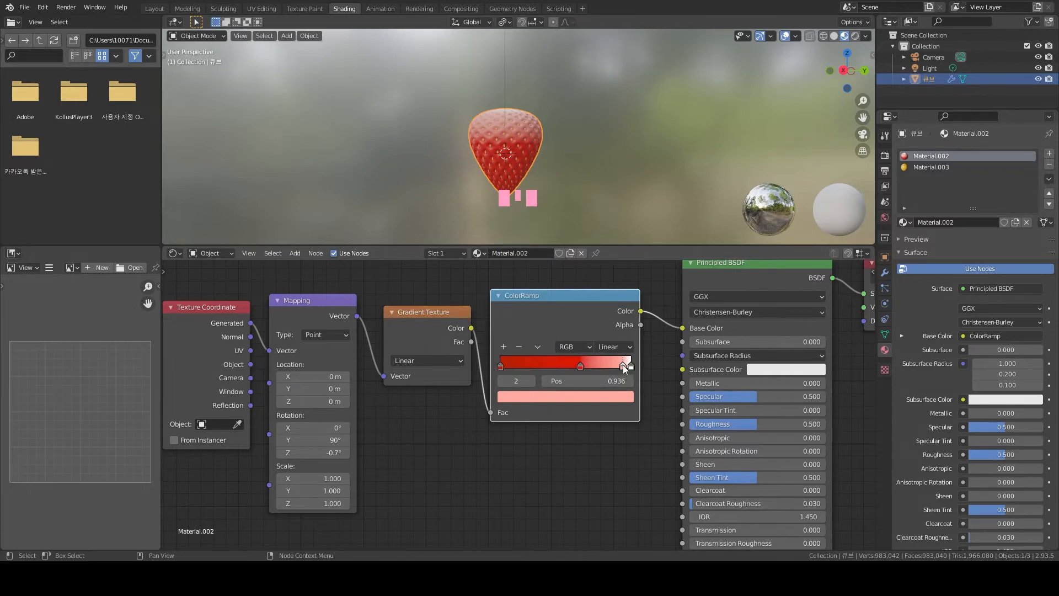
left_click_drag(625, 368, 629, 369)
Move the ColorRamp's middle stop to about 0.83 in a lighter red, and shift the dark red first stop to 0.764
scroll(629, 365, "up", 2)
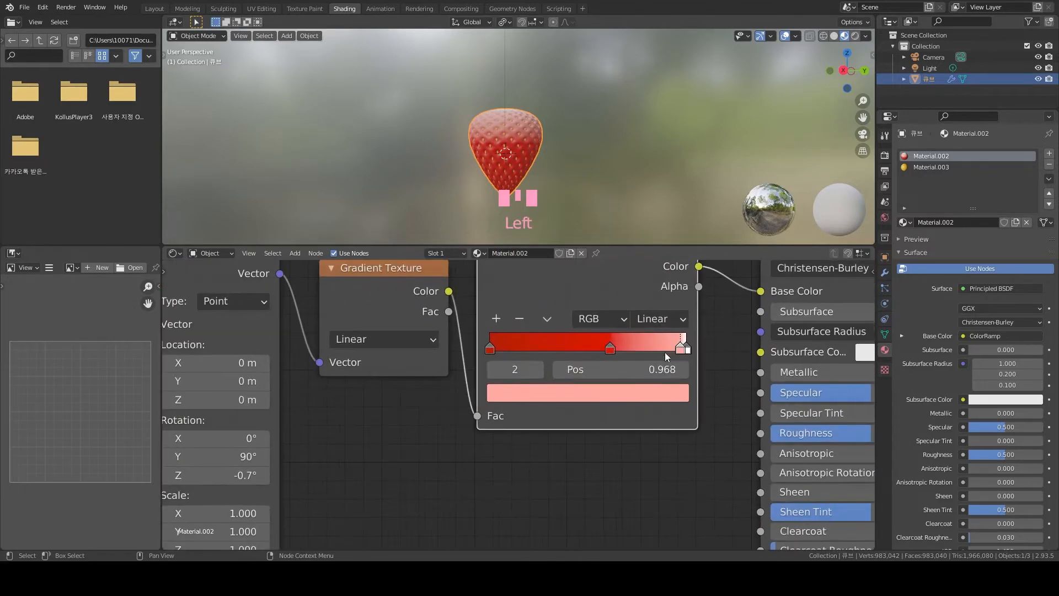
left_click_drag(611, 350, 673, 349)
left_click(656, 393)
left_click(649, 146)
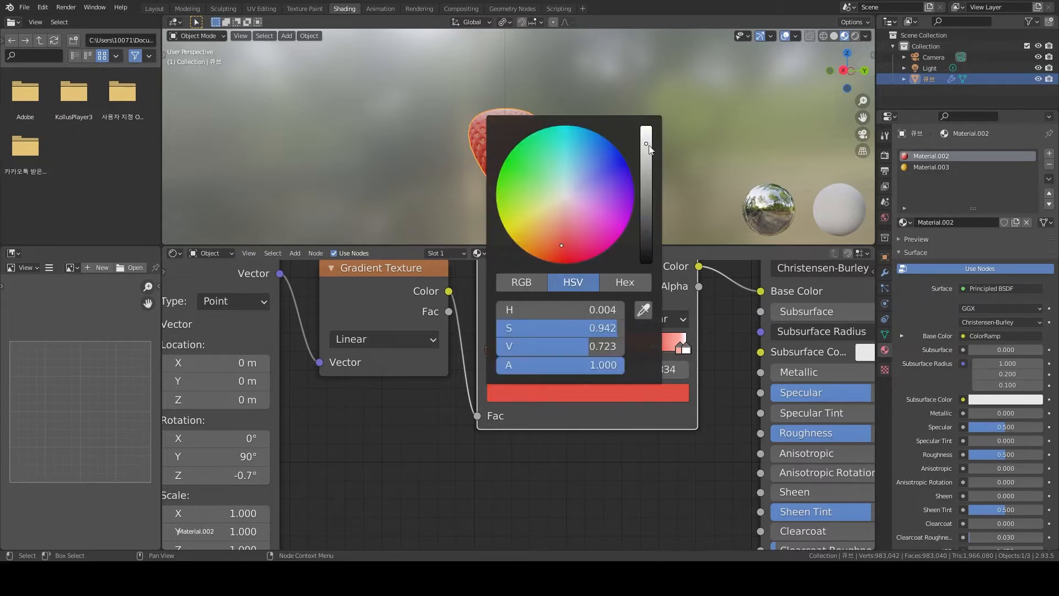
left_click_drag(490, 349, 640, 349)
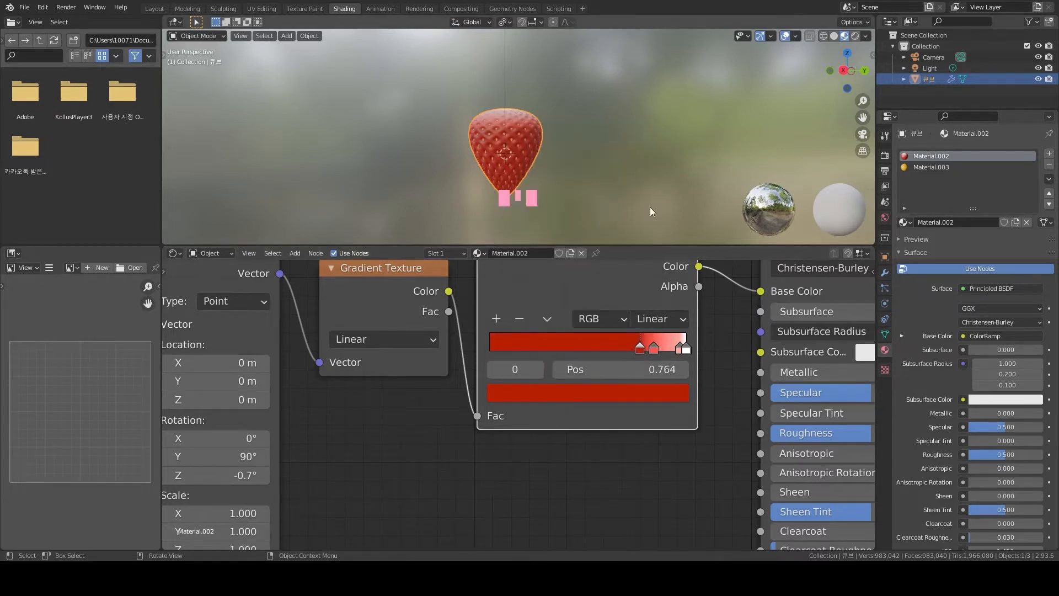
Reposition the ColorRamp's pale pink stop slightly toward the red while checking the white cap from above
scroll(545, 141, "up", 3)
scroll(580, 149, "down", 3)
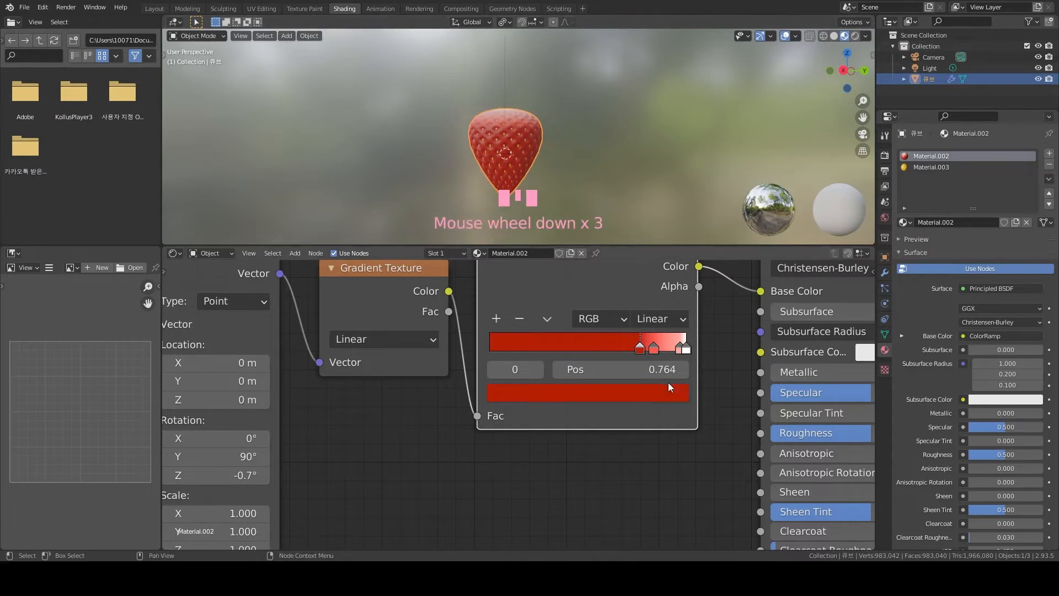
middle_click_drag(540, 192, 548, 213)
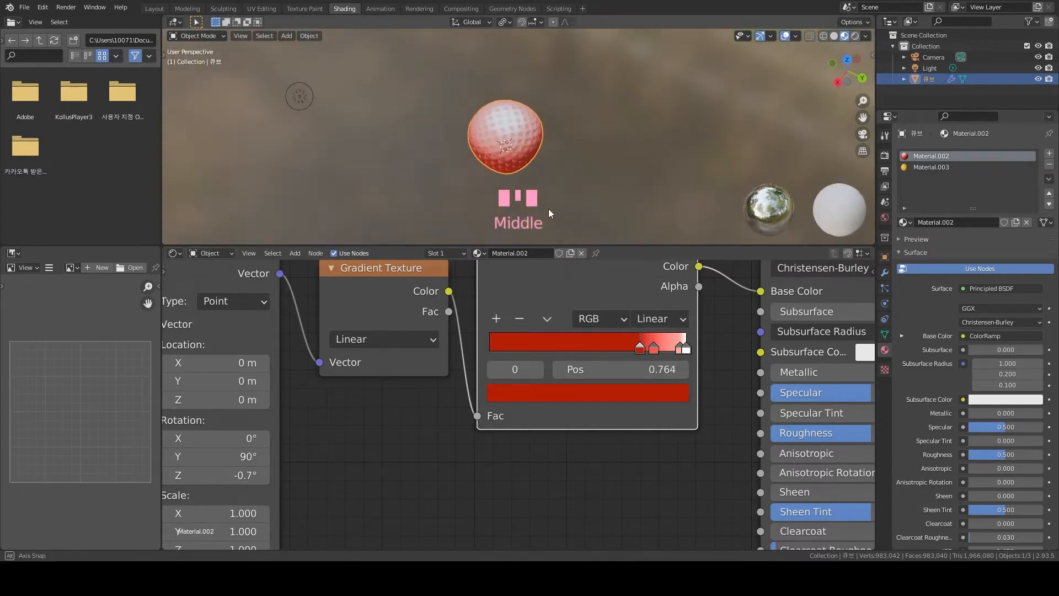
left_click(684, 353)
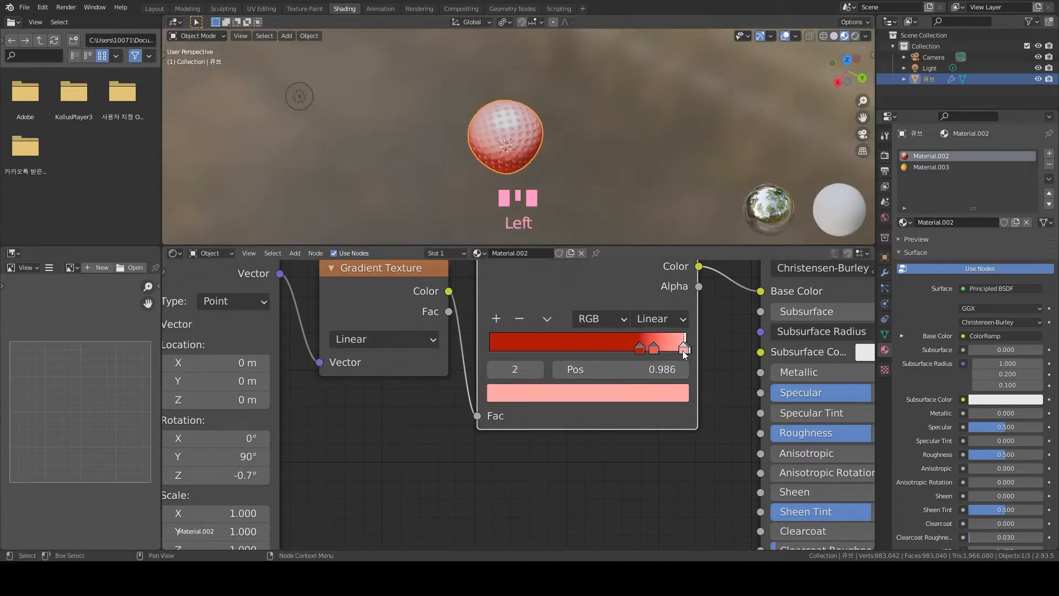
left_click_drag(683, 354, 671, 348)
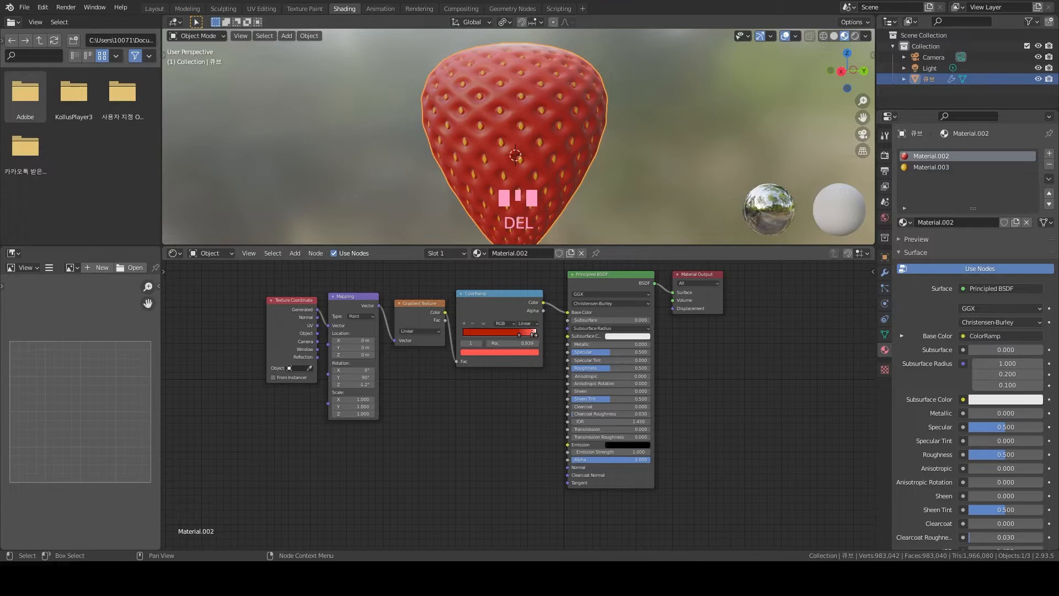
Add Bump, ColorRamp and Noise Texture nodes in a row below the existing gradient nodes
key("shift+a")
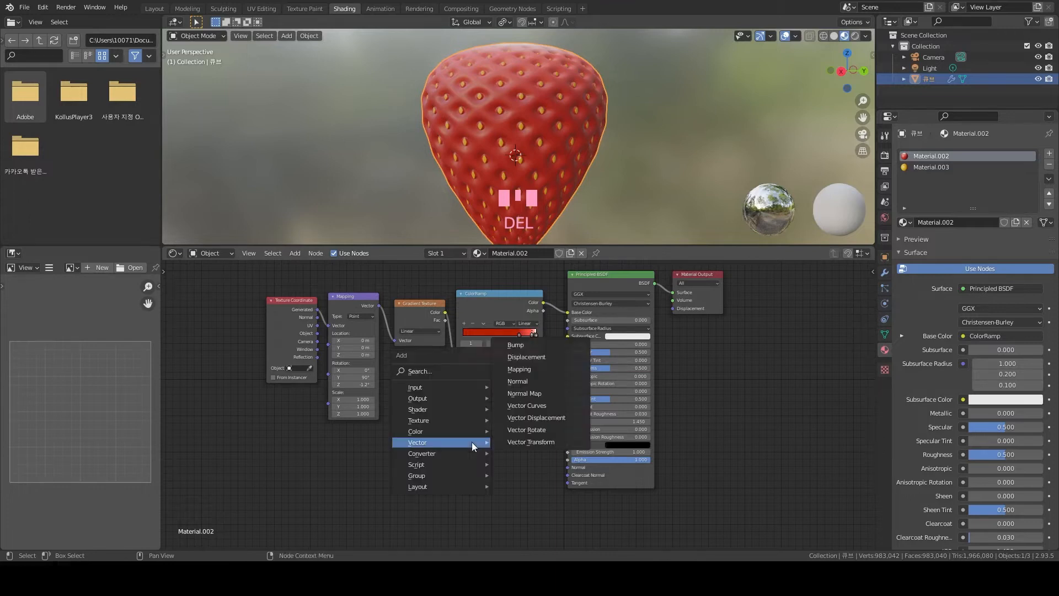
left_click(516, 345)
left_click(473, 461)
key("shift+a")
left_click(474, 338)
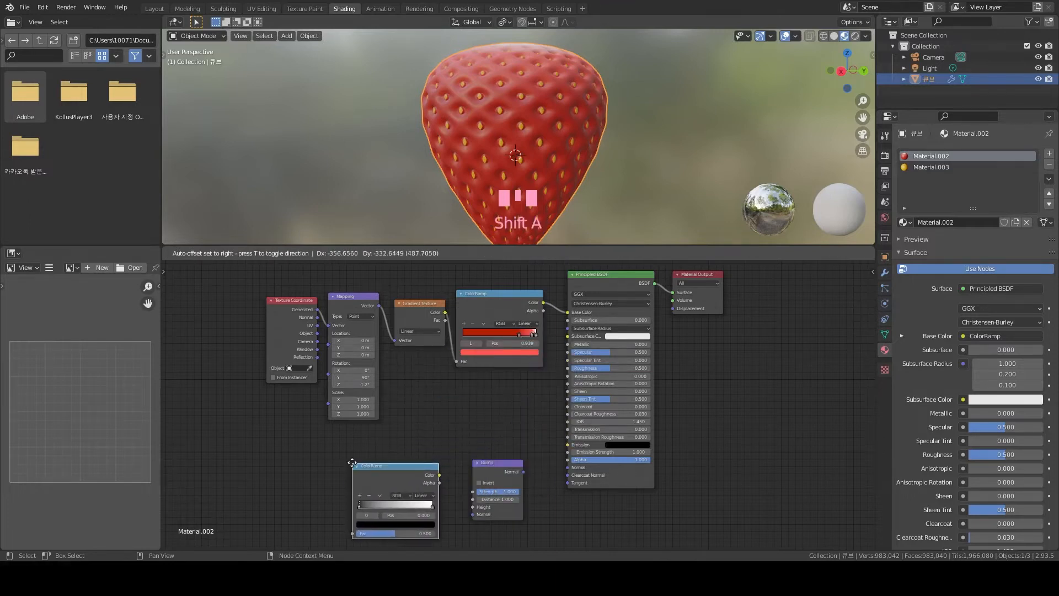
left_click(375, 456)
key("shift+a")
left_click(360, 380)
left_click(303, 454)
Link the Noise Texture's Fac to the new ColorRamp, its Color to the Bump's Height, and the Bump to the Principled BSDF's Normal
left_click_drag(353, 467, 376, 527)
left_click_drag(462, 469, 472, 507)
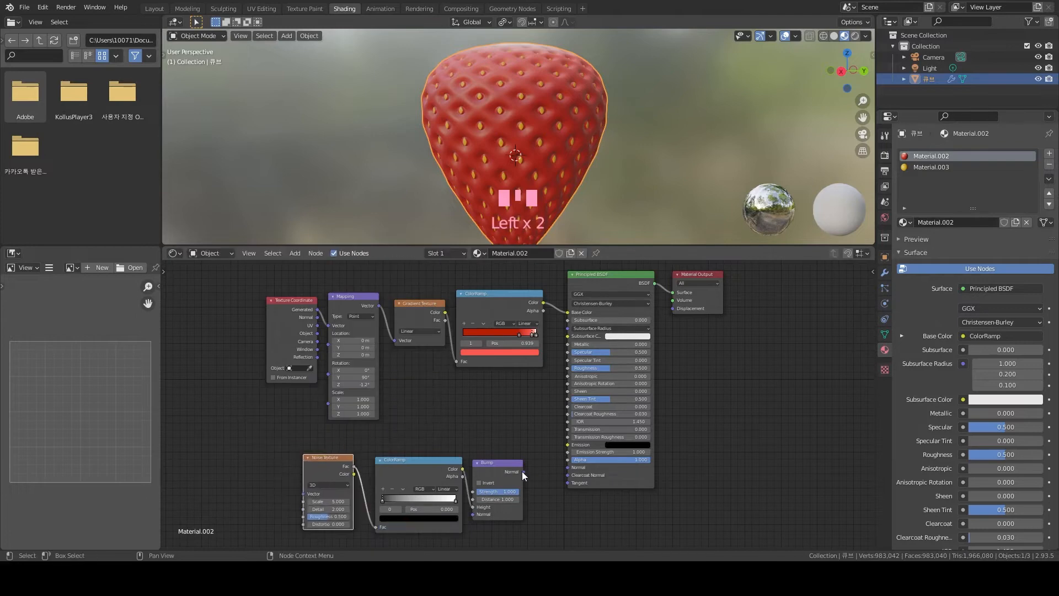
left_click_drag(522, 472, 564, 468)
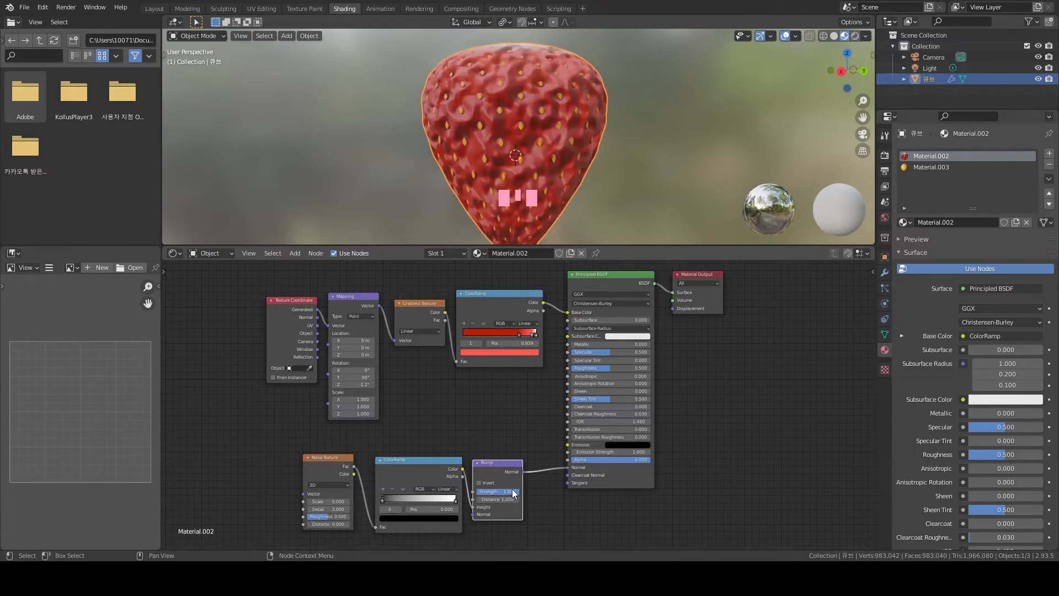
Reduce the Bump strength to 0.175 and set the Noise Texture scale to 12.8
left_click_drag(518, 496, 487, 493)
left_click_drag(330, 502, 353, 502)
left_click_drag(479, 490, 469, 490)
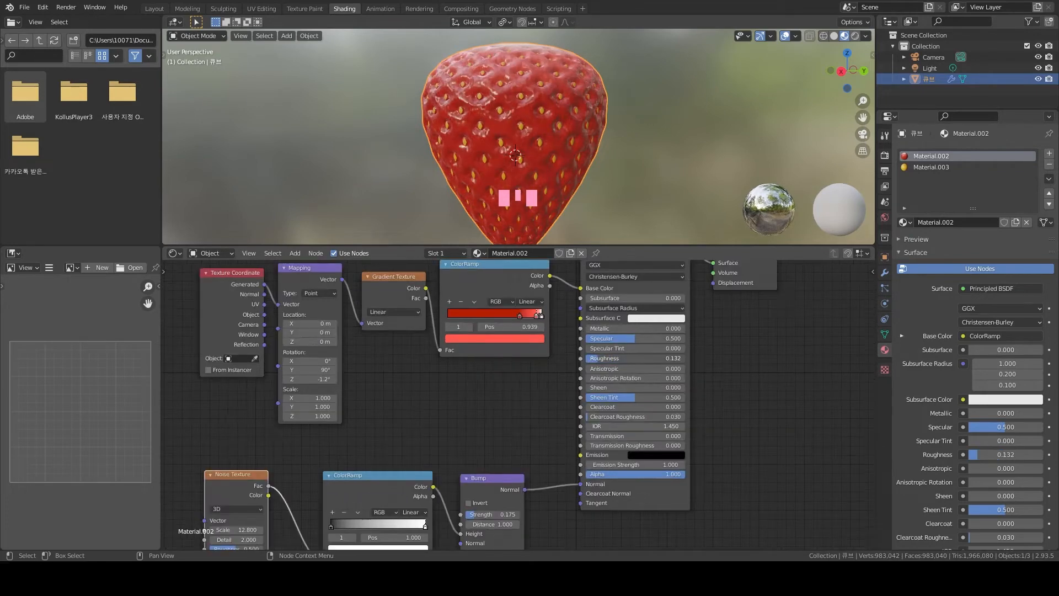
Raise the Principled BSDF's Sheen to 0.755 and deselect the strawberry to check its shading
left_click_drag(612, 387, 657, 387)
middle_click_drag(649, 48, 669, 52)
scroll(649, 110, "up", 2)
scroll(648, 138, "down", 3)
left_click(649, 165)
Set the Principled BSDF's Specular to 0.127, Roughness 0.155, Sheen Tint 0.650, Clearcoat 0.727 and Clearcoat Roughness 0.725
mouse_move(612, 338)
left_mouse_down()
mouse_move(633, 358)
mouse_move(612, 358)
left_mouse_up()
left_click_drag(606, 397, 657, 406)
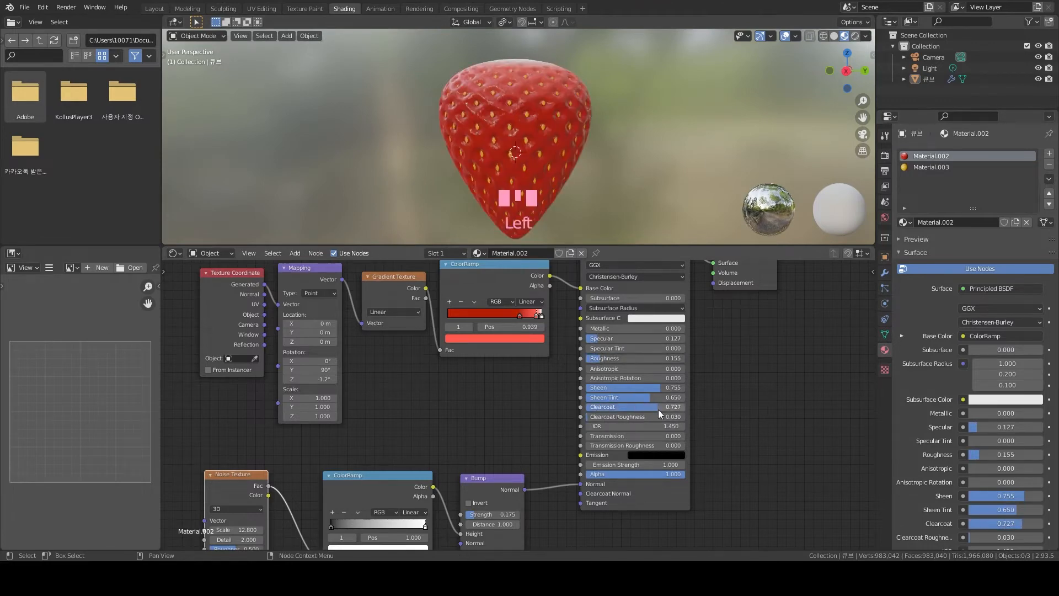
left_click_drag(589, 416, 657, 416)
scroll(559, 99, "up", 3)
scroll(453, 86, "down", 3)
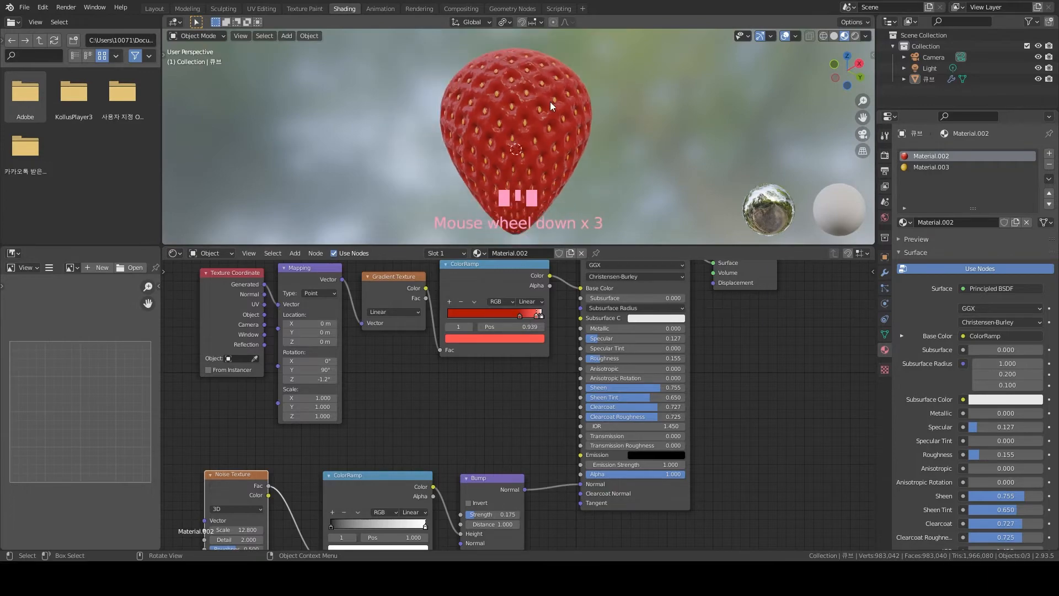
middle_click_drag(553, 105, 533, 178)
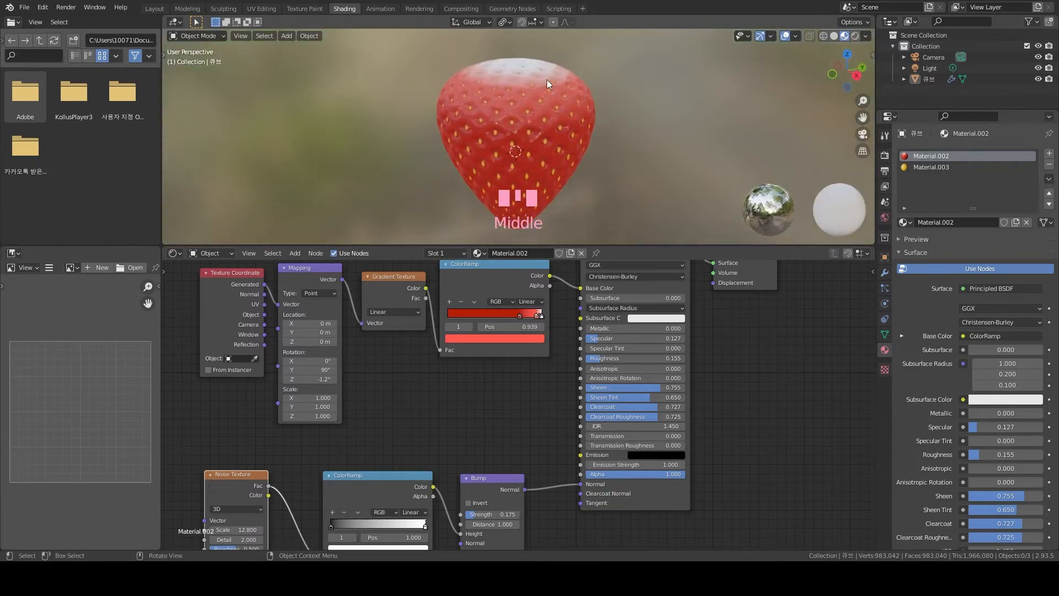
scroll(558, 99, "up", 3)
scroll(453, 85, "down", 3)
middle_click_drag(553, 105, 537, 160)
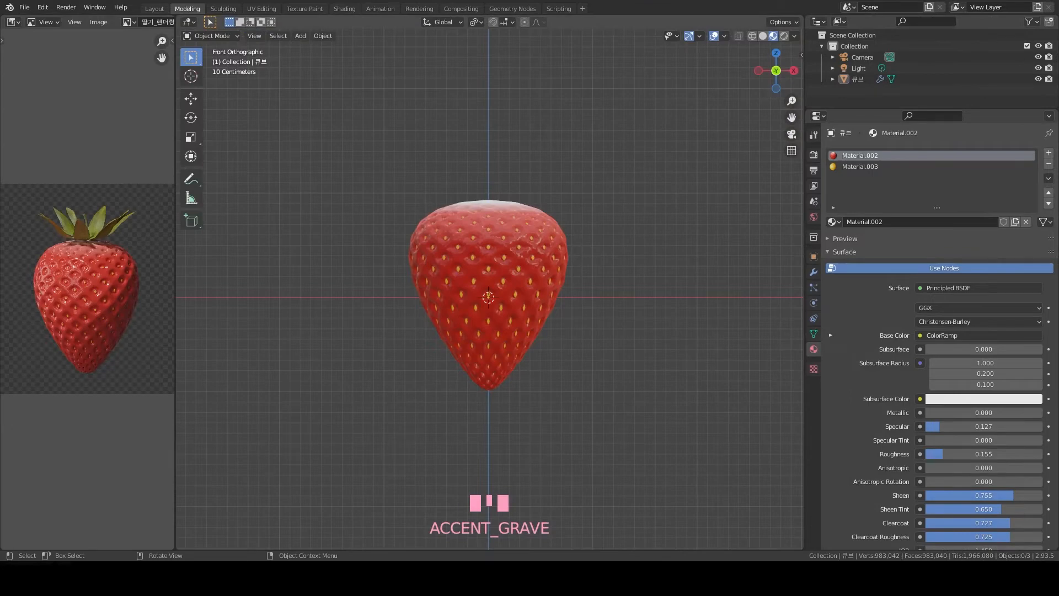
Add a 2 m plane centered on the strawberry in top view and scale it to about 0.556
key("grave")
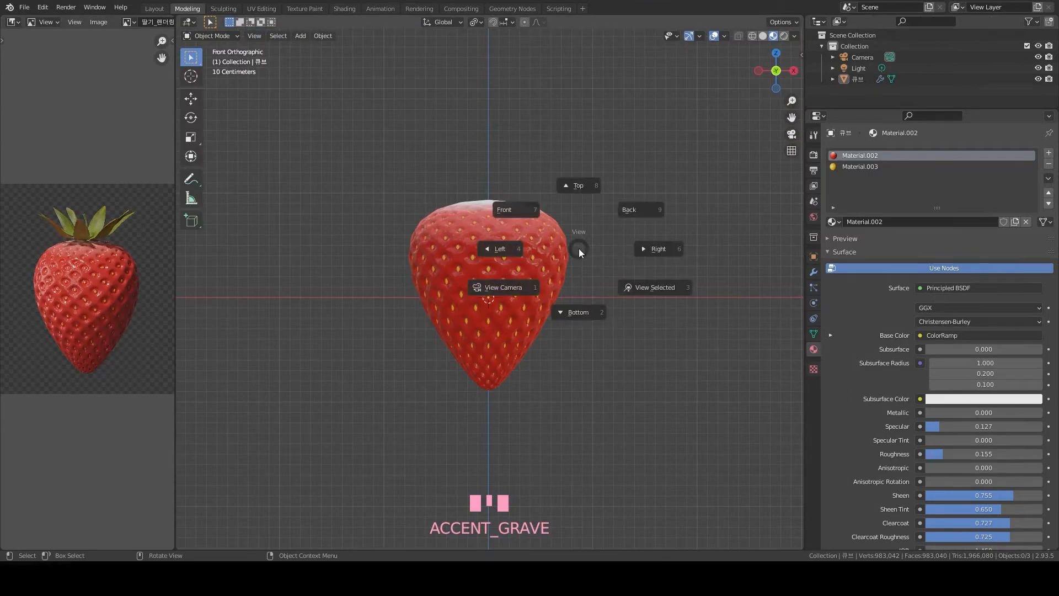
left_click(581, 187)
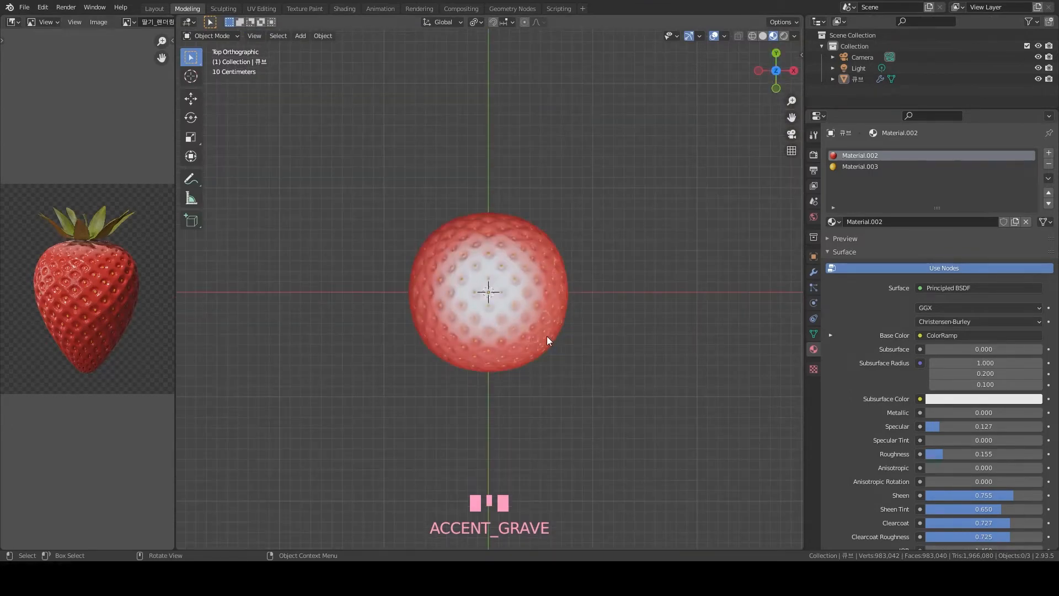
key("shift+a")
mouse_move(546, 329)
left_click(597, 323)
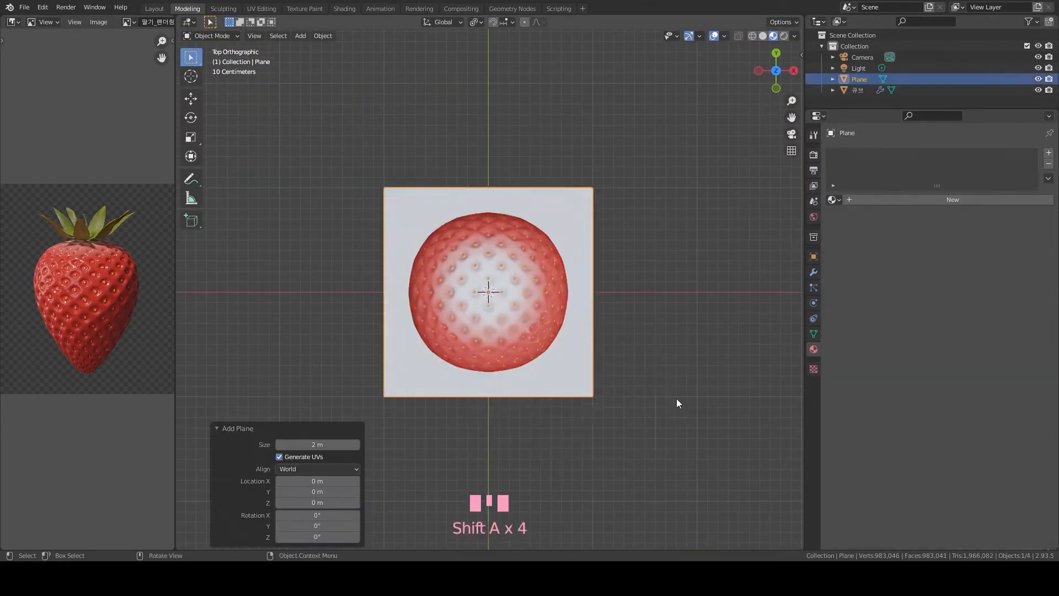
key("s")
left_click(594, 350)
Raise the plane about 0.966 m along Z to the top of the strawberry
middle_click_drag(595, 349, 524, 277)
key("g")
key("z")
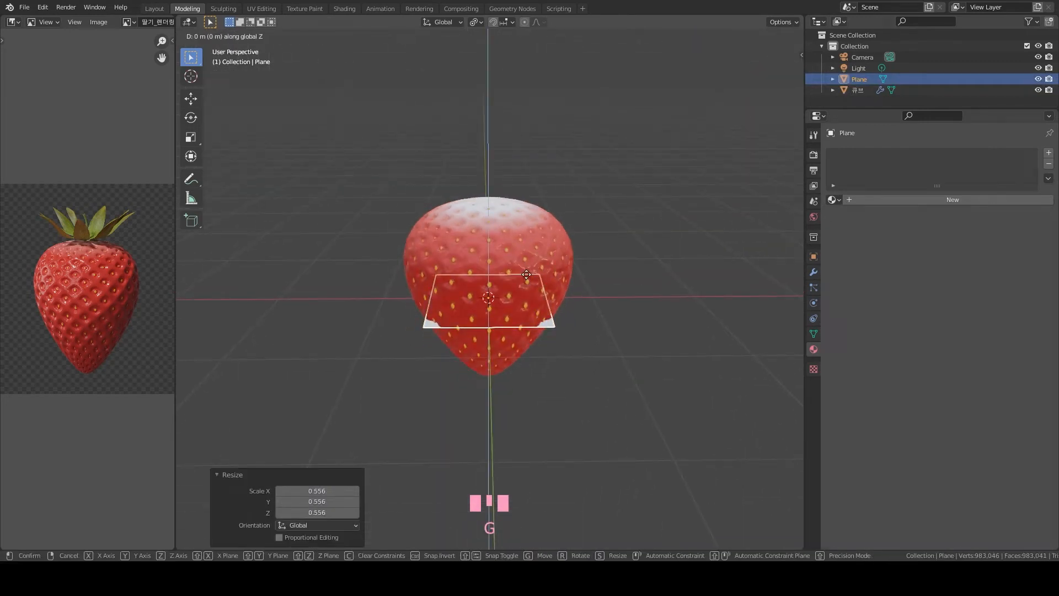
left_click(518, 199)
Narrow the plane along X to a scale of about 0.41, working from the top view
key("grave")
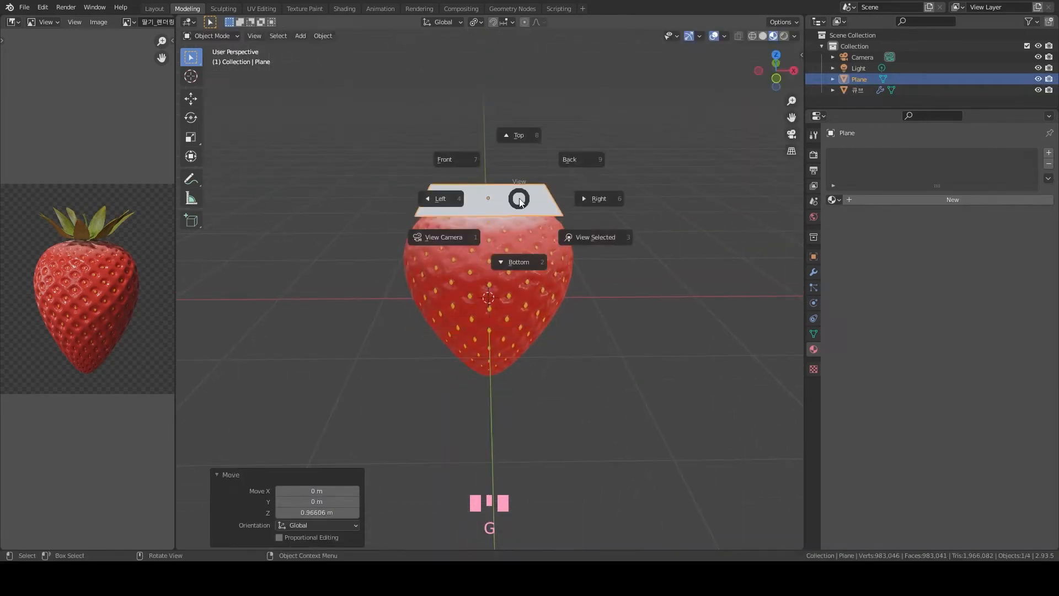
left_click(517, 136)
scroll(549, 248, "down", 3)
key("s")
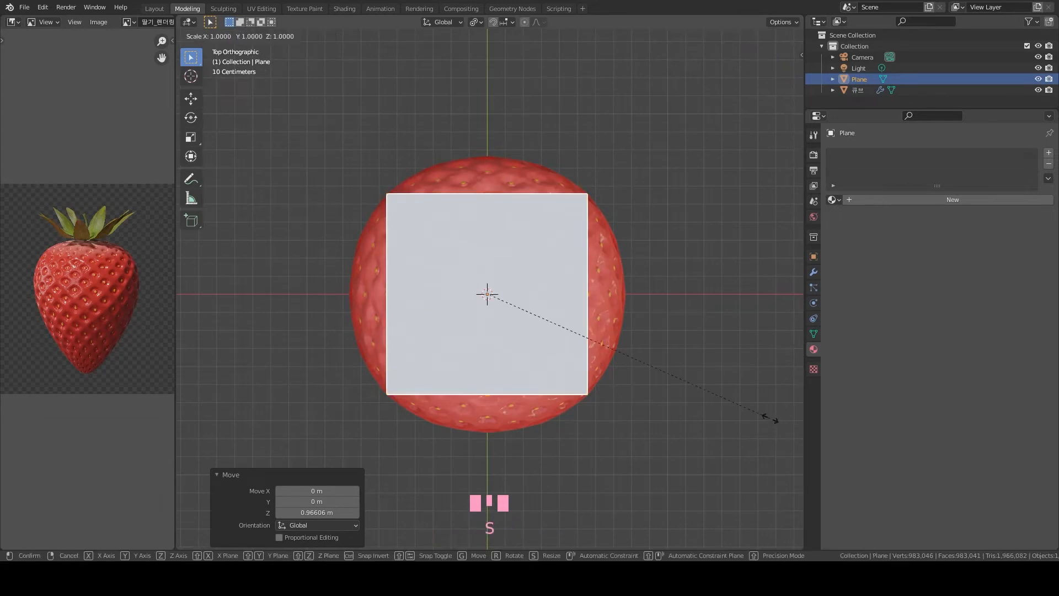
key("x")
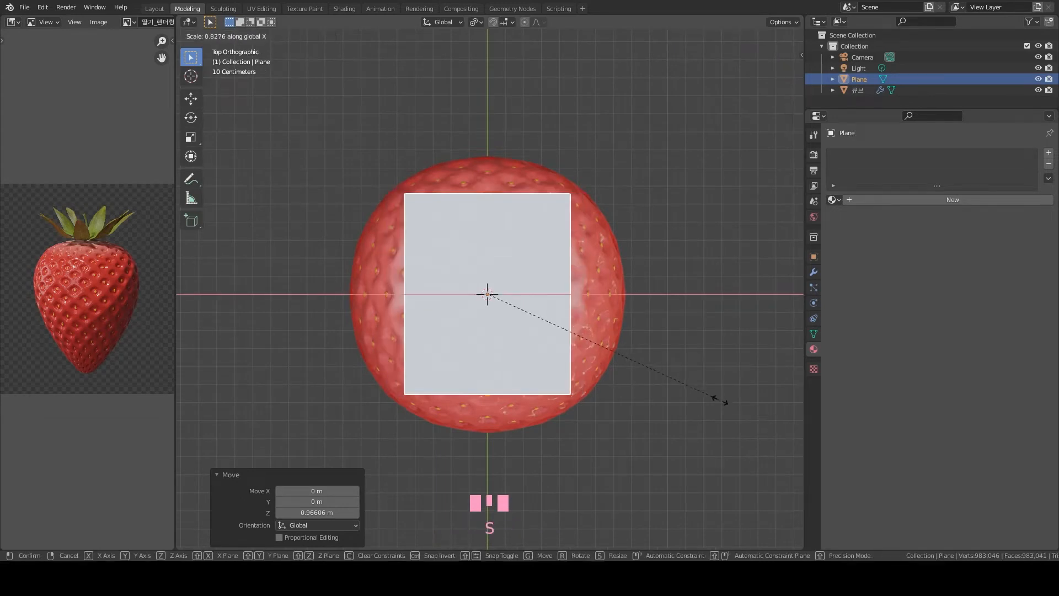
left_click(579, 369)
Move the narrow plane about 0.572 m along Y so its inner end sits near the strawberry's center
key("g")
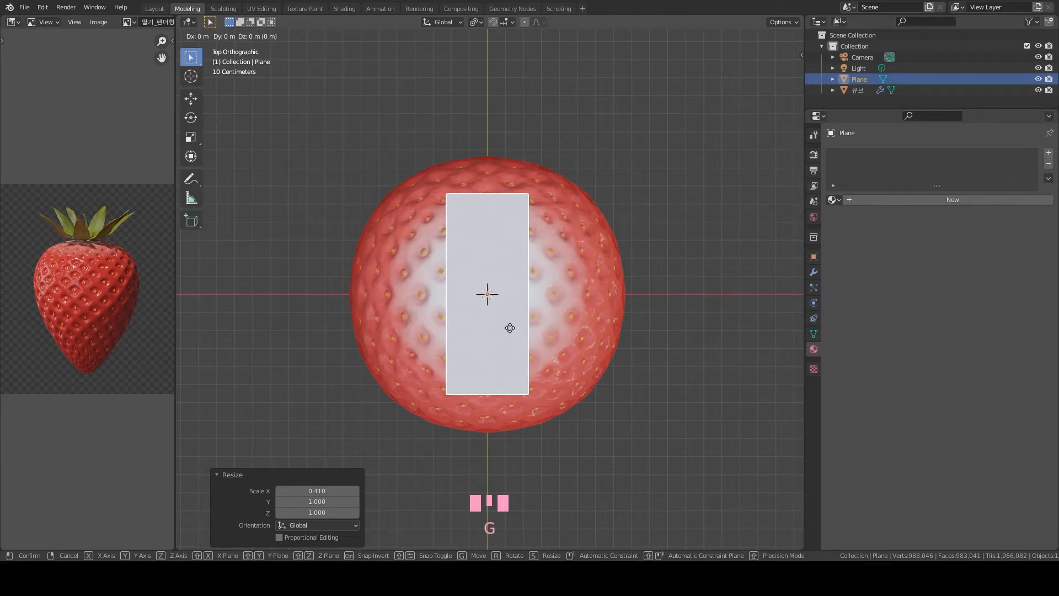
key("y")
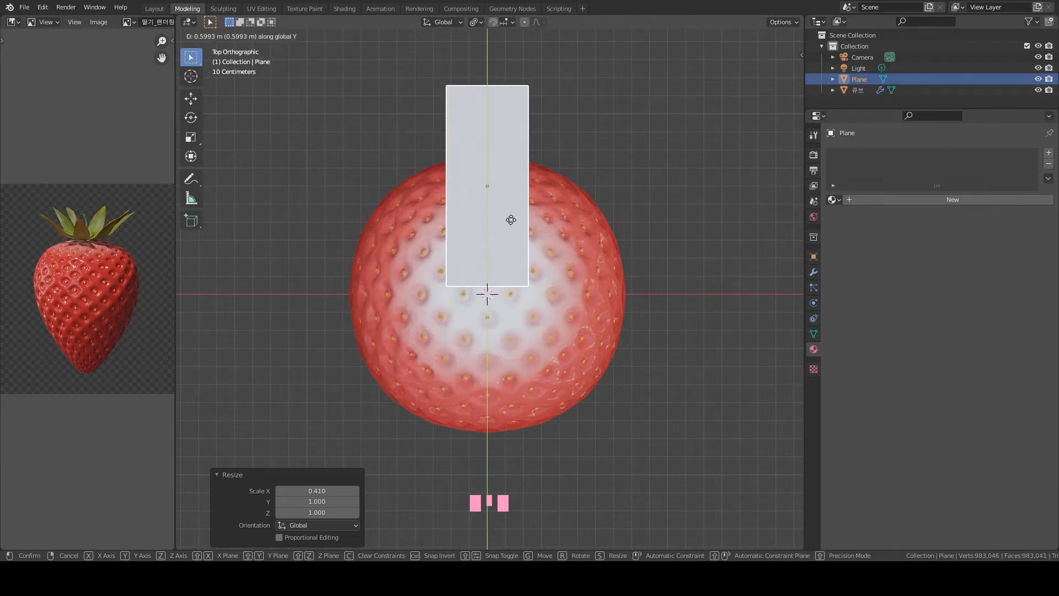
left_click(512, 224)
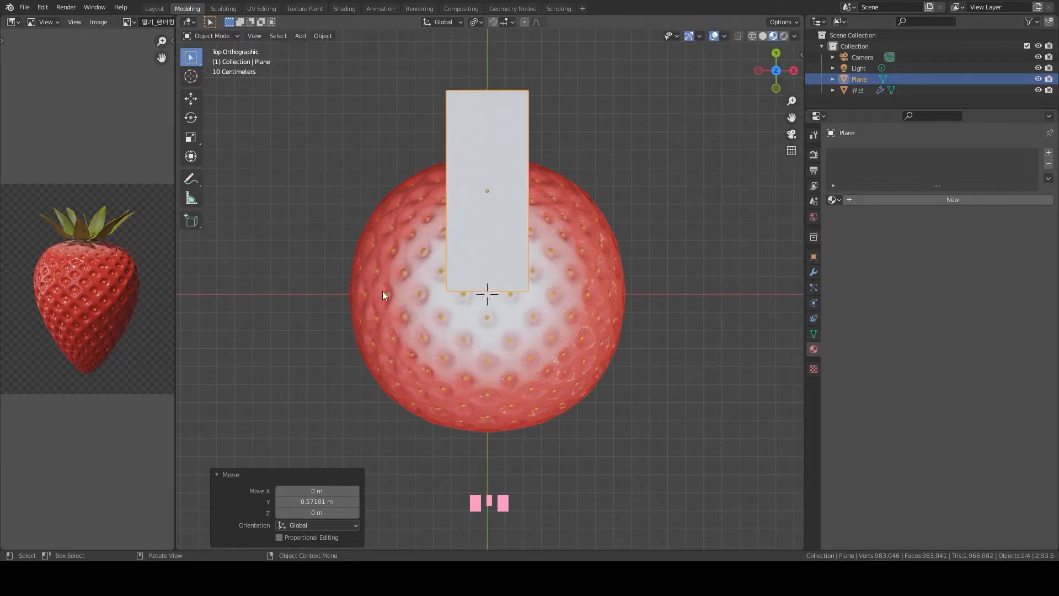
Give the narrow plane a level 3 Subdivision Surface modifier and display its modifier settings
scroll(677, 210, "up", 2)
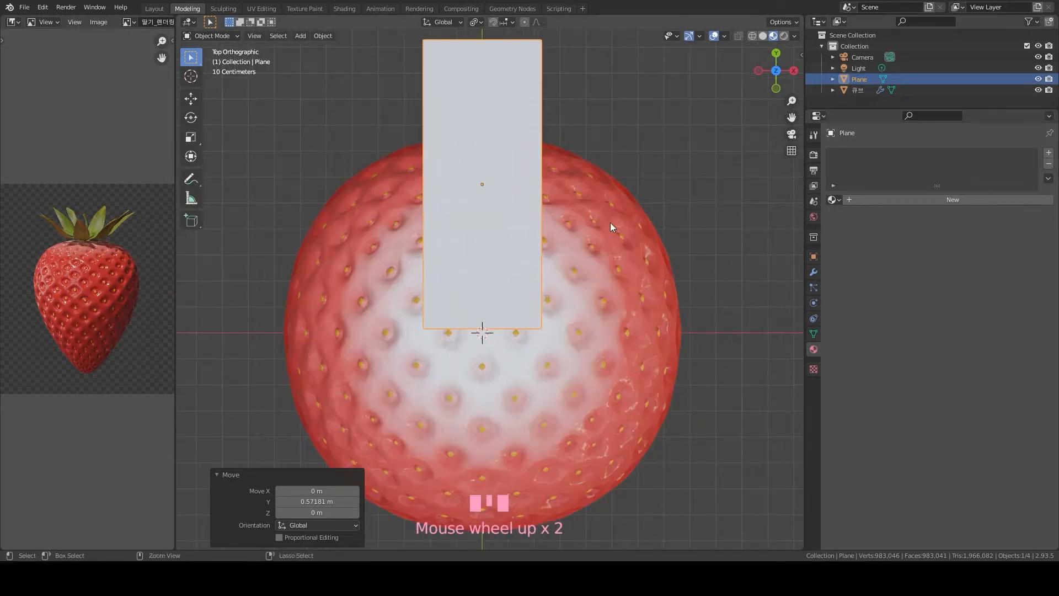
key("ctrl+3")
left_click(813, 272)
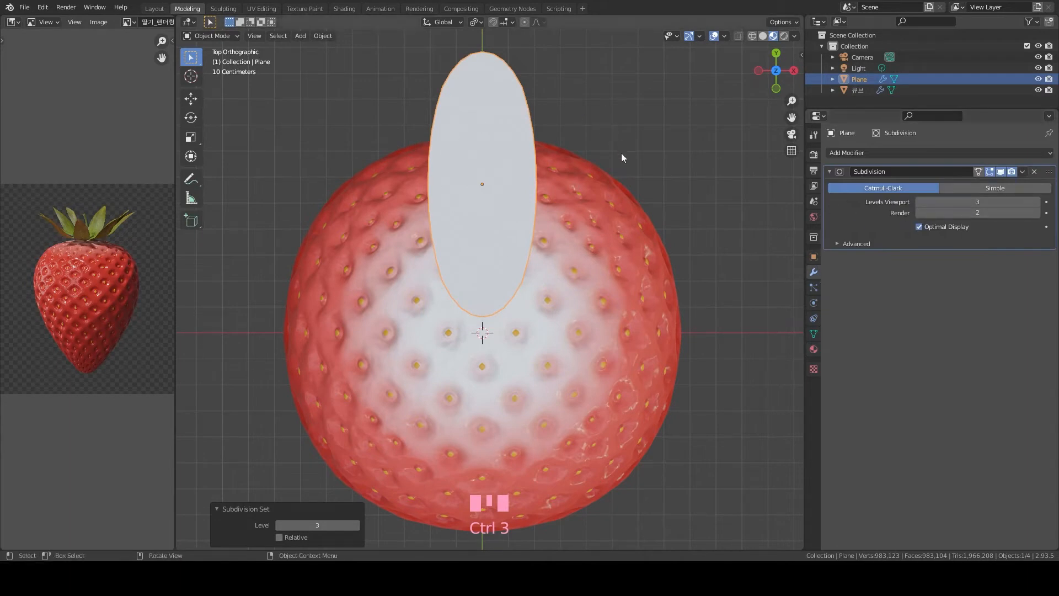
Divide the narrow plane with two evenly spaced crosswise loop cuts and one centered lengthwise loop cut
middle_click_drag(621, 153, 640, 176, "shift")
key("Tab")
scroll(507, 133, "down", 1)
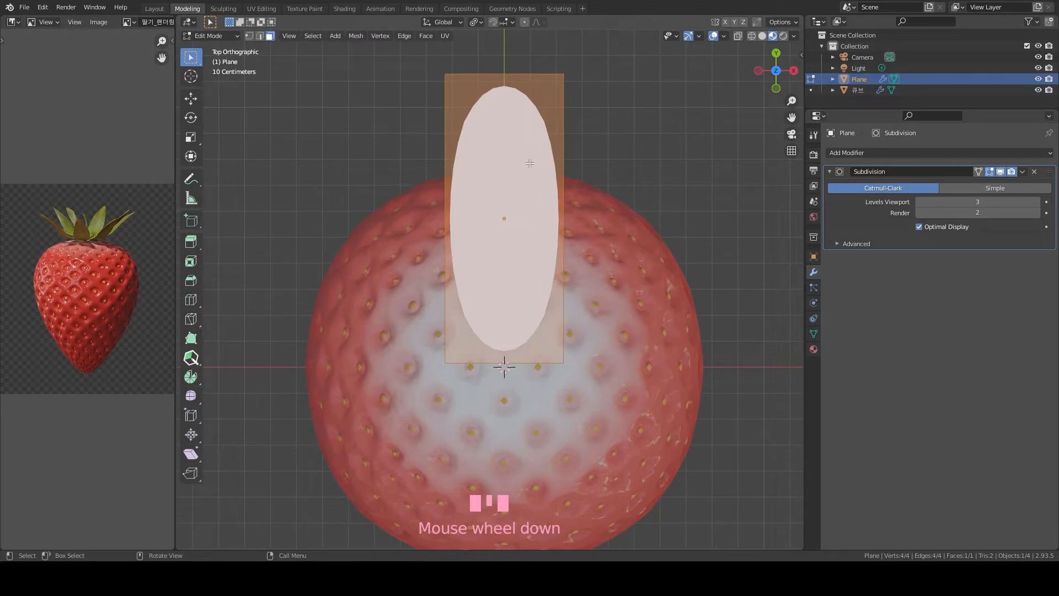
key("ctrl+r")
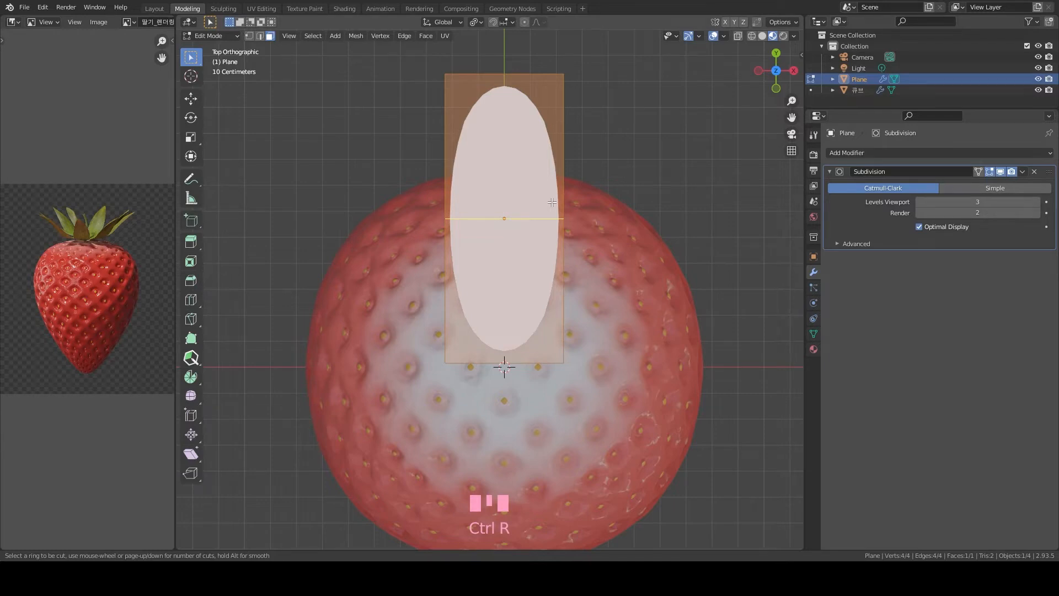
scroll(552, 203, "up", 1)
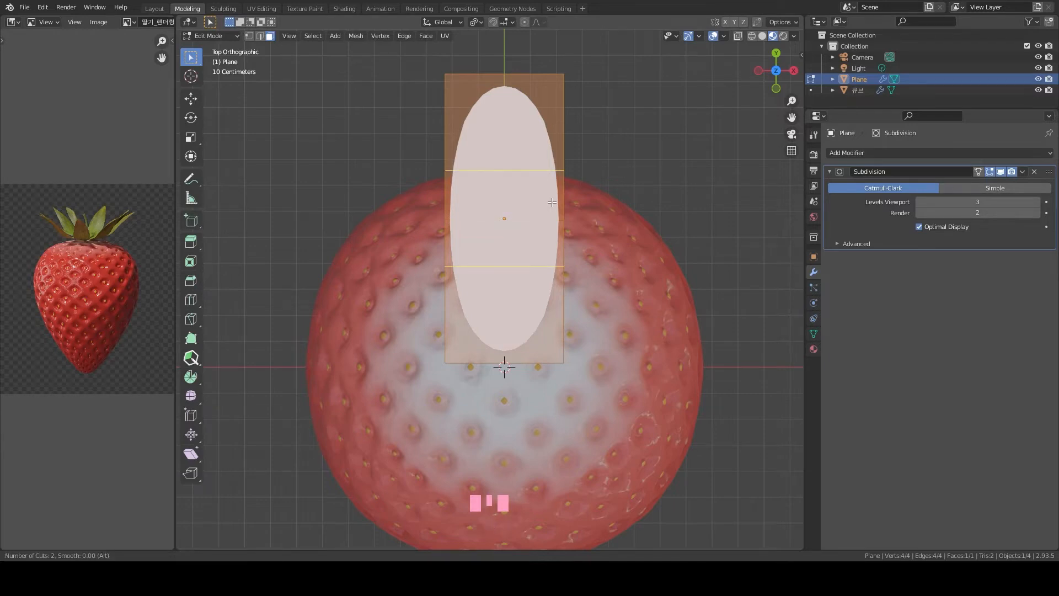
left_click(552, 202)
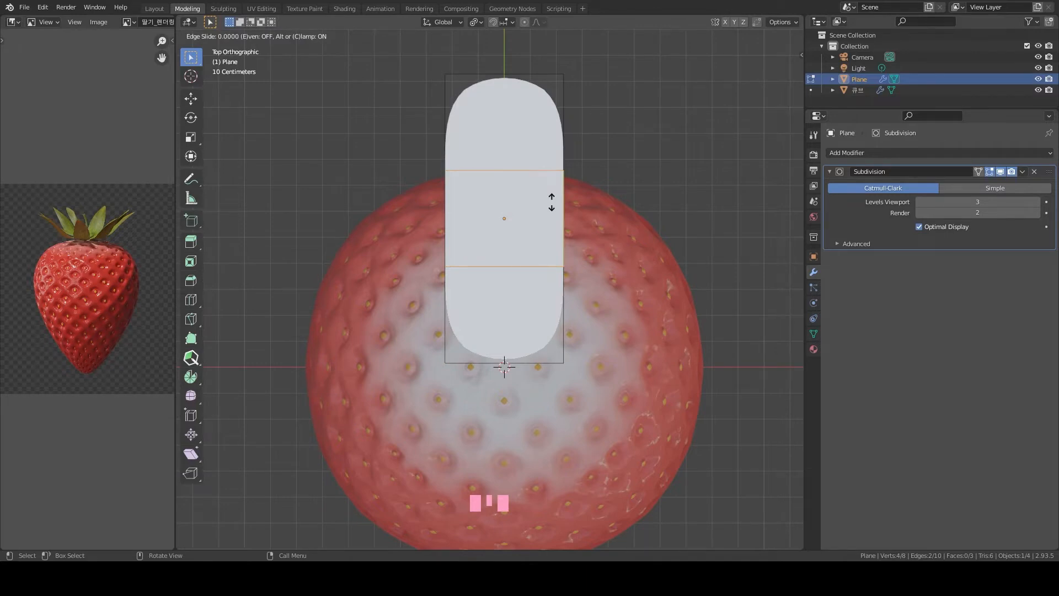
right_click(551, 202)
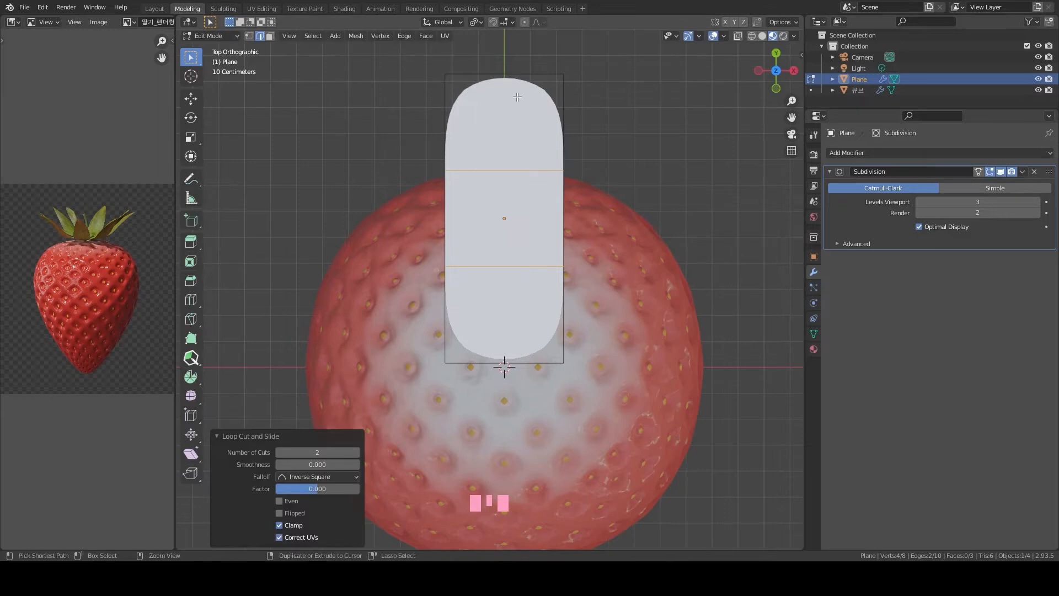
key("ctrl+r")
left_click(503, 81)
right_click(504, 81)
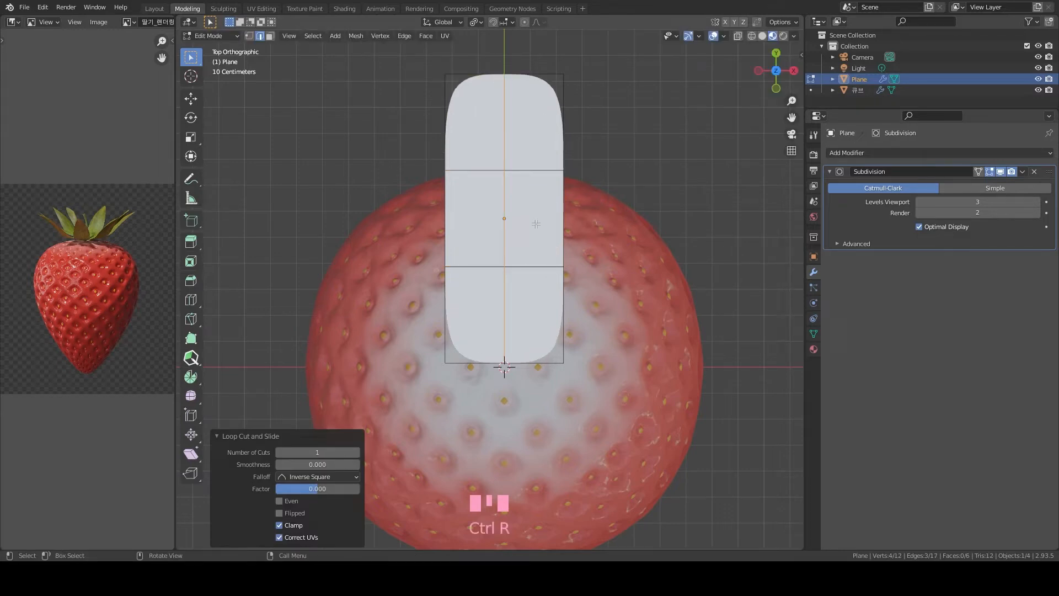
Widen the plane slightly at the outer crosswise loop by scaling that loop up
left_click(471, 170, "alt")
key("s")
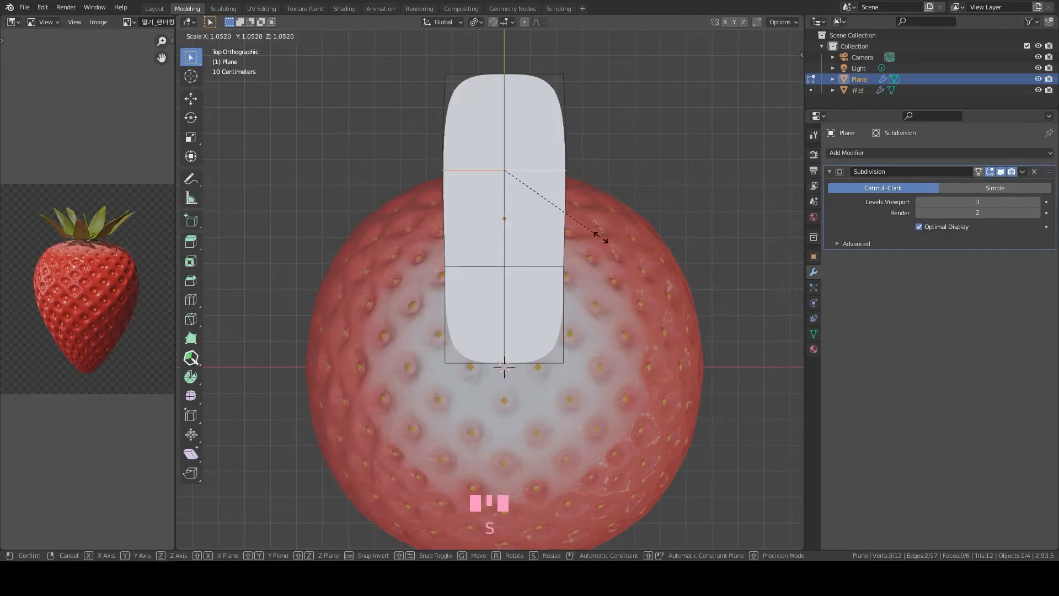
left_click(606, 243)
Taper the leaf by scaling its inner end edge to 0.364 and its outer tip edge to 0.12
key("s")
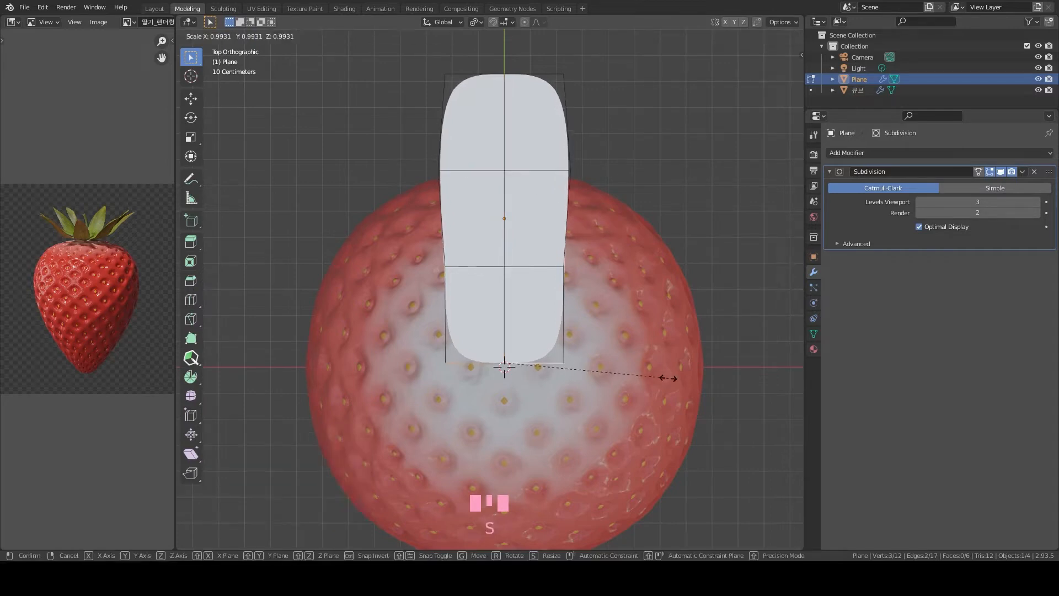
left_click(558, 325)
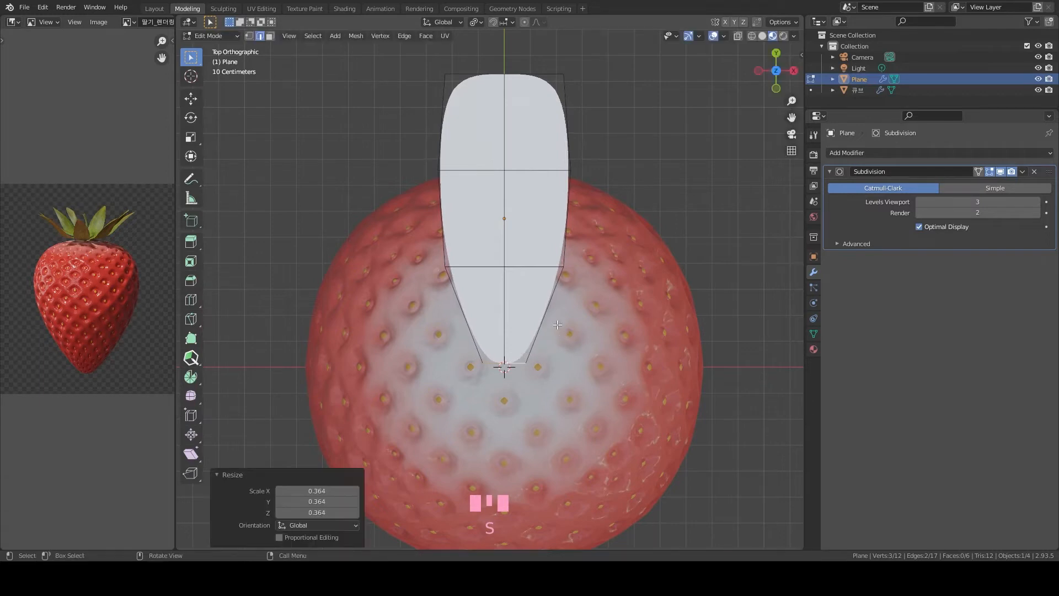
left_click(539, 70, "alt")
key("s")
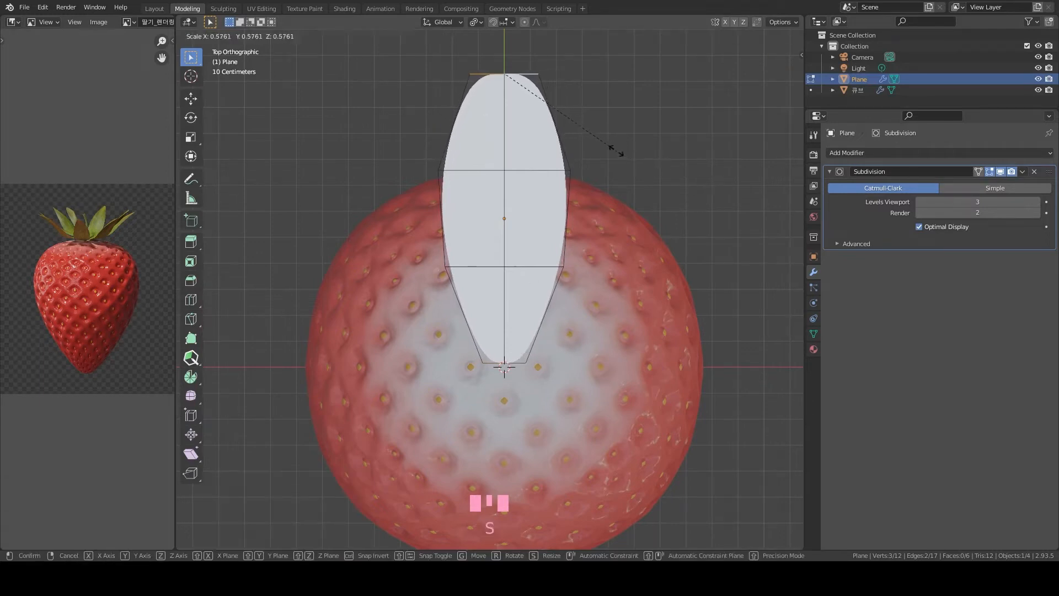
left_click(531, 84)
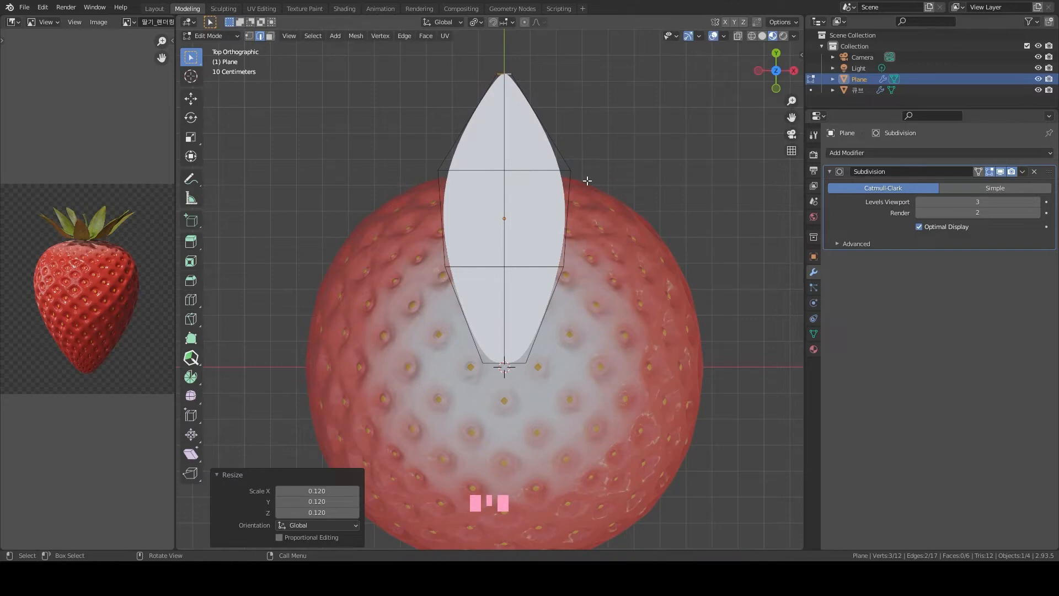
Bevel the leaf's lengthwise center loop by about 0.087 m with one segment and add a centered loop cut inside the bevelled strip
left_click(503, 182)
left_click(504, 143, "alt")
scroll(517, 118, "down", 1)
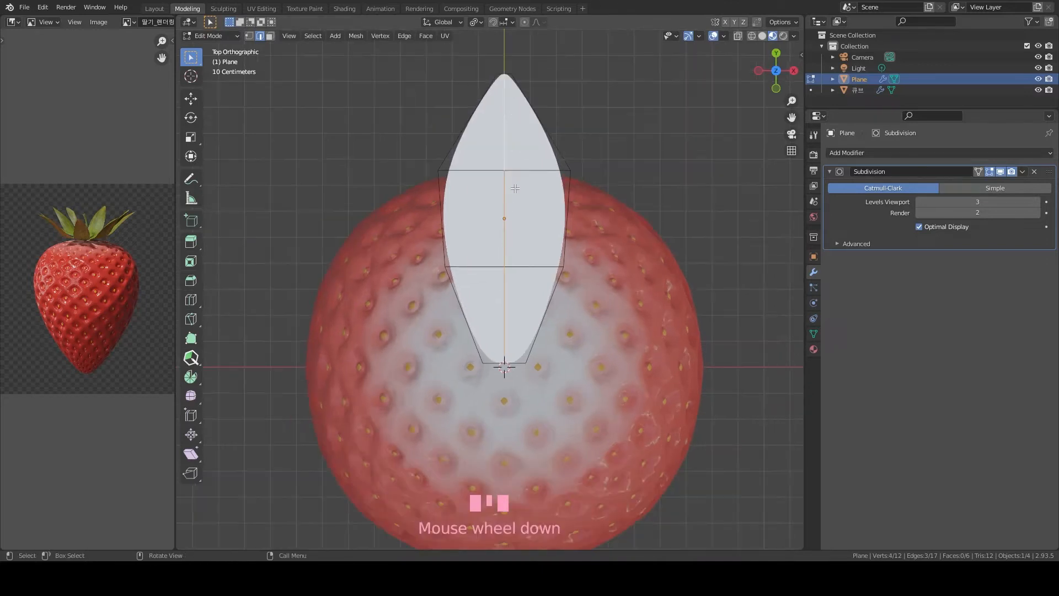
key("ctrl+b")
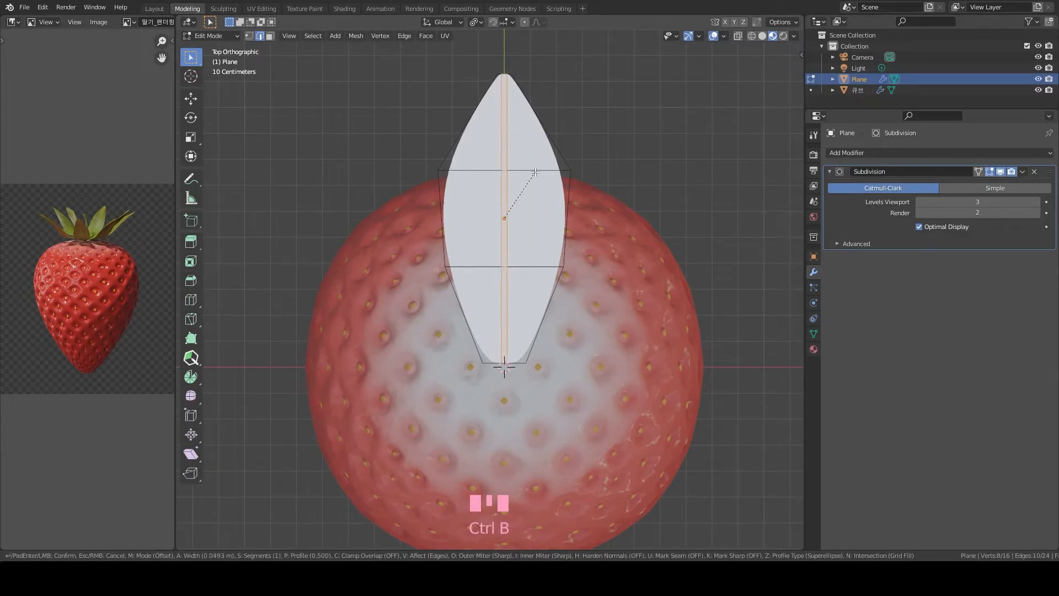
left_click(526, 160)
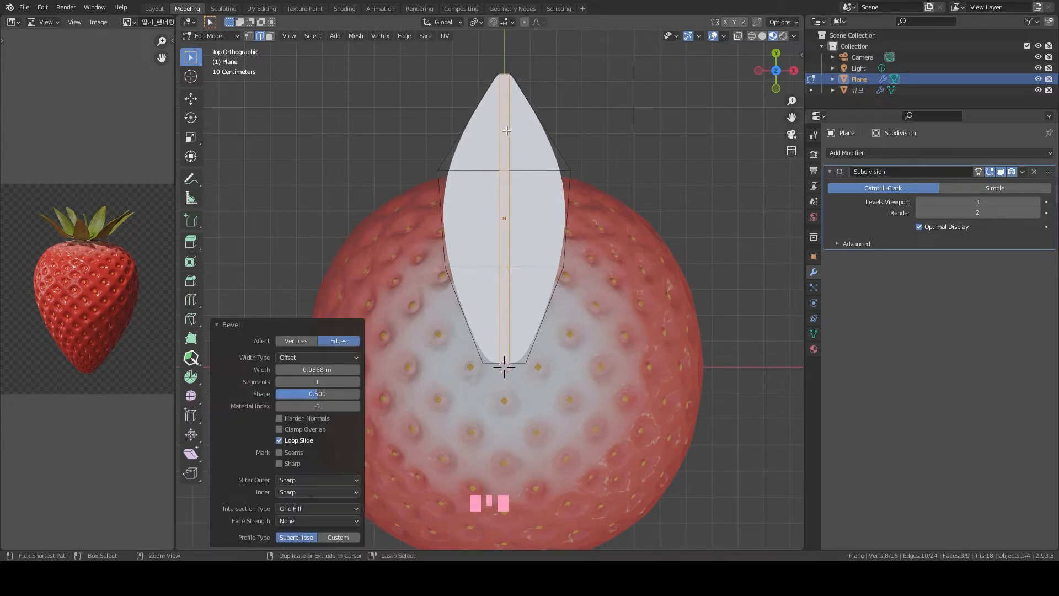
key("ctrl+r")
left_click(501, 73)
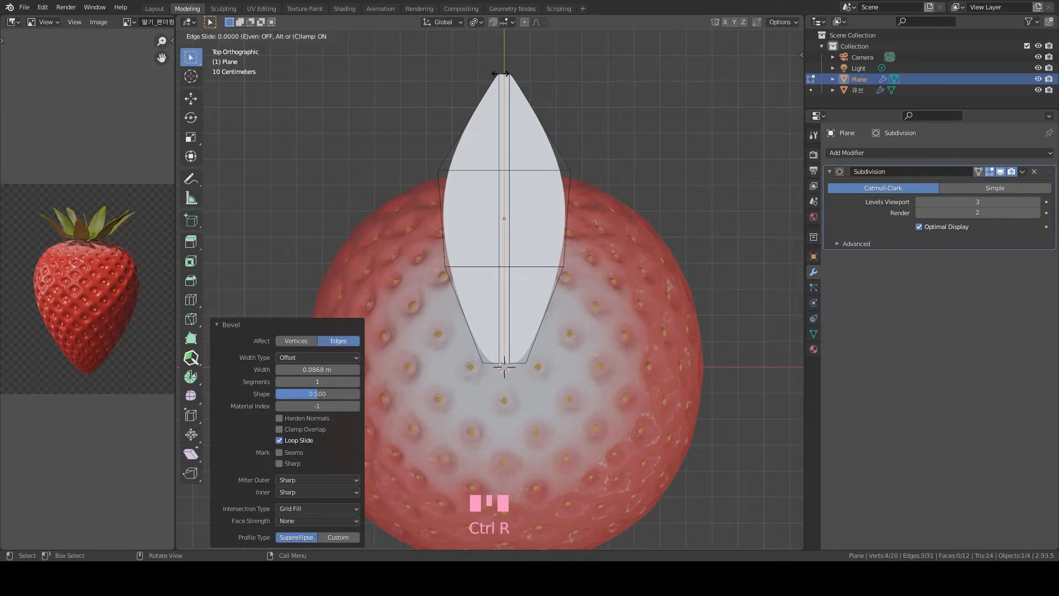
right_click(501, 73)
Enable Proportional Editing and lower the leaf's center loop about 0.028 m along Z with a proportional size of about 0.043
middle_click_drag(619, 217, 529, 264)
scroll(576, 139, "down", 2)
scroll(529, 264, "up", 2)
middle_click_drag(527, 107, 527, 117, "shift")
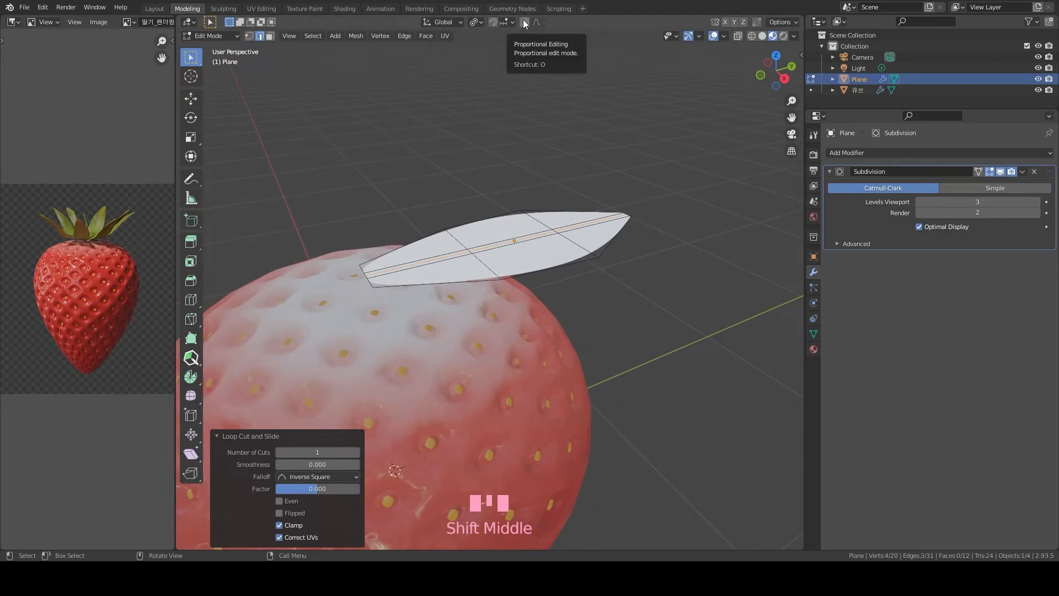
key("o")
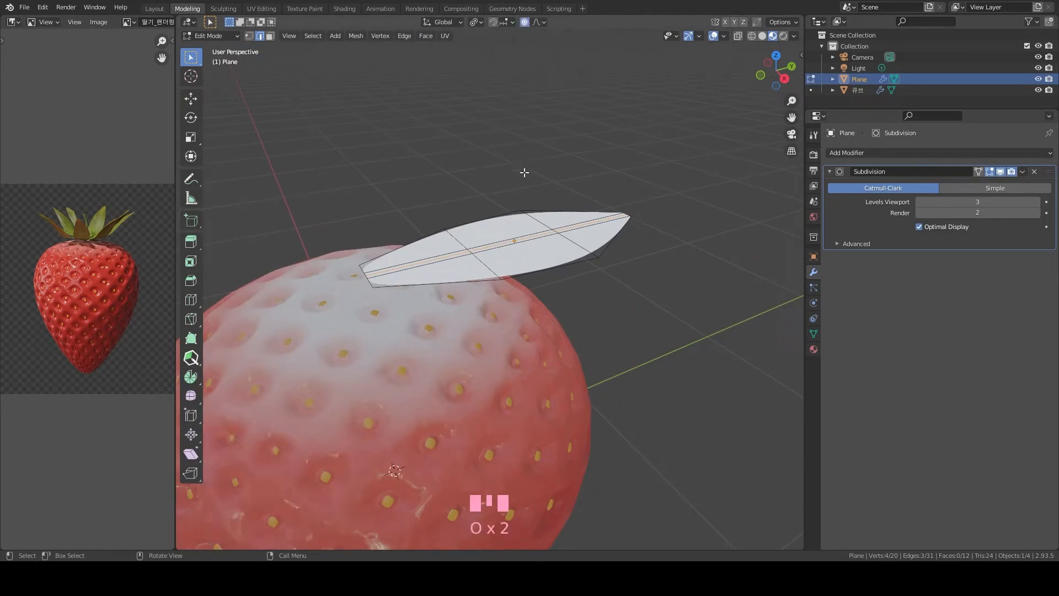
middle_click_drag(644, 243, 606, 237)
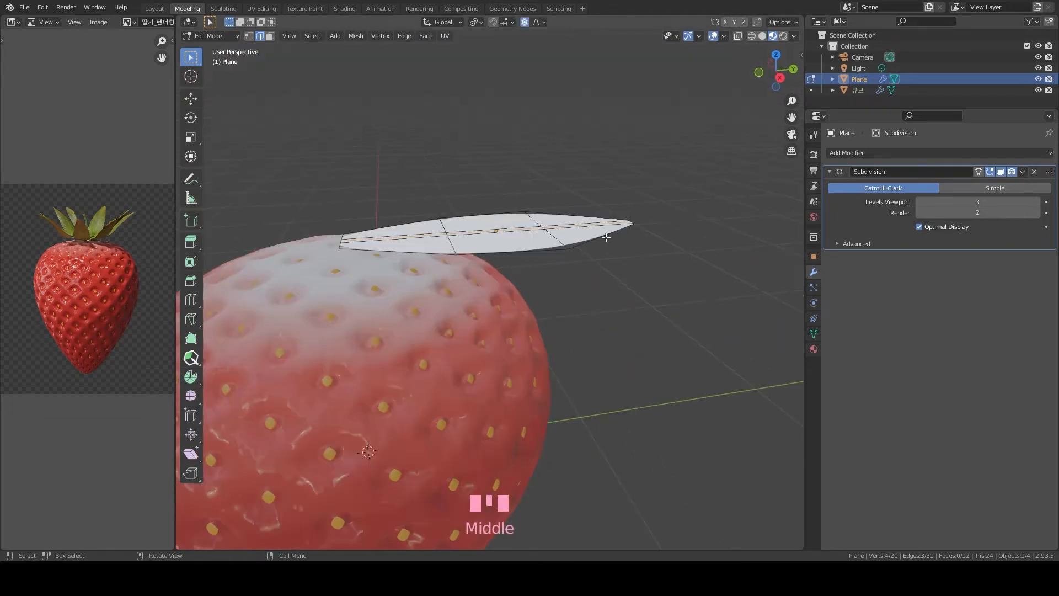
key("g")
key("z")
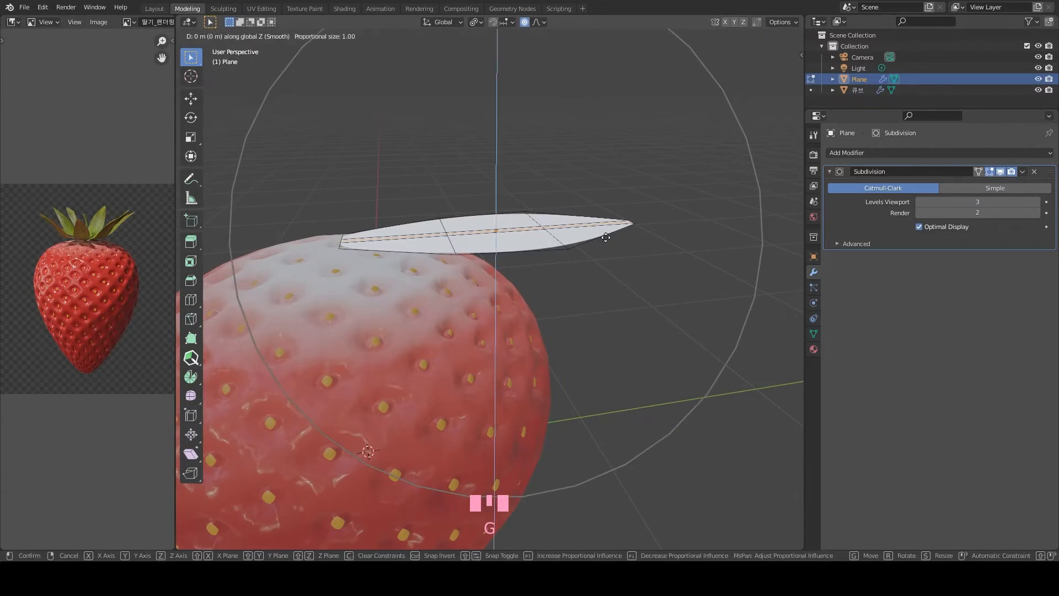
scroll(605, 237, "up", 15)
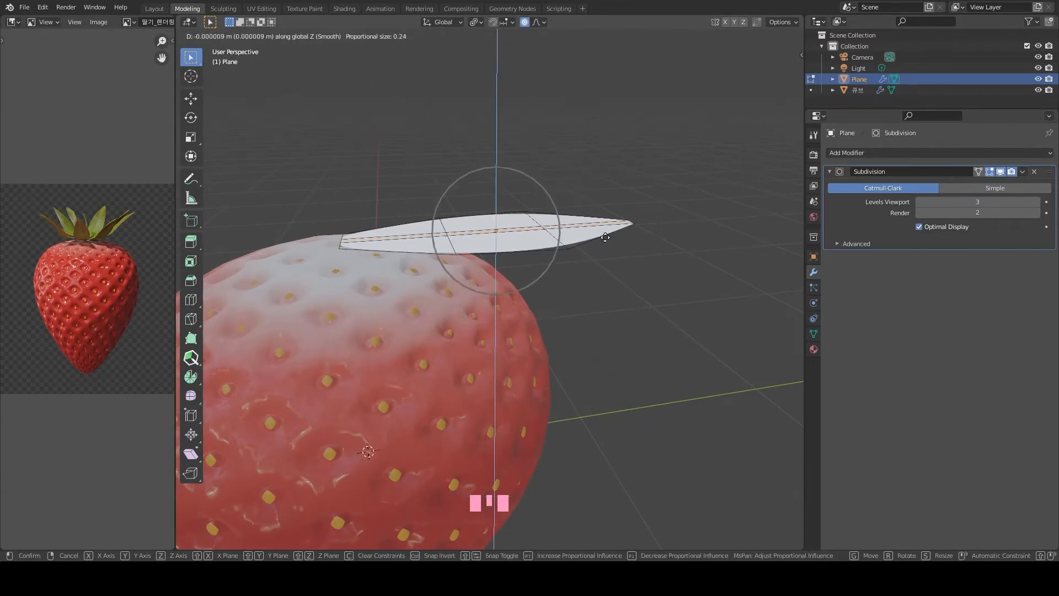
scroll(606, 239, "up", 5)
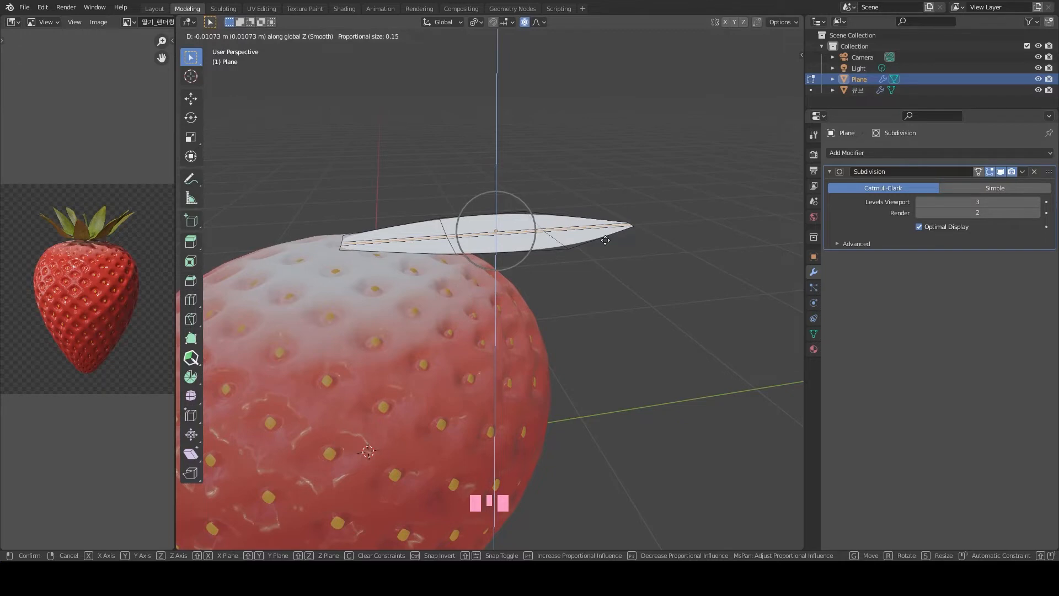
scroll(605, 240, "up", 4)
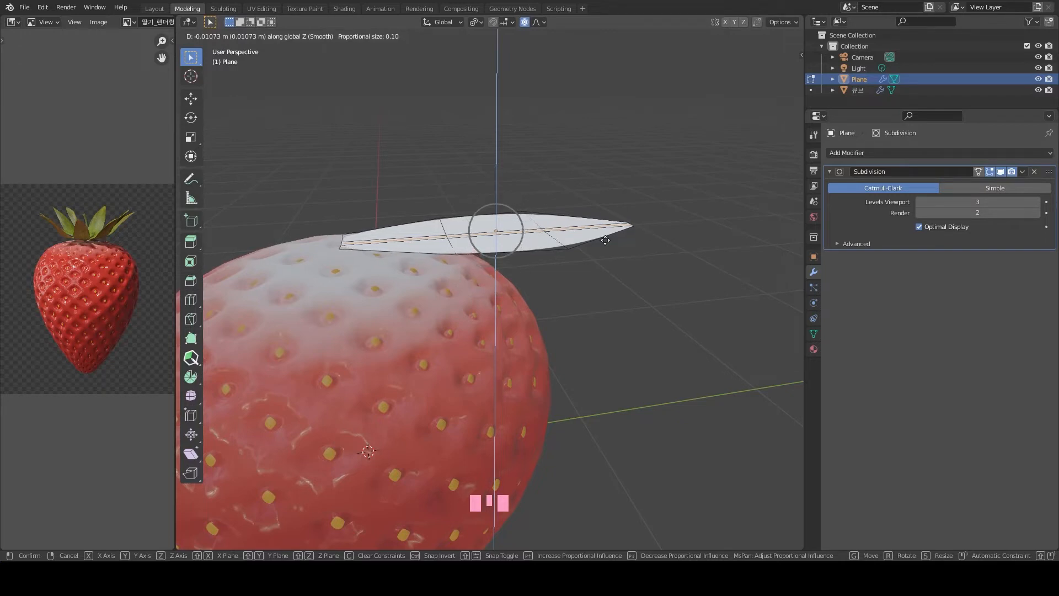
scroll(605, 240, "up", 10)
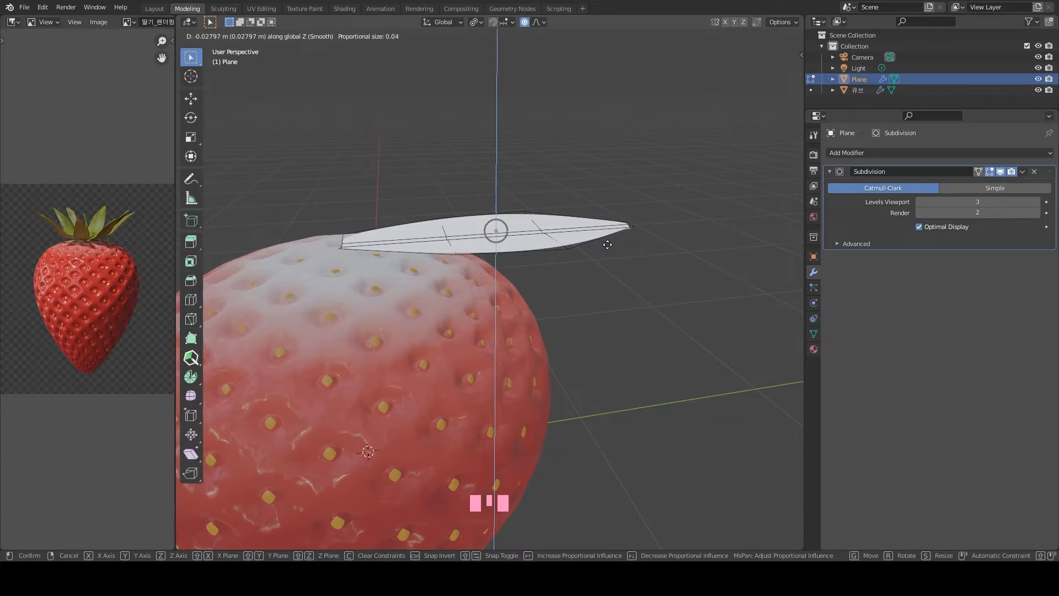
left_click(607, 244)
Raise the leaf tip about 0.646 m along Z with proportional size 0.826, and pull it back about 0.304 m along Y and 0.26 m down
scroll(605, 238, "down", 1)
mouse_move(605, 238)
middle_mouse_down()
mouse_move(653, 303)
mouse_move(574, 163)
mouse_move(598, 239)
middle_mouse_up()
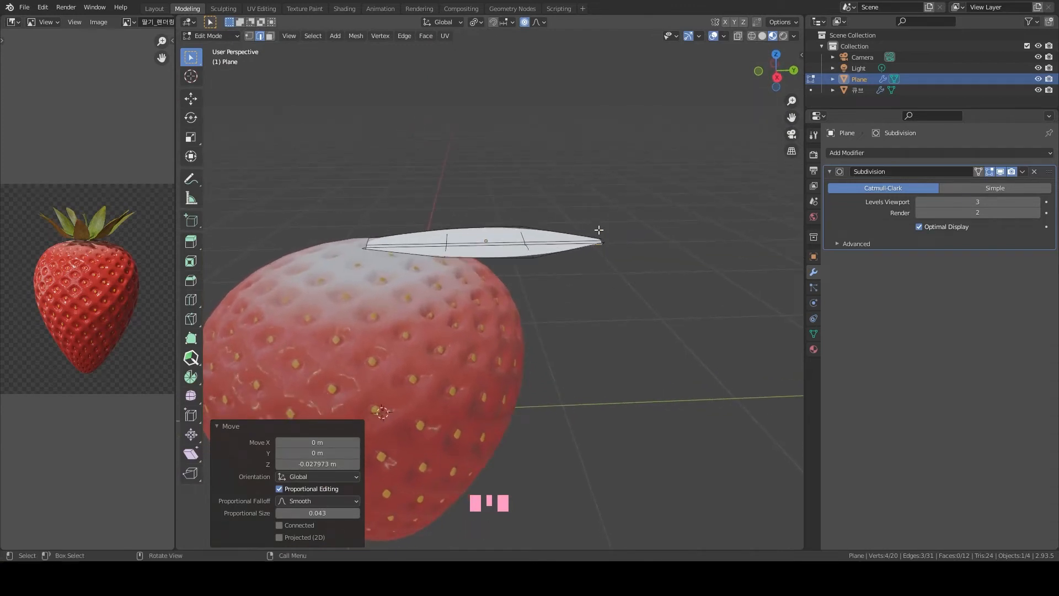
key("alt+z")
left_click_drag(590, 219, 628, 272)
middle_click_drag(629, 271, 622, 255)
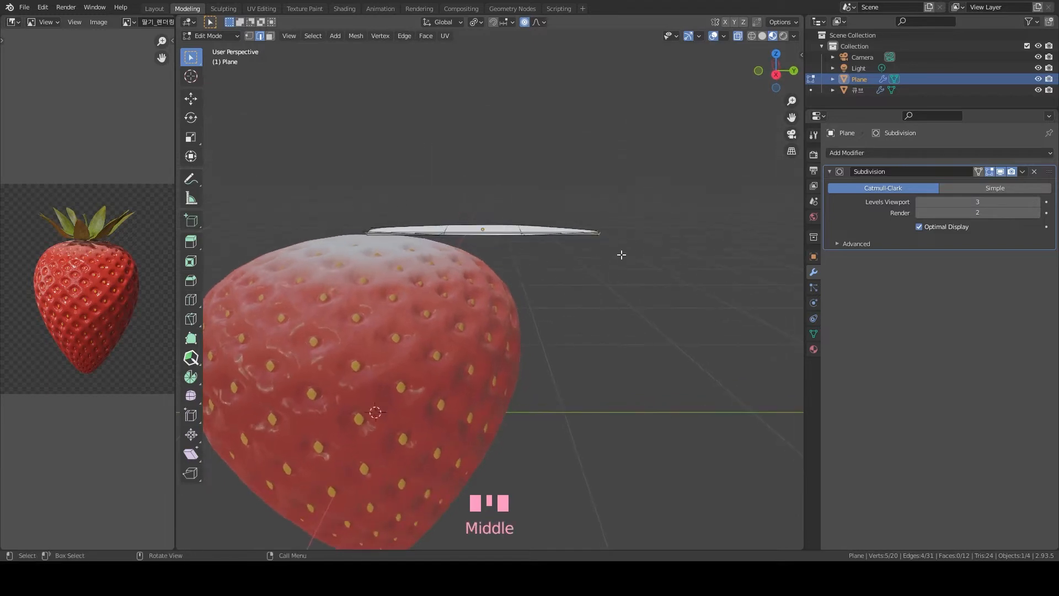
key("g")
key("z")
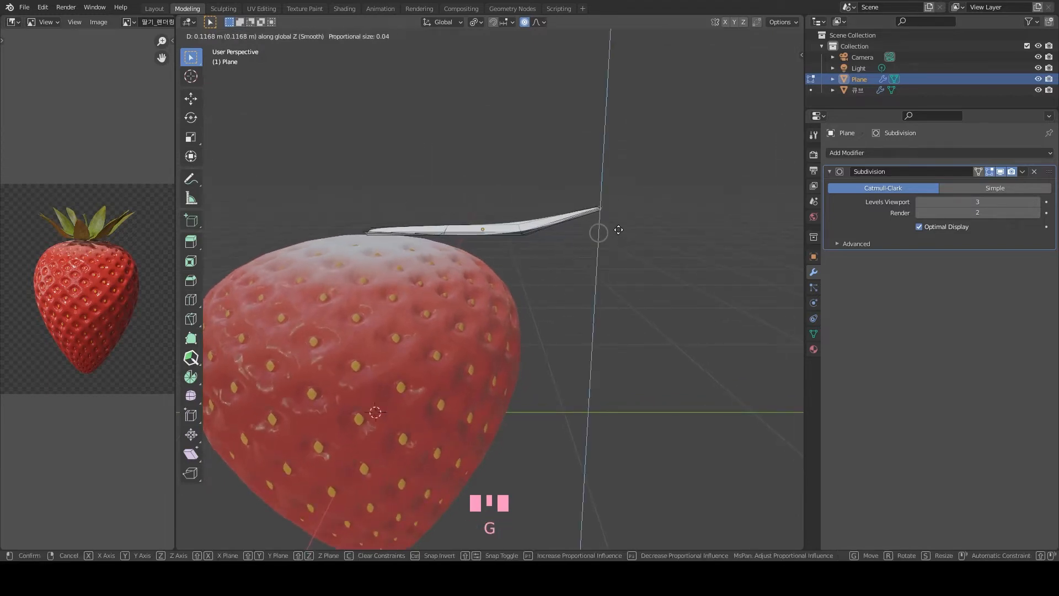
scroll(617, 229, "down", 17)
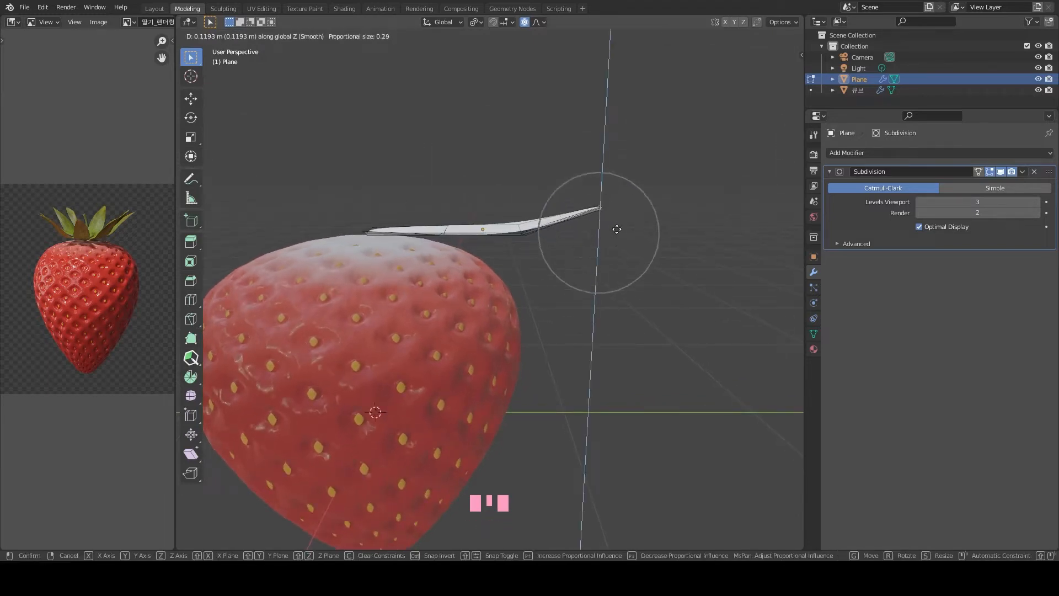
scroll(616, 229, "down", 4)
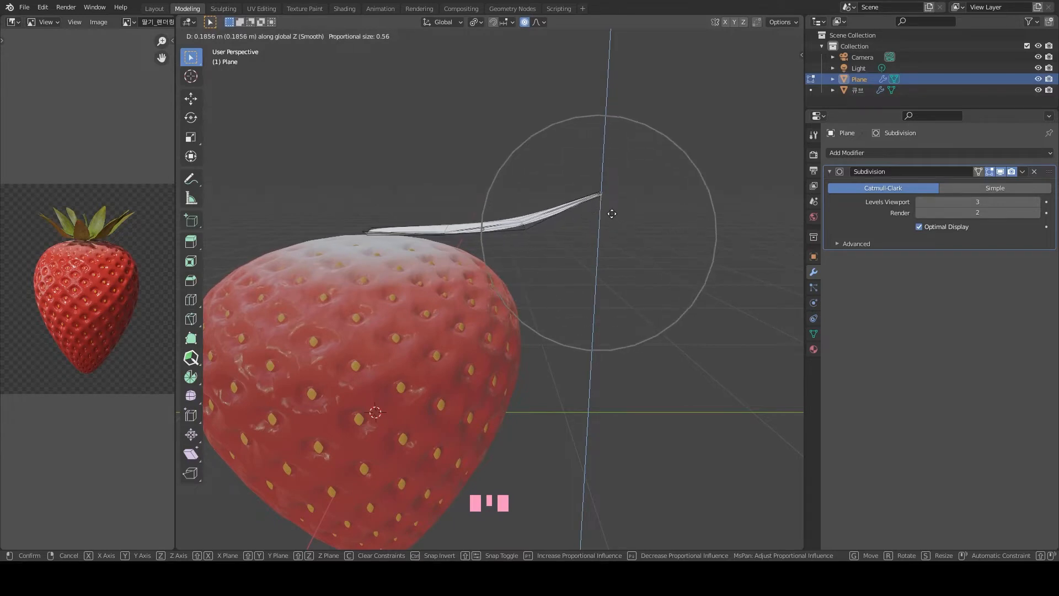
scroll(610, 146, "down", 4)
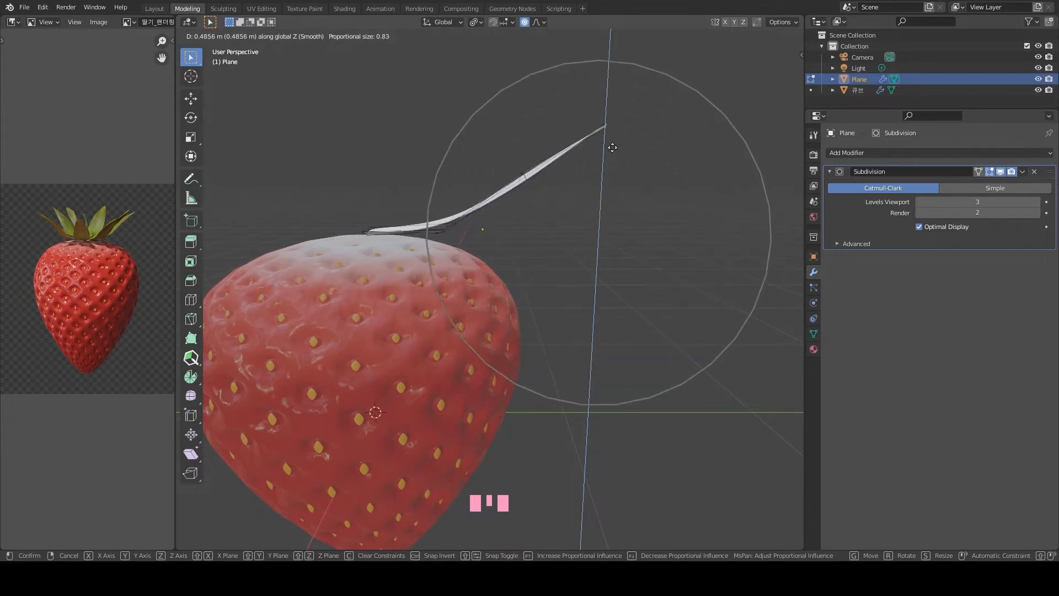
left_click(613, 109)
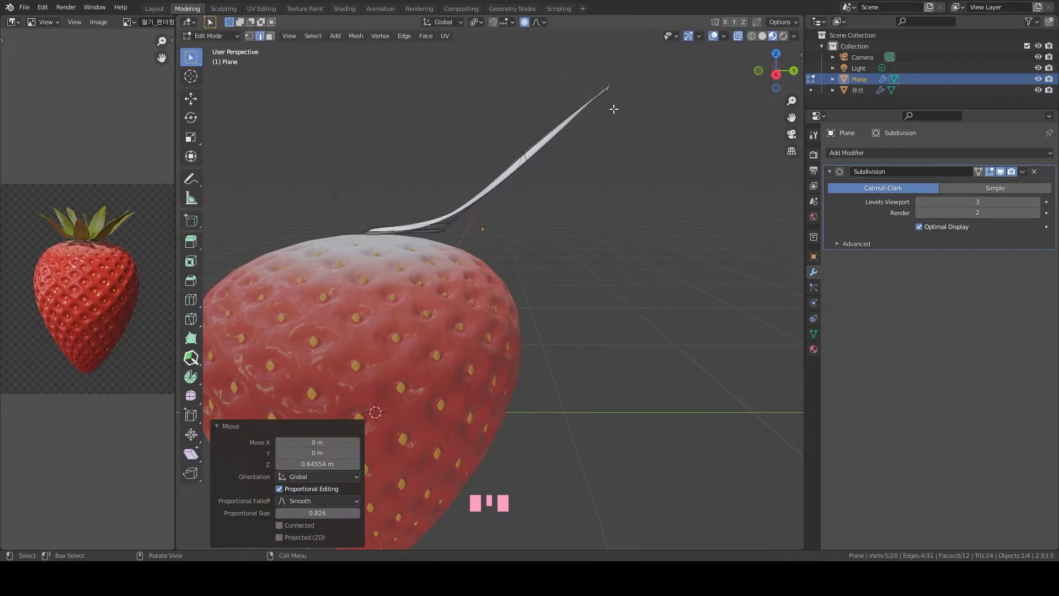
key("g")
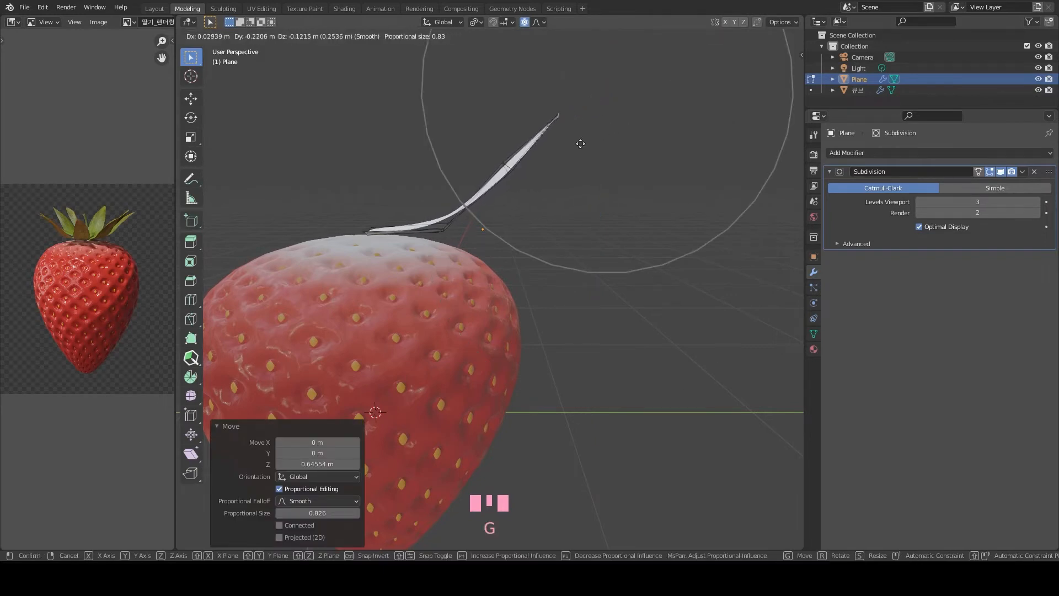
left_click(561, 175)
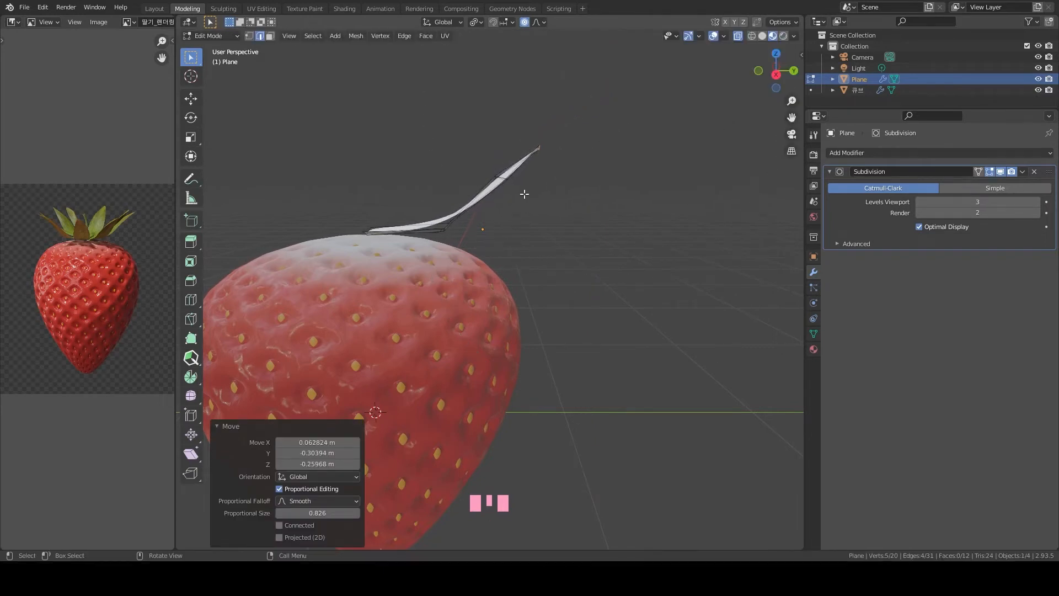
Shift the leaf's outer crosswise loop about 0.056 m inward along Y and 0.089 m down, with a proportional size of 0.35
left_click(524, 208)
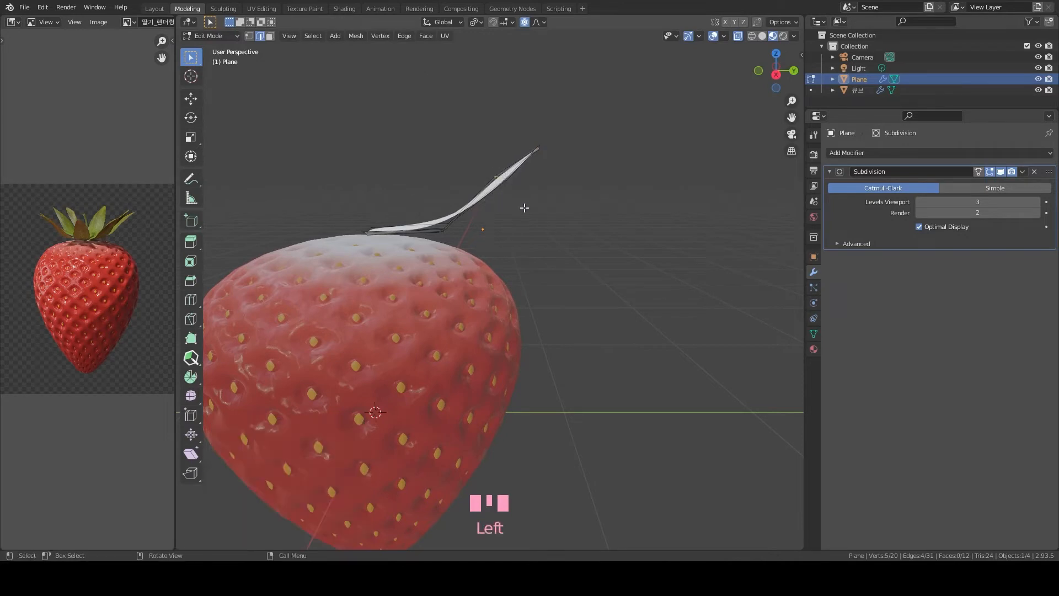
key("g")
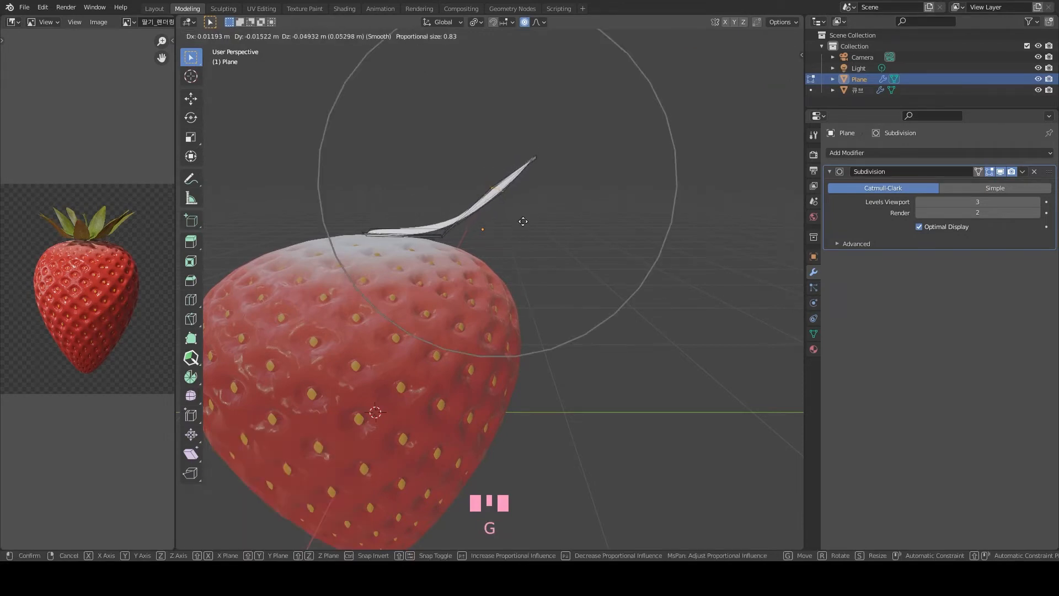
scroll(520, 222, "up", 1)
left_click(512, 229)
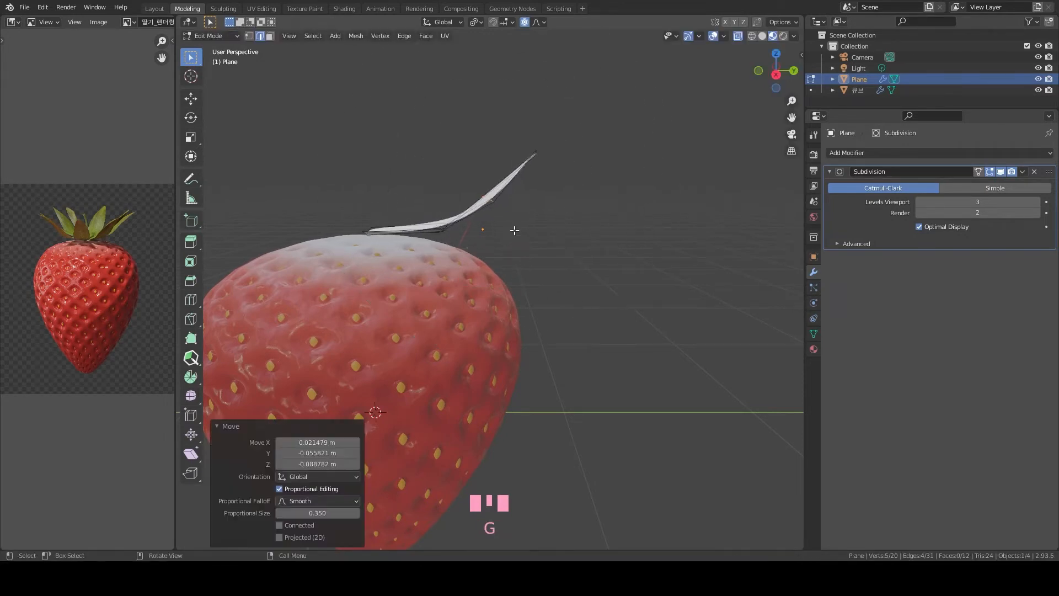
Shift the leaf's outer crosswise loop about 0.021 m toward negative X with a proportional size of 0.35
scroll(482, 208, "up", 1)
scroll(483, 208, "up", 1)
middle_click_drag(482, 208, 562, 274)
key("g")
left_click(555, 270)
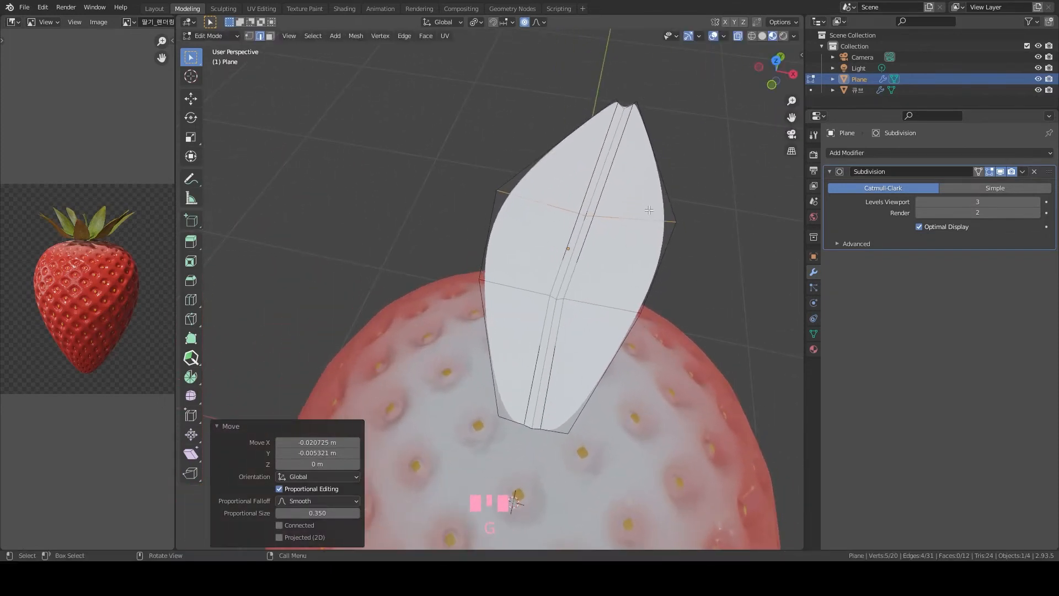
Move the leaf tip about 0.051 m toward negative X and 0.008 m toward negative Y with proportional size 0.35
left_click_drag(597, 72, 670, 122)
key("g")
left_click(662, 151)
scroll(653, 163, "down", 3)
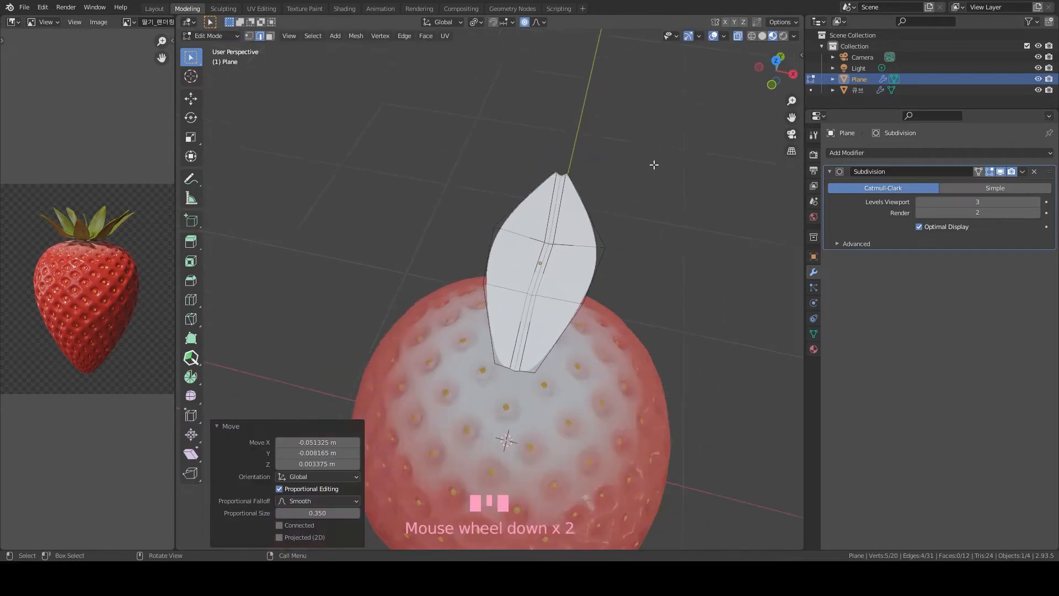
Reselect the leaf's outer crosswise loop and shift it about 0.019 m toward negative X
left_click_drag(473, 234, 613, 265)
key("g")
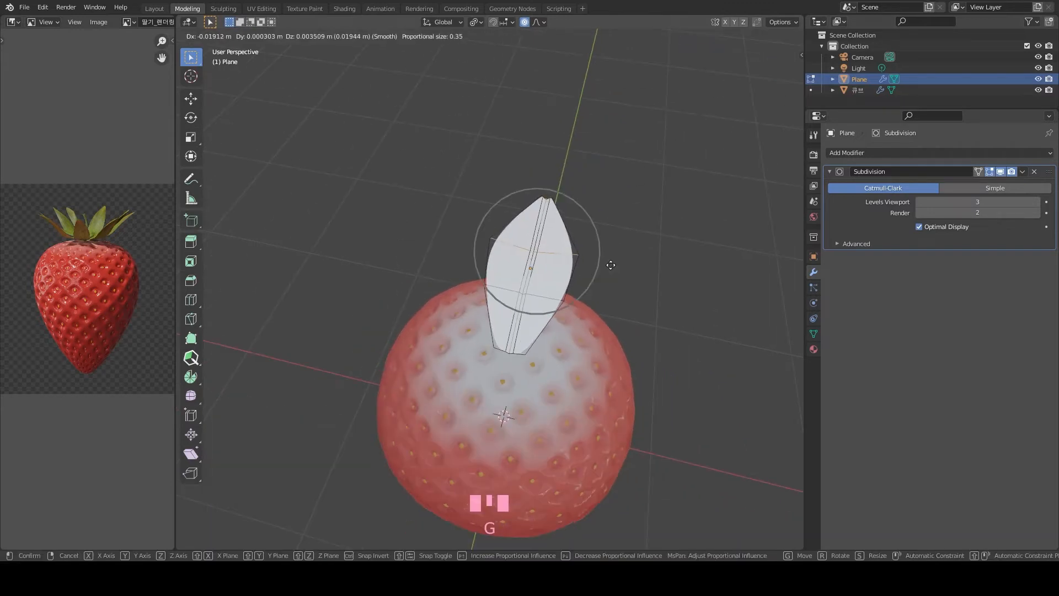
left_click(610, 264)
middle_click_drag(611, 265, 668, 276)
scroll(639, 298, "up", 3)
scroll(676, 281, "down", 2)
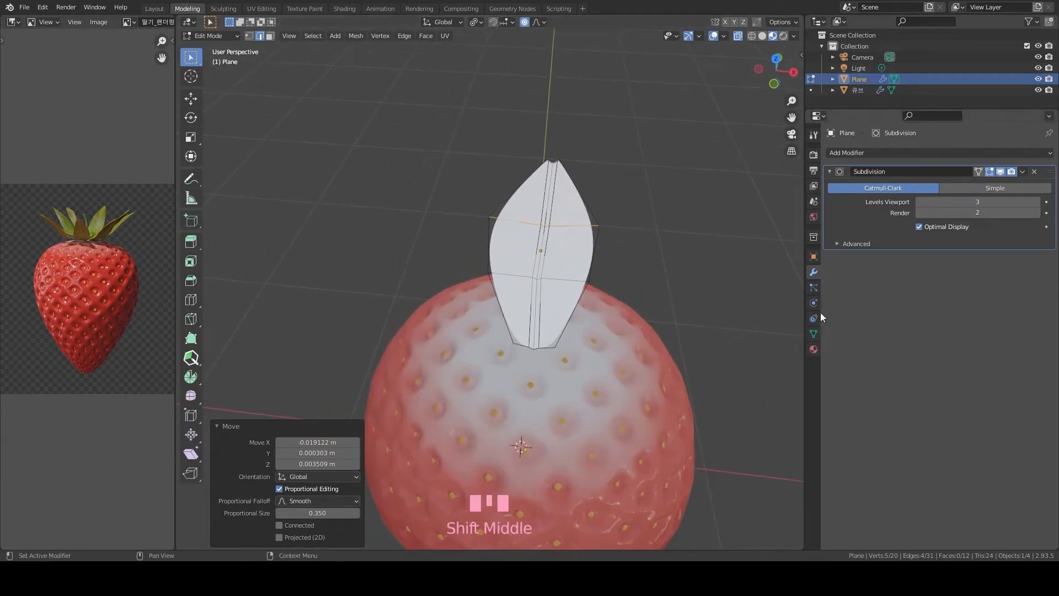
Narrow the whole leaf by scaling it along the global X axis with proportional size 0.35, and return to Object Mode
key("a")
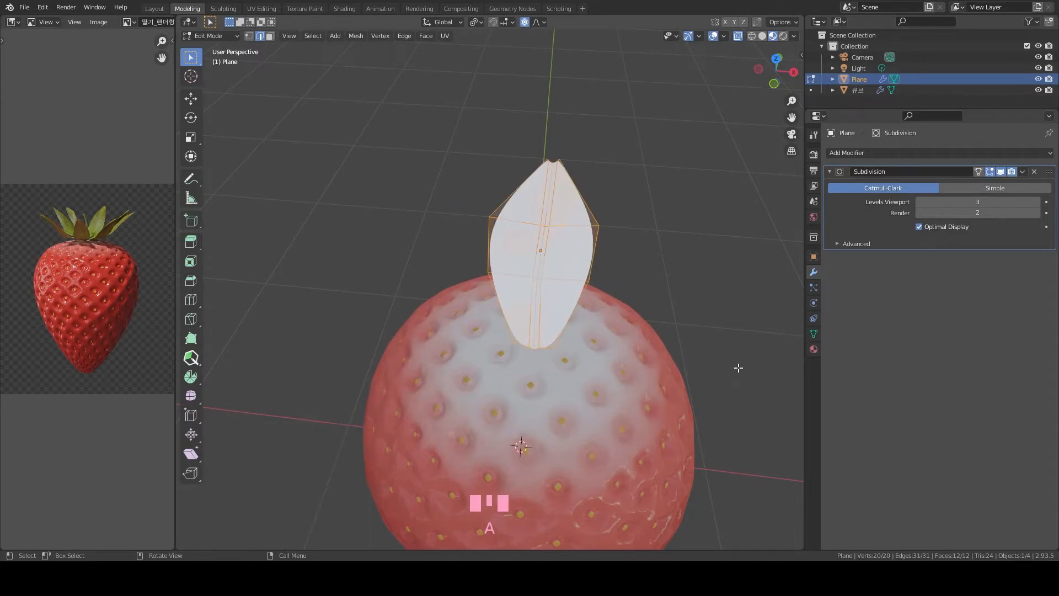
key("s")
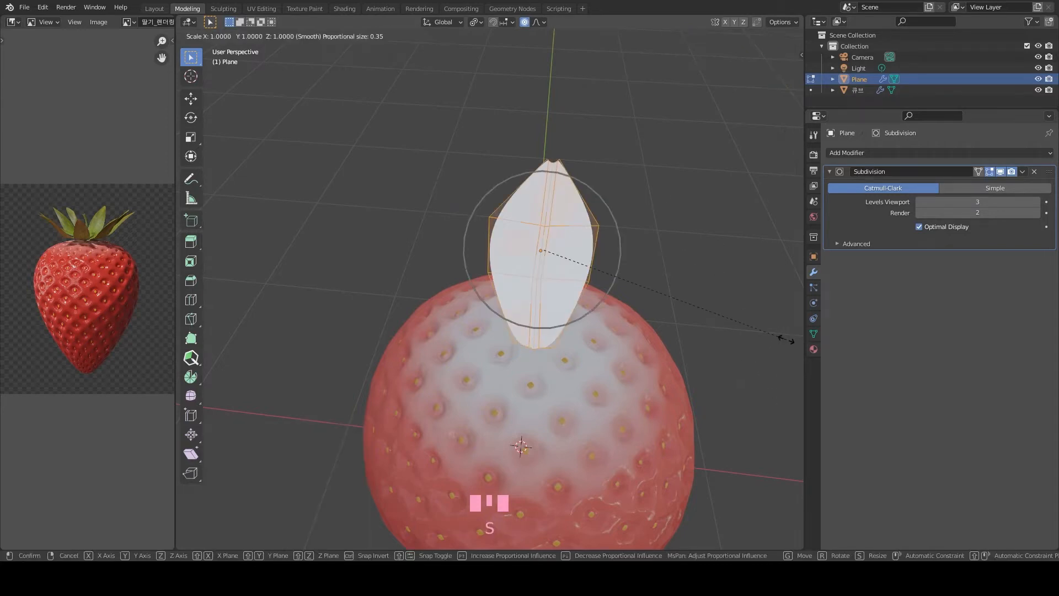
key("x")
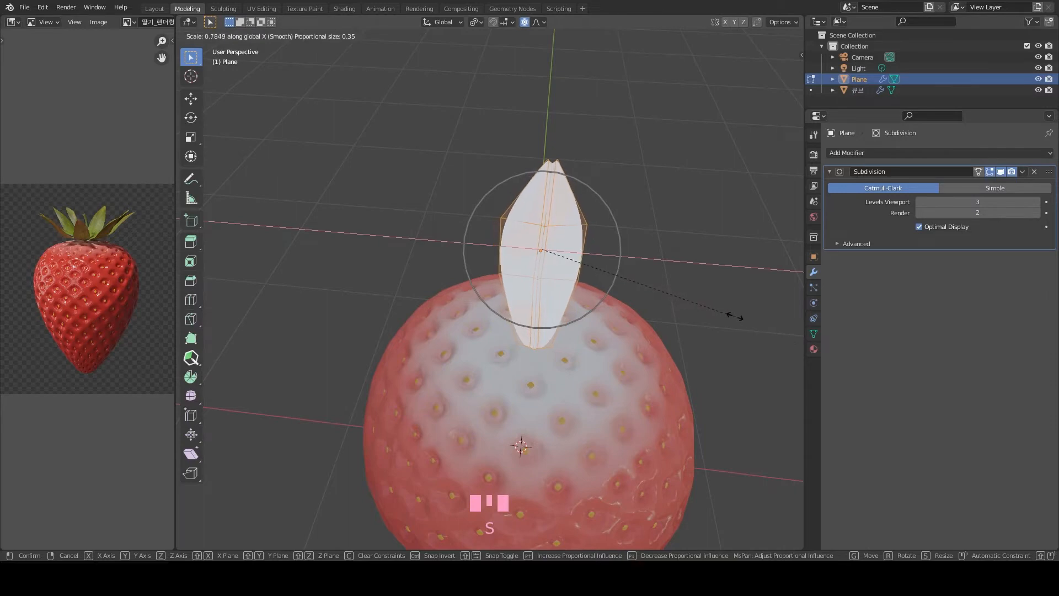
left_click(706, 309)
middle_click_drag(699, 307, 596, 345)
key("Tab")
scroll(498, 308, "down", 4)
scroll(629, 367, "up", 3)
scroll(584, 276, "up", 2)
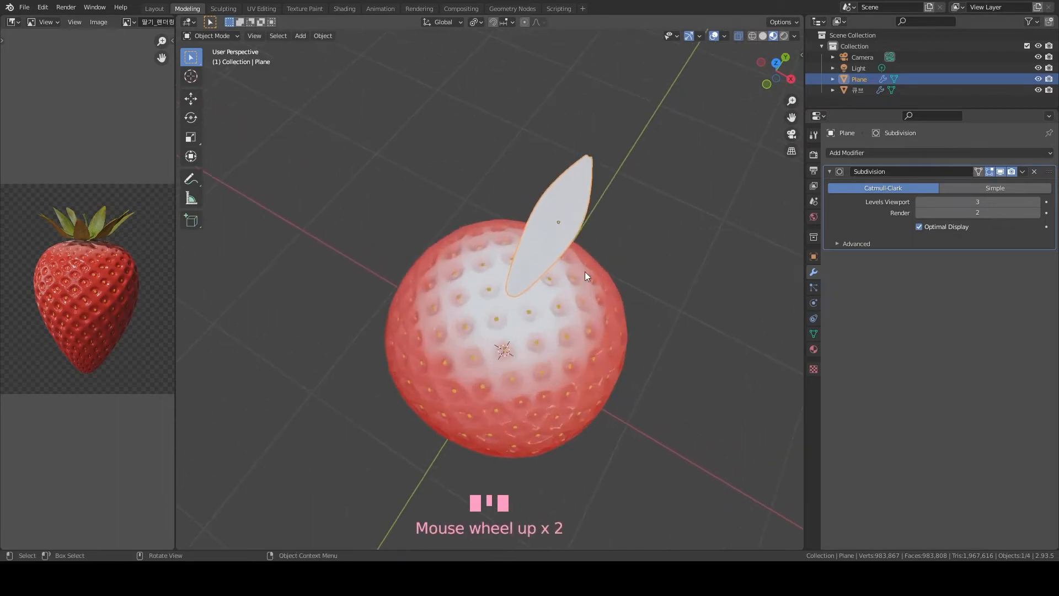
Inspect the narrowed leaf's shape and curvature against the strawberry from above and from the side
middle_click_drag(584, 275, 549, 322, "shift")
scroll(601, 286, "up", 1)
scroll(626, 127, "up", 1)
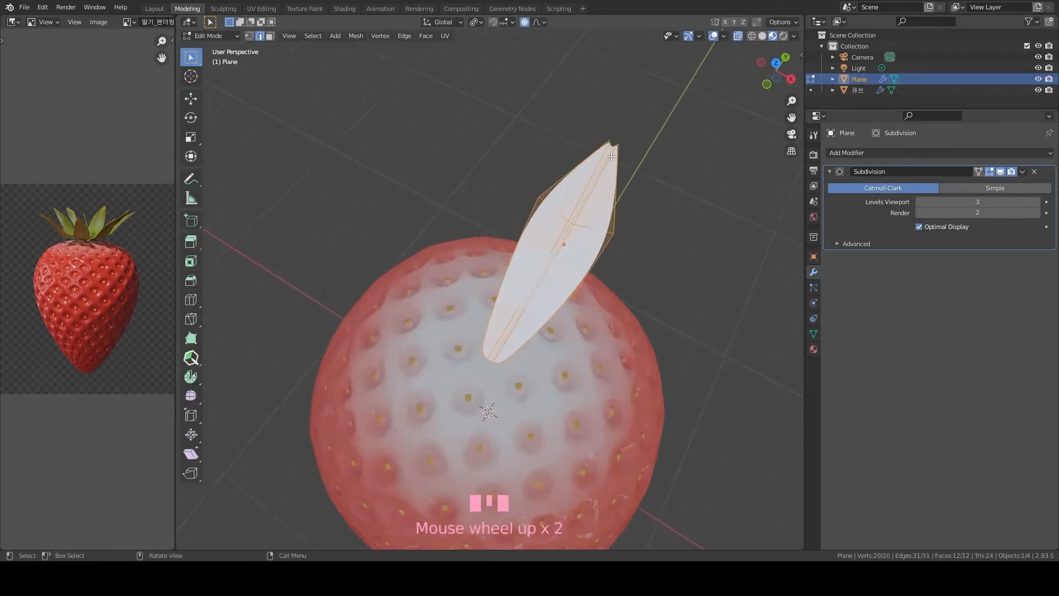
left_click(509, 297)
left_click(495, 286)
key("Tab")
scroll(495, 285, "up", 4)
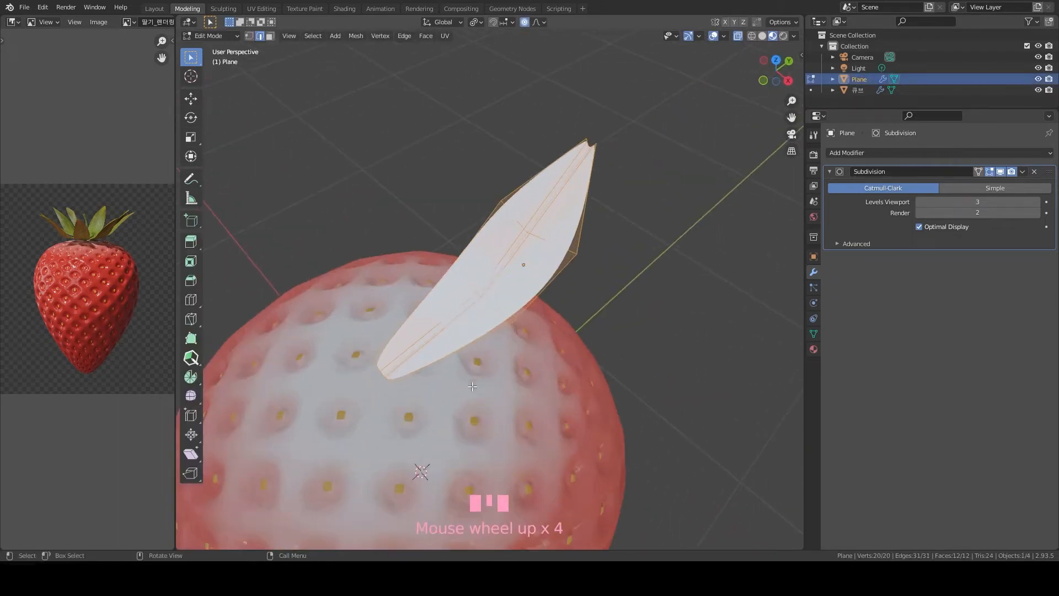
scroll(393, 433, "down", 2)
middle_click_drag(359, 375, 472, 328)
left_click(565, 409, "alt")
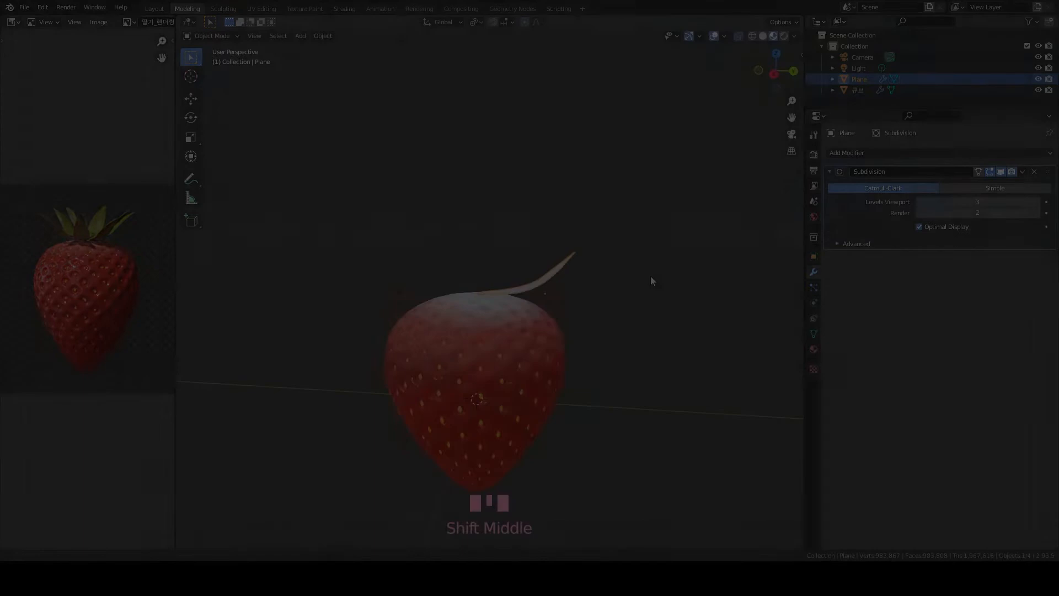
scroll(587, 286, "up", 2)
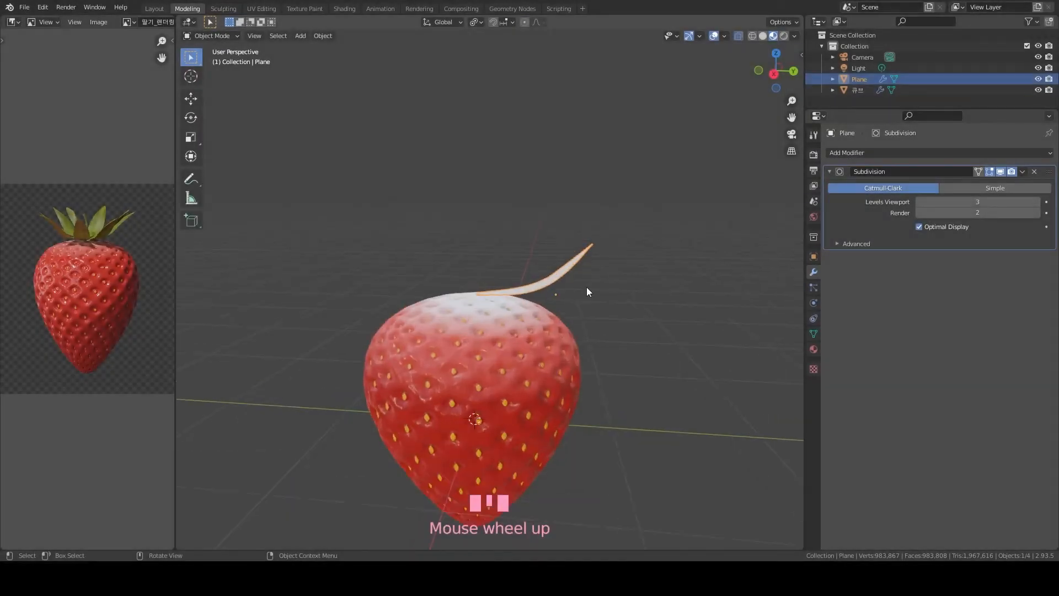
scroll(570, 272, "down", 1)
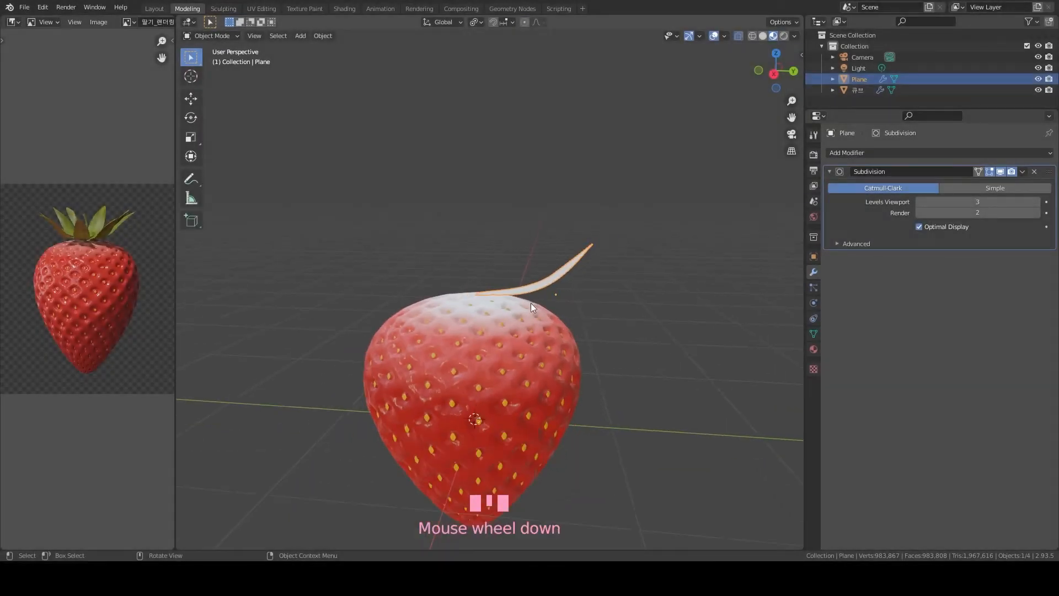
middle_click_drag(530, 303, 504, 269)
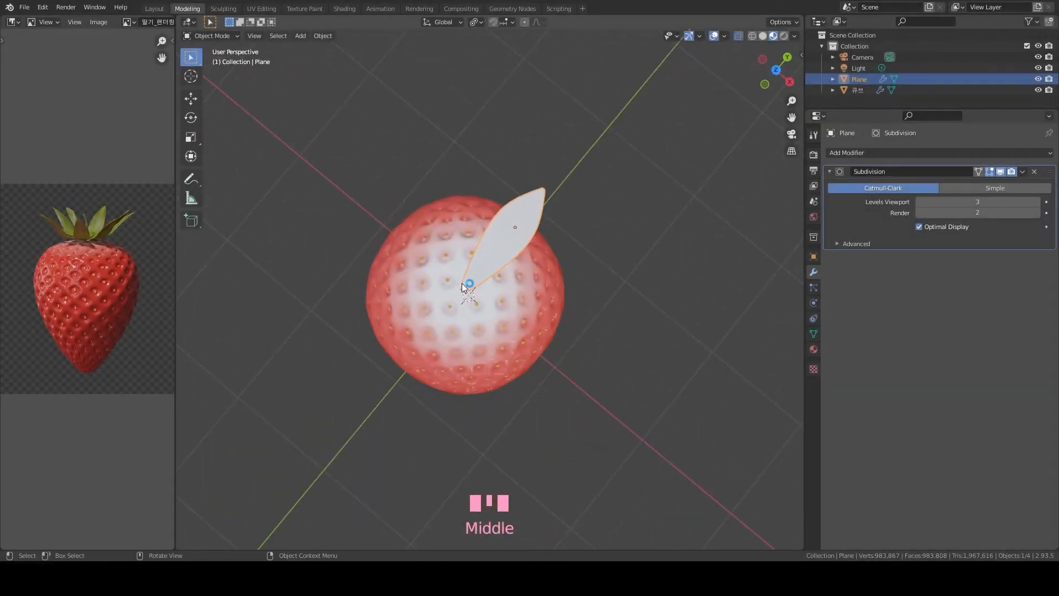
Switch to the UV Editing workspace and open png-clipart-hosting-service-strawberry-leaf-photography.png as the image
left_click(265, 10)
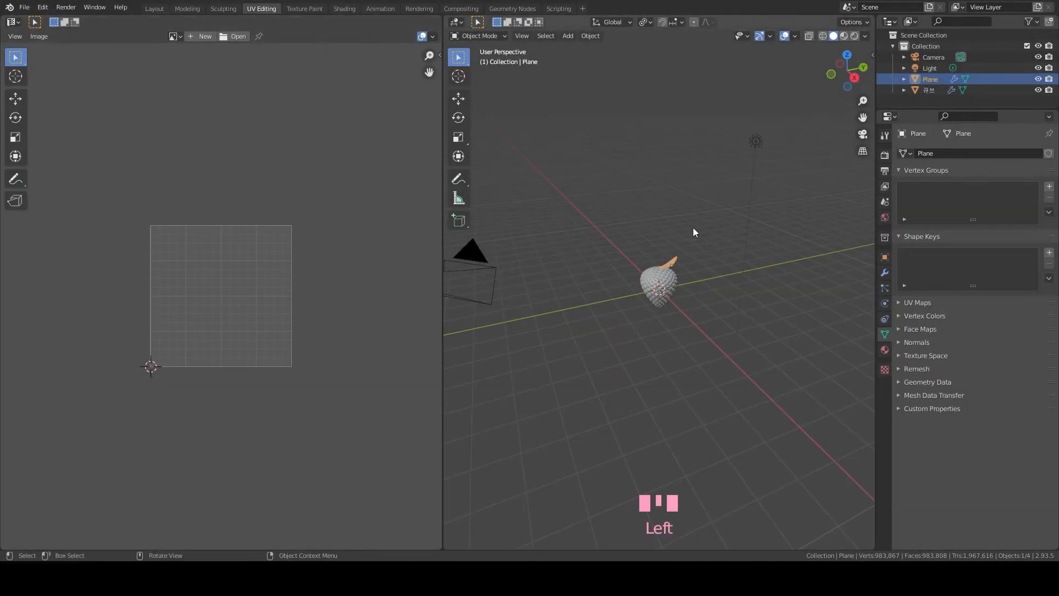
scroll(694, 267, "up", 7)
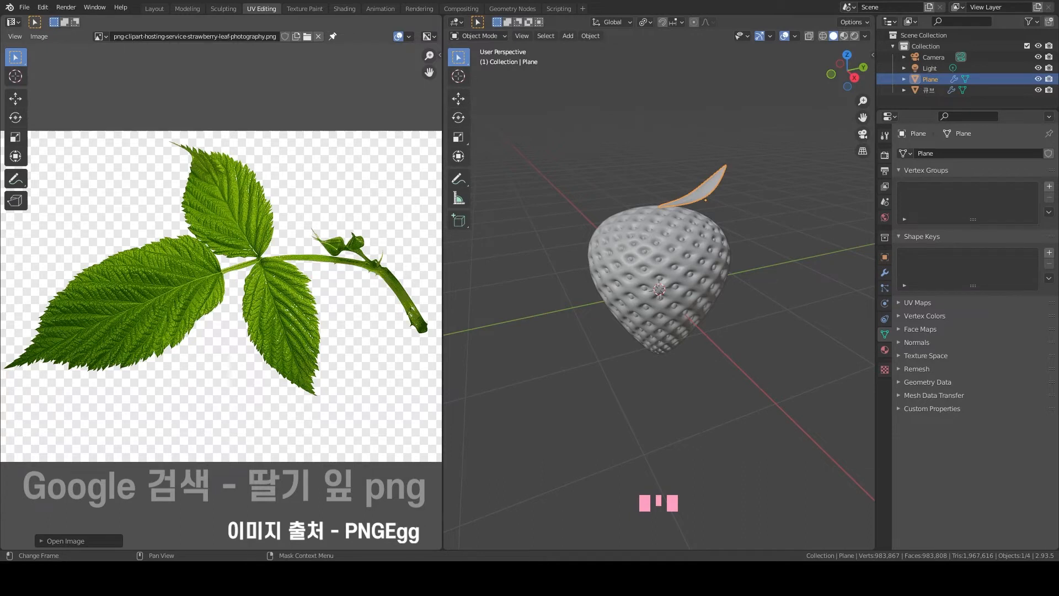
scroll(659, 287, "down", 2)
middle_click_drag(276, 287, 294, 280)
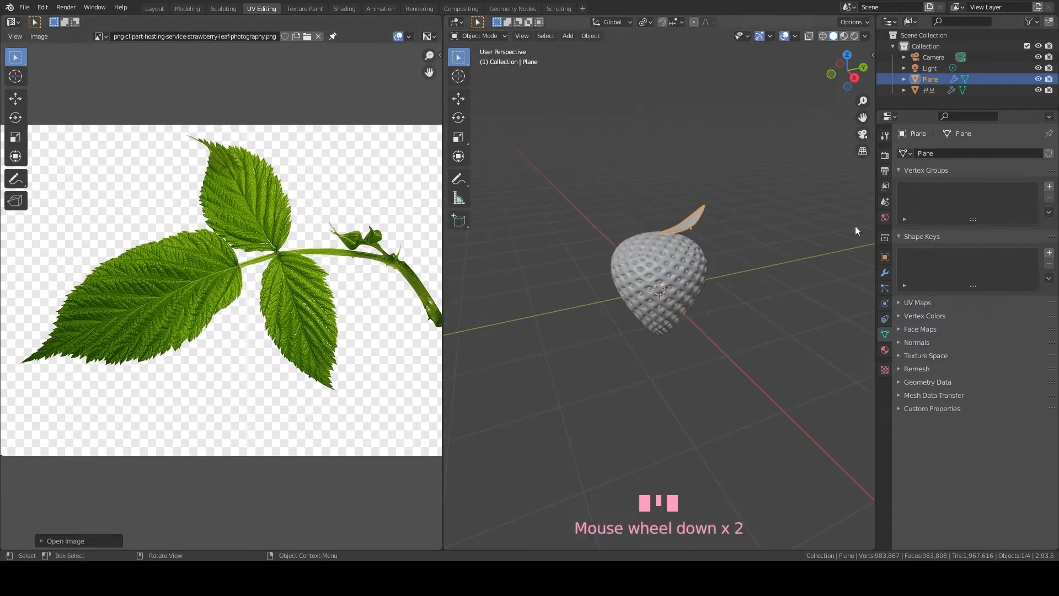
Enter Edit Mode on the leaf, select its entire mesh and unwrap it over the strawberry-leaf image
scroll(669, 276, "up", 3)
middle_click_drag(669, 275, 610, 310, "shift")
scroll(602, 350, "down", 1)
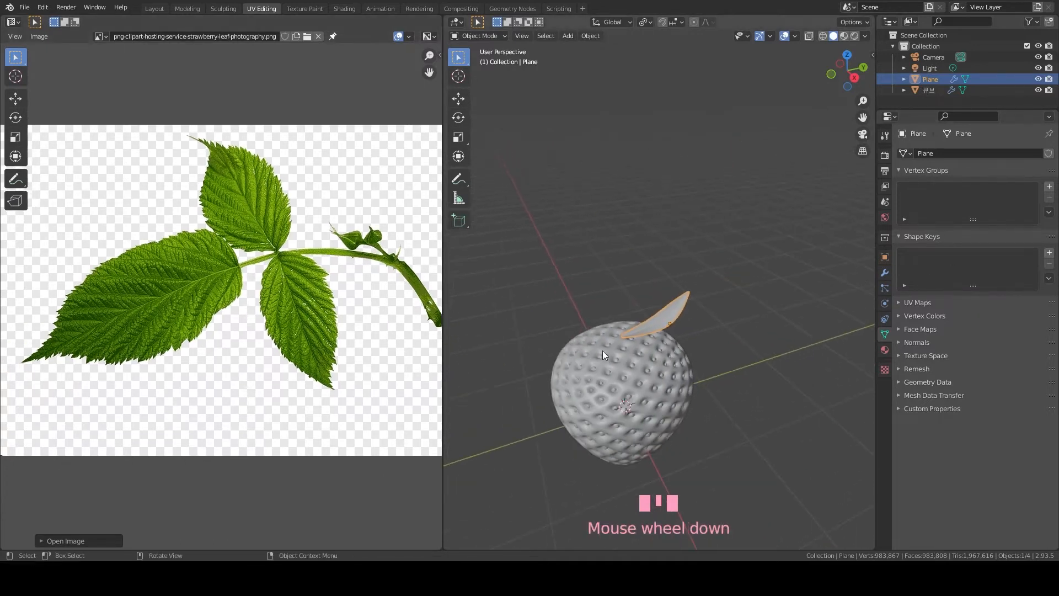
middle_click_drag(603, 350, 639, 230)
scroll(731, 382, "up", 2)
scroll(746, 300, "up", 2)
key("Tab")
scroll(621, 224, "up", 2)
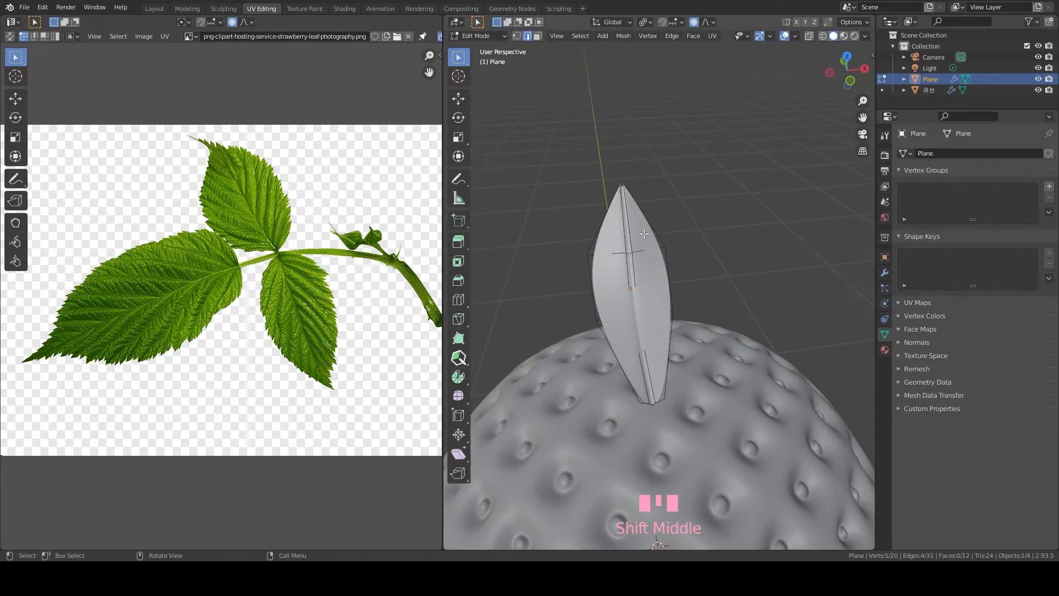
key("a")
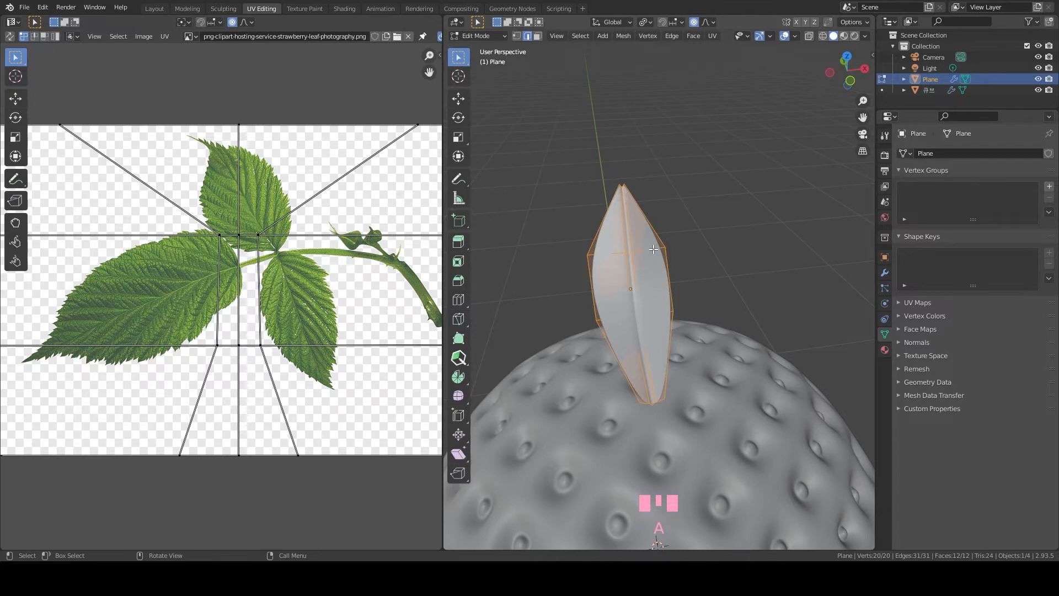
key("u")
left_click(653, 249)
scroll(271, 339, "down", 4)
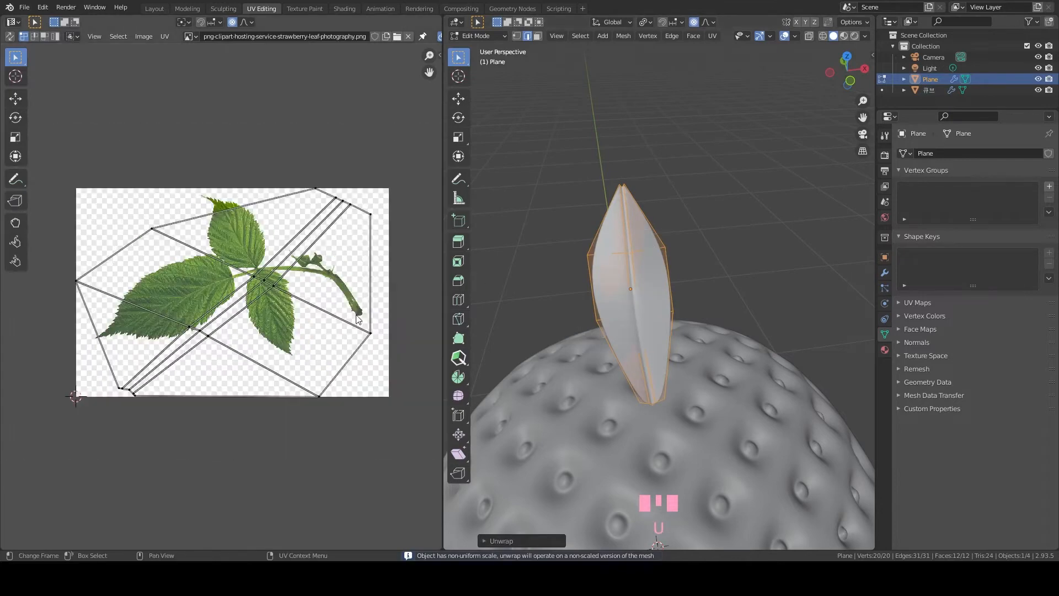
Rotate the leaf's whole UV island toward the angle of the image's largest leaf and scale it down
scroll(271, 339, "down", 2)
scroll(298, 322, "up", 3)
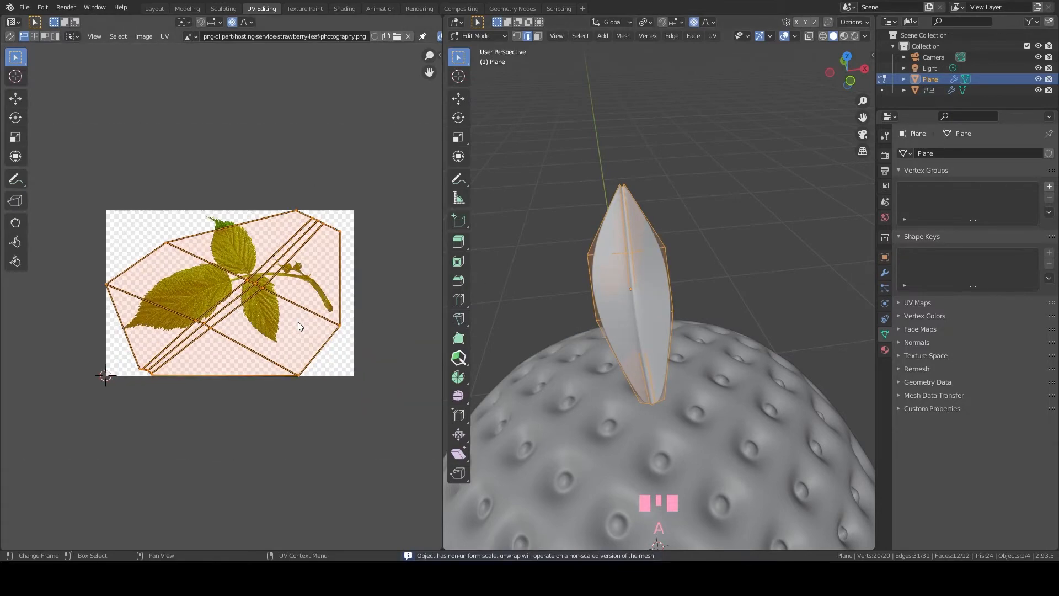
key("r")
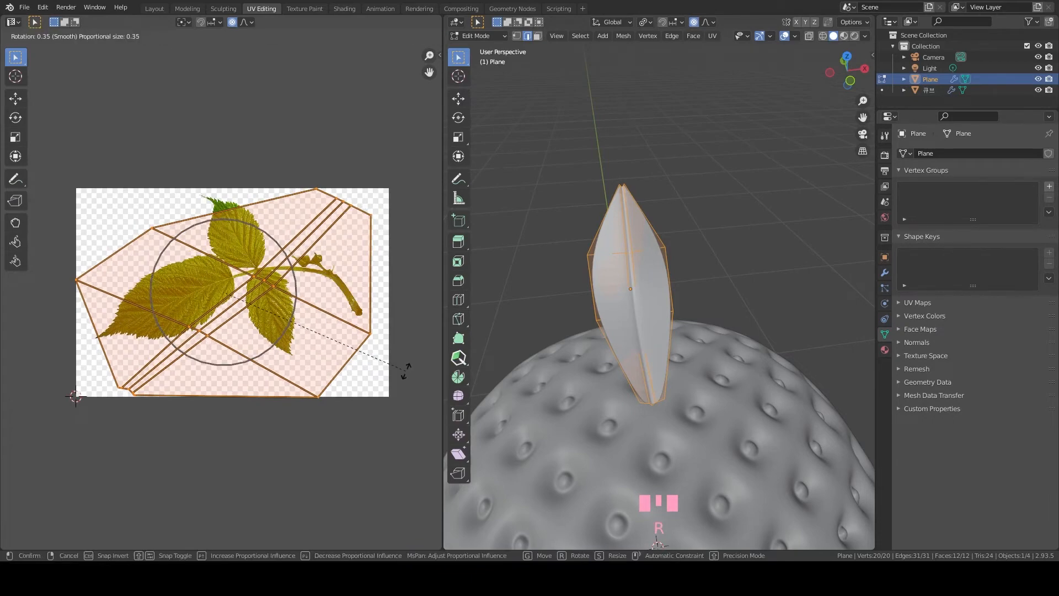
left_click(371, 428)
key("s")
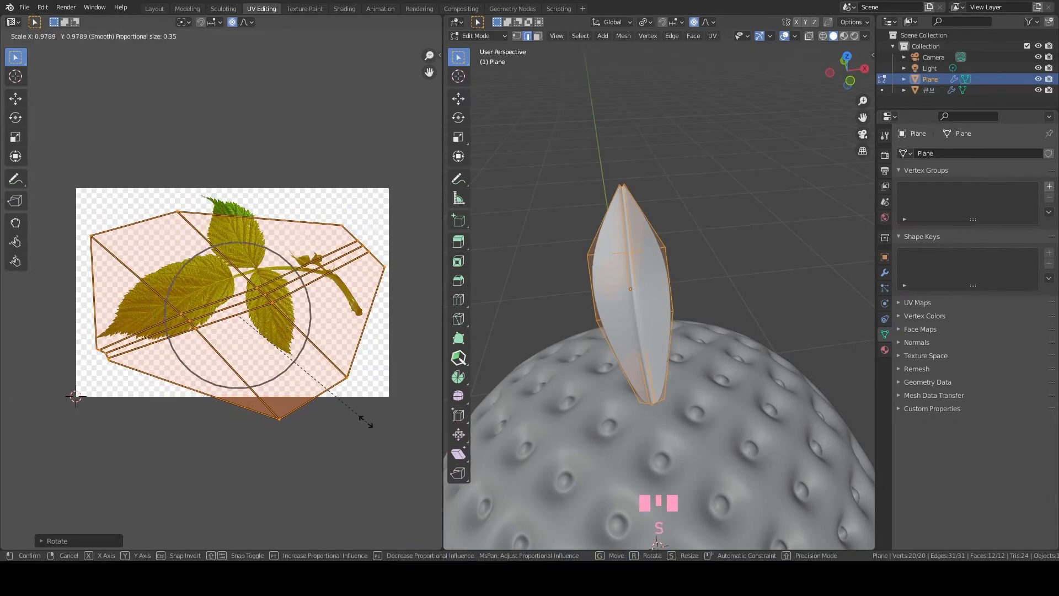
left_click(348, 392)
Move the UVs of the leaf tip toward the pointed end of the image's largest leaf
scroll(196, 361, "up", 3)
middle_click_drag(196, 357, 259, 340)
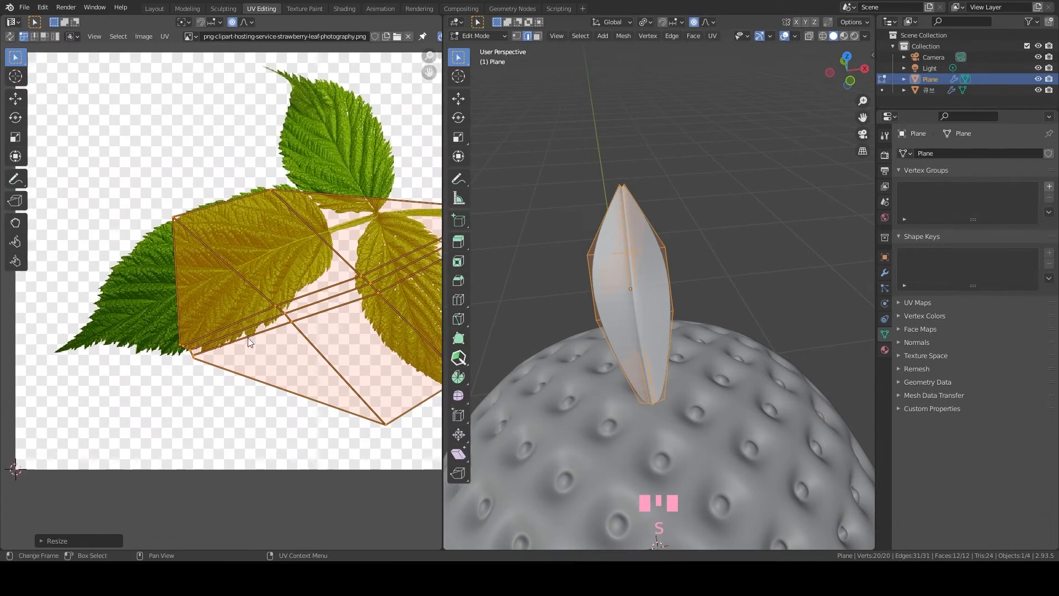
left_click_drag(149, 336, 218, 374)
key("g")
left_click(127, 355)
Scale the outer crosswise UV row and move it onto the outer part of the image's largest leaf
mouse_move(145, 200)
left_mouse_down()
mouse_move(184, 221)
mouse_move(287, 333)
left_mouse_up()
key("s")
left_click(276, 325)
key("g")
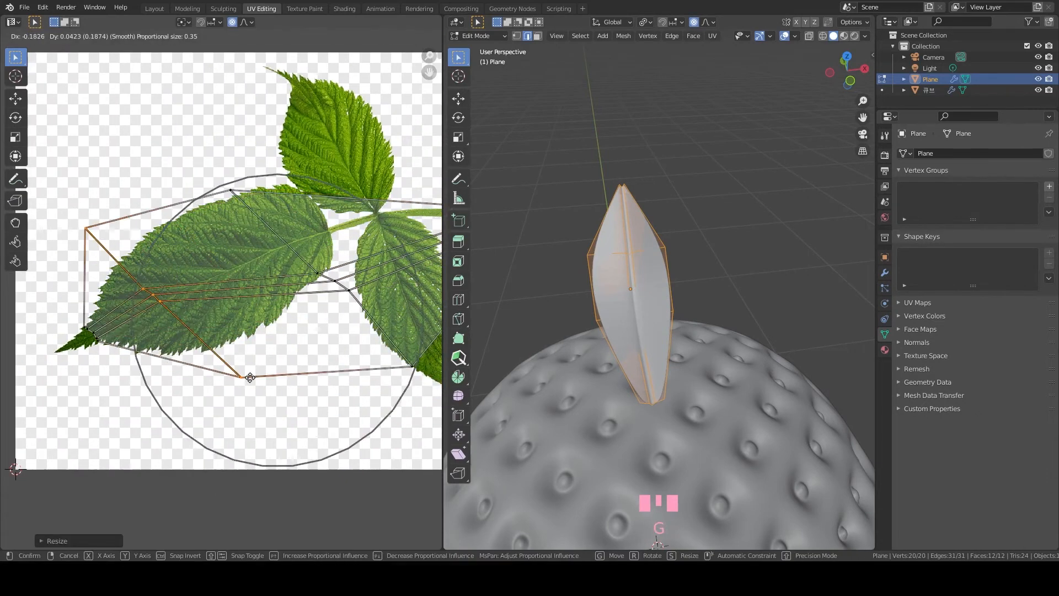
left_click(165, 309)
Reposition the leaf UVs so that they fit inside the outline of the image's largest leaf
scroll(172, 434, "down", 2)
key("g")
left_click(259, 337)
scroll(119, 369, "up", 2)
Widen the middle crosswise UV row by scaling it to about 1.11 with proportional size 0.35
left_click_drag(183, 267, 287, 366)
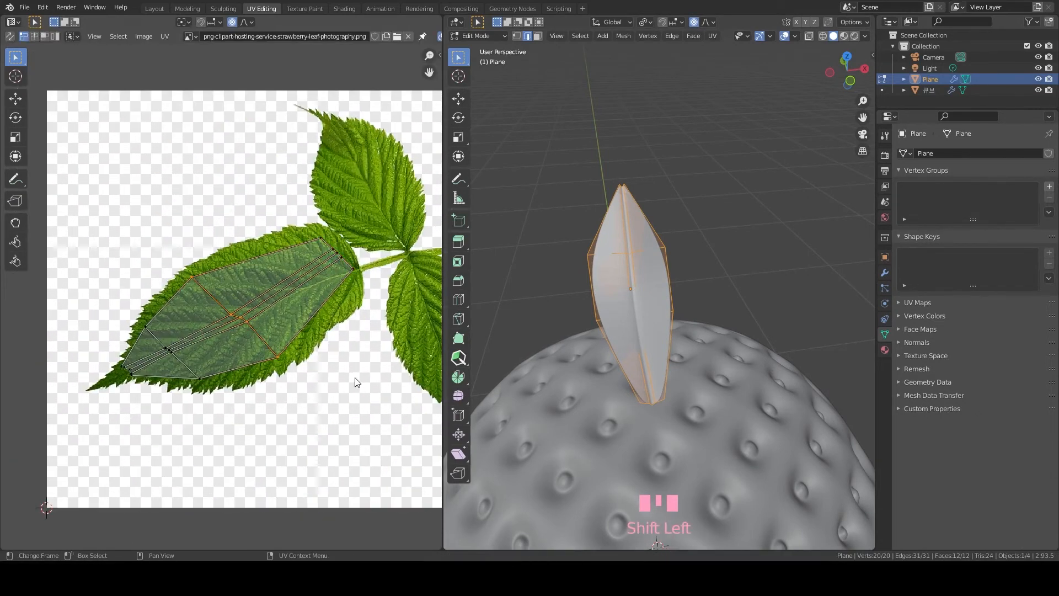
key("s")
right_click(334, 405)
left_click(232, 25)
key("s")
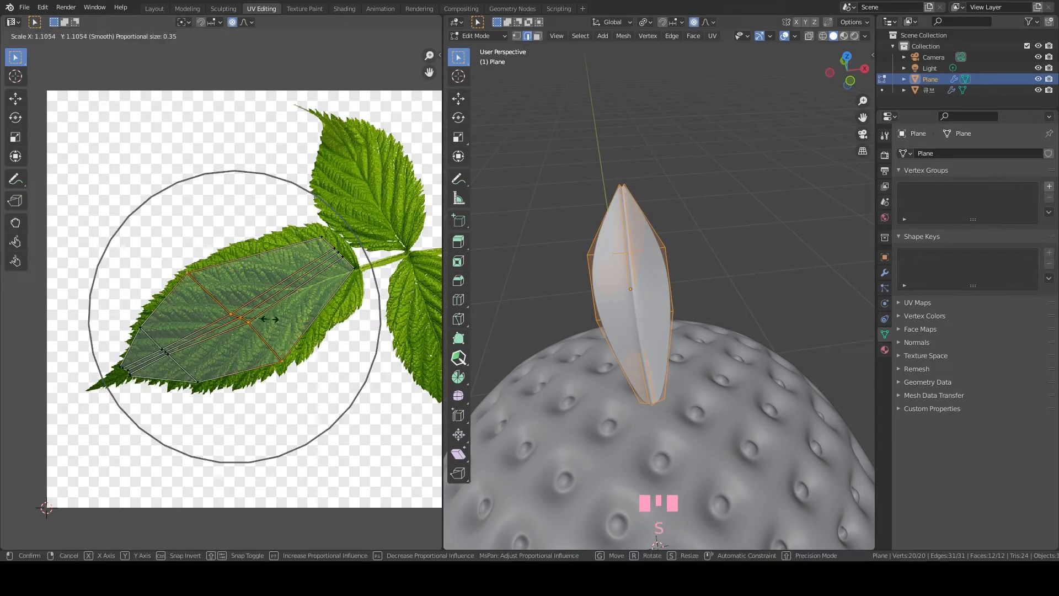
key("Return")
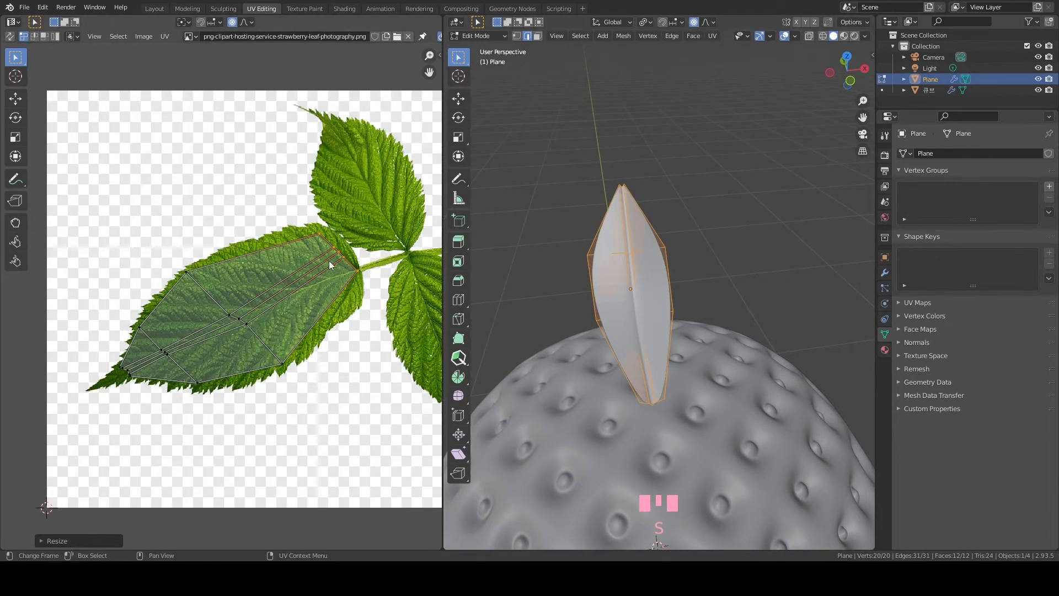
Rotate, move and scale the UV points at the leaf's stem end to fit the base of the photographed leaf
key("r")
left_click(364, 328)
key("g")
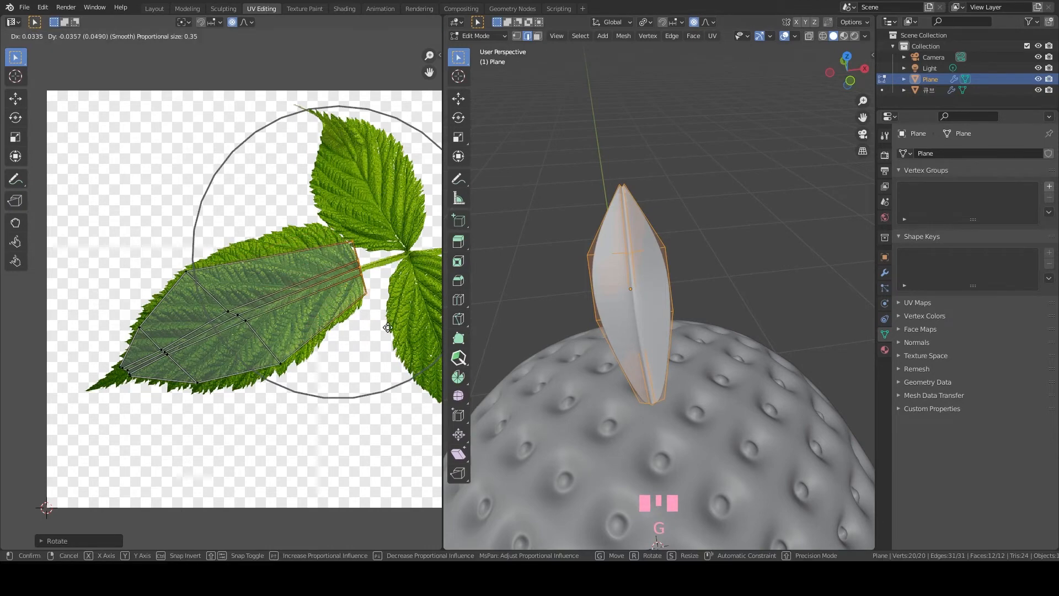
left_click(378, 342)
key("s")
left_click(369, 322)
Turn off proportional editing and spread the middle row of inner UV vertices across the leaf image
left_click(232, 22)
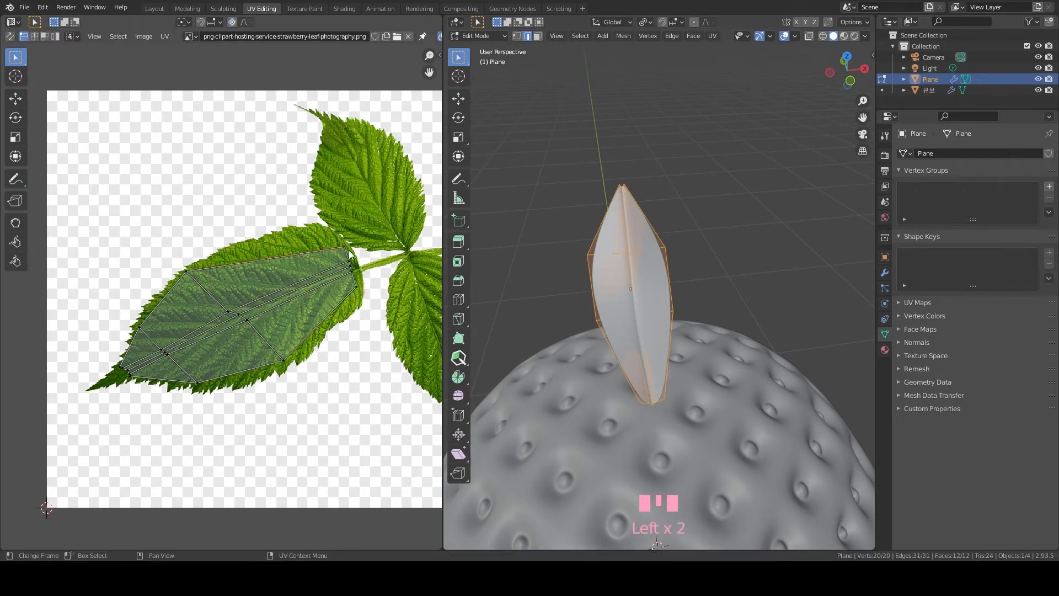
key("g")
left_click(213, 303)
key("s")
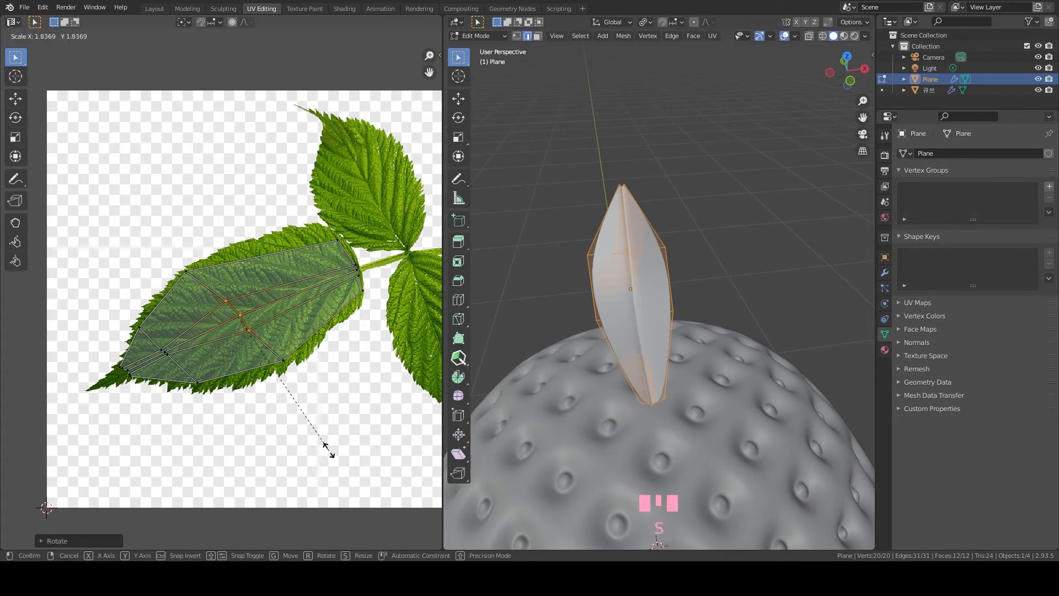
left_click(287, 371)
Move the two clustered inner UV vertices near the leaf tip apart, to either side of the midrib
scroll(106, 393, "up", 1)
left_click(146, 364)
key("g")
left_click(136, 351)
left_click(153, 370)
key("g")
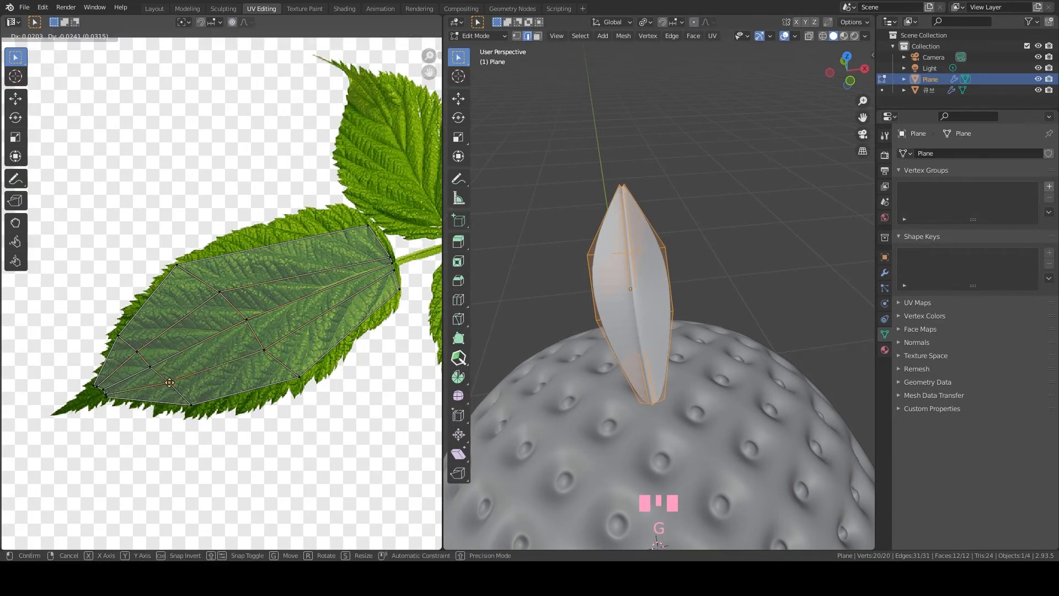
left_click(172, 387)
Move the outer UV vertices on the lower and upper edges closer to the outline of the photographed leaf
left_click(192, 405)
key("g")
left_click(302, 382)
left_click(177, 265)
key("g")
left_click(189, 258)
left_click(368, 225)
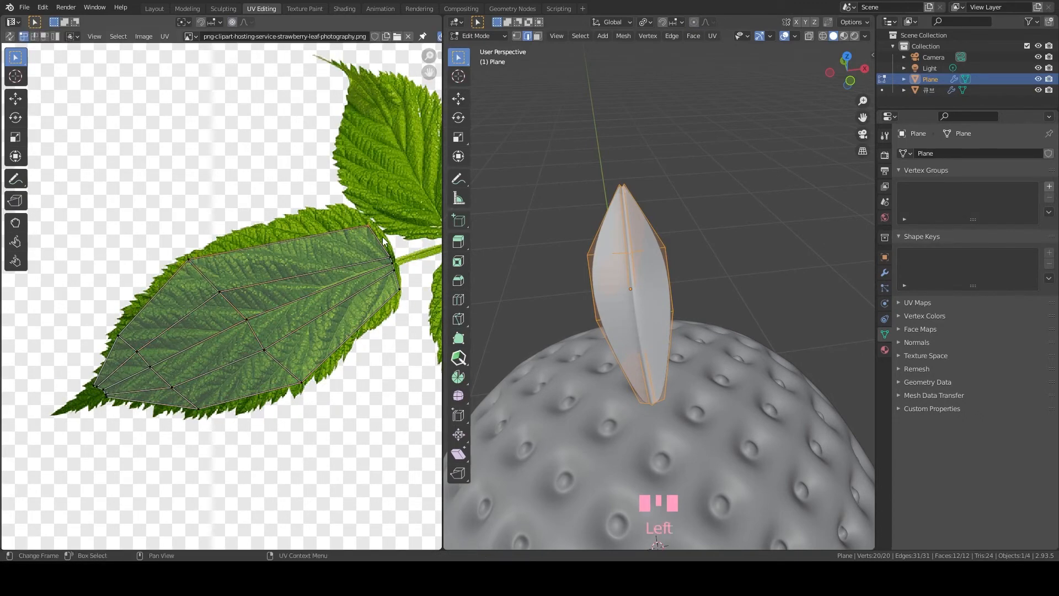
key("g")
left_click(350, 214)
Adjust the UV vertices at the stem end and the lower inner vertex to even out the layout on the leaf
left_click(399, 289)
left_click(394, 267)
key("g")
left_click(397, 284)
left_click(264, 350)
key("g")
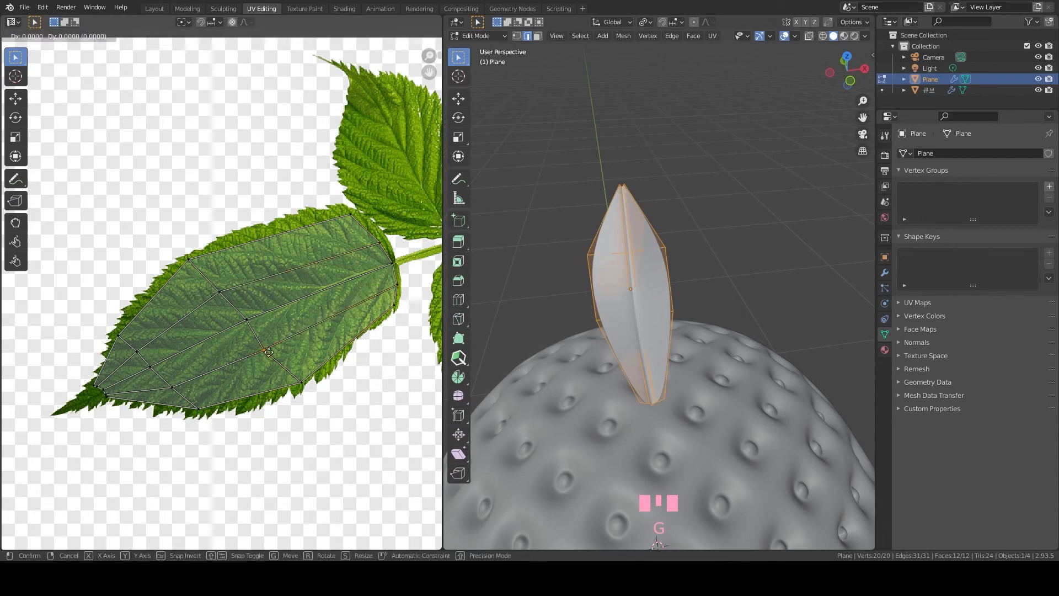
left_click(271, 349)
scroll(323, 324, "down", 2)
scroll(508, 303, "up", 1)
scroll(288, 277, "down", 2)
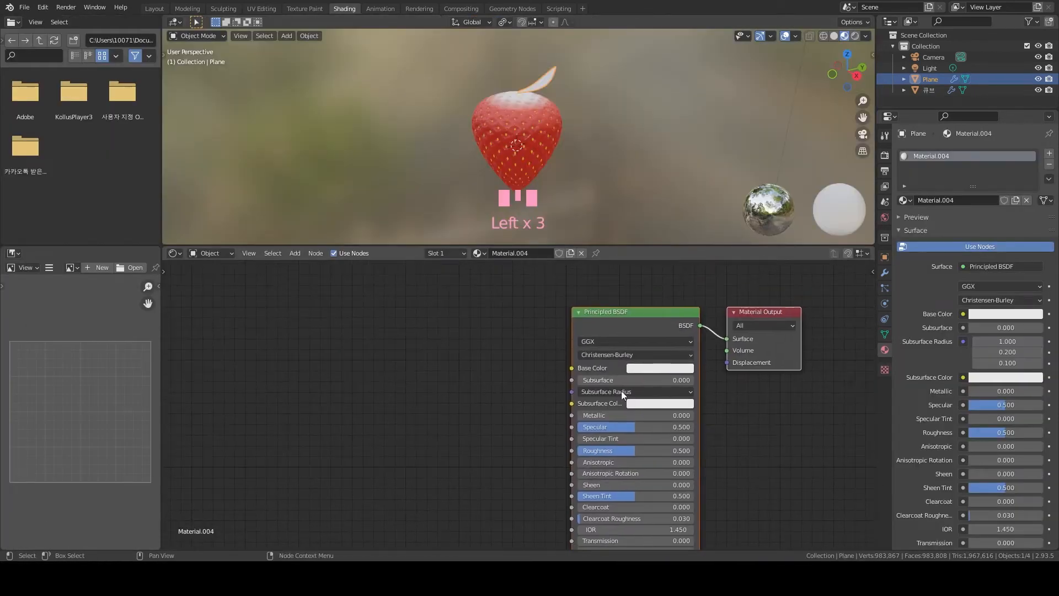
Add an Image Texture node to the leaf's material and assign it the png-clipart-hosting-service-strawberry-leaf-photography.png image
scroll(555, 397, "down", 2)
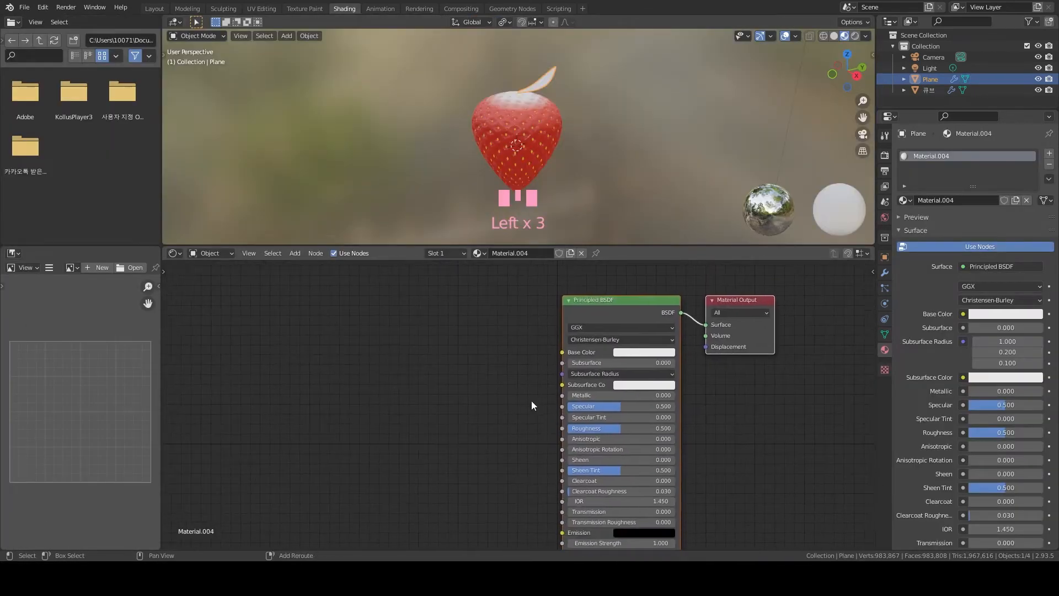
key("shift+a")
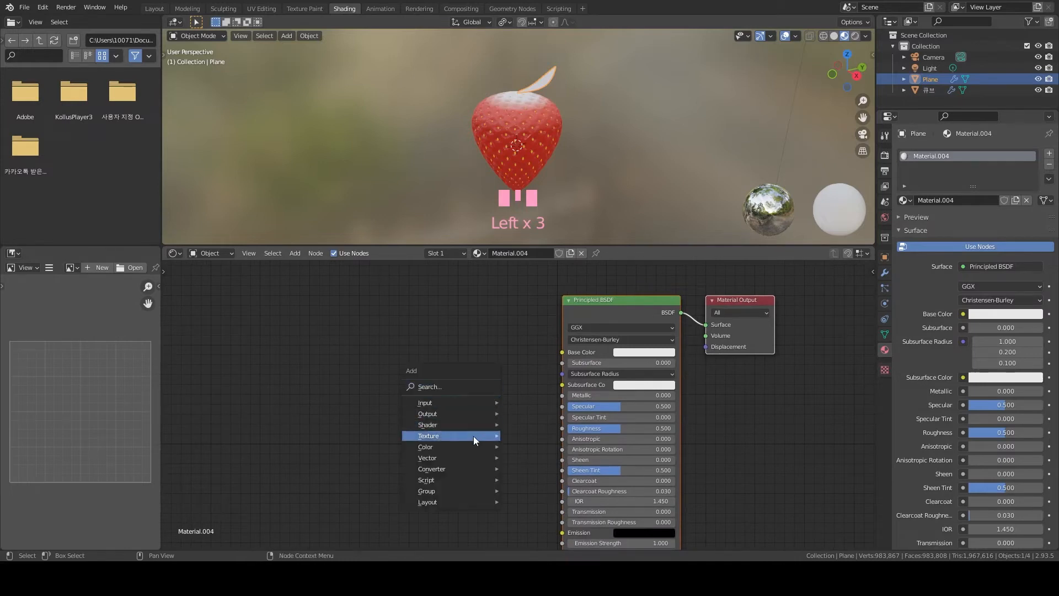
mouse_move(475, 439)
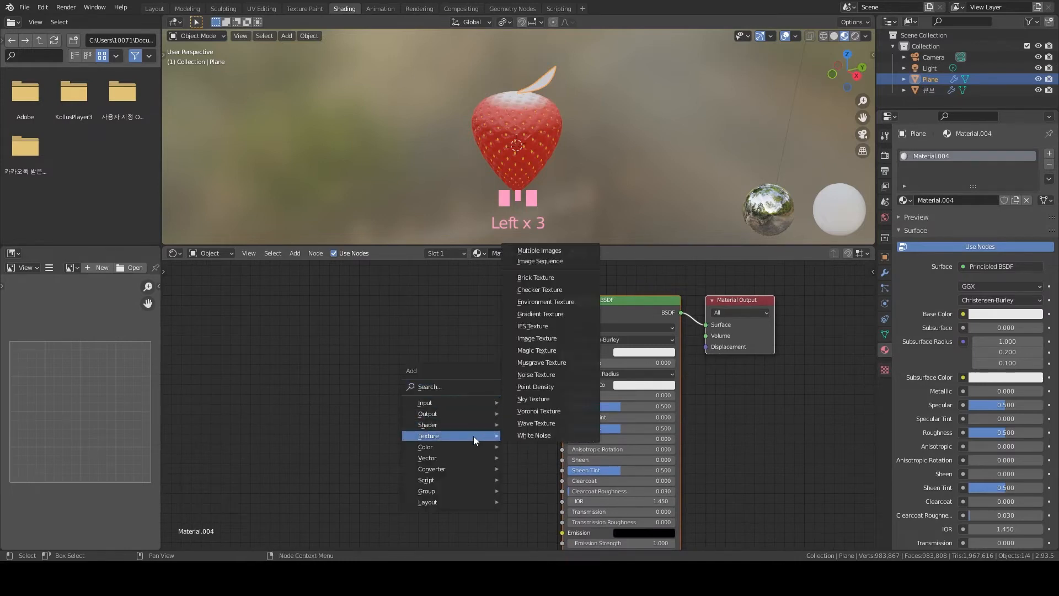
left_click(571, 343)
left_click(358, 364)
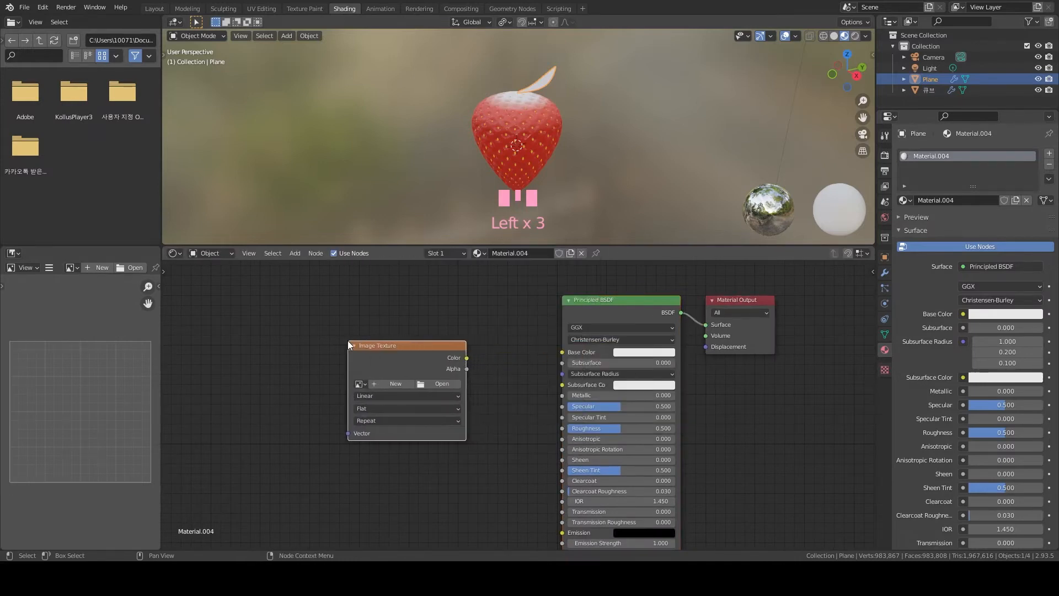
left_click(360, 383)
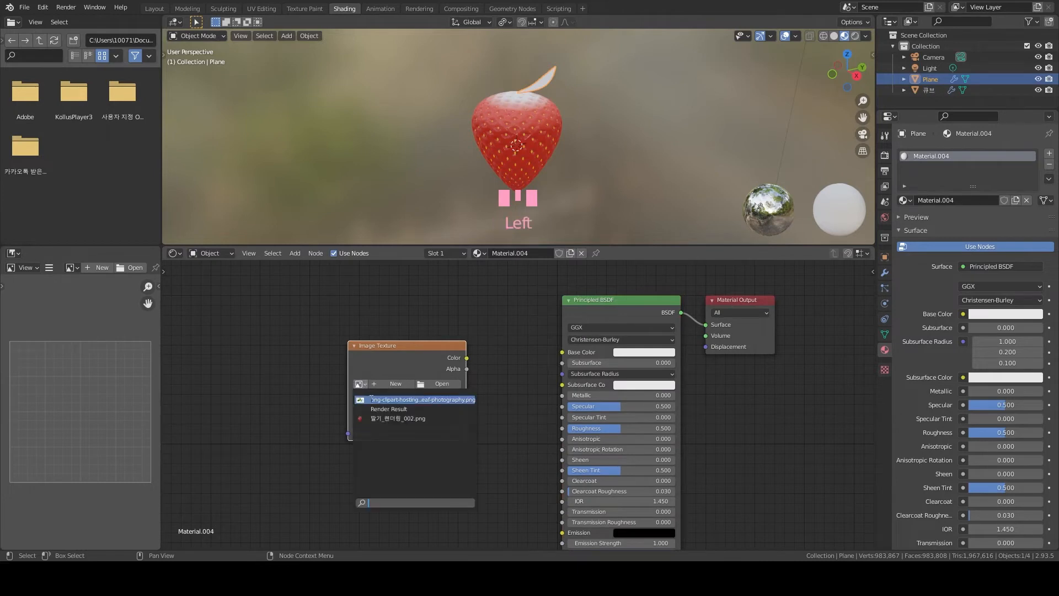
left_click(371, 398)
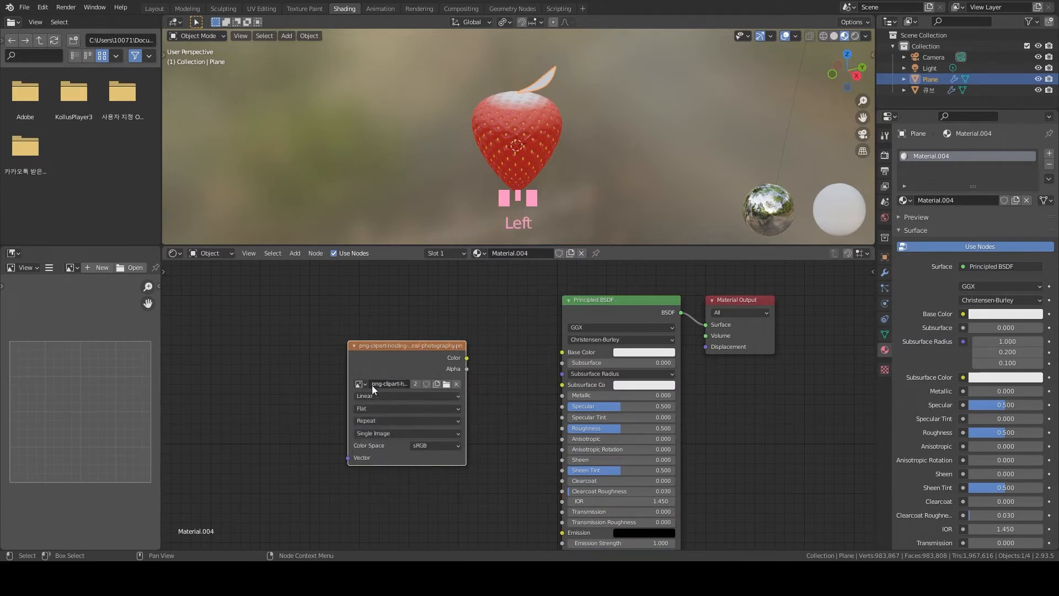
Connect the leaf image's Color output to the Principled BSDF Base Color and check the textured leaf
left_click_drag(466, 359, 468, 363)
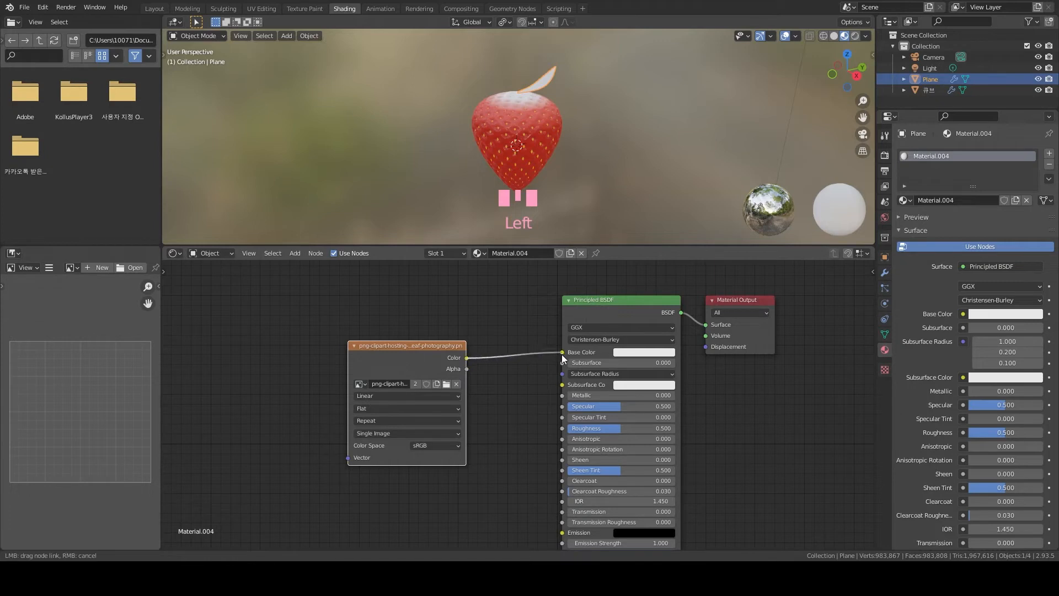
left_click_drag(563, 358, 563, 357)
middle_click_drag(512, 138, 518, 237)
scroll(531, 118, "up", 3)
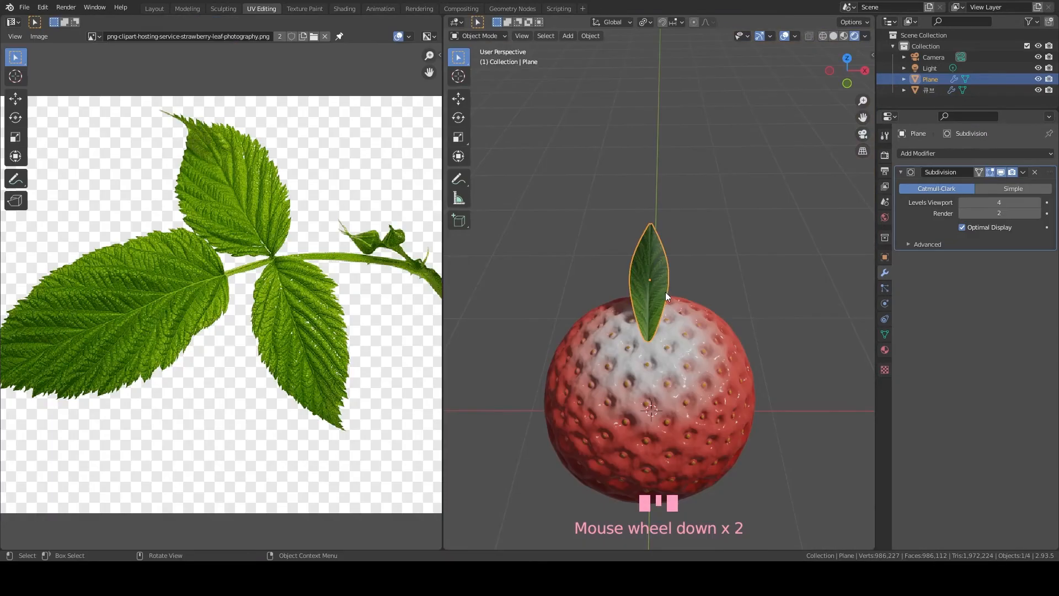
Enter Edit Mode on the leaf and place the 3D cursor at the centre of its base in top view
scroll(665, 293, "up", 3)
scroll(670, 281, "down", 2)
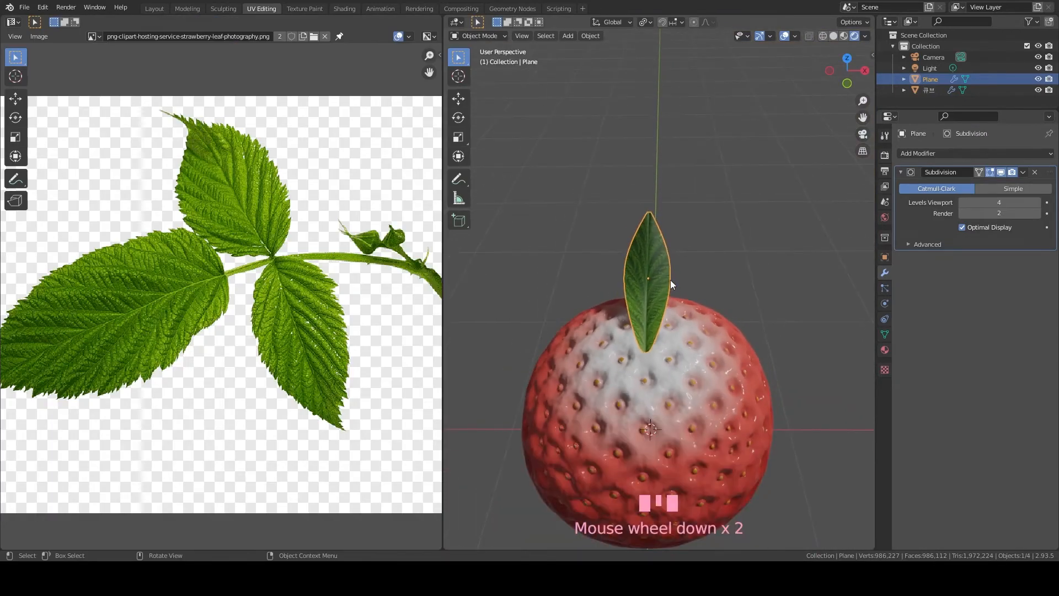
middle_click_drag(670, 281, 704, 297, "shift")
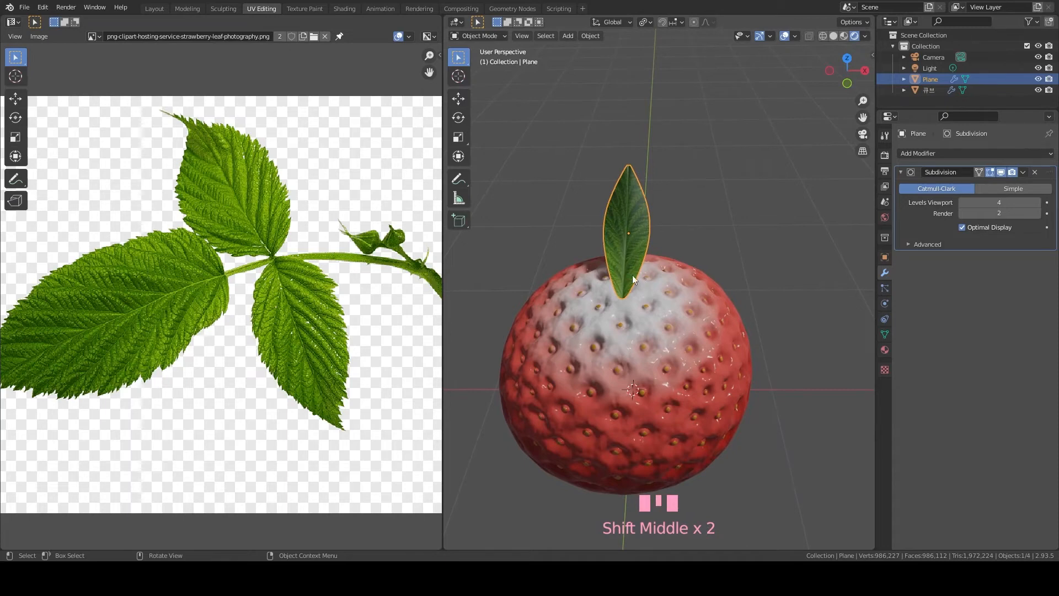
middle_click_drag(630, 296, 677, 312)
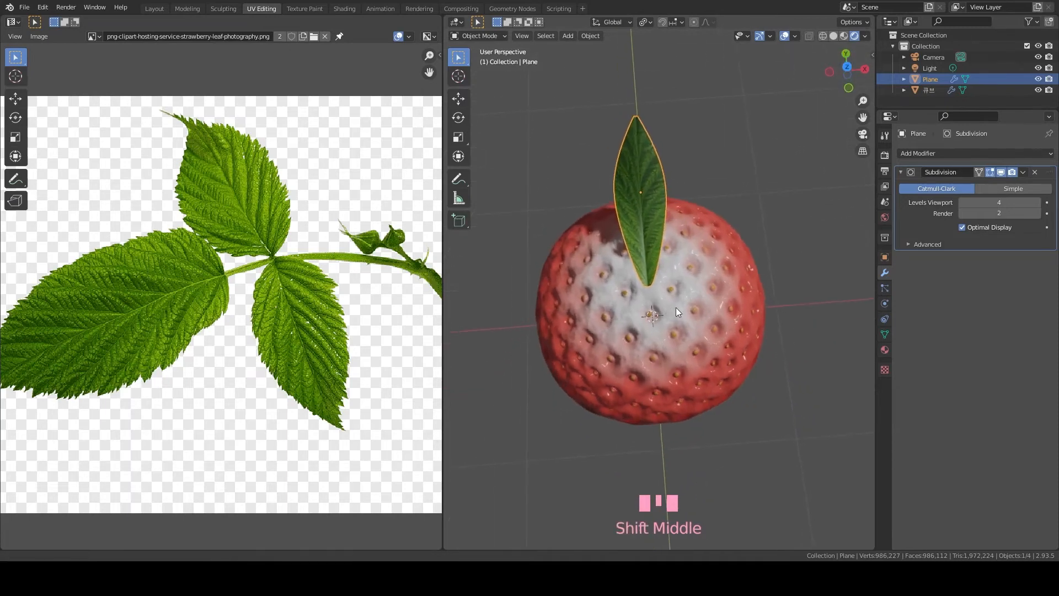
key("Tab")
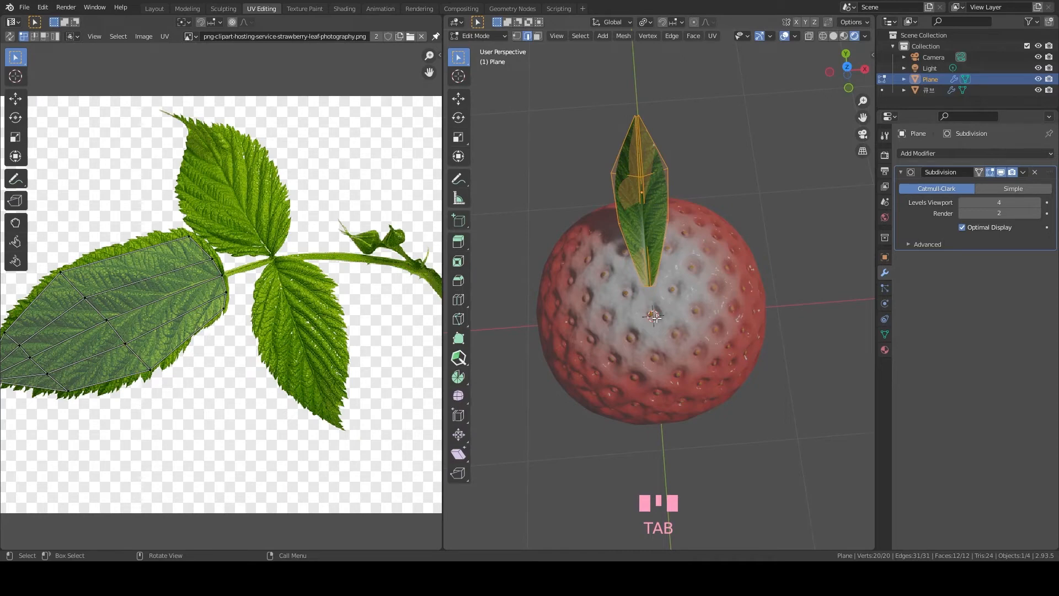
key("grave")
middle_click_drag(667, 299, 660, 292, "shift")
scroll(640, 286, "up", 4)
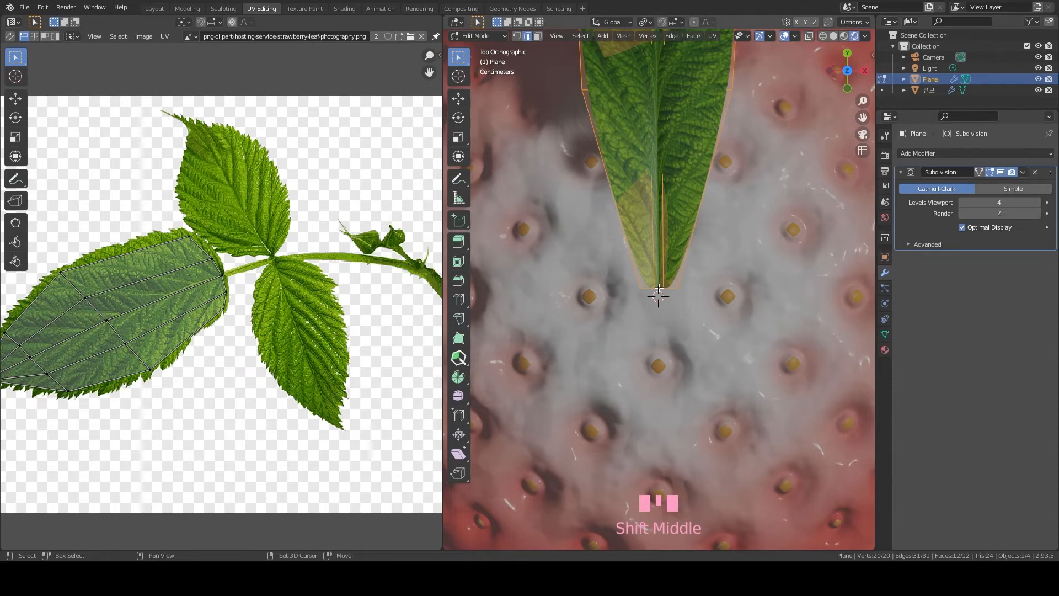
right_click(659, 288, "shift")
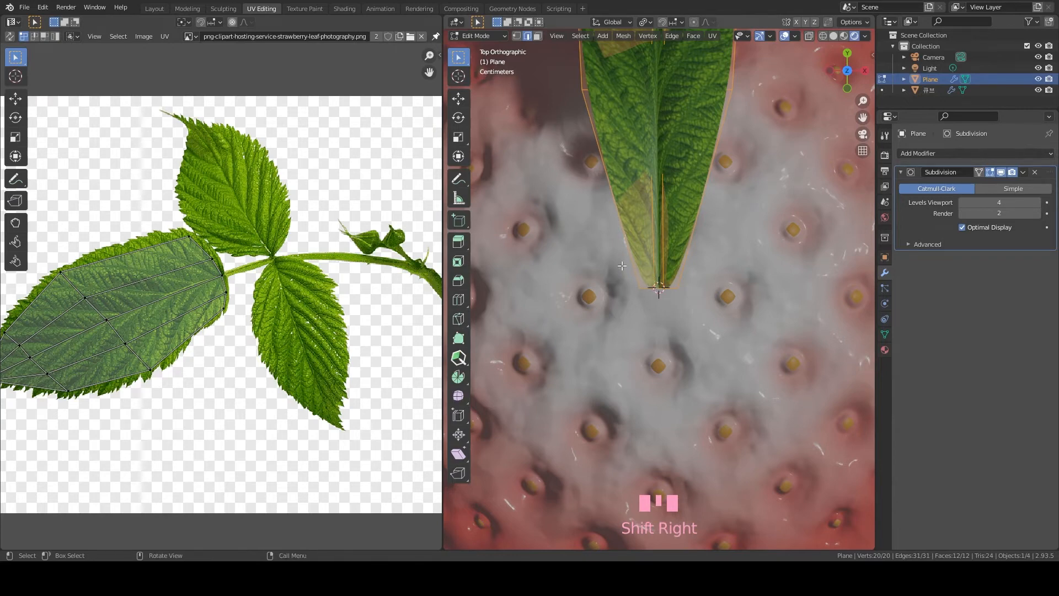
Enable X-ray, select all vertices at the leaf's base and lower them about 0.008 m along Z towards the strawberry
scroll(681, 297, "down", 6)
middle_click_drag(681, 298, 579, 208)
scroll(679, 313, "up", 6)
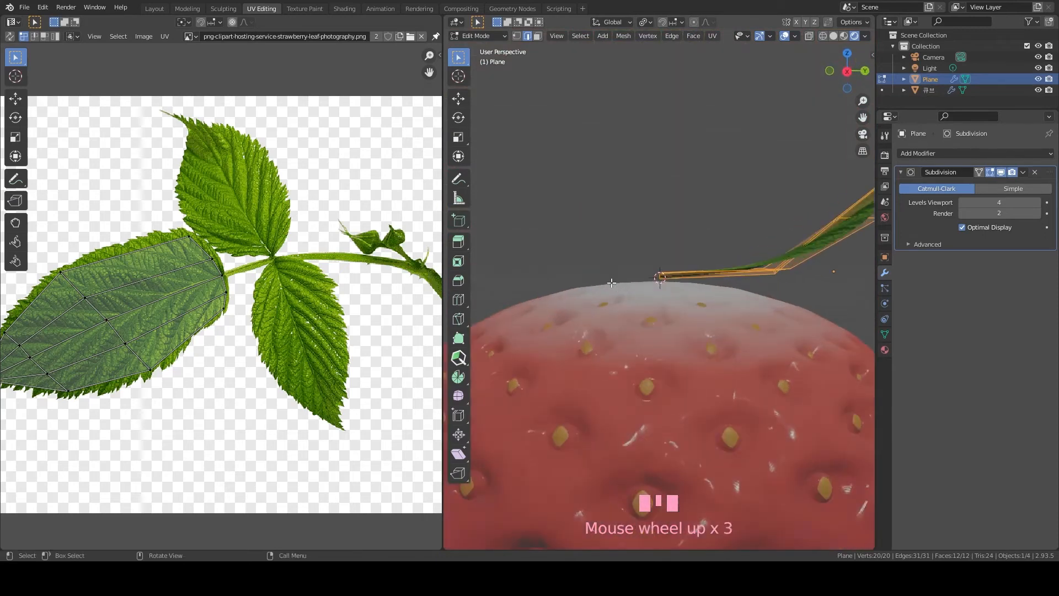
left_click(682, 289)
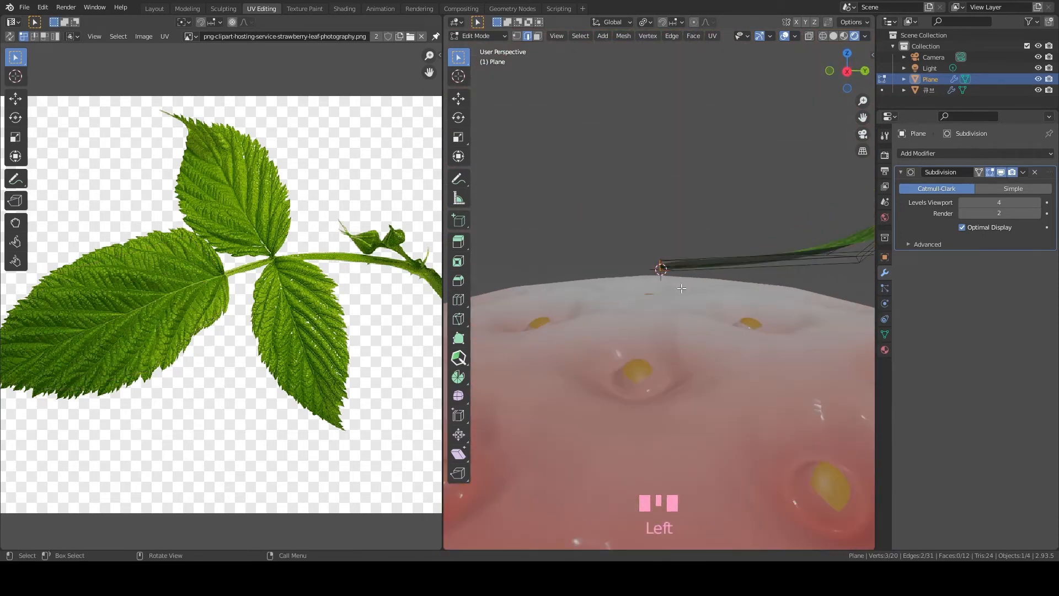
key("alt+z")
left_click_drag(648, 243, 683, 298)
key("g")
key("z")
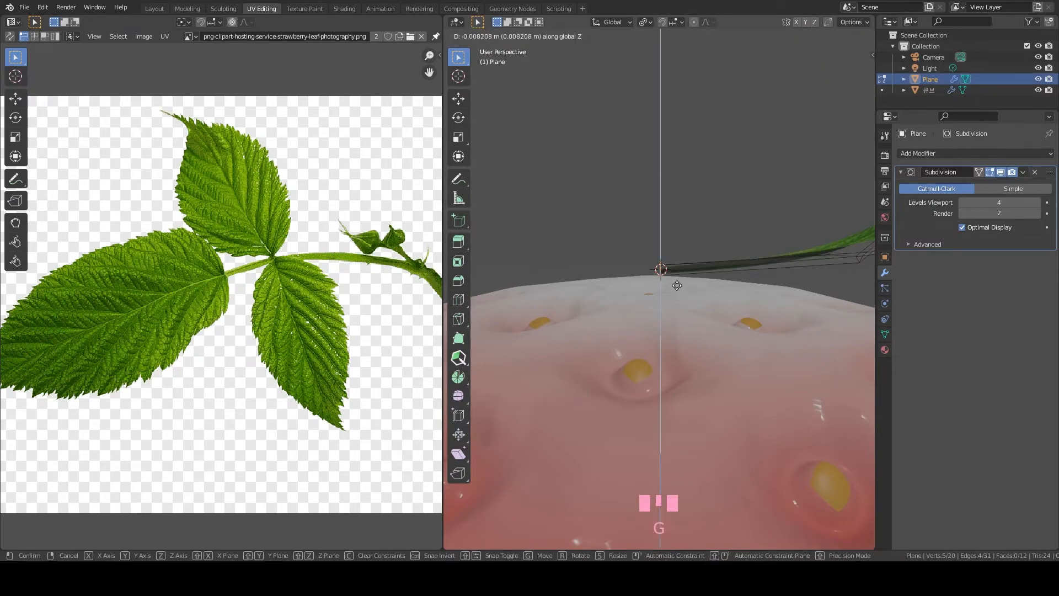
left_click(676, 288)
scroll(676, 288, "down", 3)
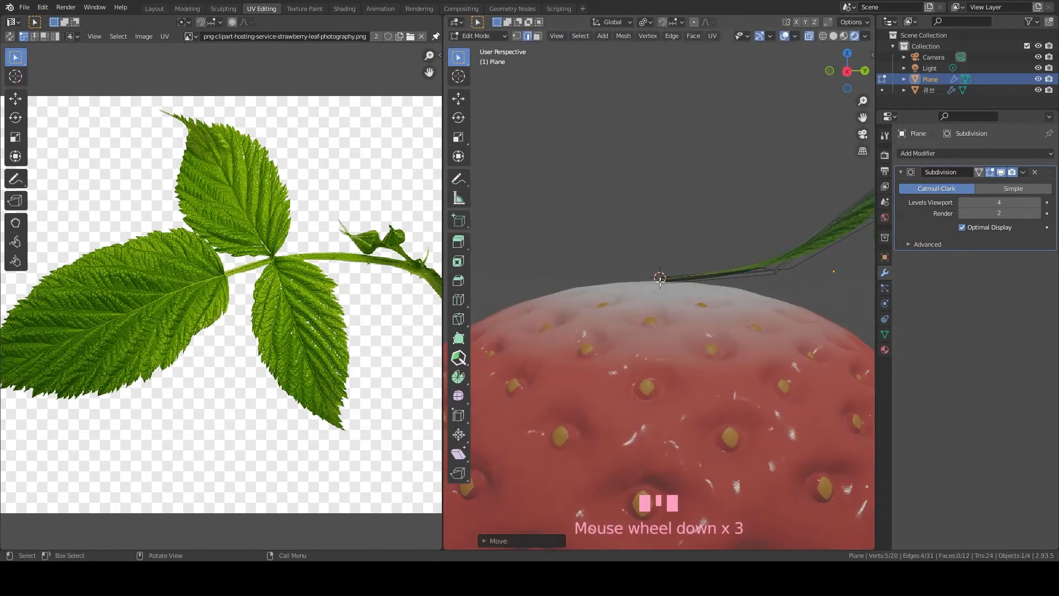
Return to Object Mode in top view and set the transform pivot point to 3D Cursor
mouse_move(676, 287)
middle_mouse_down()
mouse_move(737, 351)
mouse_move(678, 306)
middle_mouse_up()
scroll(678, 306, "up", 5)
key("grave")
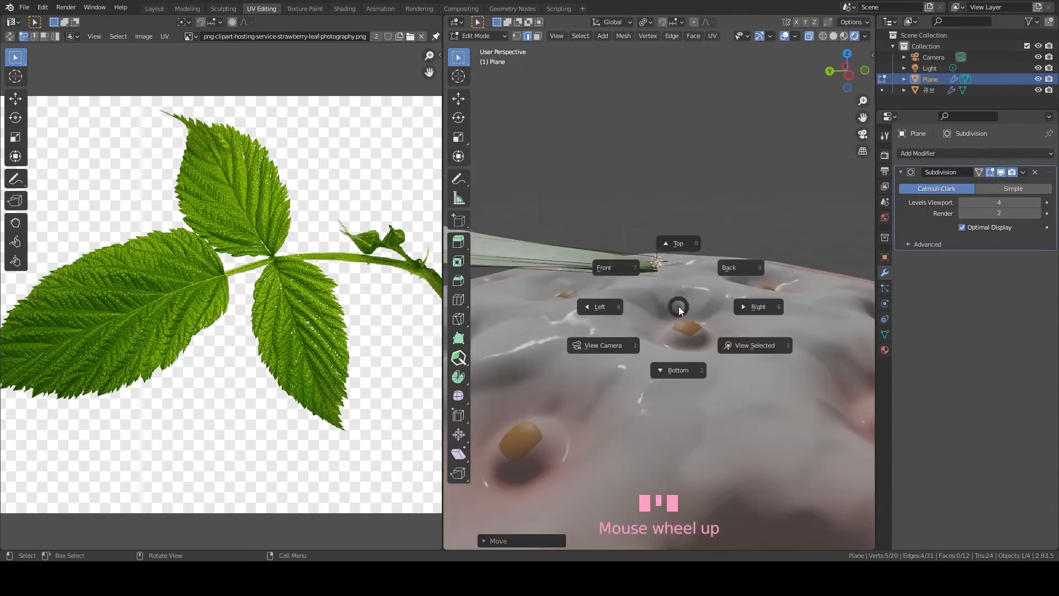
left_click(677, 243)
scroll(700, 329, "up", 3)
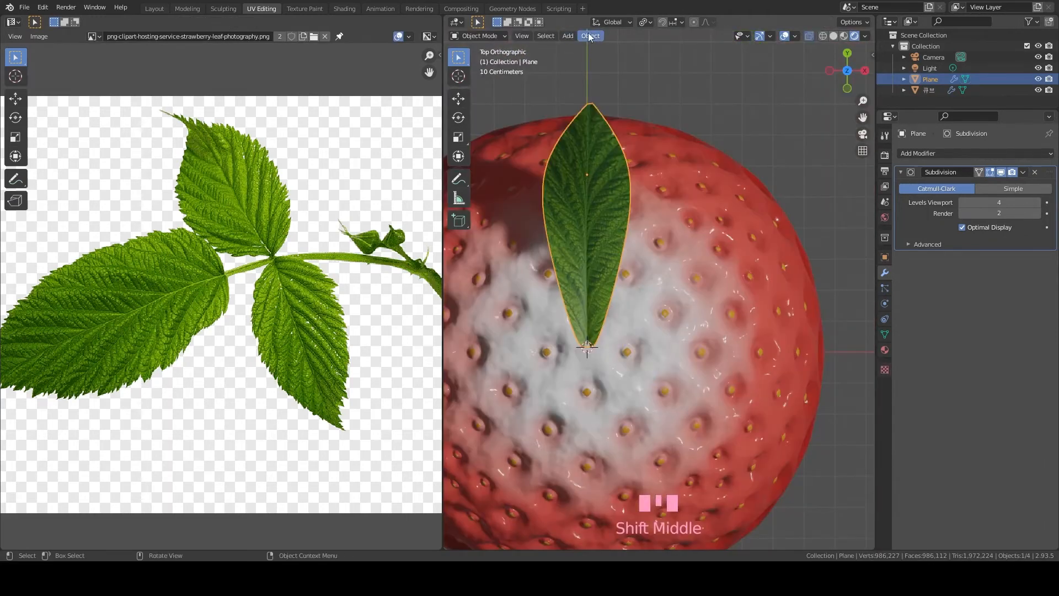
left_click(645, 23)
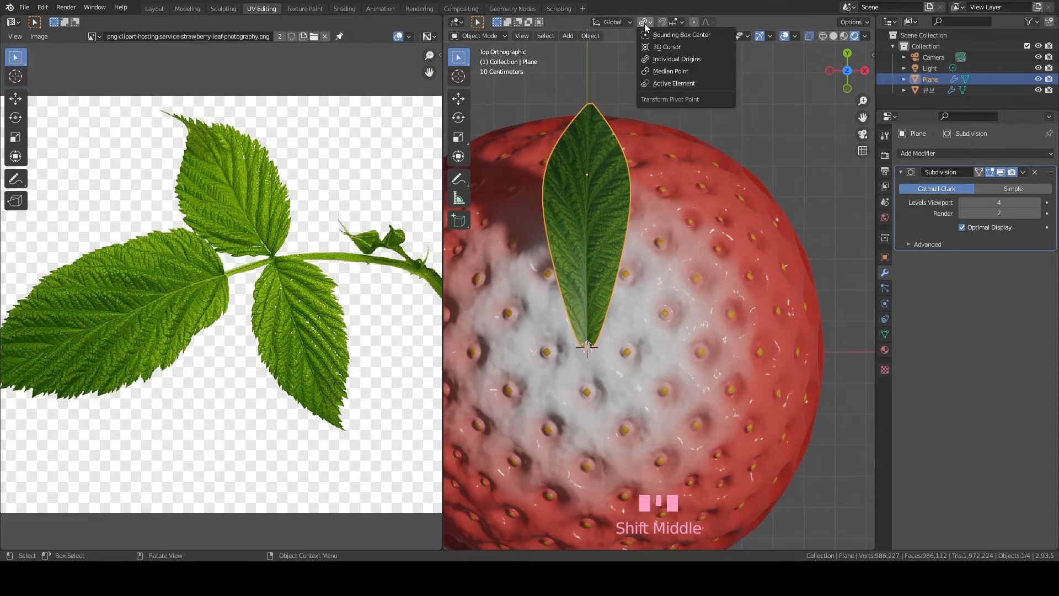
left_click(662, 47)
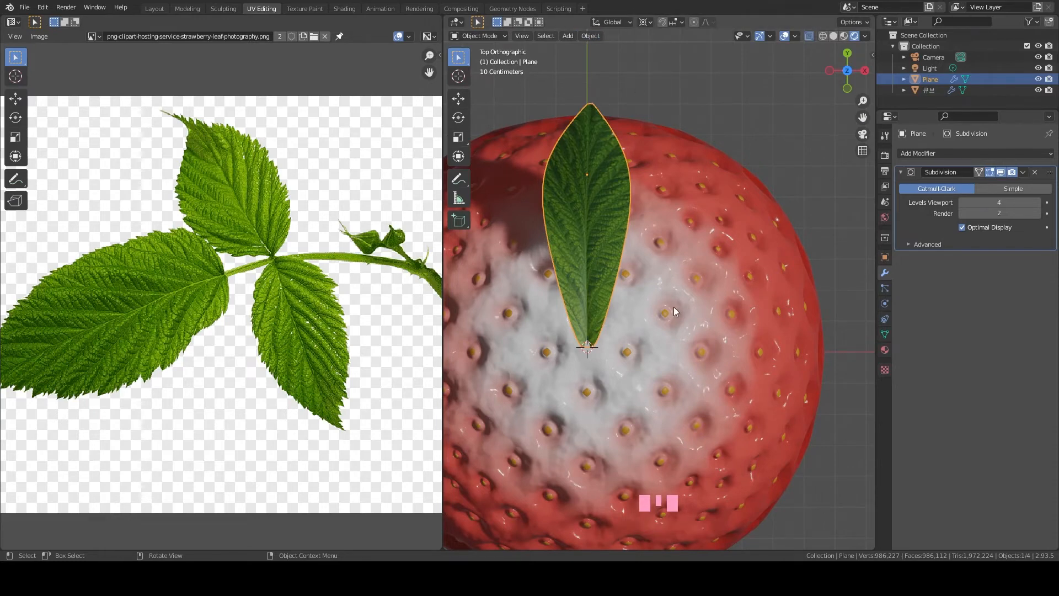
Duplicate the leaf as a copy about half its size, rotated clockwise around the 3D cursor at its base
key("shift+d")
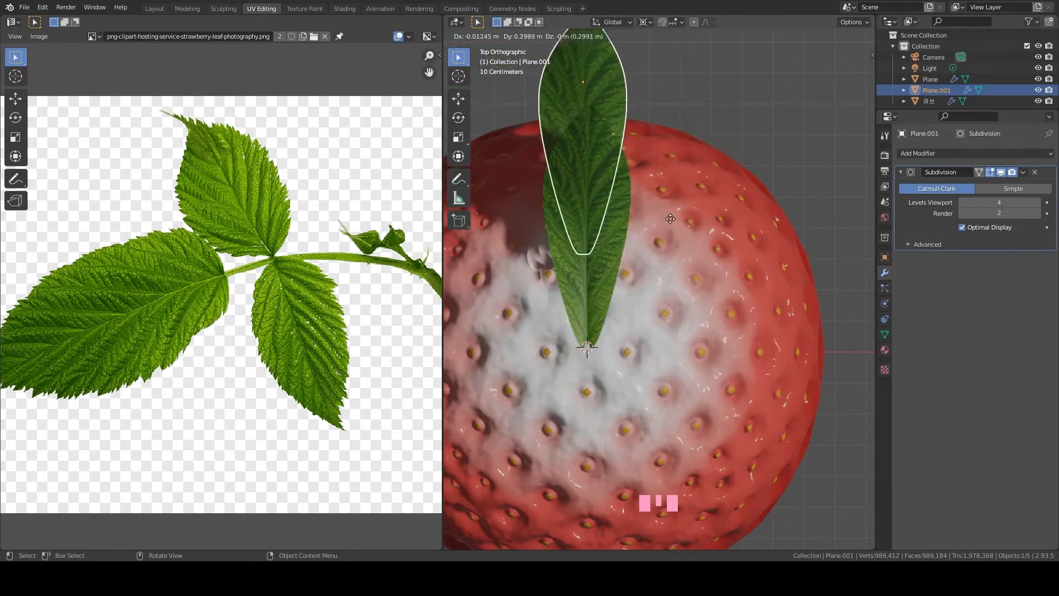
left_click(674, 316)
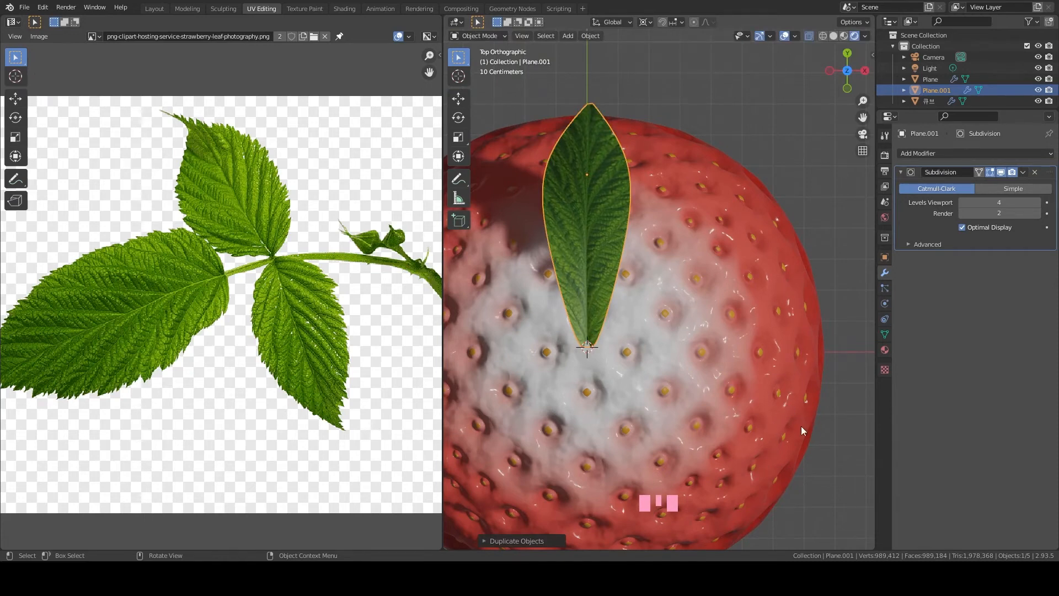
key("s")
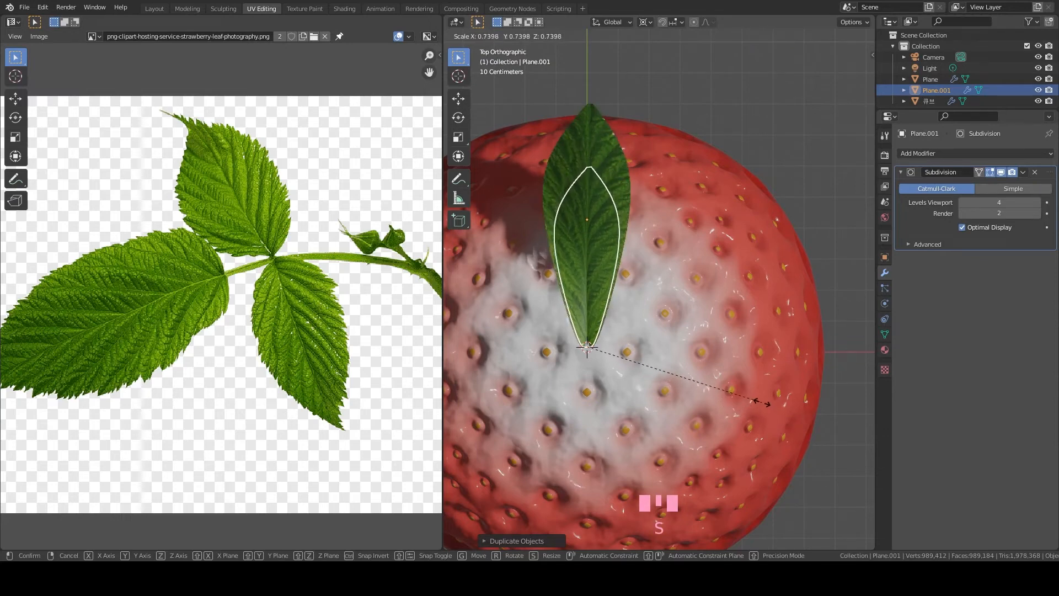
left_click(722, 349)
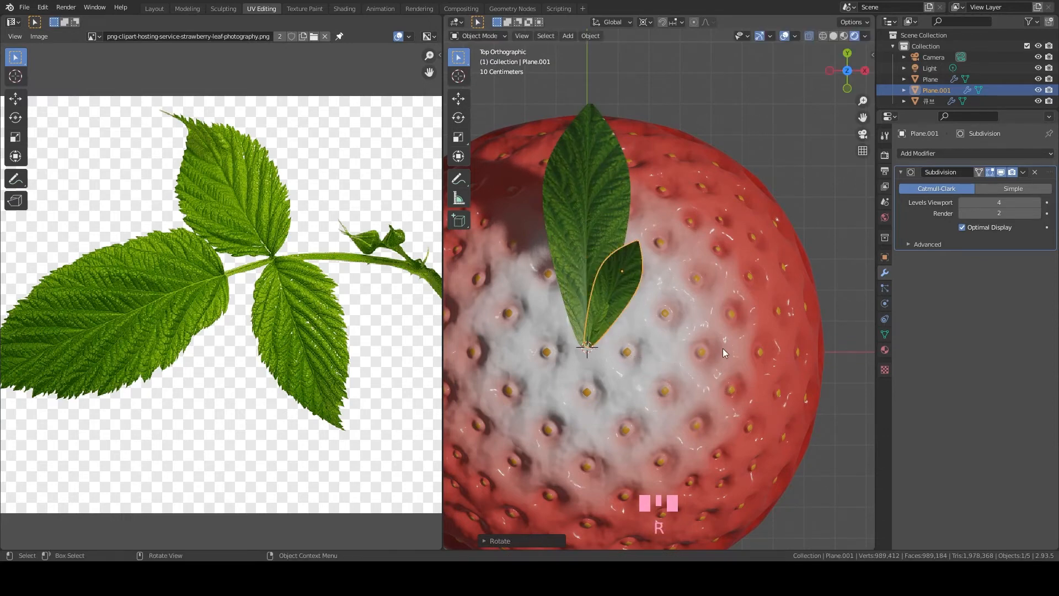
middle_click_drag(722, 349, 670, 356)
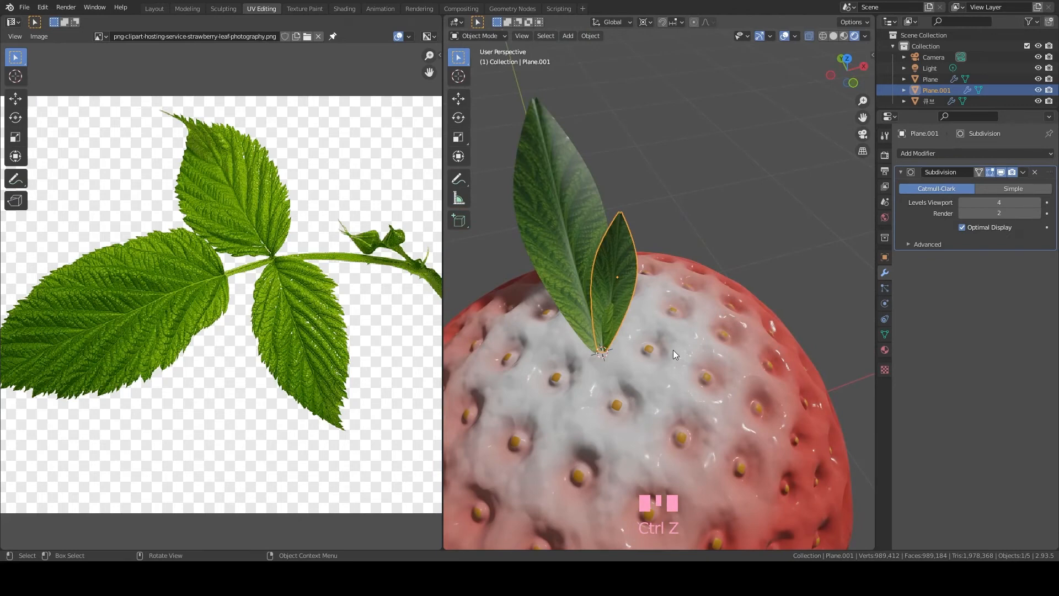
key("grave")
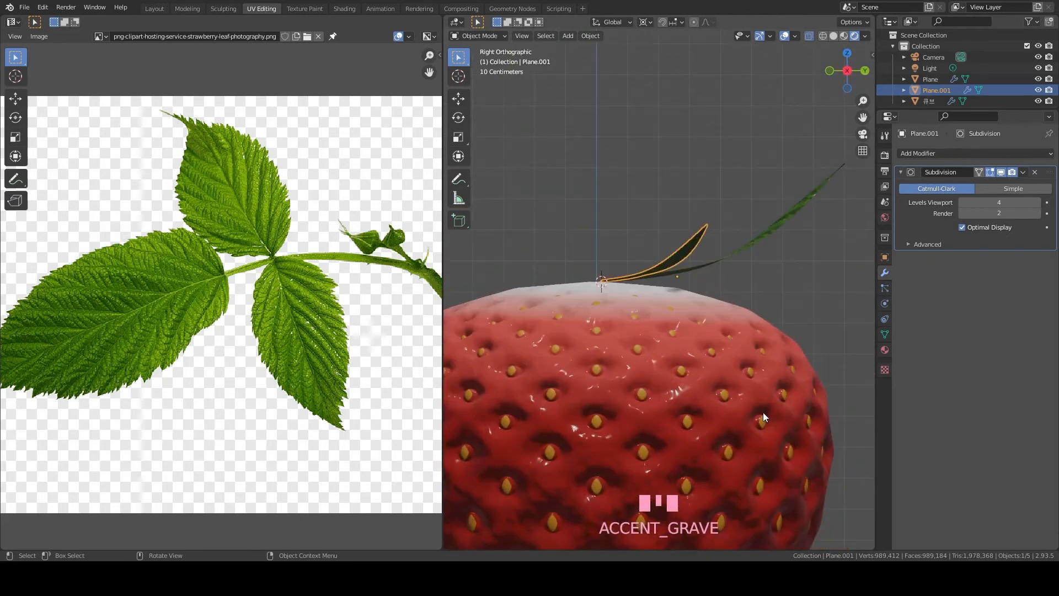
Tilt the small leaf copy slightly upward around its base in right view and return to top view
key("r")
left_click(699, 340)
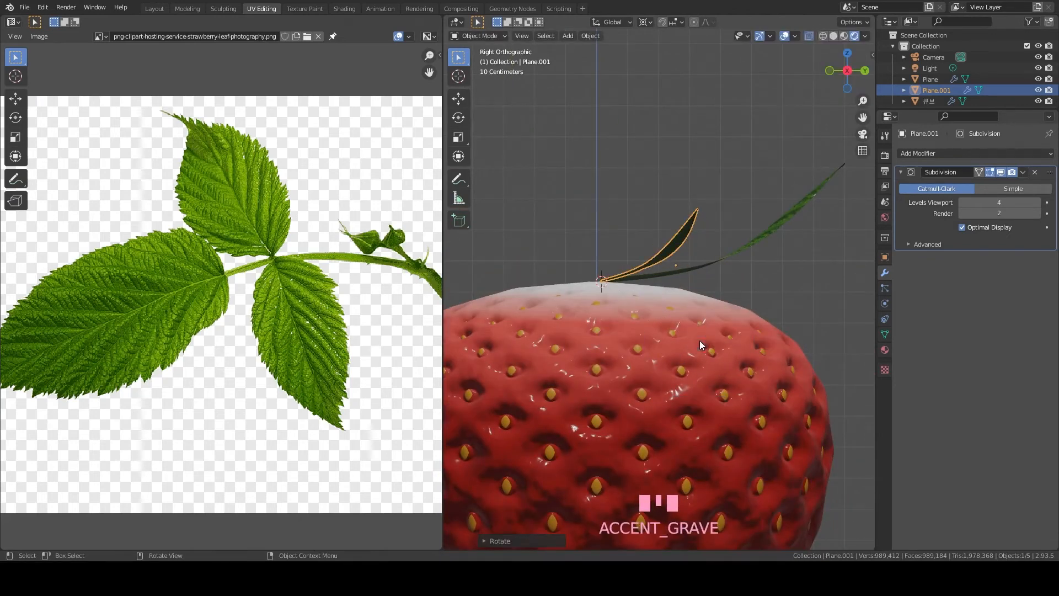
key("grave")
key("grave")
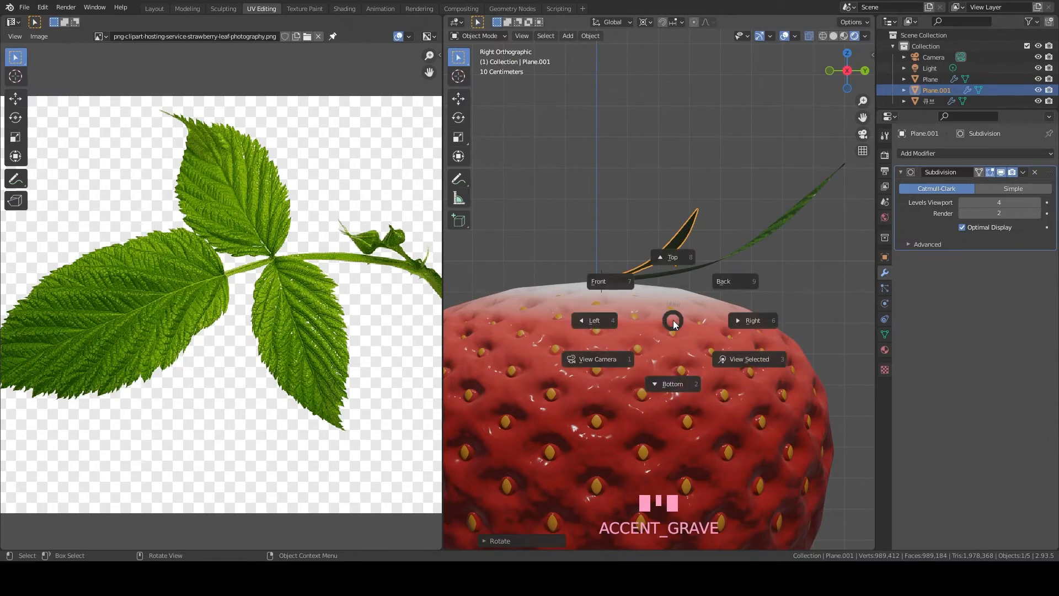
key("grave")
scroll(670, 320, "down", 2)
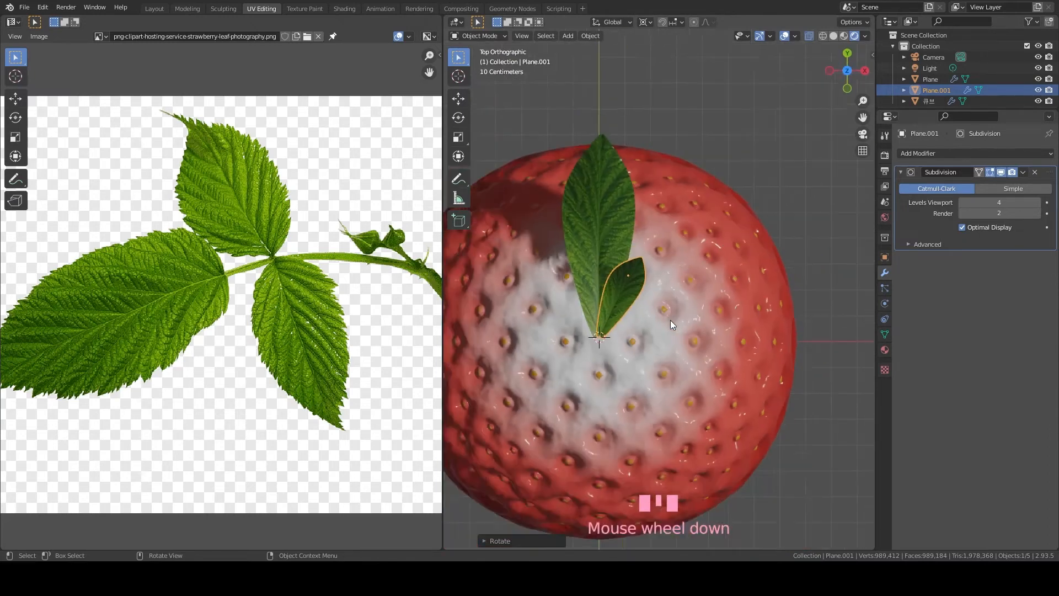
Select the large and small leaves and create a duplicate pair rotated clockwise around the 3D cursor
middle_click_drag(629, 400, 650, 362, "shift")
left_click(629, 232)
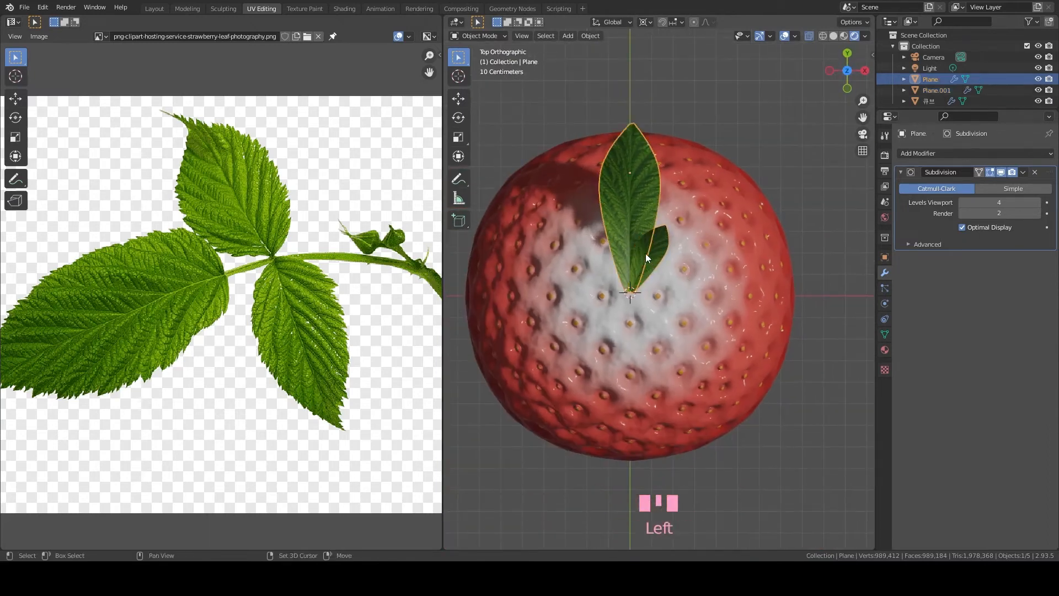
left_click(647, 254, "shift")
scroll(746, 263, "up", 1)
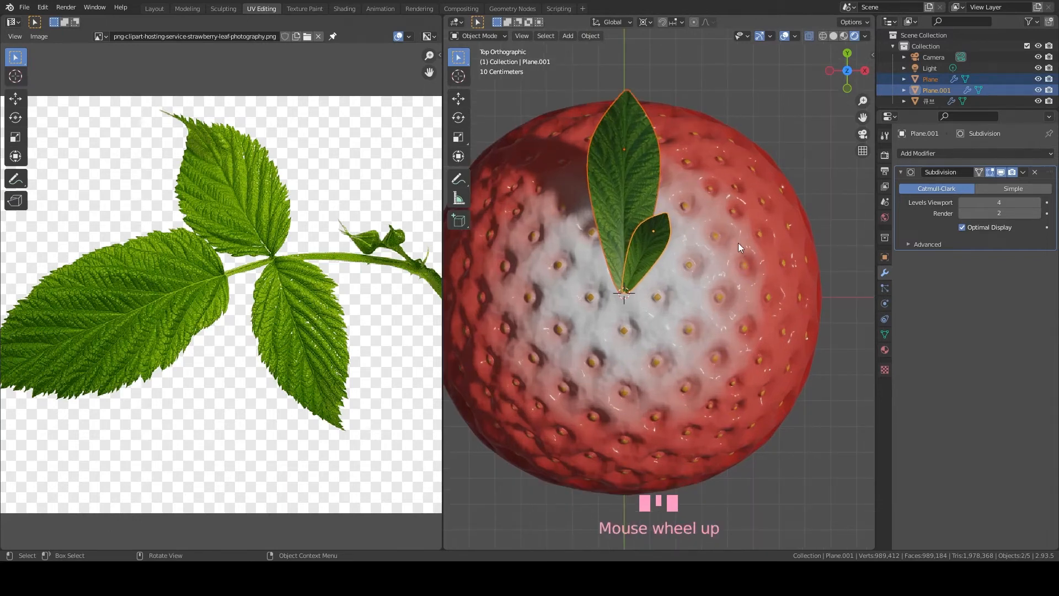
key("shift+d")
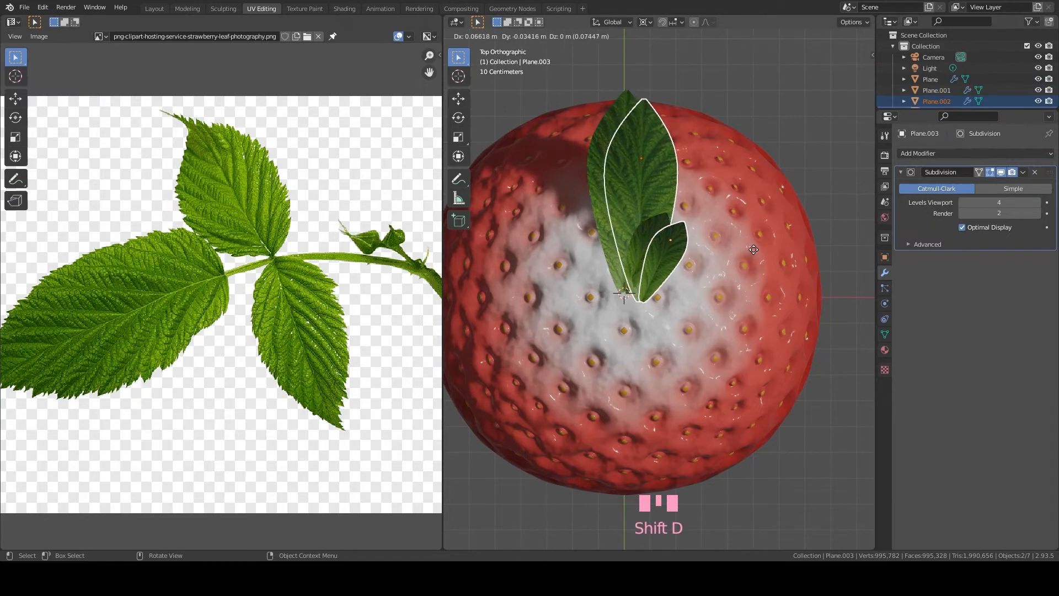
key("r")
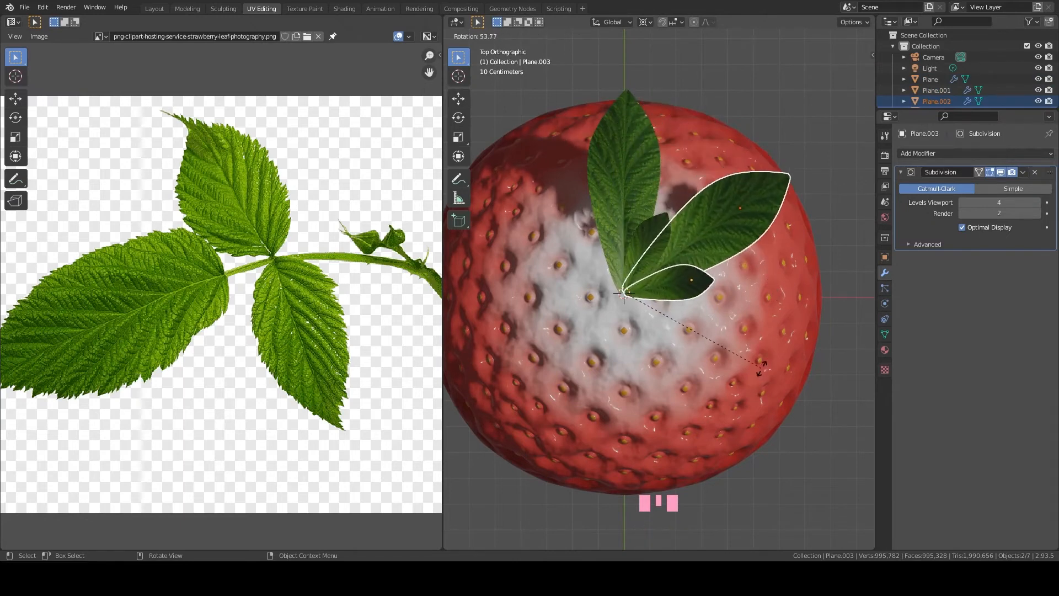
left_click(738, 327)
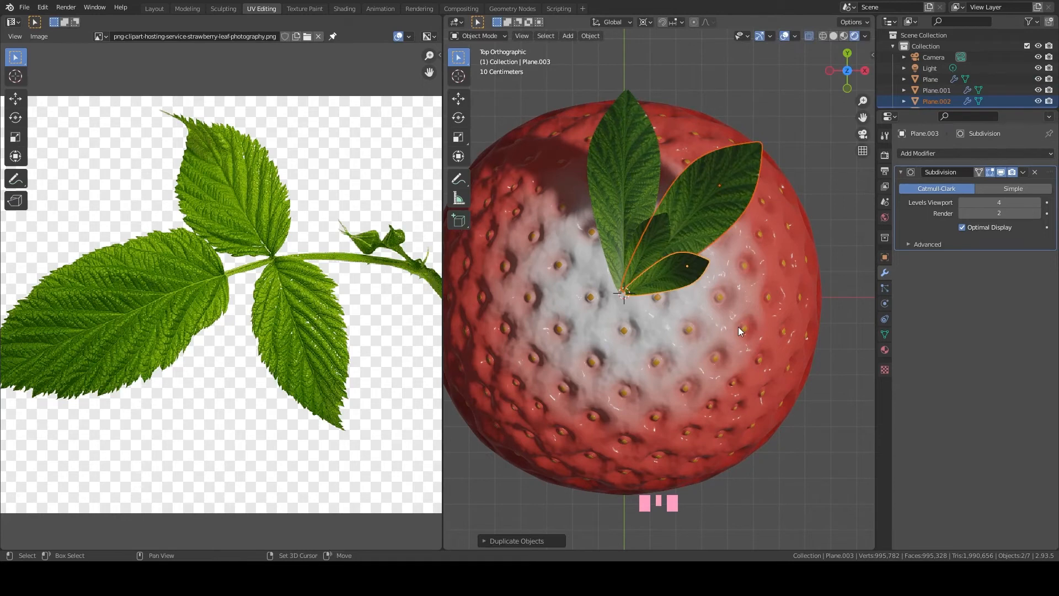
Repeat the rotated duplication of the leaf pair seven times to complete the ring around the strawberry's top
key("shift+r")
key("shift+r")
key("shift+r")
key("shift+r")
key("shift+r")
key("shift+r")
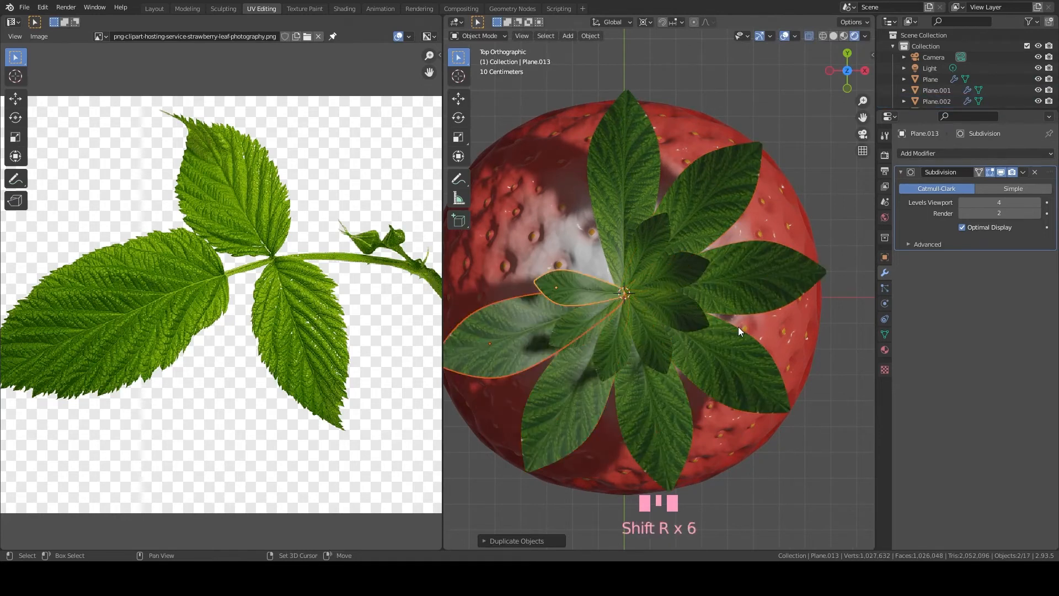
key("shift+r")
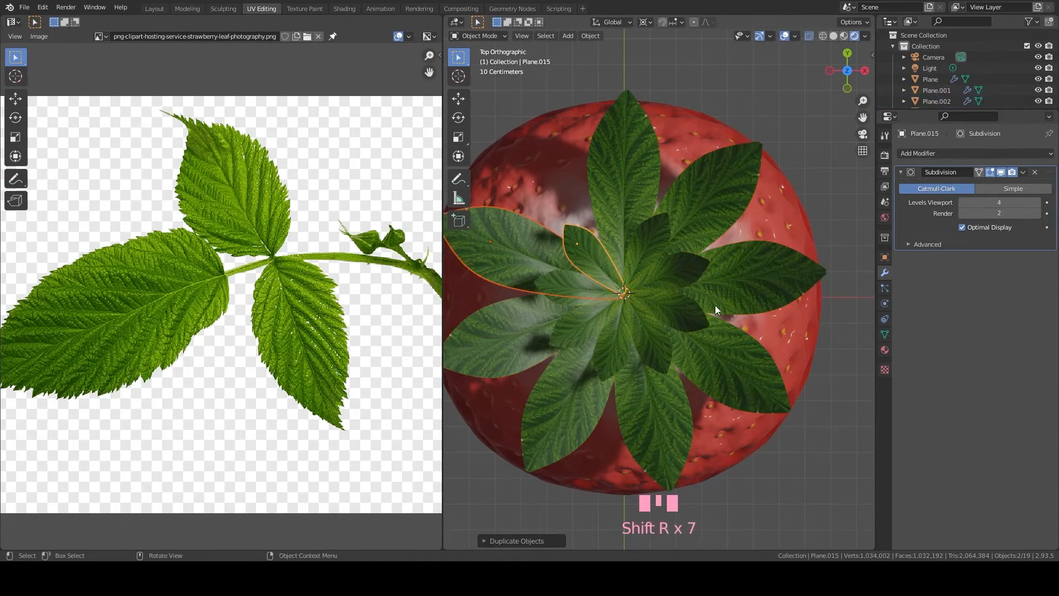
Enter Edit Mode on the original large leaf and rescale its crosswise edge loop near the tip
scroll(689, 316, "down", 2)
middle_click_drag(715, 305, 684, 332)
scroll(688, 328, "up", 2)
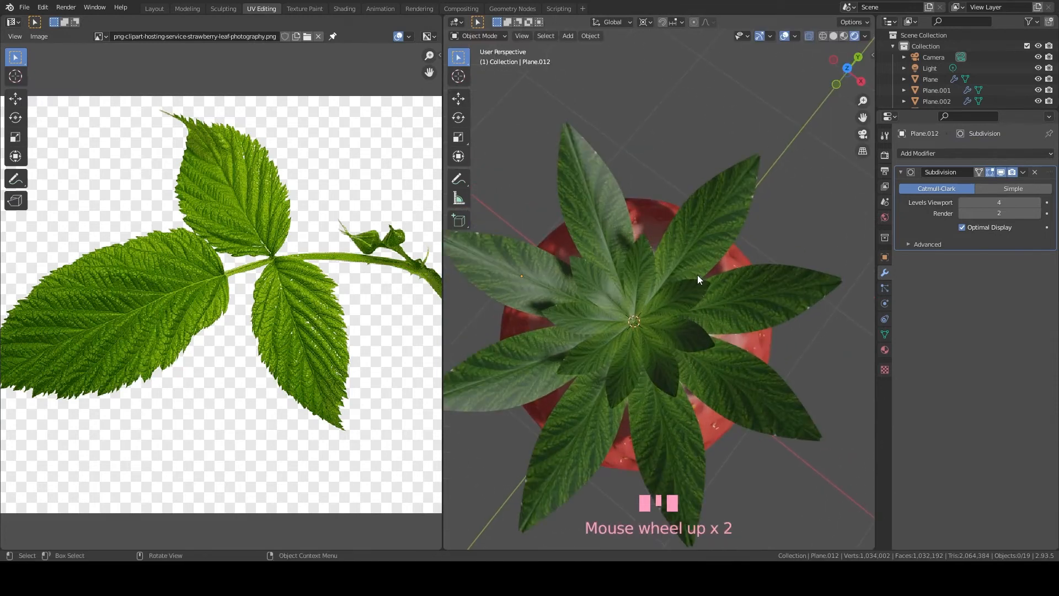
scroll(664, 250, "down", 1)
mouse_move(664, 249)
middle_mouse_down("shift")
mouse_move(640, 271)
mouse_move(675, 257)
middle_mouse_up("shift")
scroll(643, 272, "up", 2)
scroll(713, 205, "down", 2)
left_click(712, 201)
key("Tab")
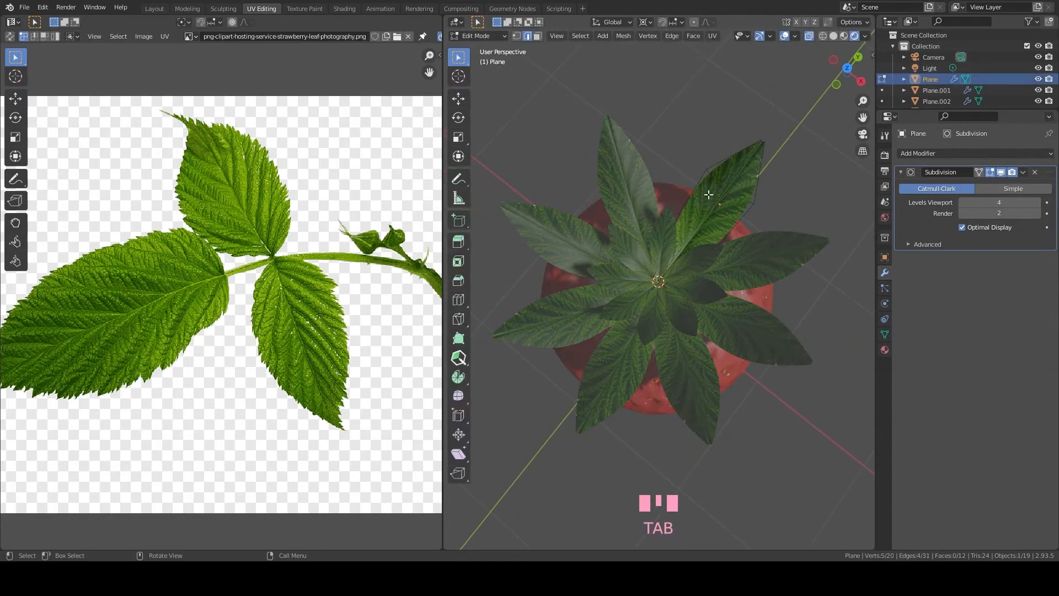
scroll(708, 194, "up", 2)
middle_click_drag(708, 194, 731, 205, "shift")
scroll(731, 205, "down", 1)
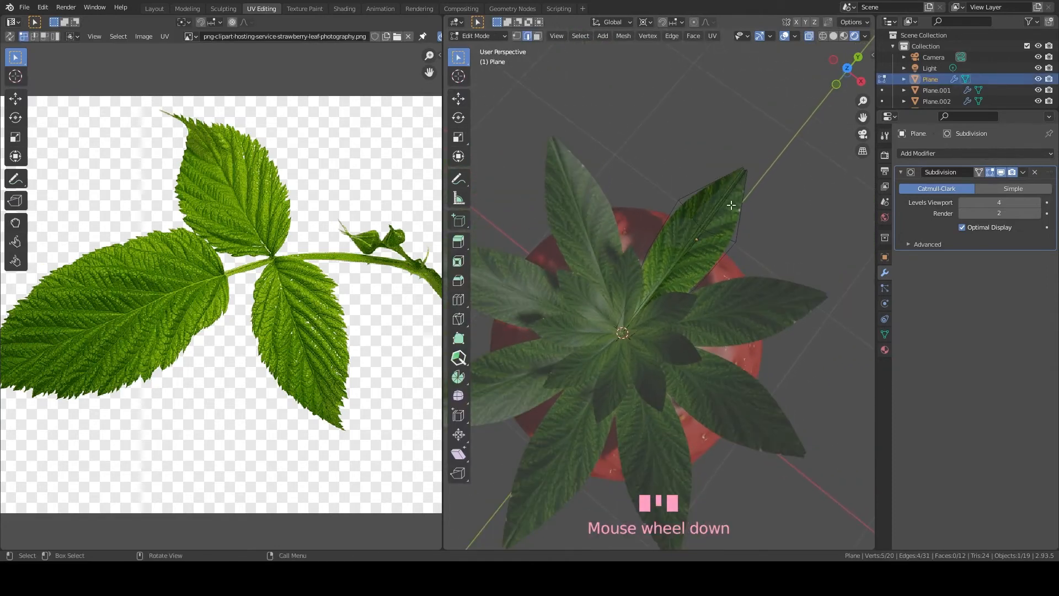
left_click(722, 239, "alt")
key("s")
left_click(735, 263)
key("s")
left_click(734, 256)
Return to Object Mode and rescale individual leaves elsewhere in the ring to vary their shapes
middle_click_drag(734, 255, 679, 198)
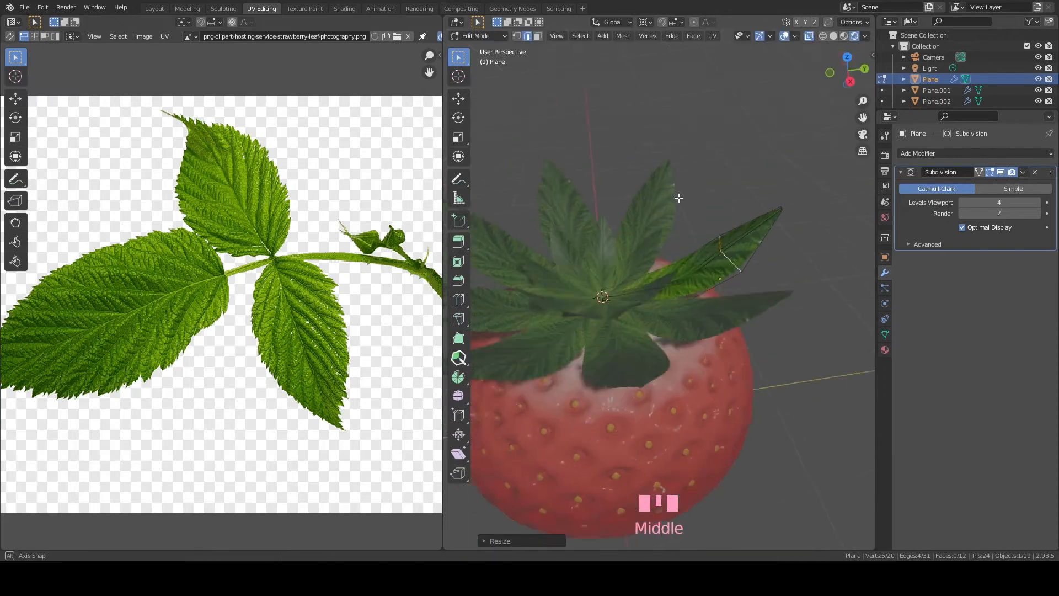
key("Tab")
left_click(574, 213)
key("s")
left_click(661, 245)
middle_click_drag(662, 245, 678, 220)
left_click(687, 251)
key("Tab")
key("s")
key("Tab")
key("s")
key("Tab")
Examine the strawberry and its ring of leaves from several angles and distances
middle_click_drag(668, 288, 726, 251)
scroll(769, 352, "down", 2)
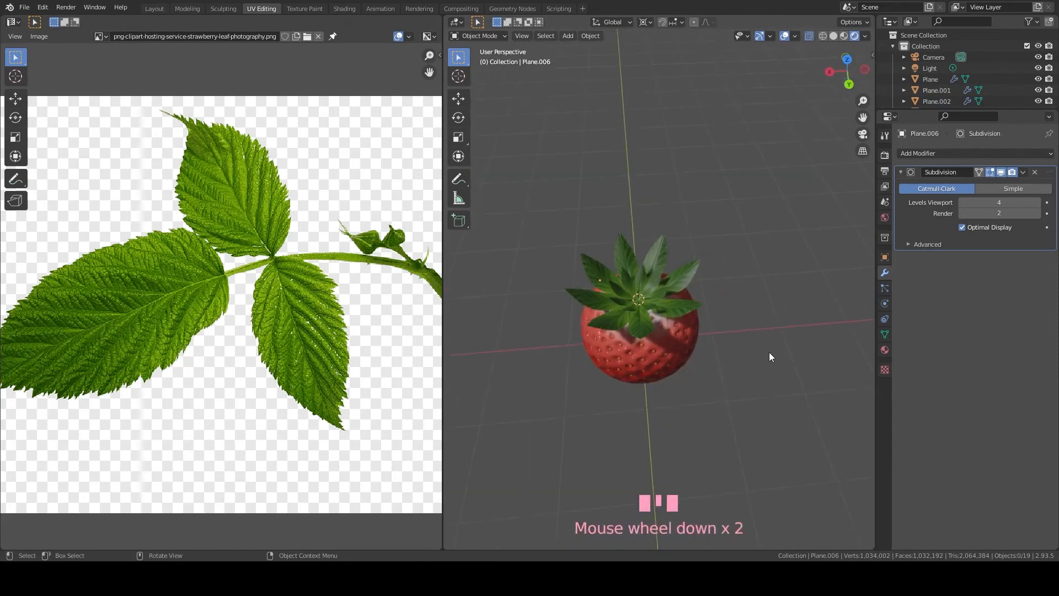
middle_click_drag(768, 352, 643, 250)
scroll(667, 323, "up", 3)
key("Tab")
key("Tab")
key("Tab")
scroll(693, 269, "down", 2)
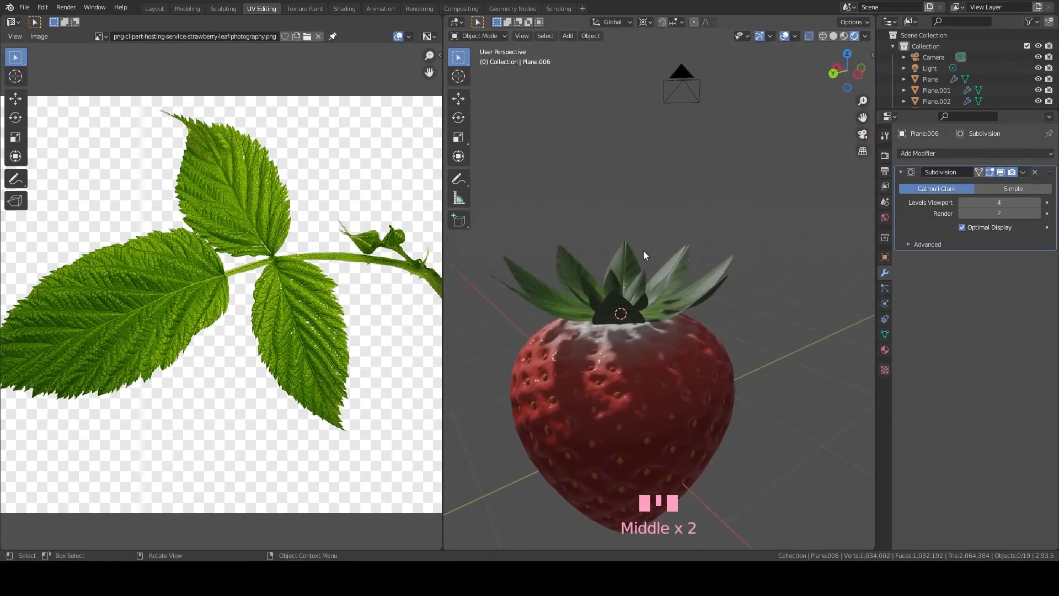
scroll(641, 325, "down", 2)
middle_click_drag(612, 359, 643, 300, "shift")
scroll(696, 251, "down", 2)
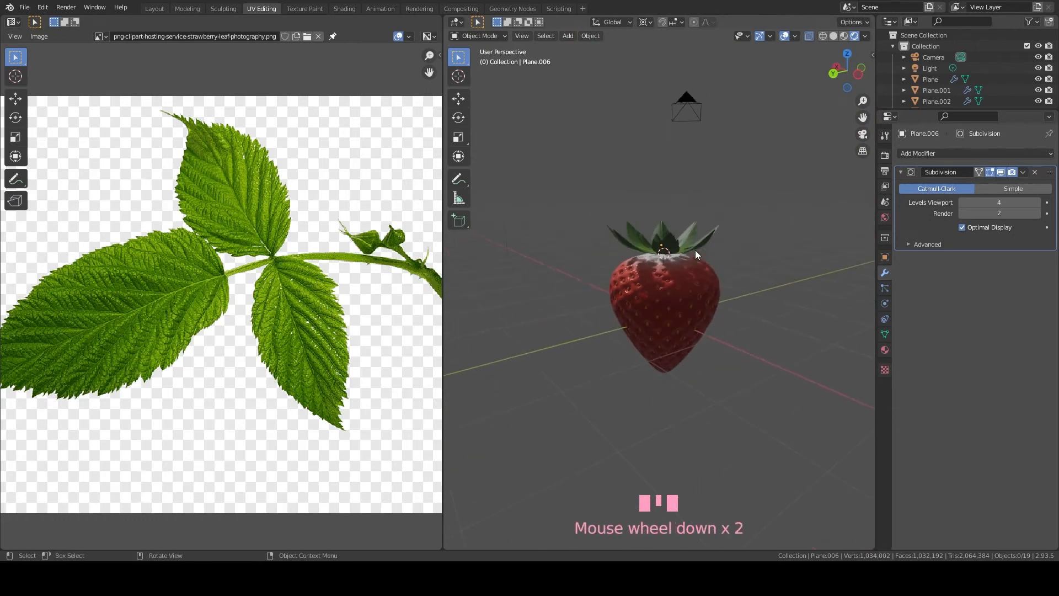
middle_click_drag(697, 252, 703, 277)
scroll(704, 269, "up", 3)
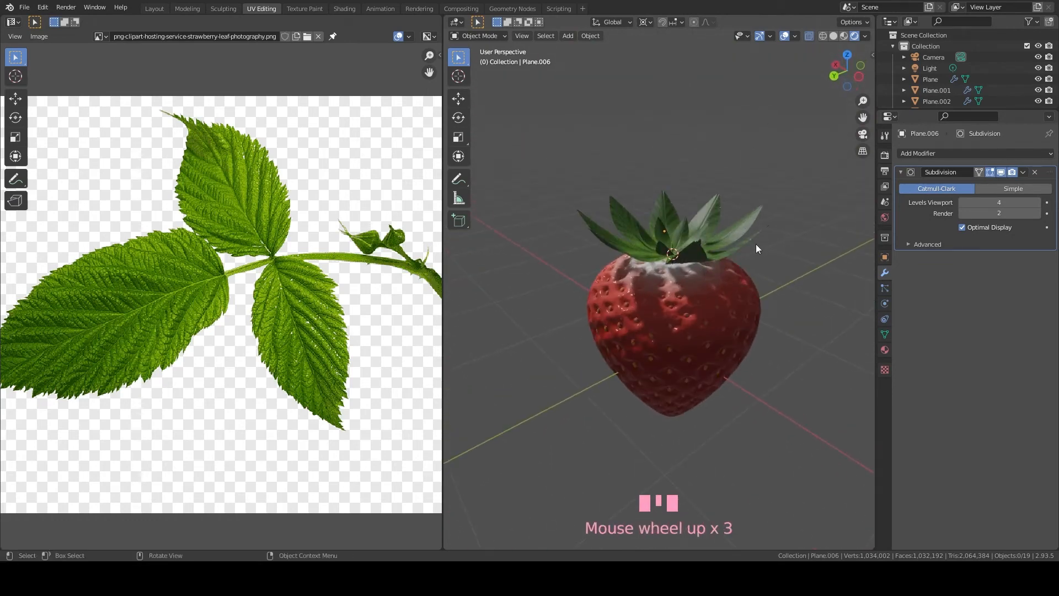
middle_click_drag(725, 270, 701, 270)
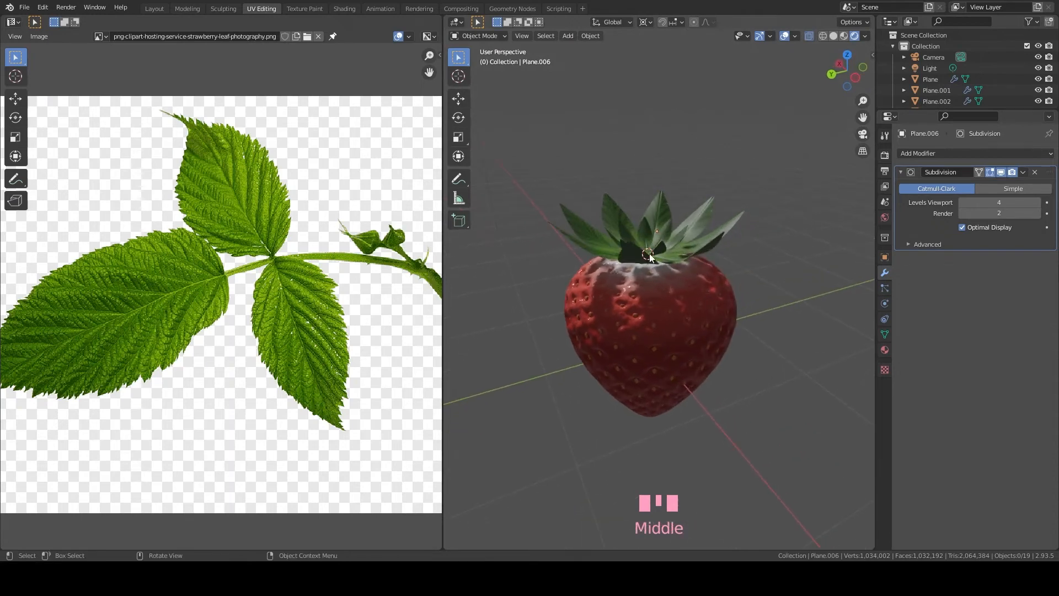
scroll(700, 144, "down", 3)
scroll(651, 289, "up", 5)
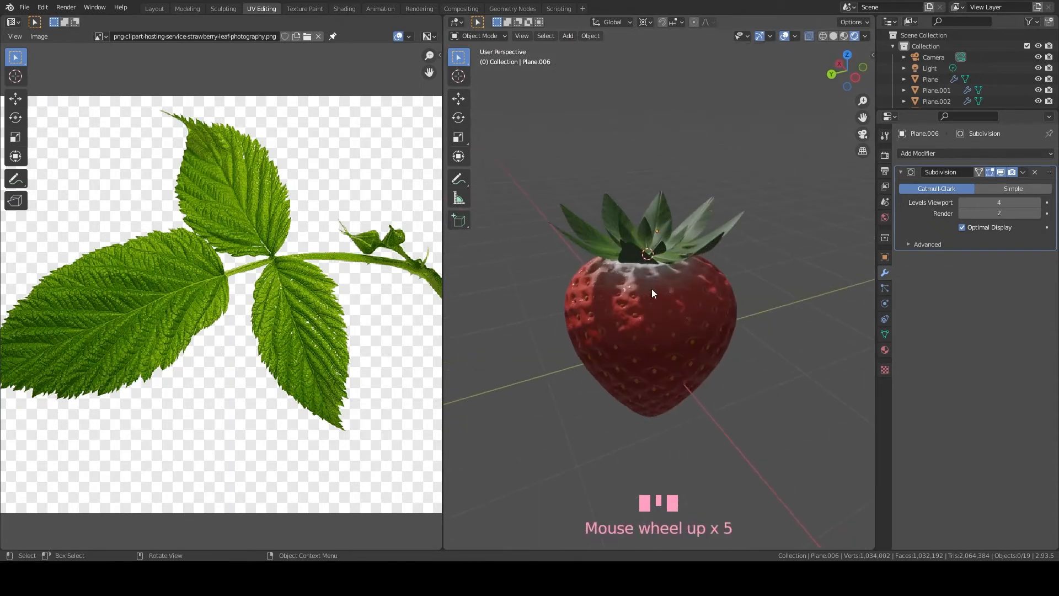
mouse_move(652, 290)
middle_mouse_down()
mouse_move(651, 276)
mouse_move(652, 319)
mouse_move(662, 277)
middle_mouse_up()
scroll(652, 319, "up", 2)
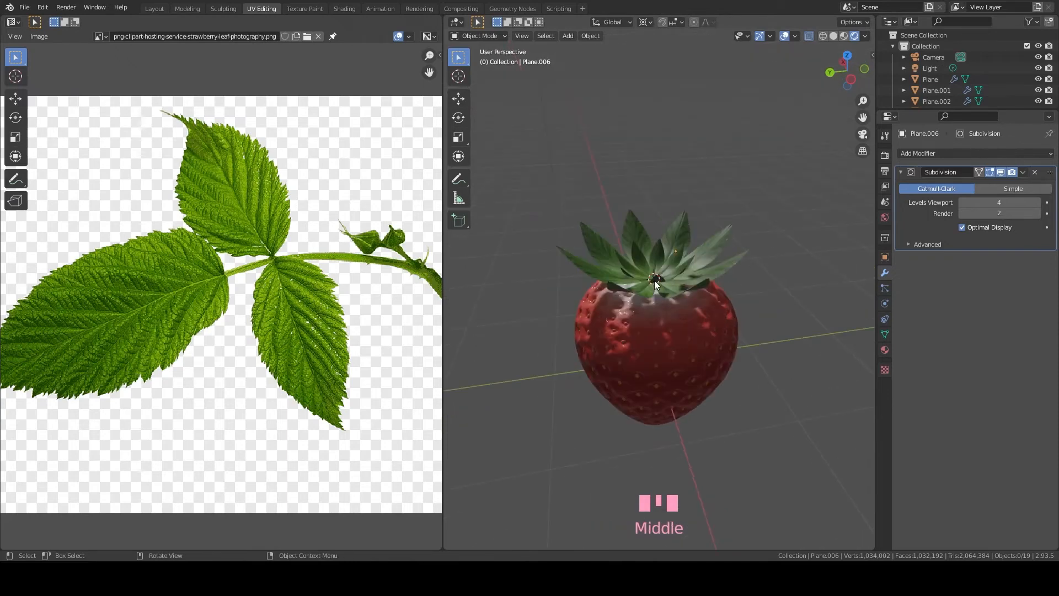
scroll(655, 283, "up", 1)
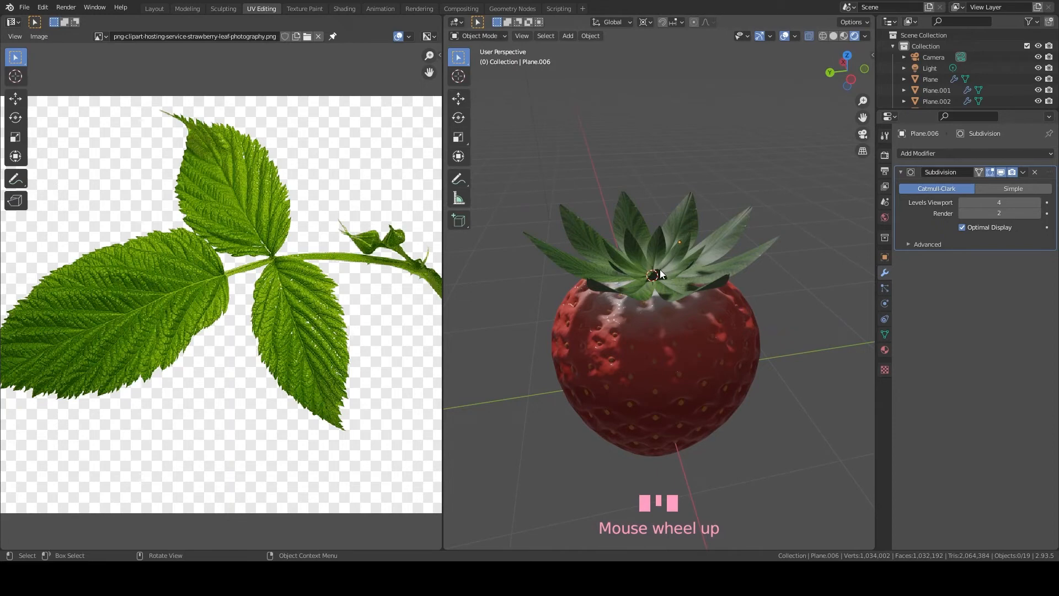
Switch to the Modeling workspace and add a Bezier curve at the 3D cursor on top of the strawberry
left_click(187, 8)
scroll(478, 220, "down", 2)
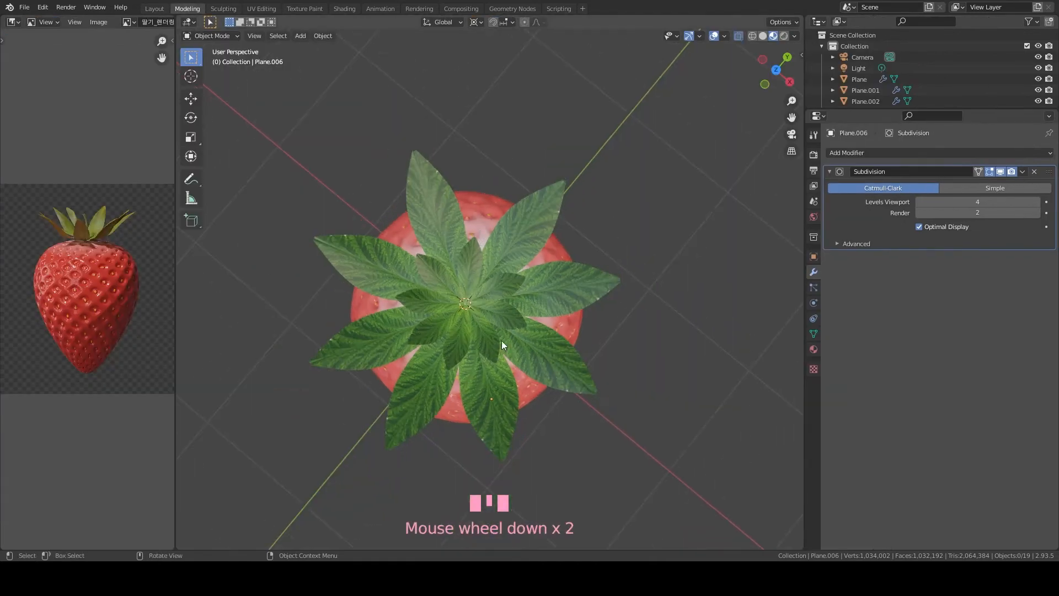
middle_click_drag(501, 339, 539, 253)
scroll(498, 324, "down", 2)
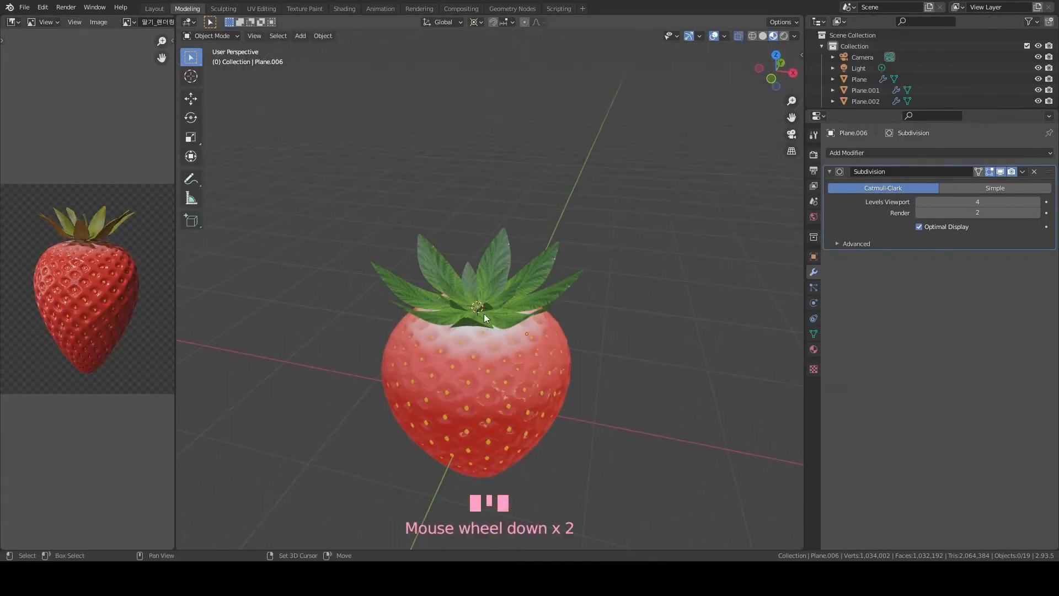
key("shift+a")
mouse_move(454, 322)
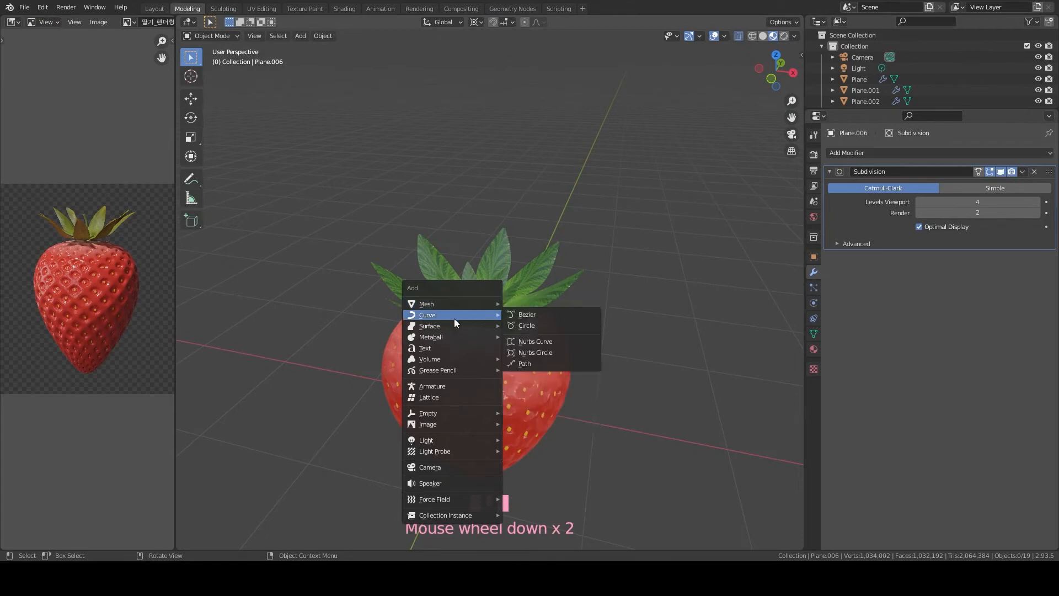
left_click(538, 314)
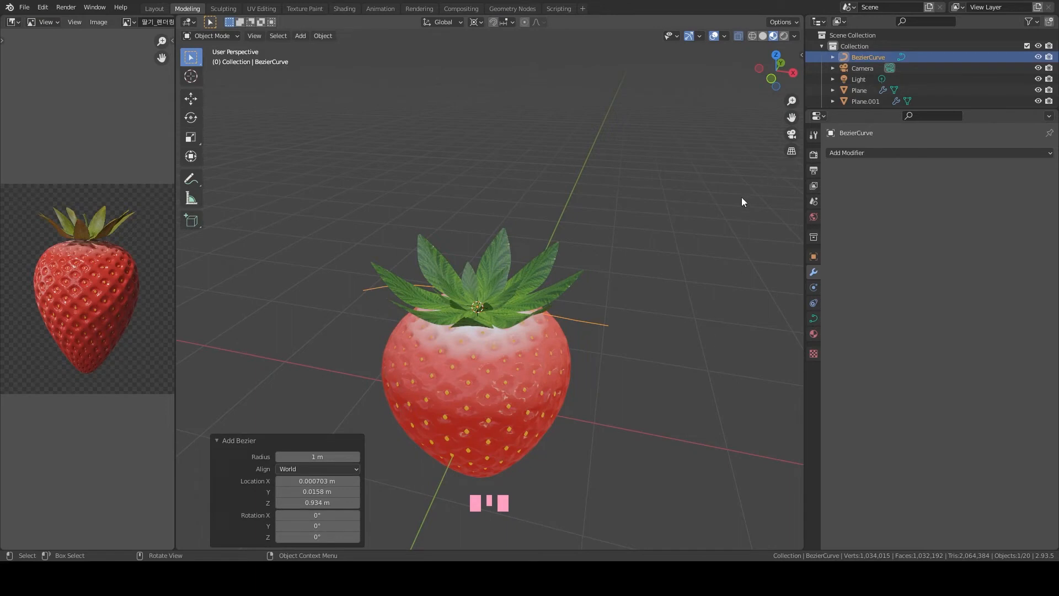
Set the curve's rotation to 0° in X and 90° in Y, and shift it slightly over the leaf centre
key("n")
left_click(736, 133)
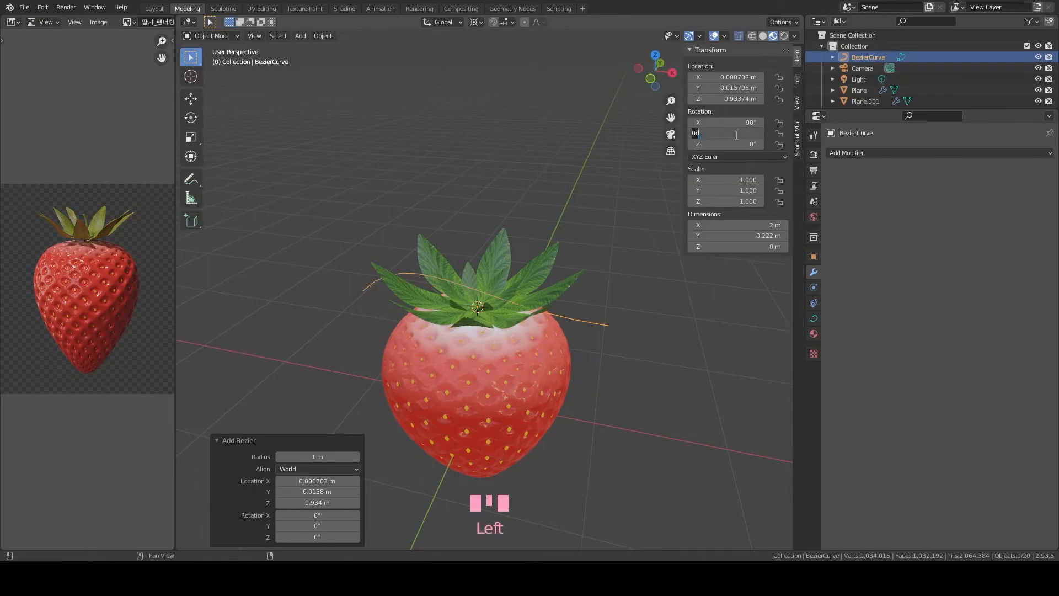
middle_click_drag(488, 251, 585, 253)
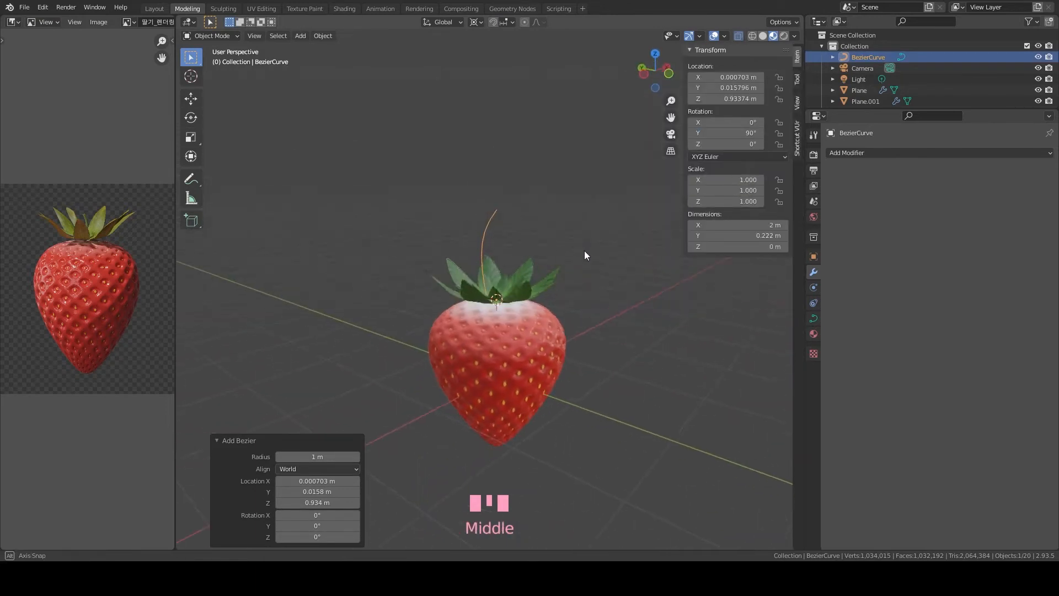
middle_click_drag(519, 295, 519, 299)
key("g")
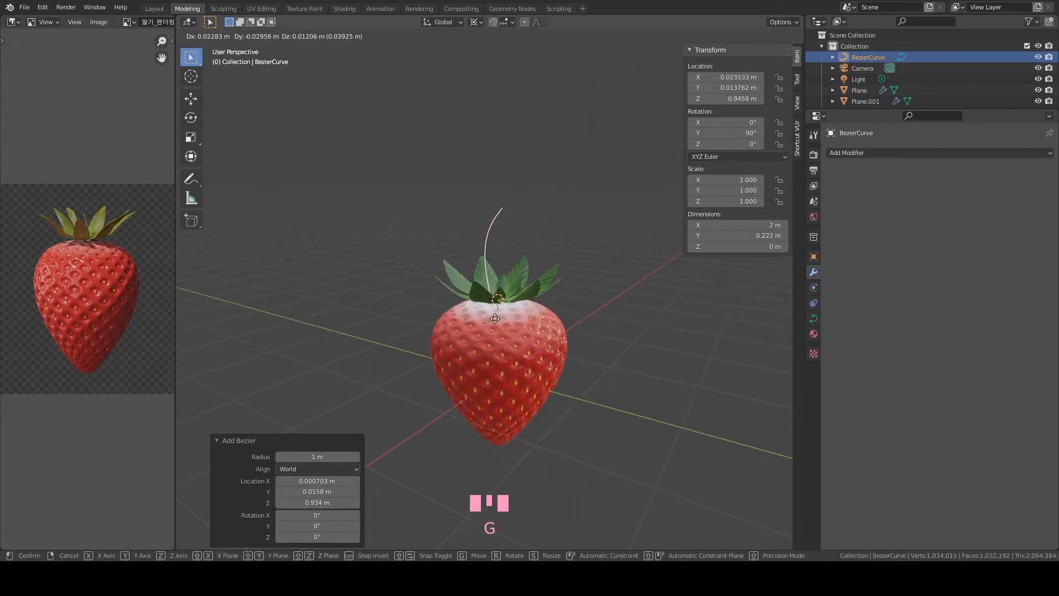
left_click(503, 307)
Enter Edit Mode on the Bezier curve and select only its upper control point
middle_click_drag(500, 311, 603, 282)
key("Tab")
scroll(643, 229, "down", 3)
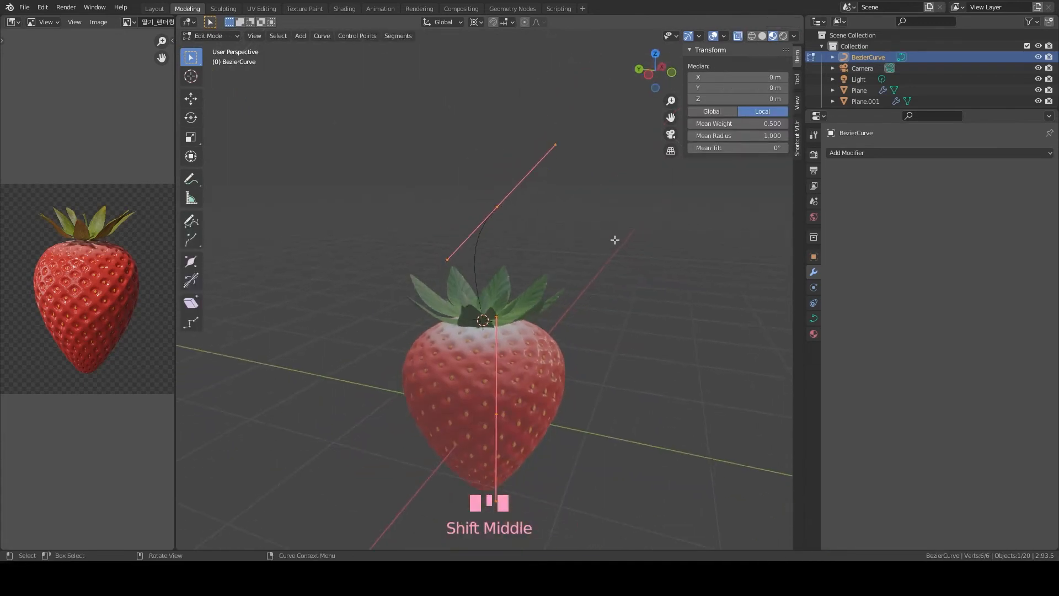
left_click_drag(485, 194, 515, 237)
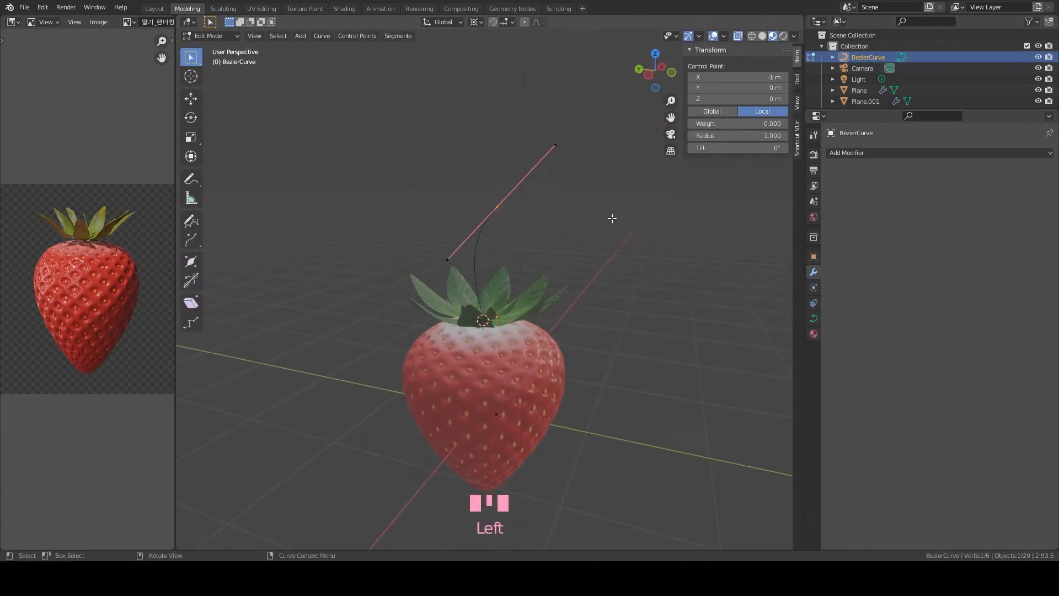
key("r")
right_click(615, 250)
key("r")
right_click(628, 159)
scroll(544, 149, "up", 1)
middle_click_drag(544, 149, 619, 175, "shift")
key("r")
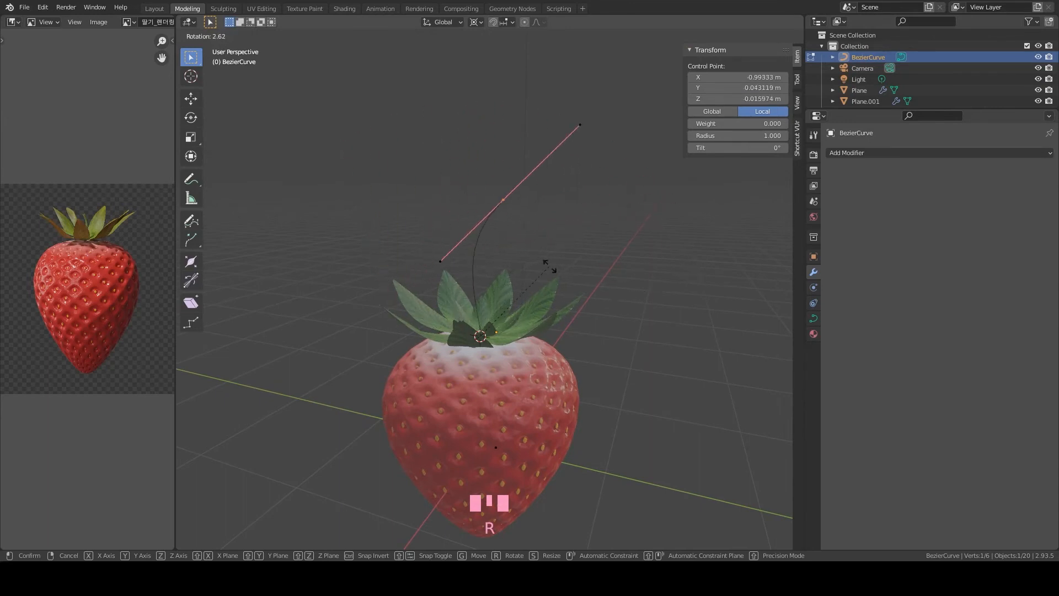
right_click(694, 337)
left_click_drag(468, 156, 519, 231)
key("r")
right_click(588, 232)
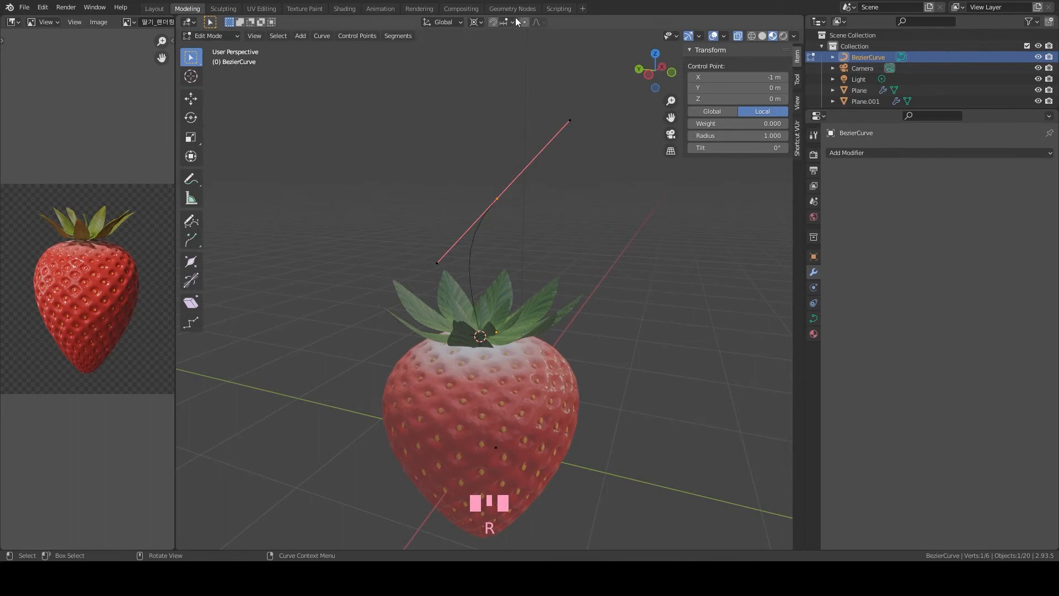
Set the transform pivot point to Individual Origins
left_click(474, 23)
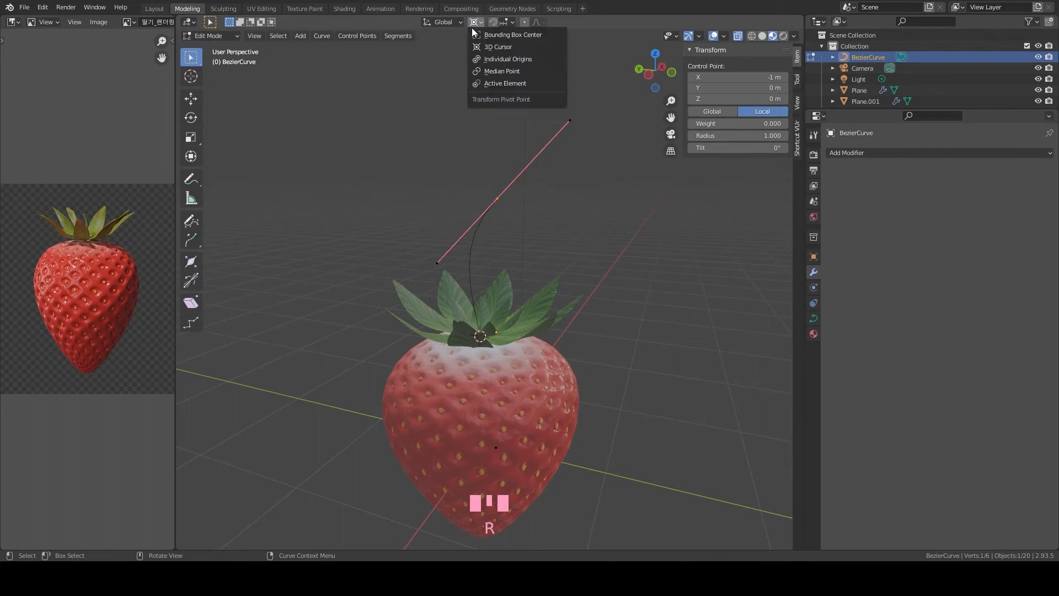
left_click(558, 60)
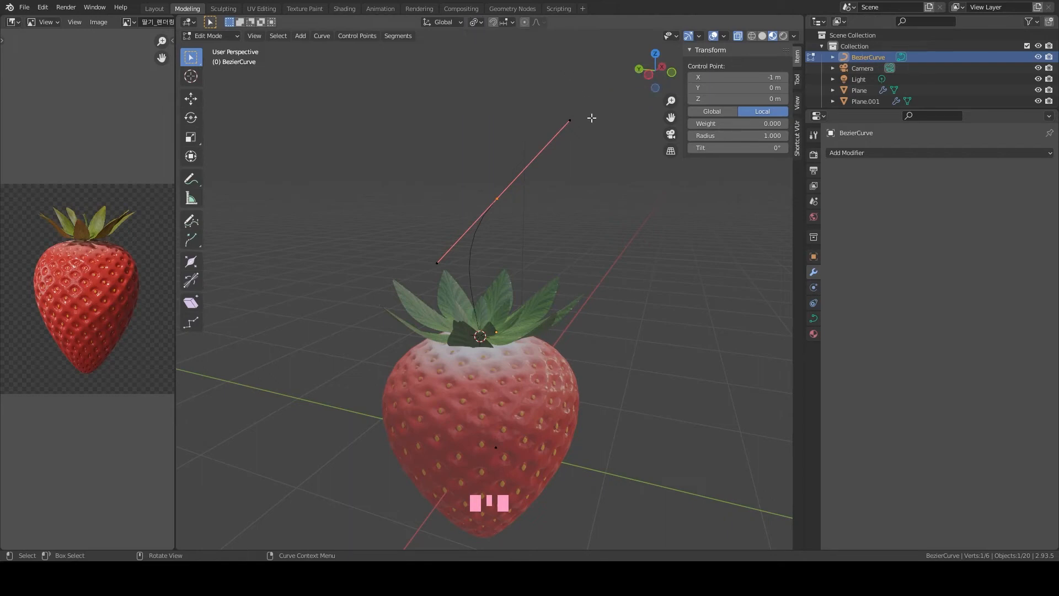
Rotate and scale the upper control point's handles so the top of the stem curve bends over sideways
key("r")
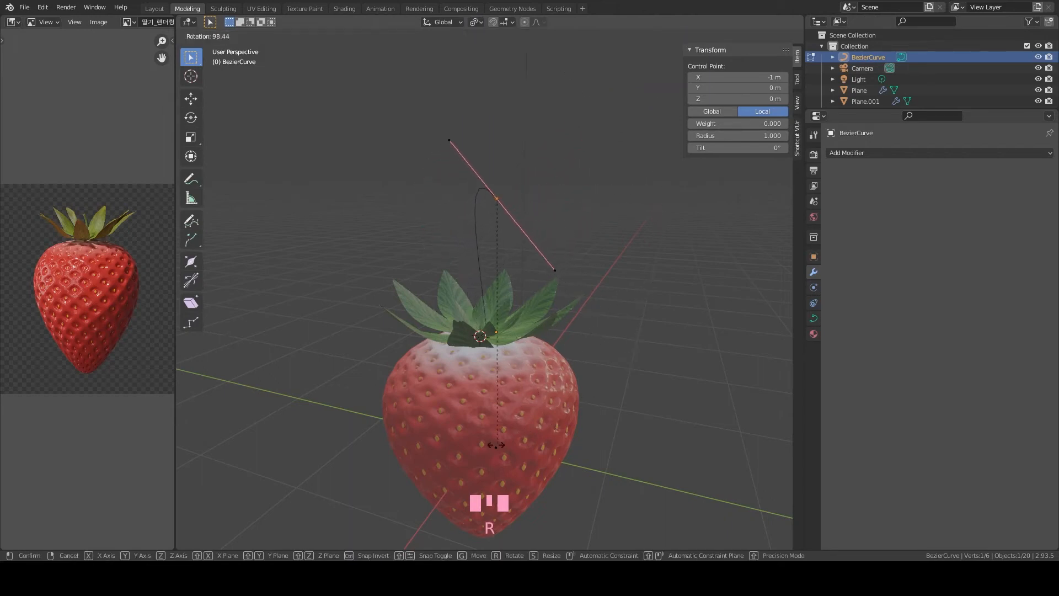
left_click(422, 452)
key("s")
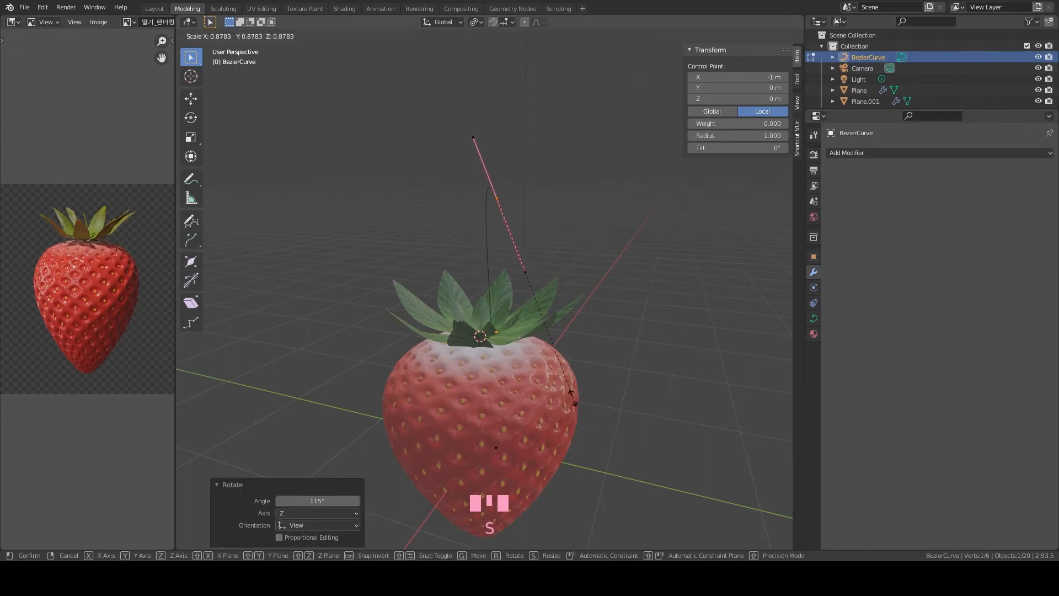
left_click(551, 315)
key("r")
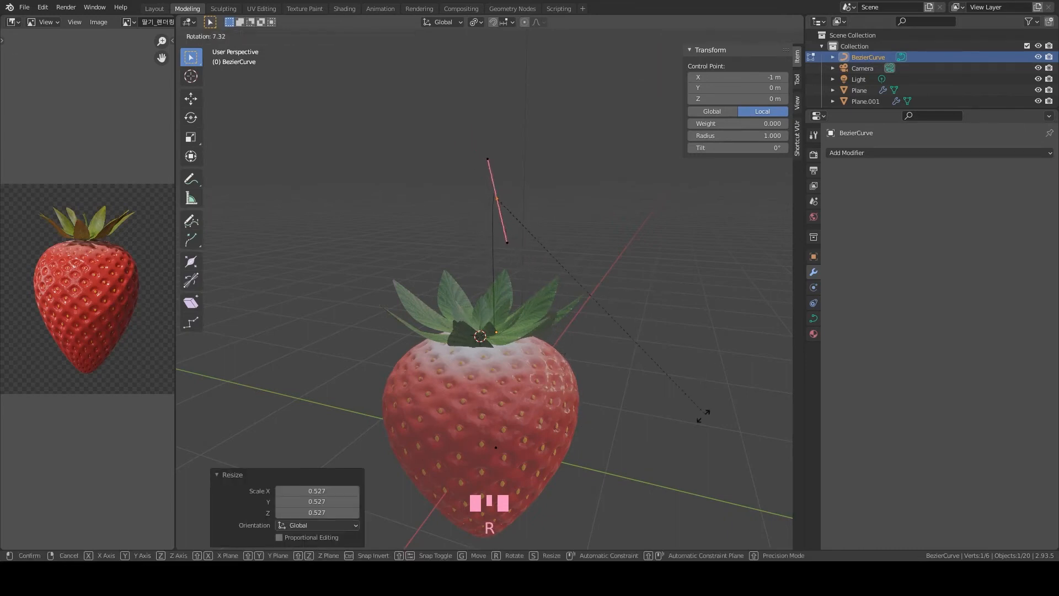
left_click(727, 387)
key("s")
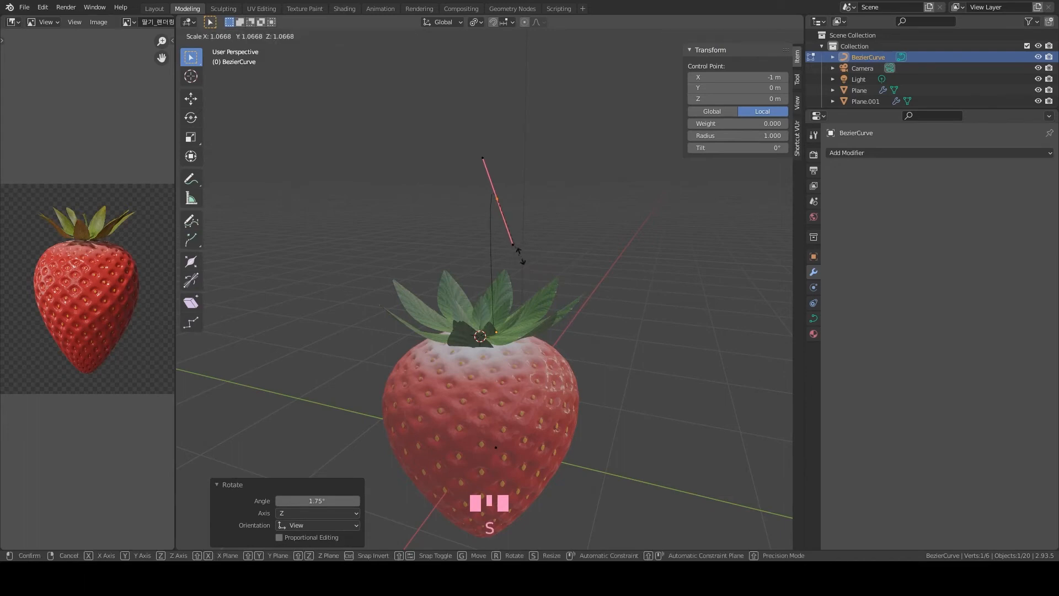
left_click(541, 253)
key("r")
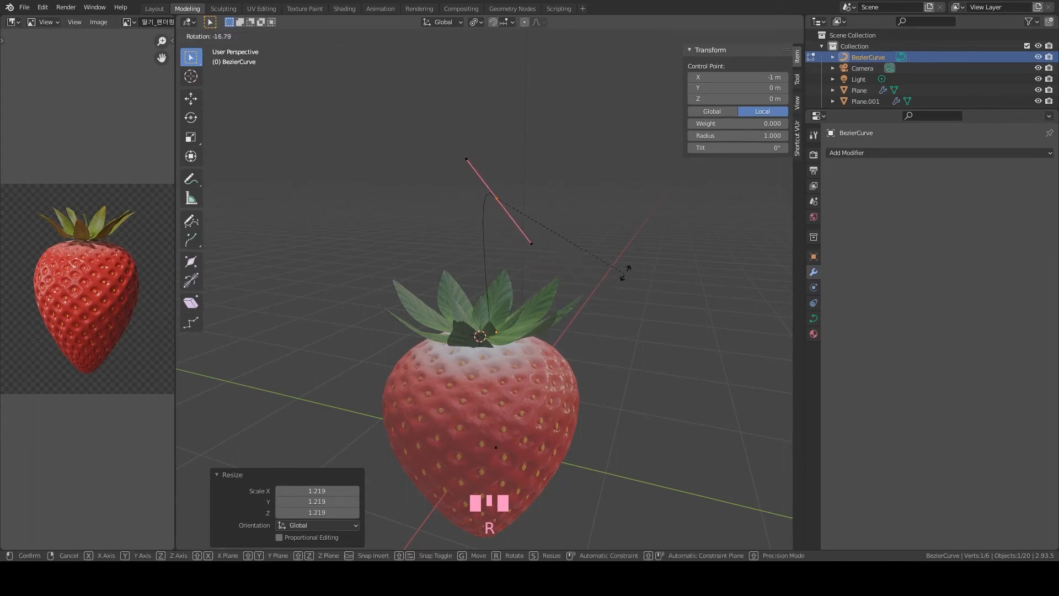
left_click(631, 257)
Select the curve's lower control point with X-ray off, move it to the leaf centre, and shorten its handles to roughly 0.3 scale
left_click(499, 330)
left_click(507, 312)
left_click(515, 306)
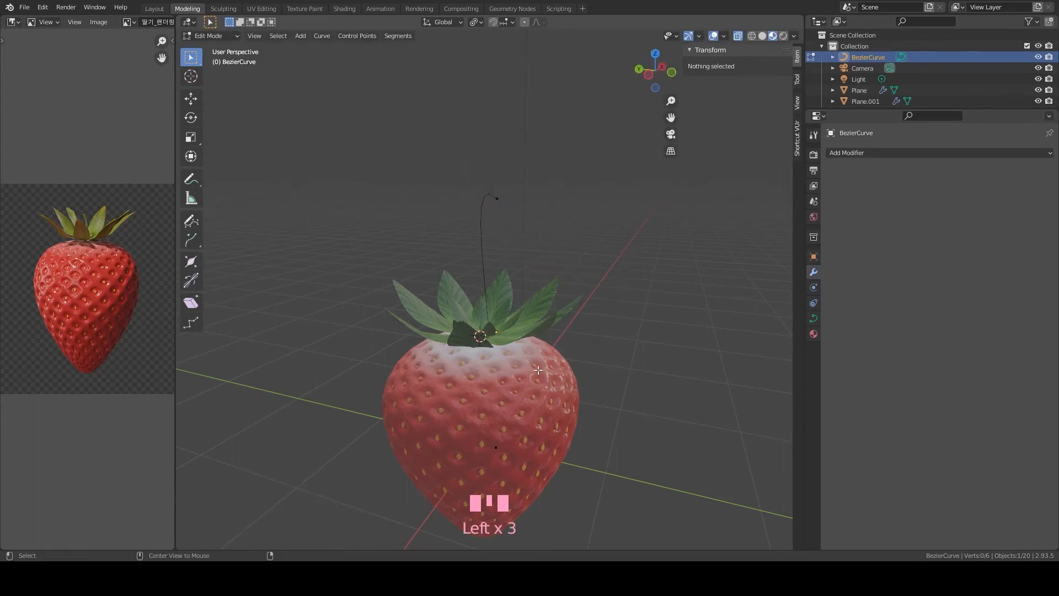
key("alt+z")
middle_click_drag(542, 296, 545, 374)
left_click(514, 341)
middle_click_drag(515, 341, 517, 270)
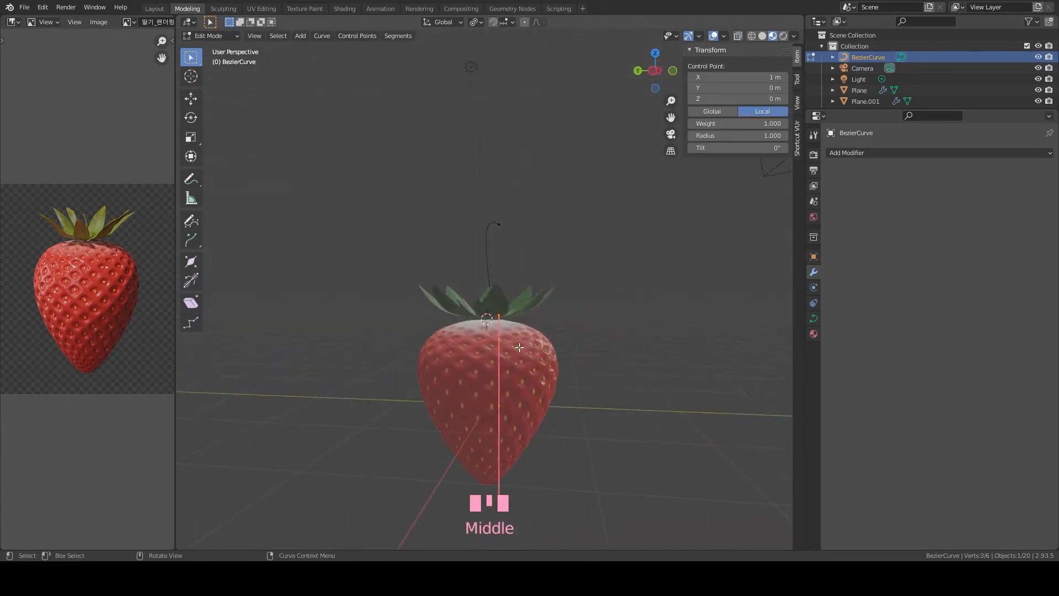
key("g")
left_click(522, 337)
key("s")
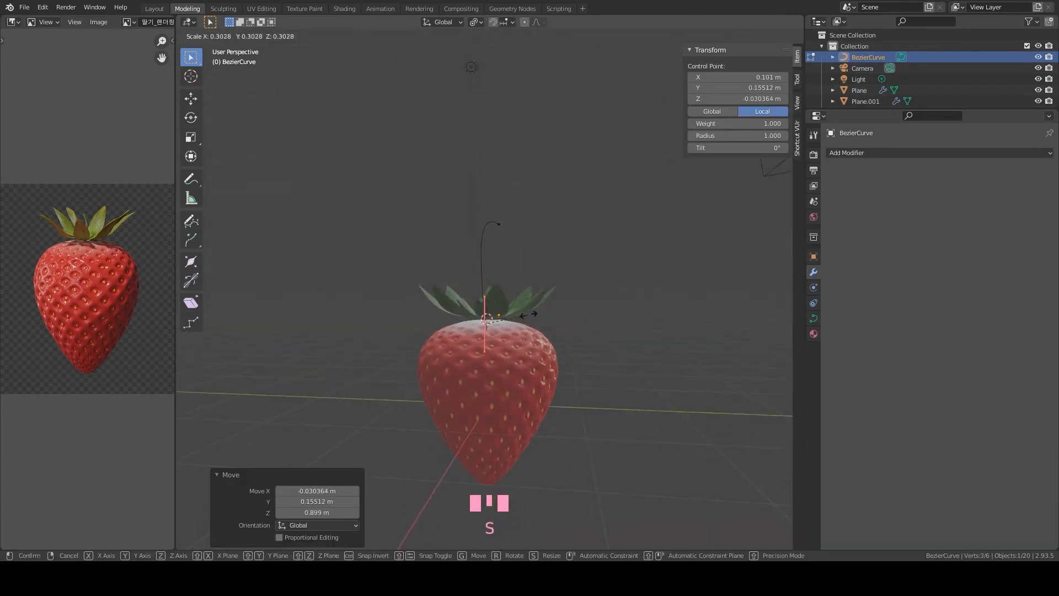
left_click(532, 312)
Lower the curve's upper control point along Z, rescale and rotate its handles into a hooked tip, and return to Object Mode
left_click(515, 234)
key("g")
key("z")
left_click(576, 265)
key("s")
left_click(595, 336)
key("r")
left_click(645, 254)
key("Tab")
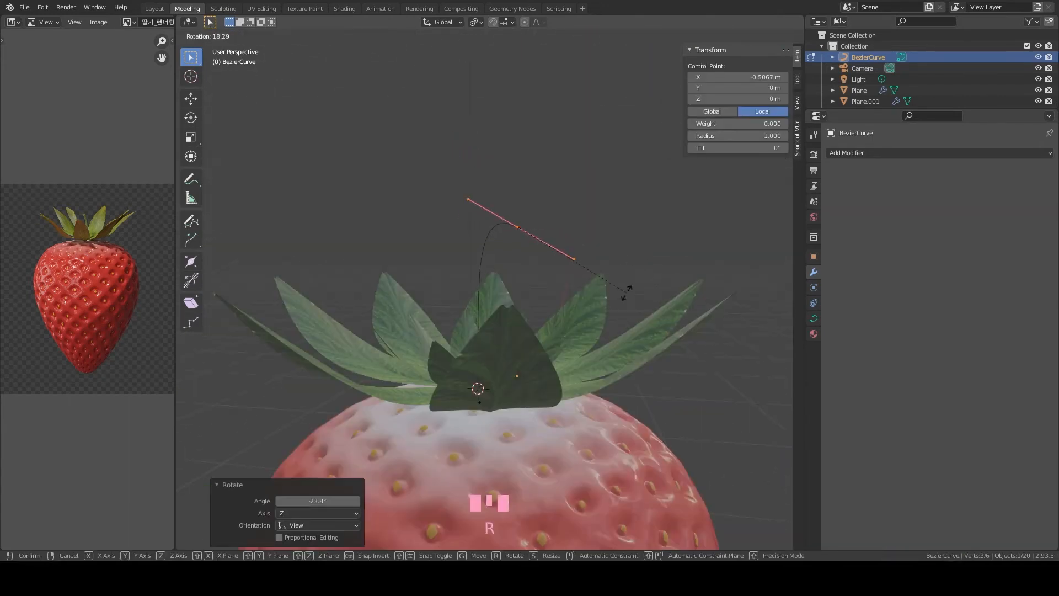
Examine the stem curve's bend and height relative to the leaves and the whole strawberry
scroll(643, 291, "down", 2)
scroll(548, 323, "down", 1)
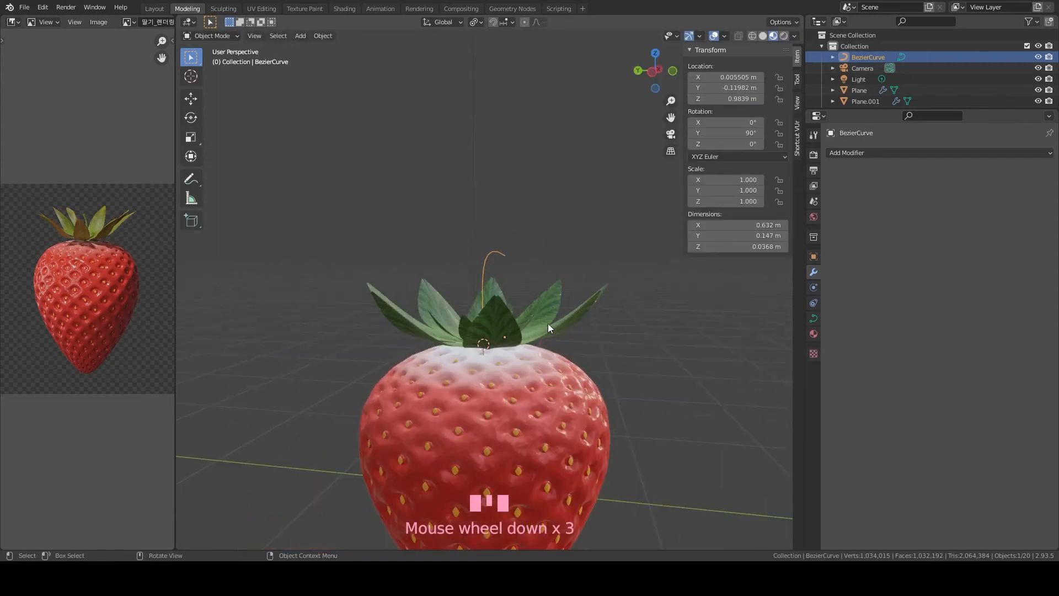
scroll(481, 334, "up", 2)
middle_click_drag(481, 334, 507, 317)
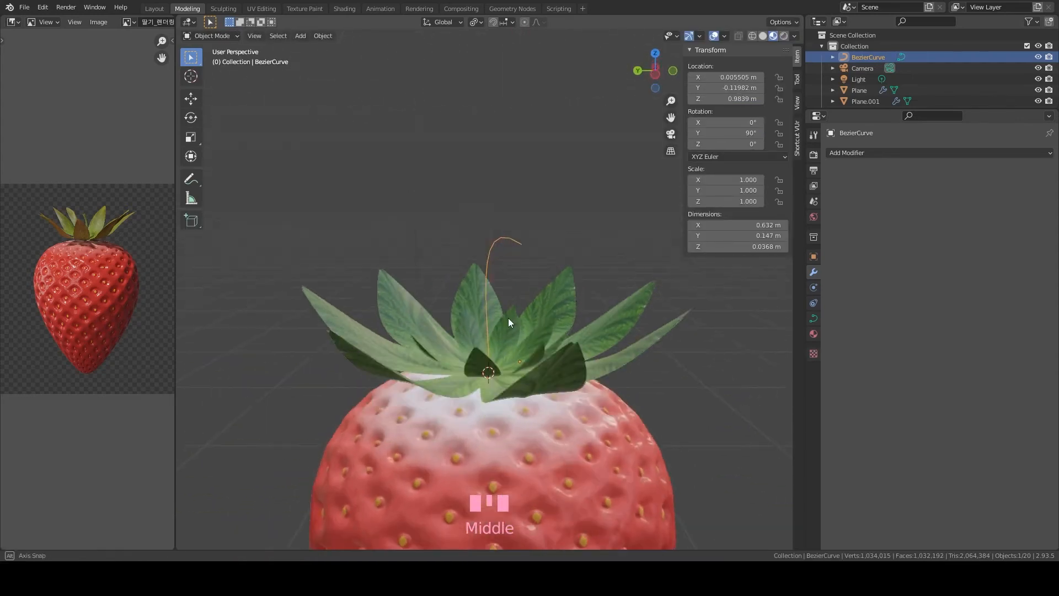
scroll(508, 313, "down", 1)
scroll(508, 313, "up", 3)
key("Tab")
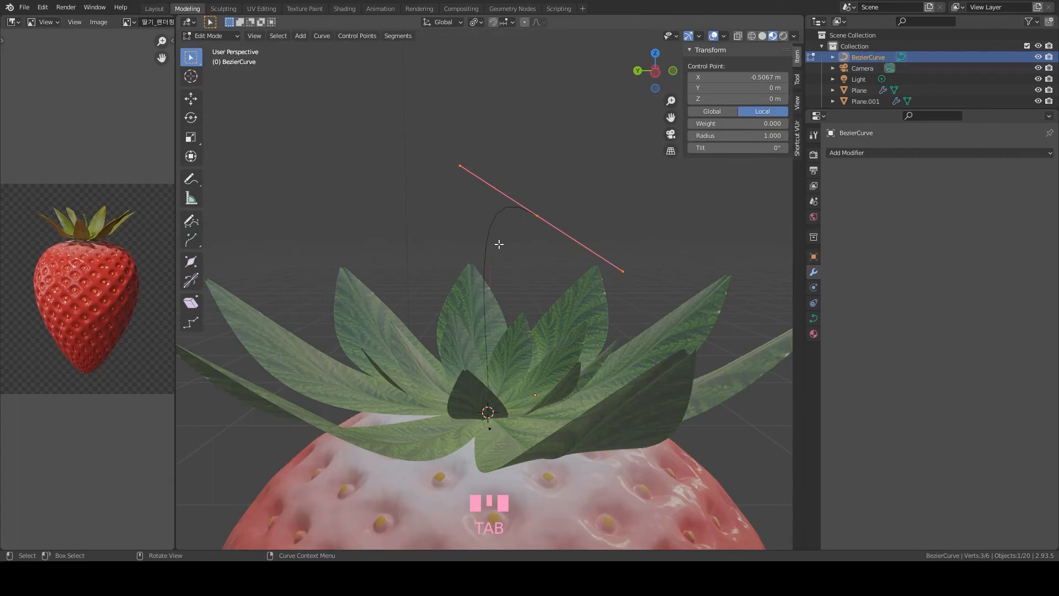
key("Tab")
scroll(587, 333, "down", 1)
middle_click_drag(587, 333, 579, 327, "shift")
scroll(571, 319, "down", 3)
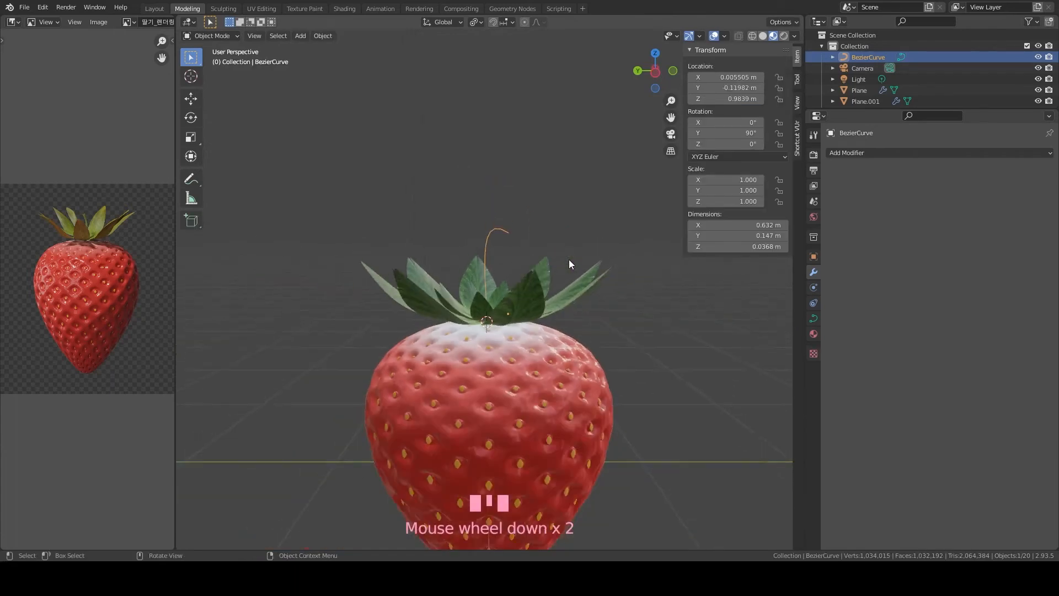
scroll(593, 302, "down", 2)
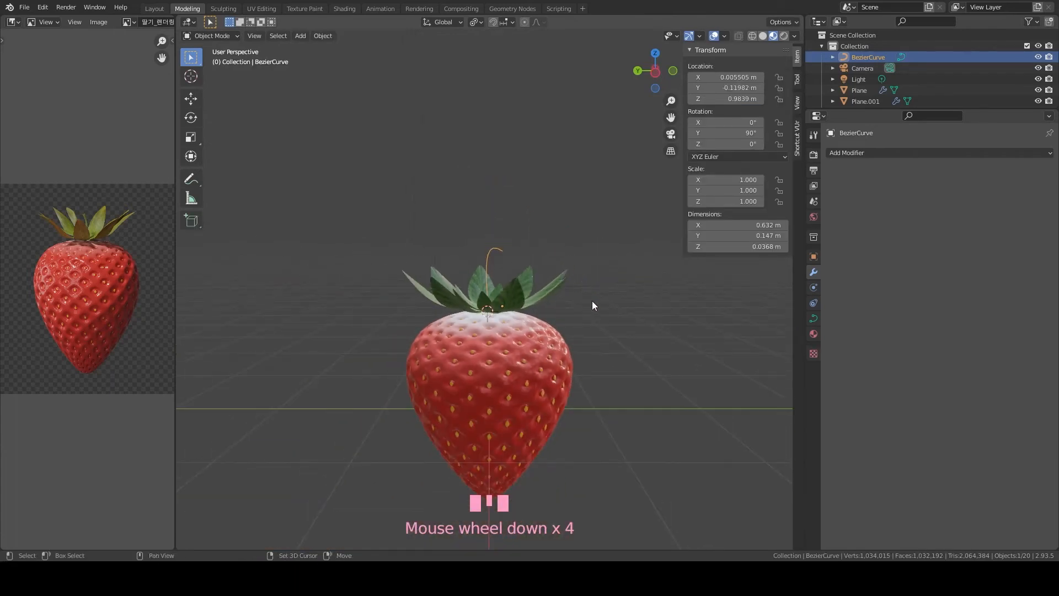
Add a Bezier circle at the 3D cursor and move it about 5.15 m along the X axis
key("shift+a")
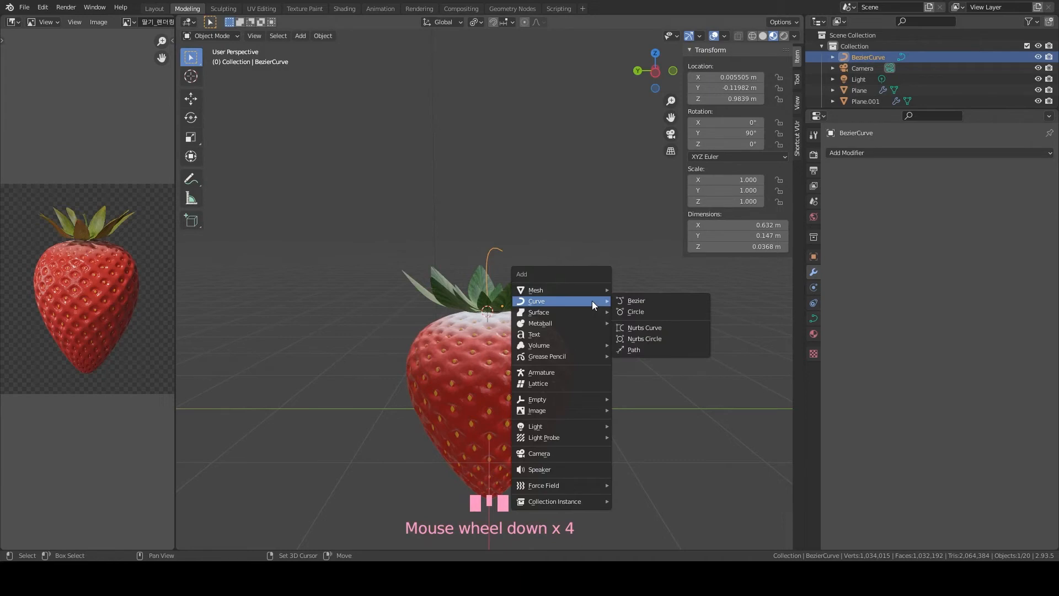
left_click(655, 312)
scroll(544, 305, "down", 1)
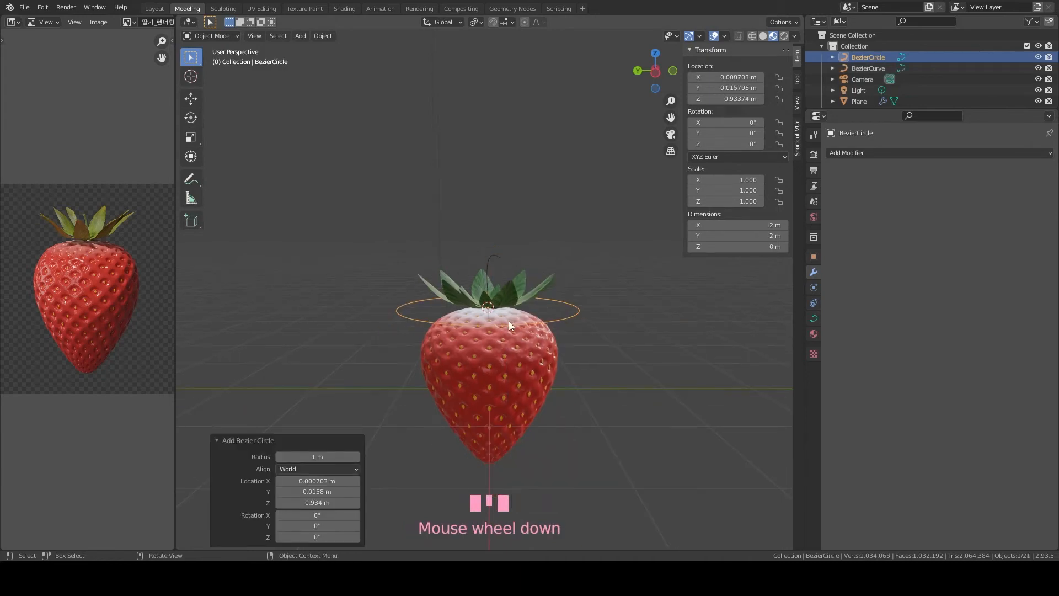
key("g")
key("x")
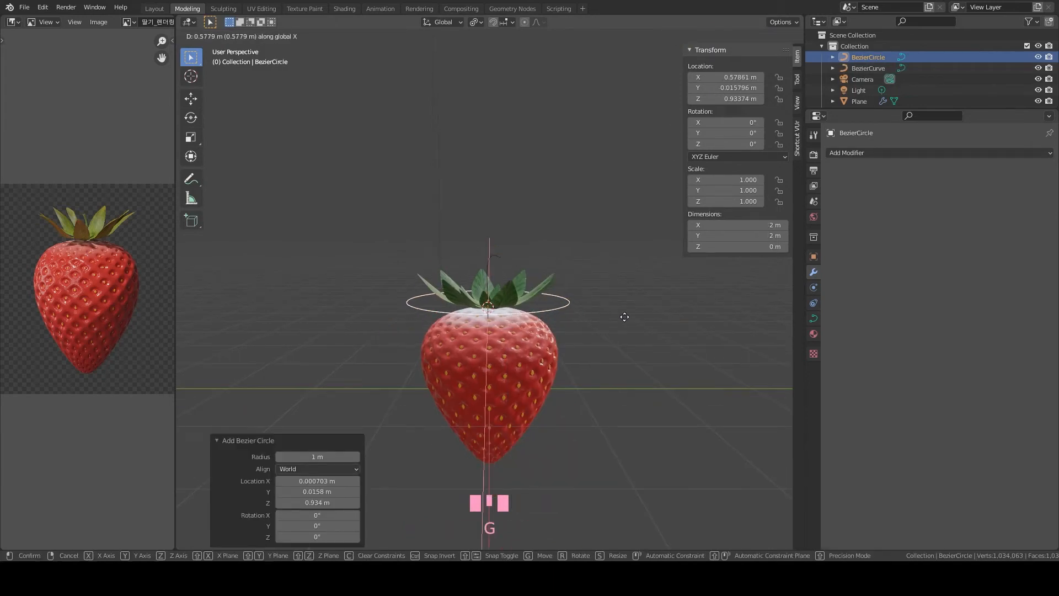
left_click(623, 292)
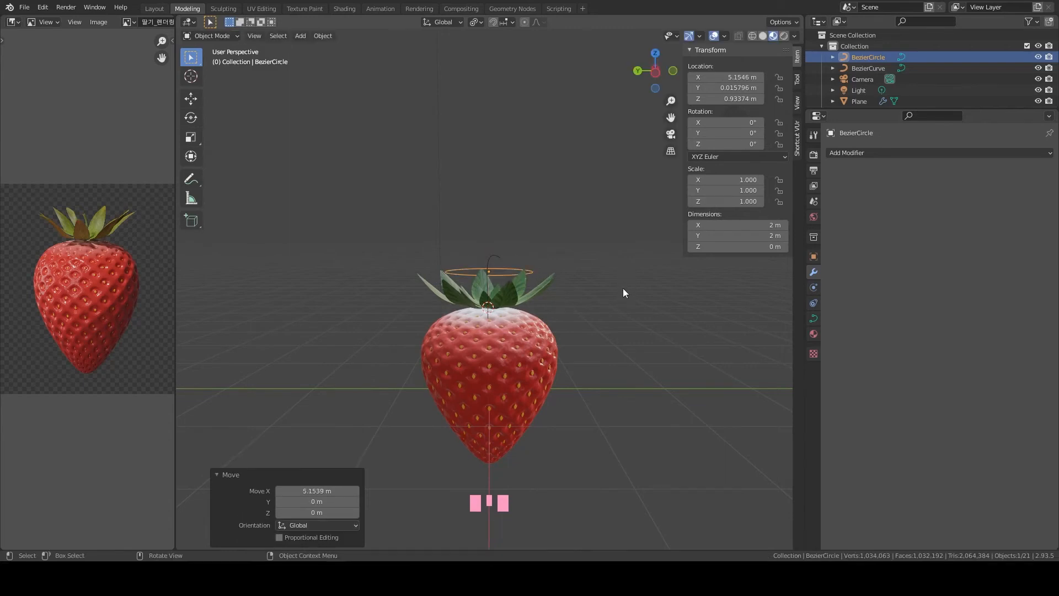
In front view, shrink the Bezier circle to about 0.129 scale and bring it beside the strawberry at about X 1.69 m
key("grave")
scroll(598, 315, "up", 1)
scroll(598, 321, "down", 4)
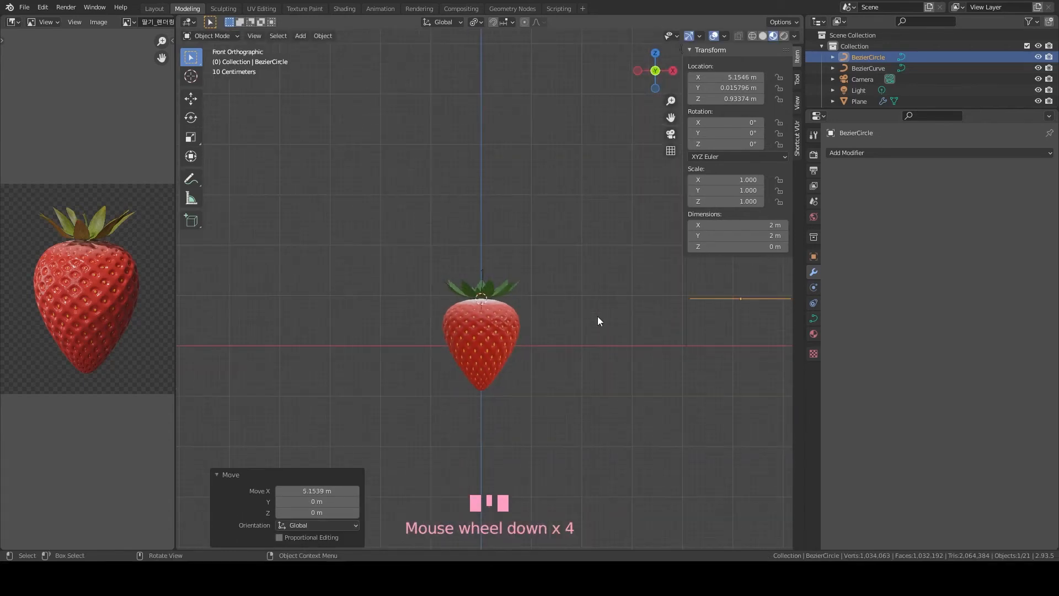
key("s")
left_click(740, 321)
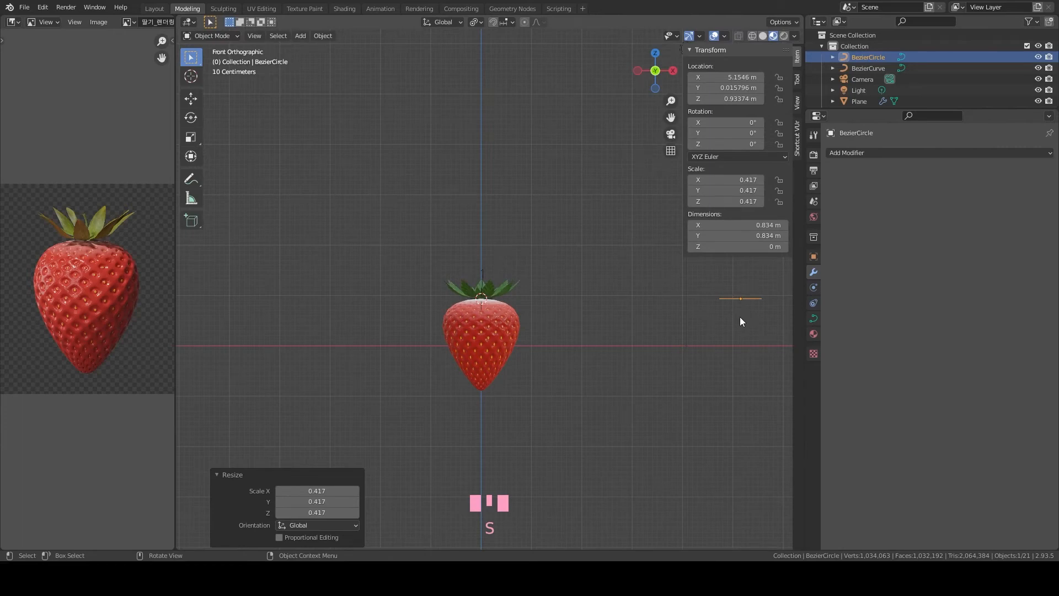
key("s")
left_click(512, 324)
scroll(490, 284, "up", 4)
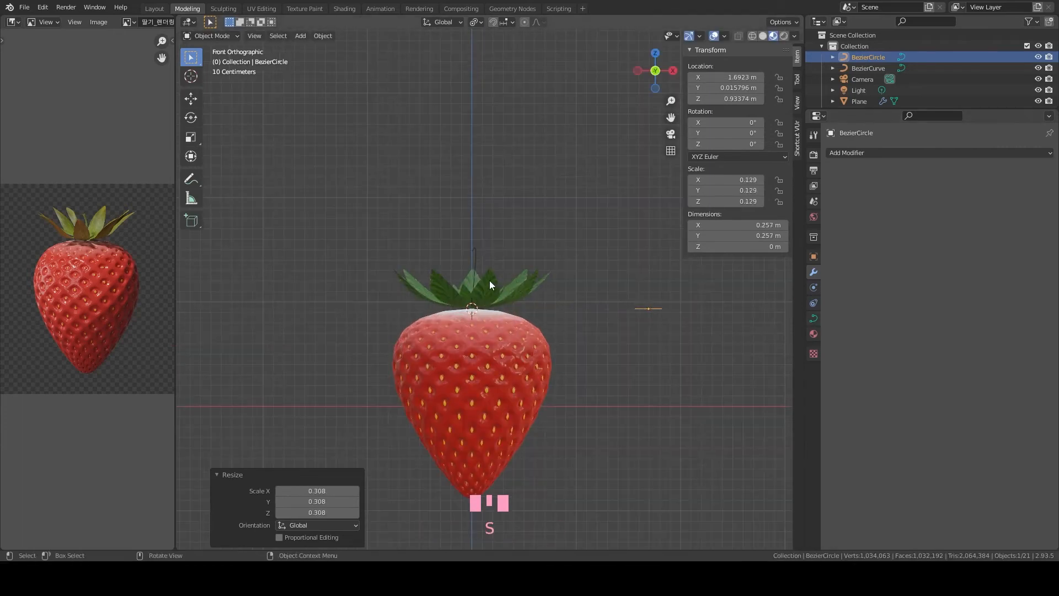
Select the stem curve and set its bevel type to Object, using BezierCircle as the bevel object
left_click(814, 318)
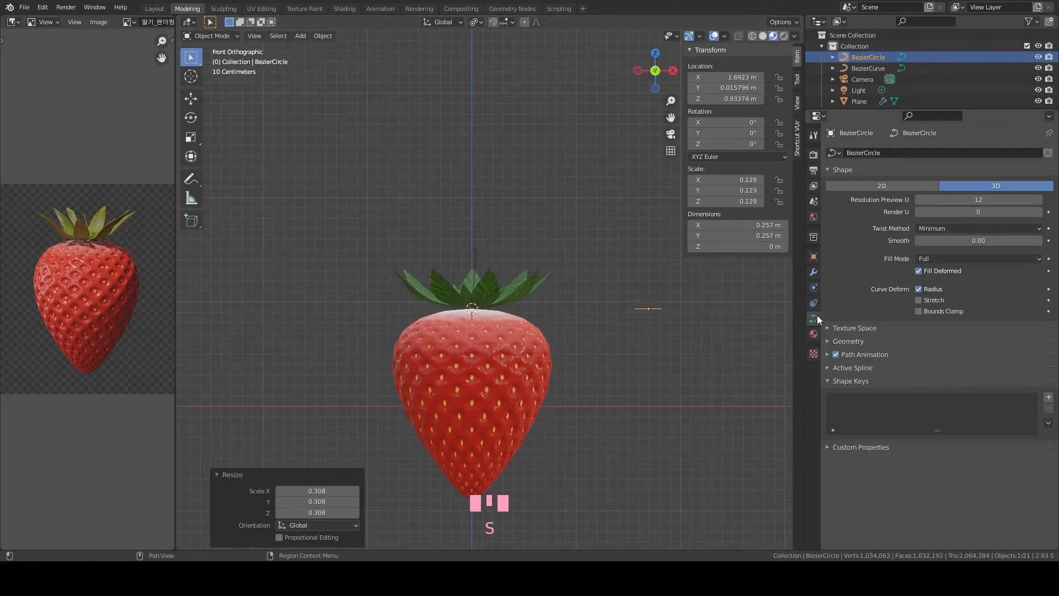
left_click_drag(446, 227, 501, 256)
left_click(480, 256)
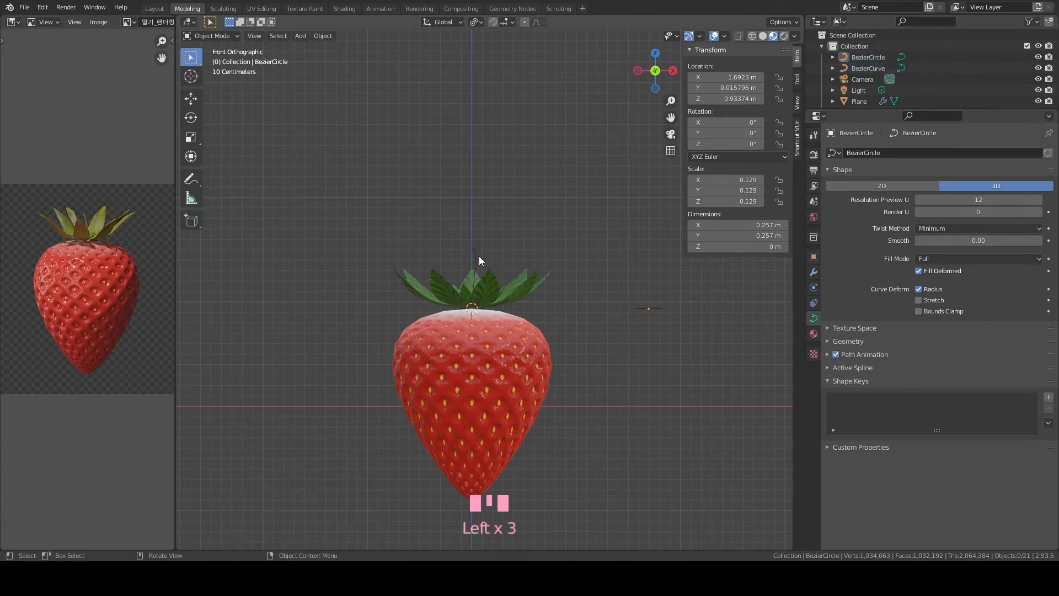
left_click(478, 257)
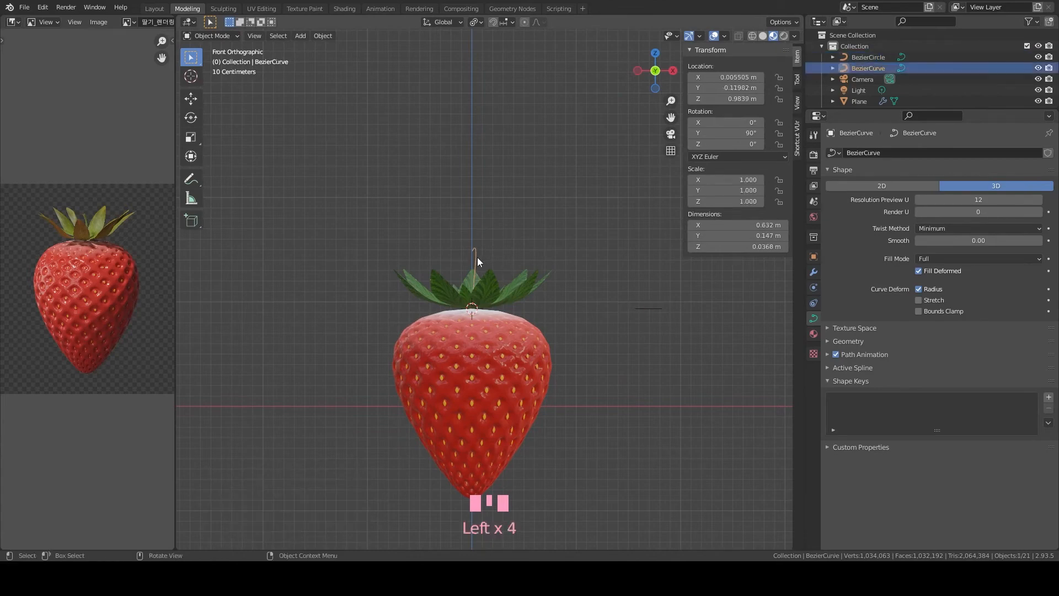
left_click(845, 341)
left_click(929, 437)
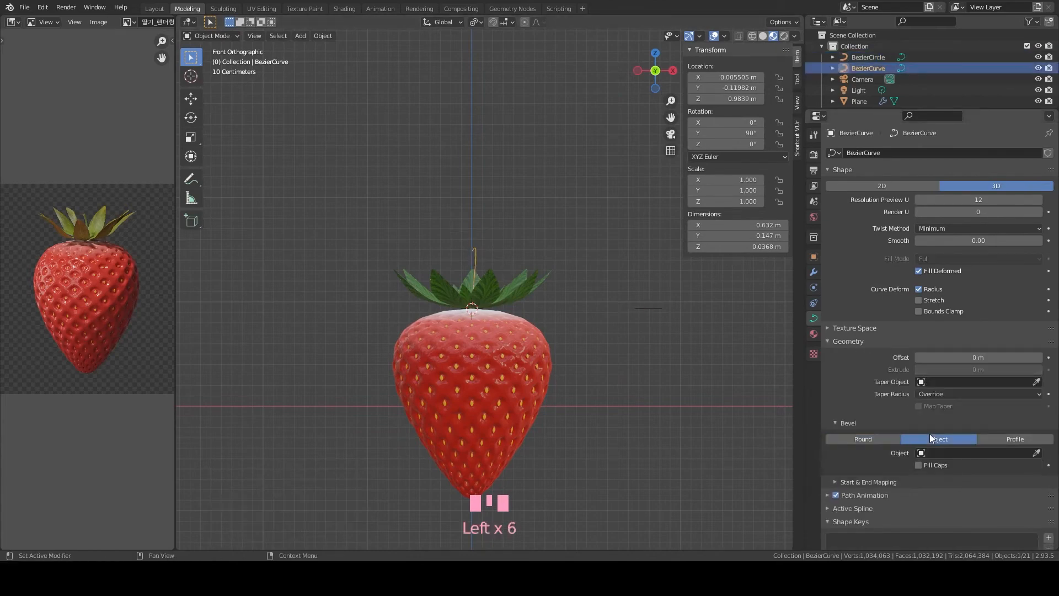
left_click(1037, 453)
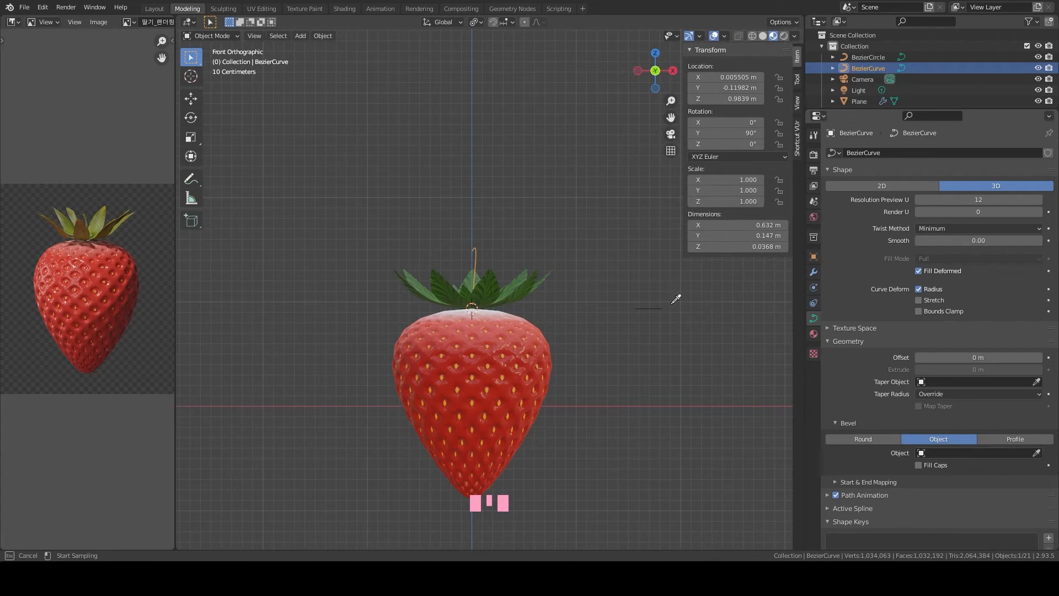
left_click(638, 306)
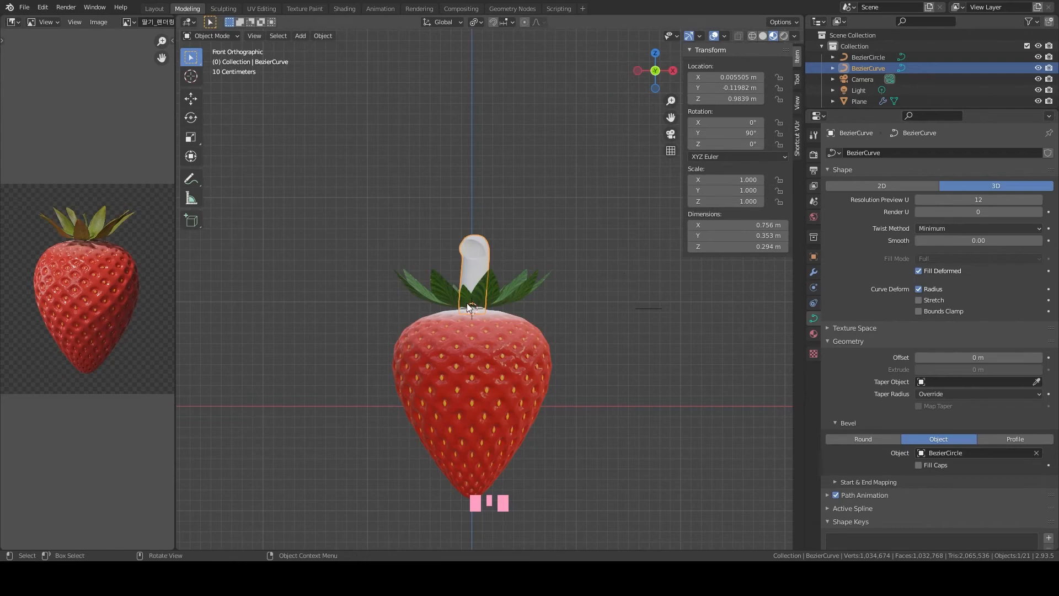
Scale the Bezier circle down to about 0.033 to make the stem thinner
scroll(466, 304, "up", 2)
middle_click_drag(439, 334, 485, 338)
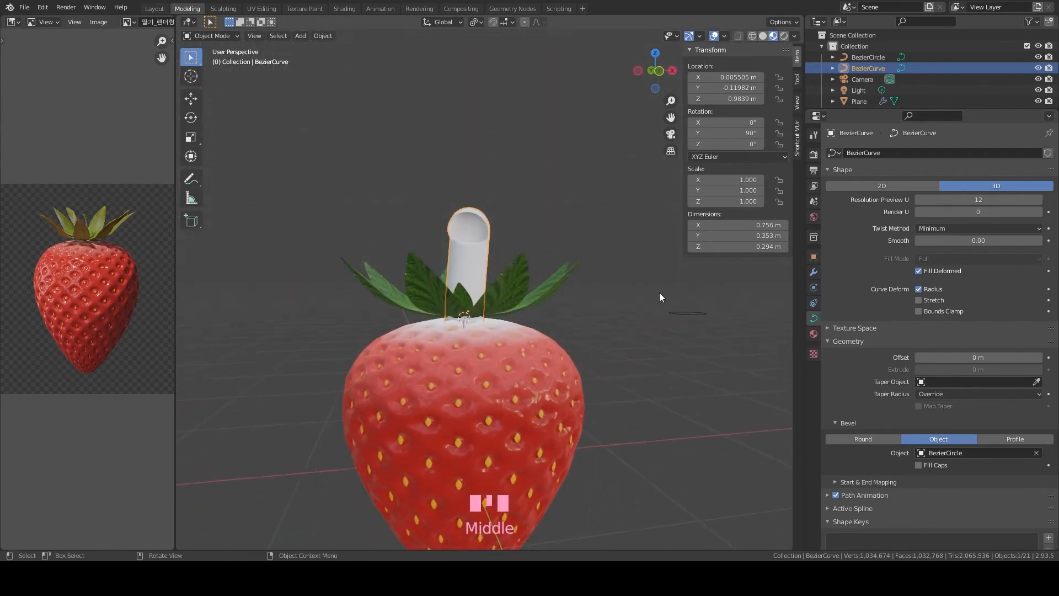
left_click(687, 314)
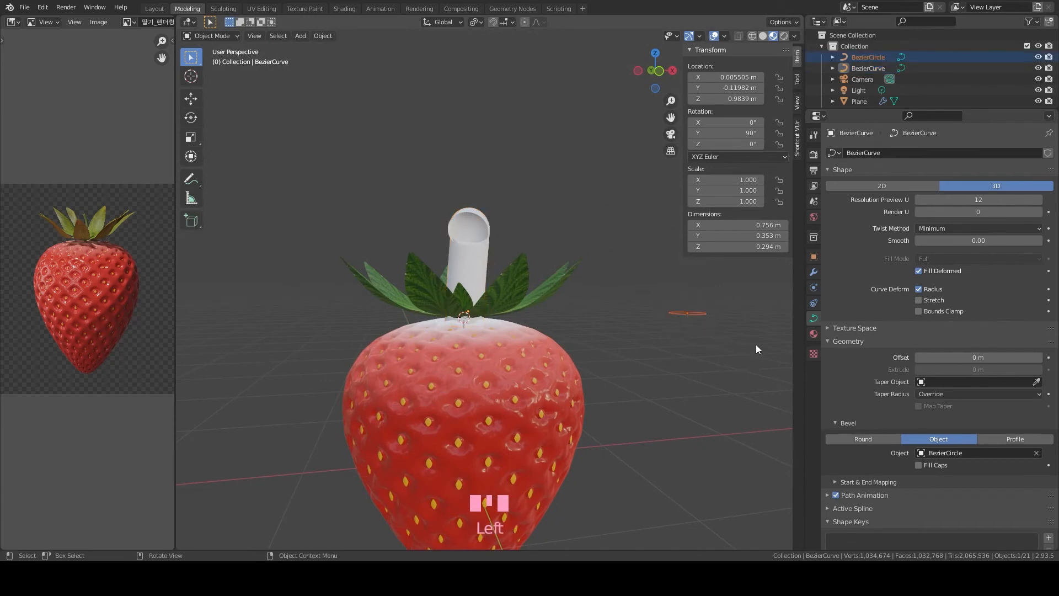
left_click(697, 313)
key("s")
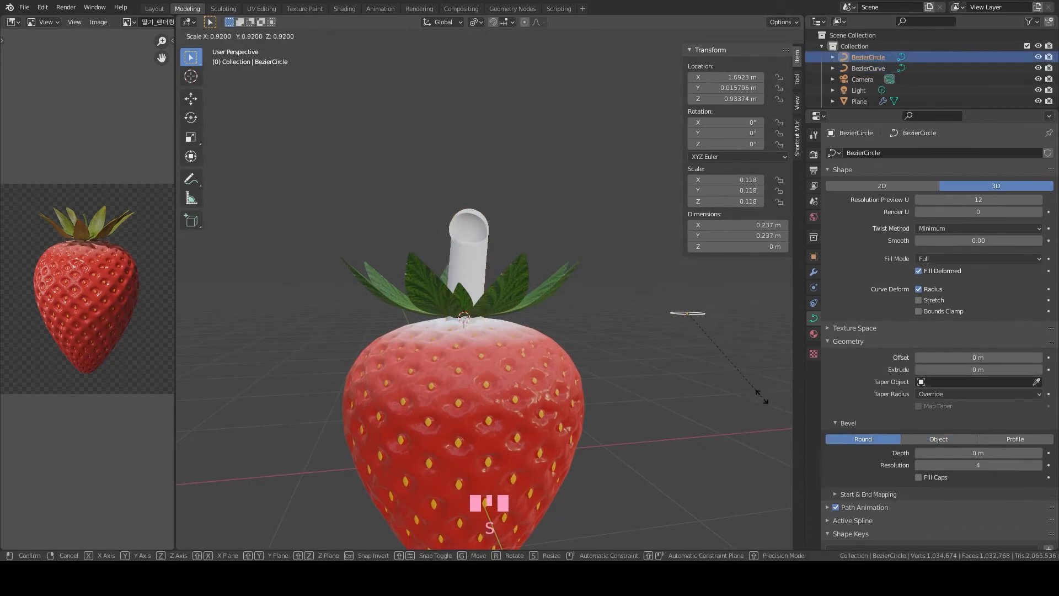
left_click(713, 328)
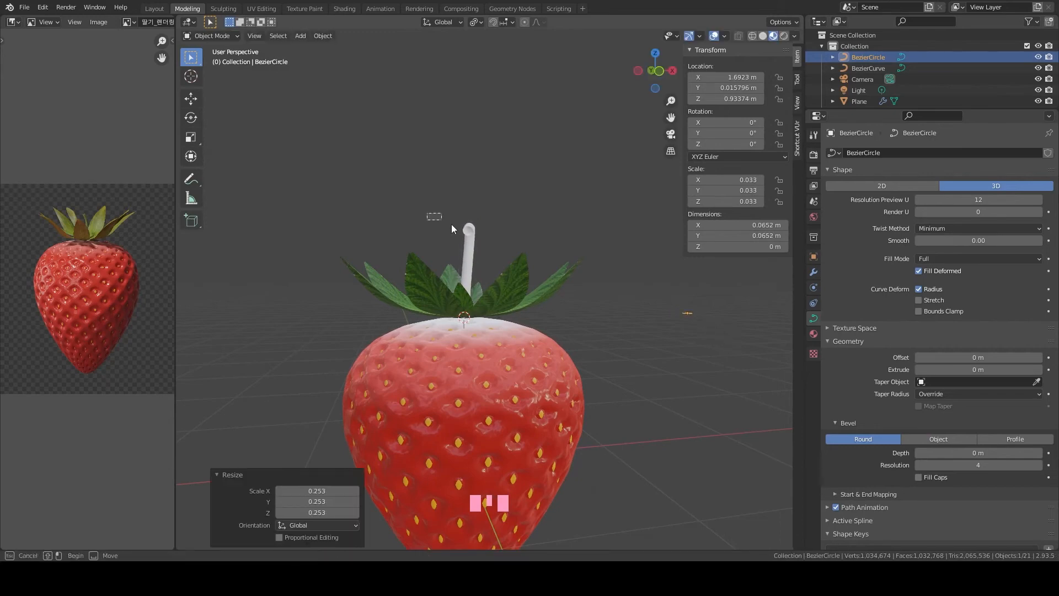
Examine the beveled stem from several angles to judge its thickness and how it meets the leaves
left_click(466, 234)
middle_click_drag(417, 259, 521, 299)
left_click(587, 279)
scroll(521, 288, "up", 3)
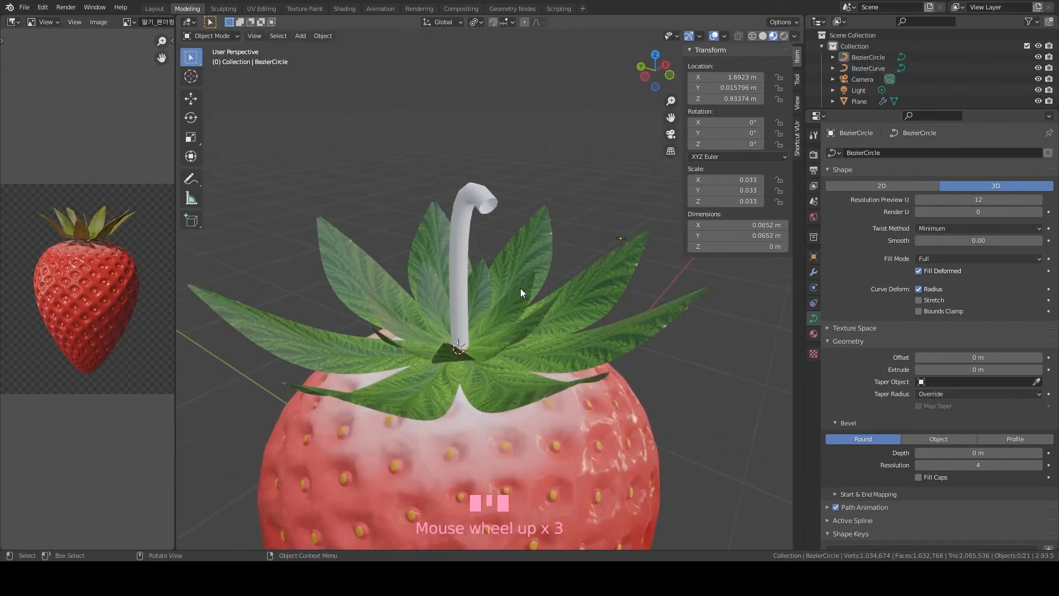
scroll(515, 237, "down", 3)
middle_click_drag(544, 250, 512, 271)
scroll(511, 270, "up", 4)
Taper the stem curve at its base by shrinking the bottom control point's radius to about 0.703
left_click(443, 320)
middle_click_drag(443, 320, 490, 286)
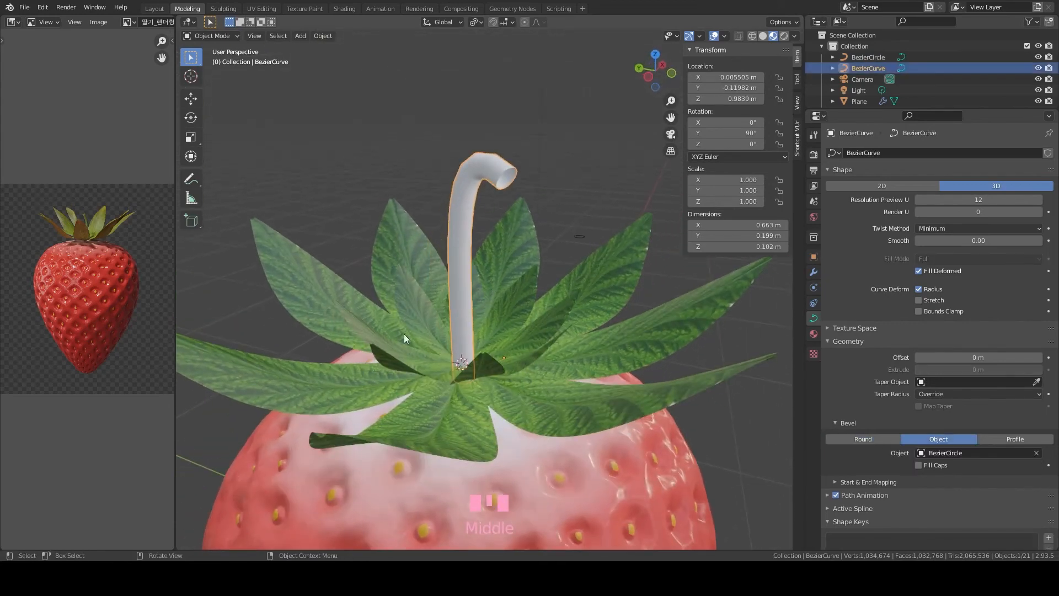
scroll(482, 366, "up", 2)
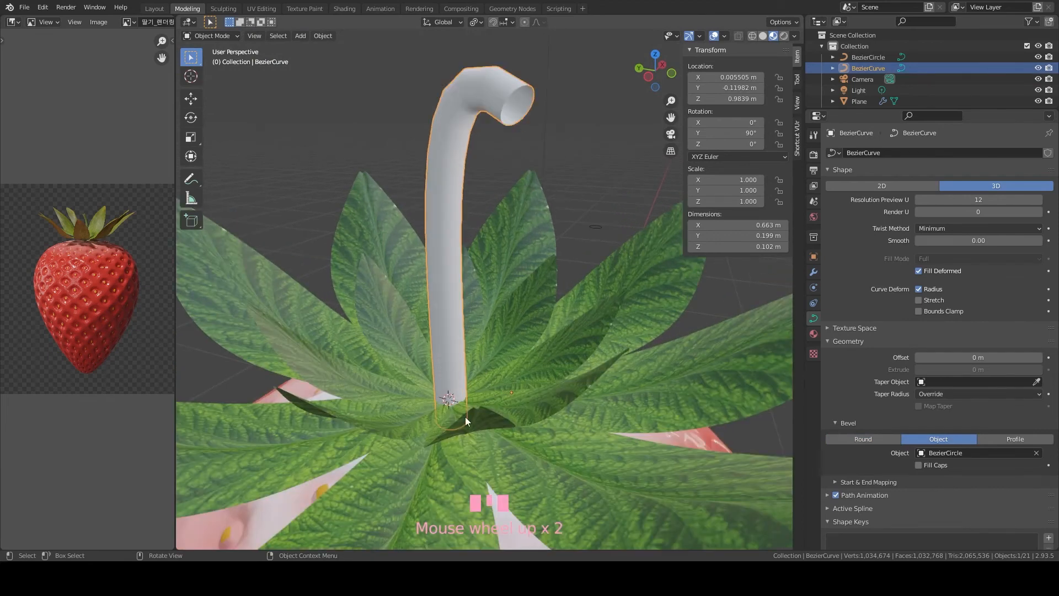
key("Tab")
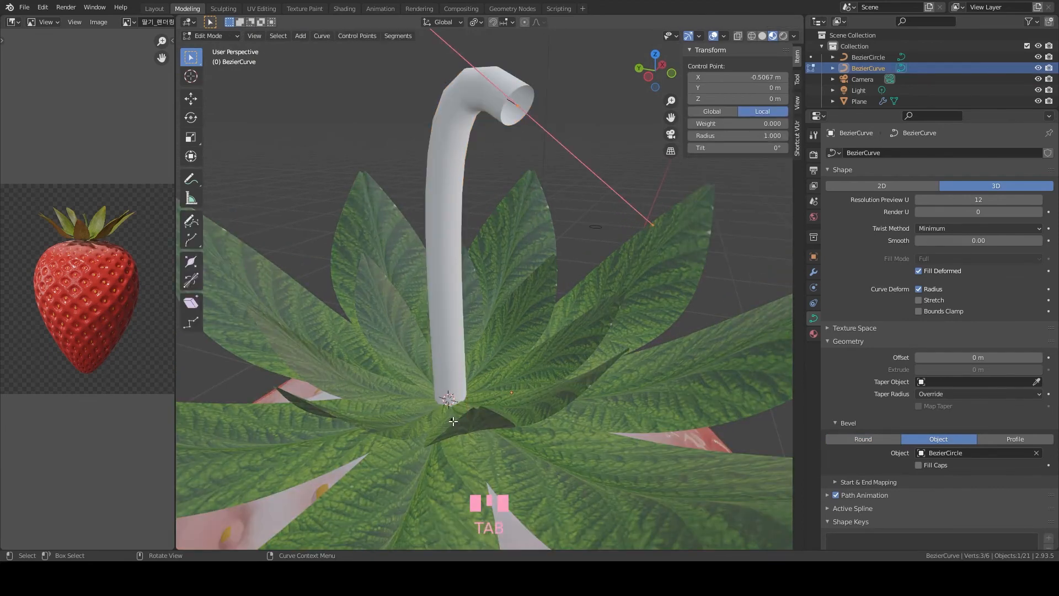
left_click(453, 420)
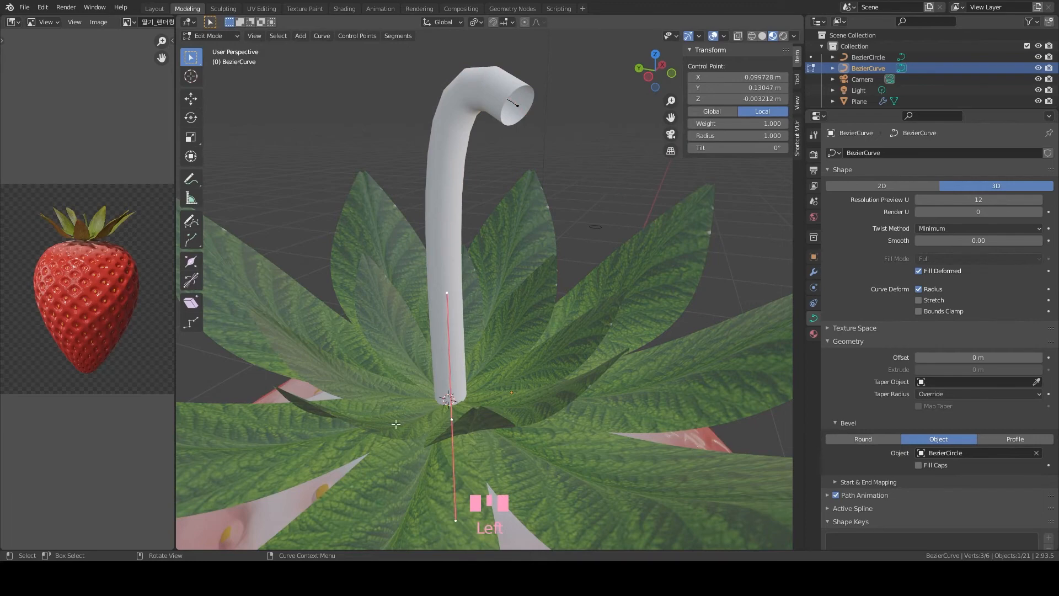
middle_click_drag(547, 442, 550, 400, "shift")
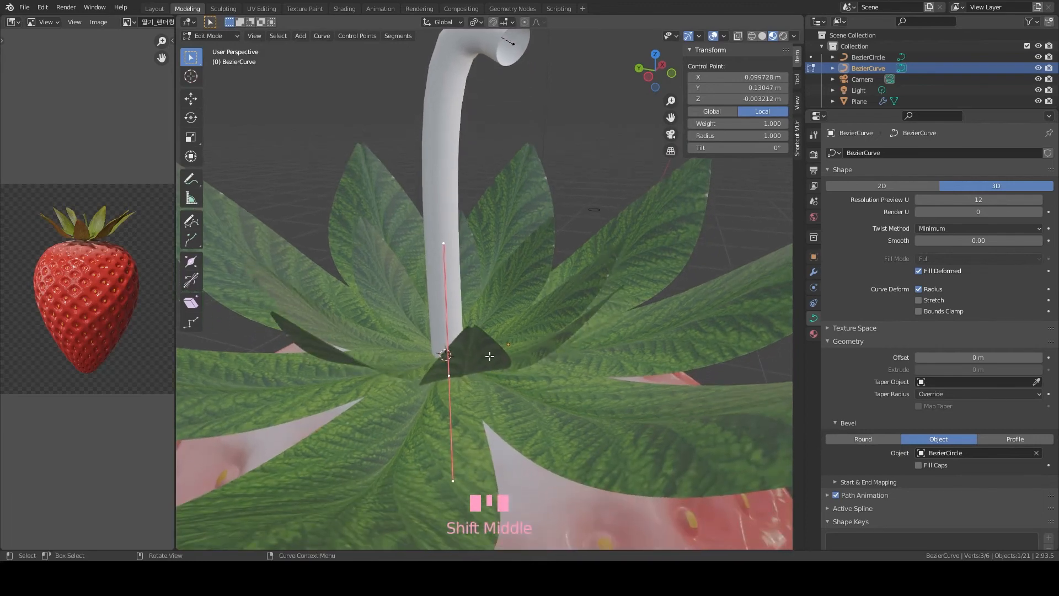
scroll(491, 356, "down", 1)
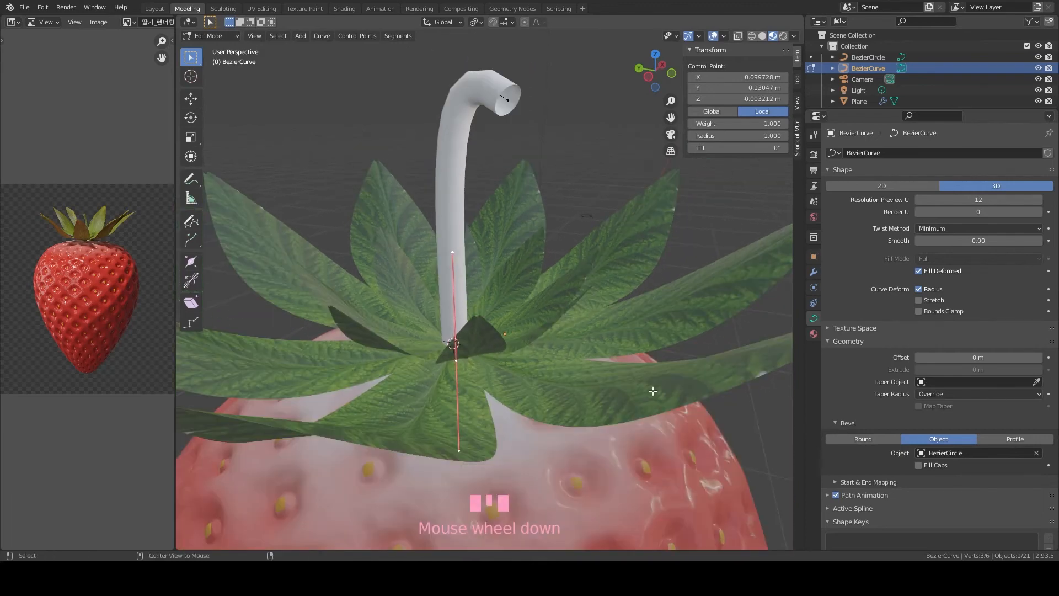
key("alt+s")
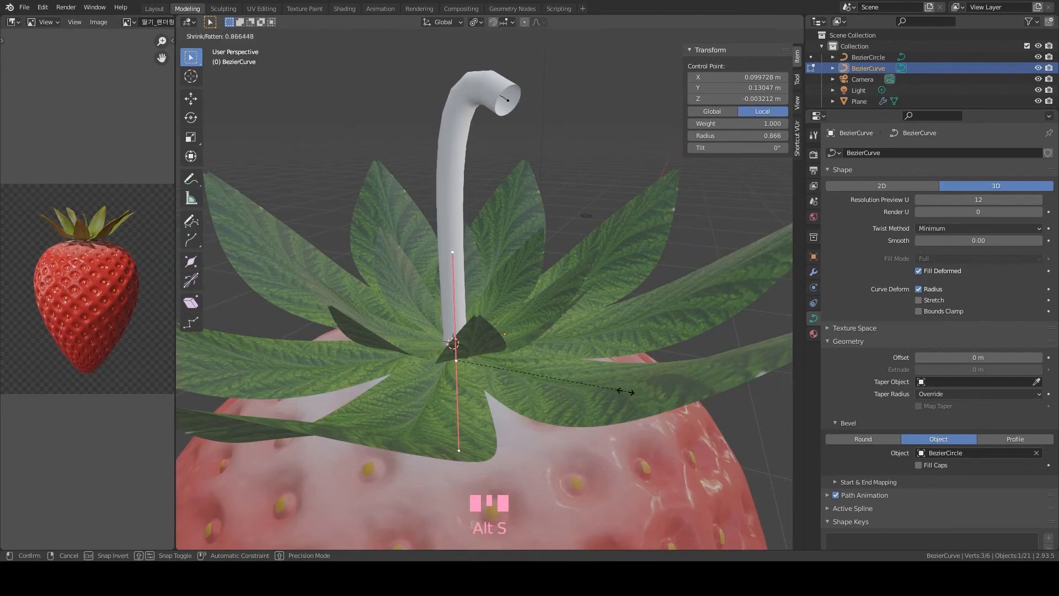
left_click(596, 375)
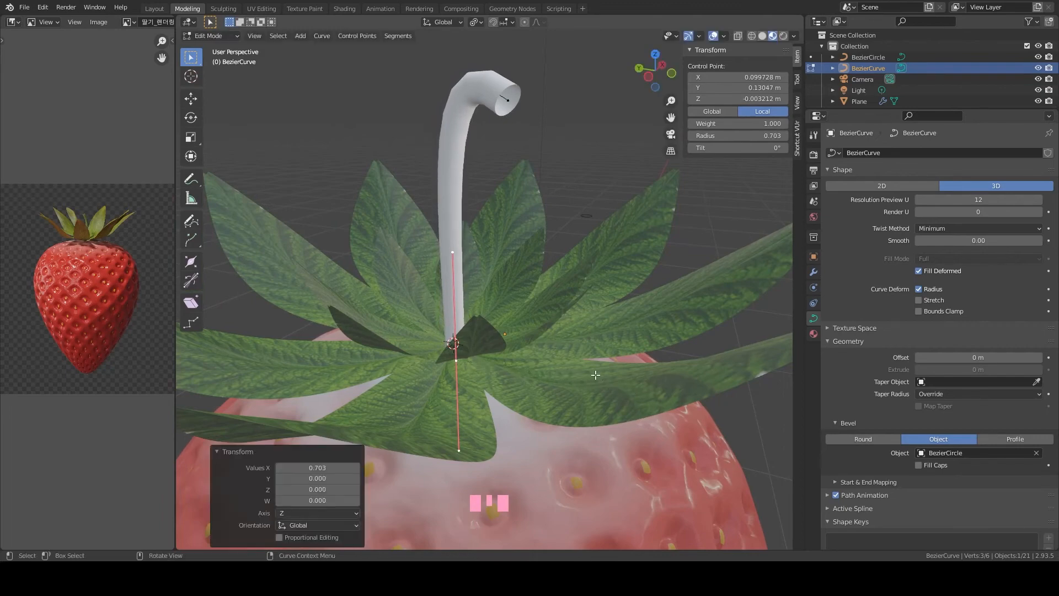
scroll(546, 128, "down", 2)
key("Tab")
key("Tab")
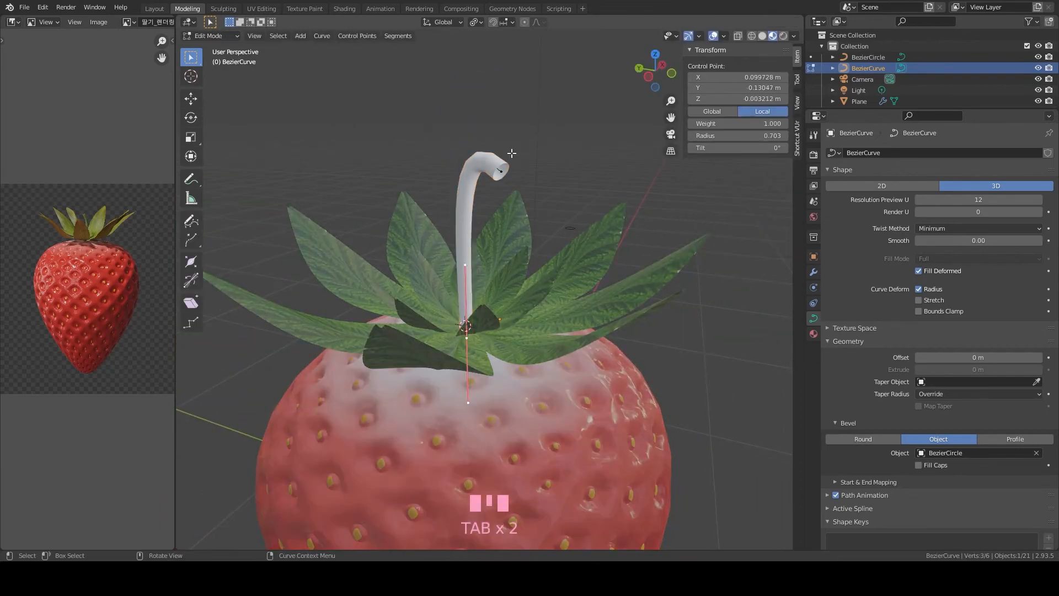
Lower the stem's tip control point about 0.2 m along Z and rescale its handles by 0.766, then about 1.2
middle_click_drag(551, 135, 513, 165)
left_click(521, 166)
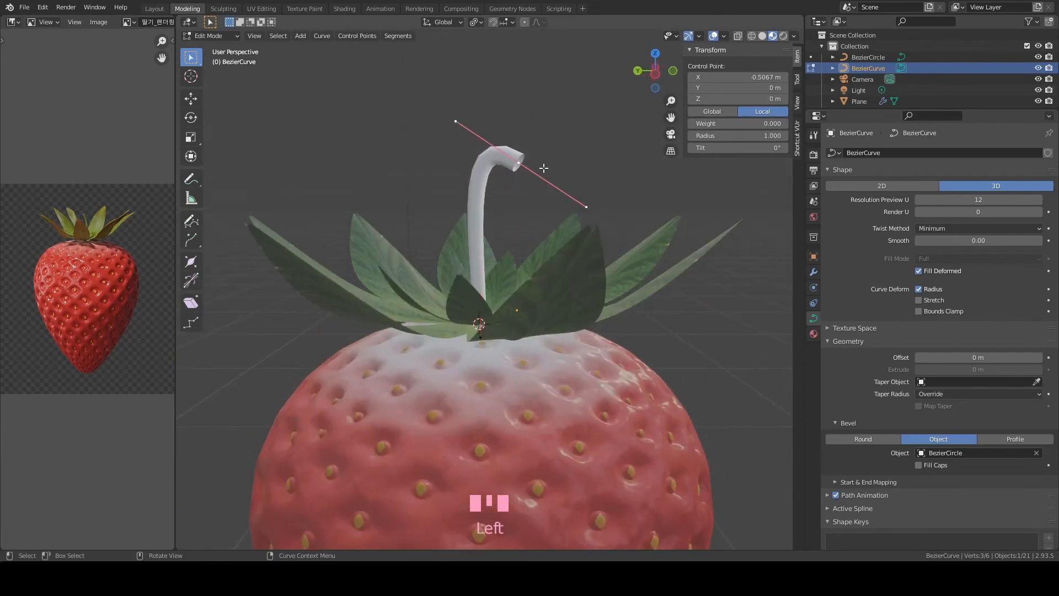
key("g")
key("z")
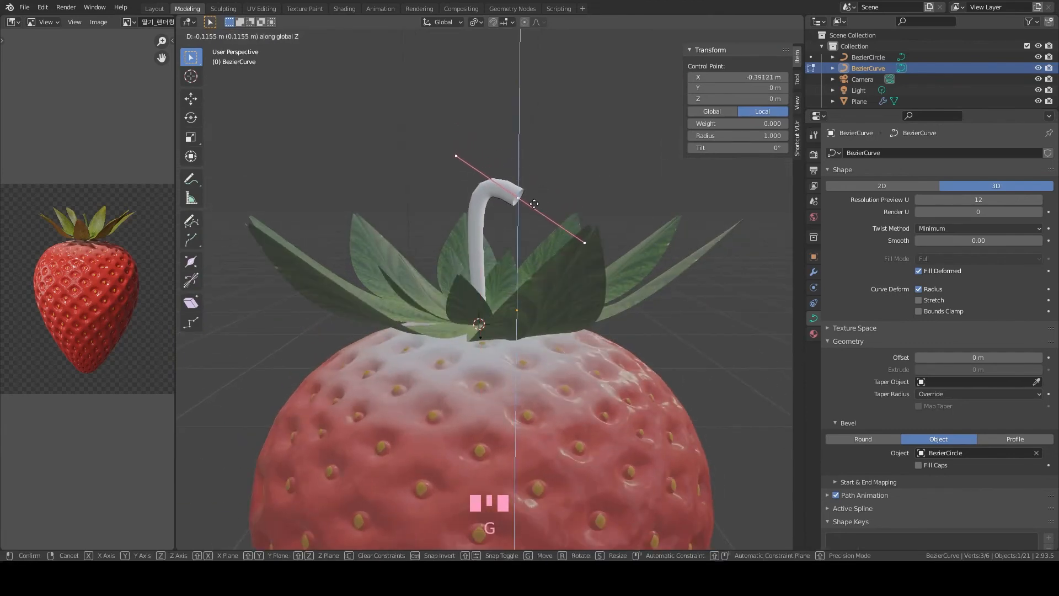
left_click(531, 229)
key("s")
left_click(601, 294)
key("s")
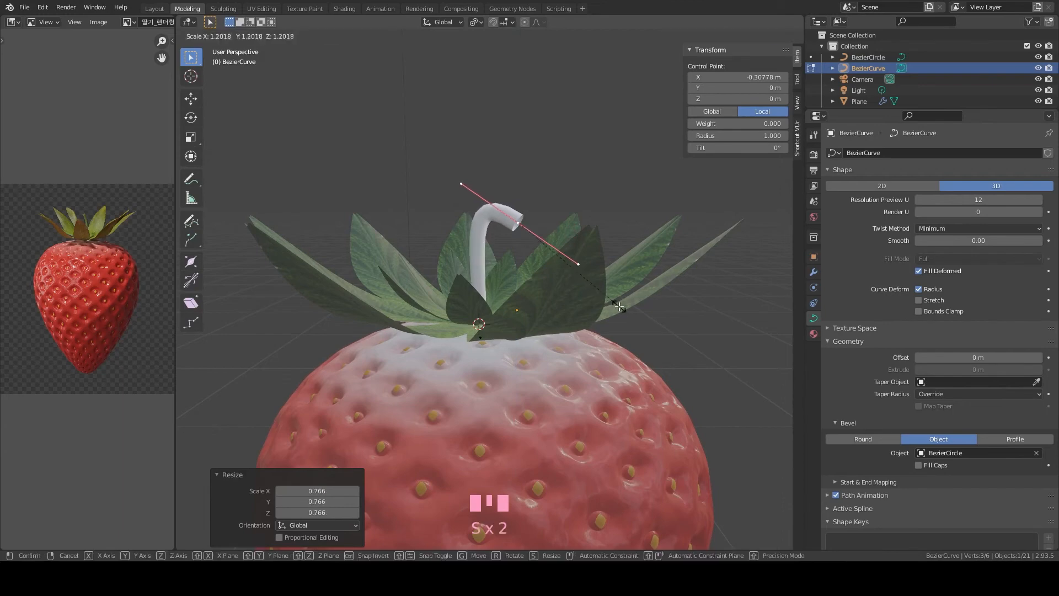
left_click(620, 307)
Reposition the two handles of the stem's tip control point individually to pull them closer to the point
left_click(578, 264)
key("g")
left_click(532, 243)
middle_click_drag(532, 244, 548, 291)
left_click(490, 186)
key("g")
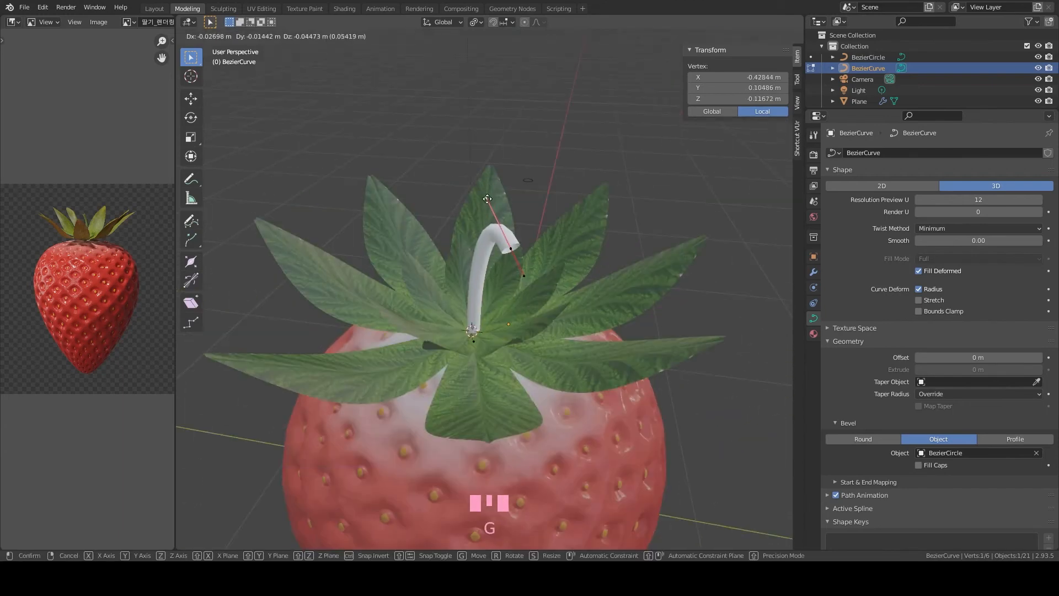
left_click(487, 199)
Rotate and scale the stem's tip control point, and shift it about -0.082 m in X and 0.064 m in Y
left_click(511, 248)
key("r")
key("s")
left_click(579, 334)
middle_click_drag(573, 333, 497, 303)
key("g")
left_click(461, 316)
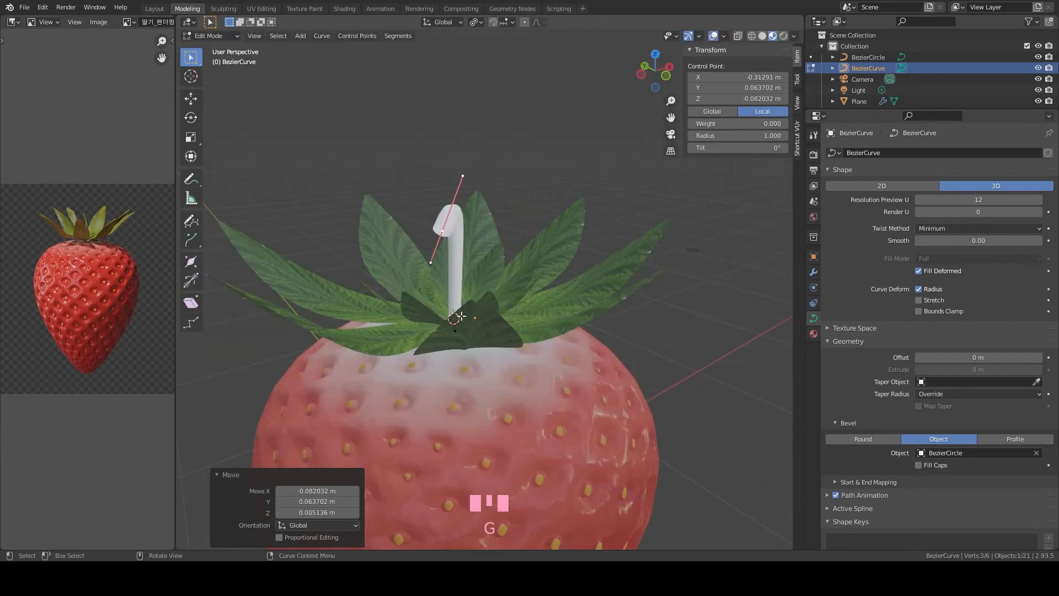
Refine the tip control point's angle and position, finishing with a rotation of about -5.79°, and leave curve editing
key("r")
left_click(499, 309)
key("g")
left_click(518, 289)
key("r")
left_click(521, 285)
key("grave")
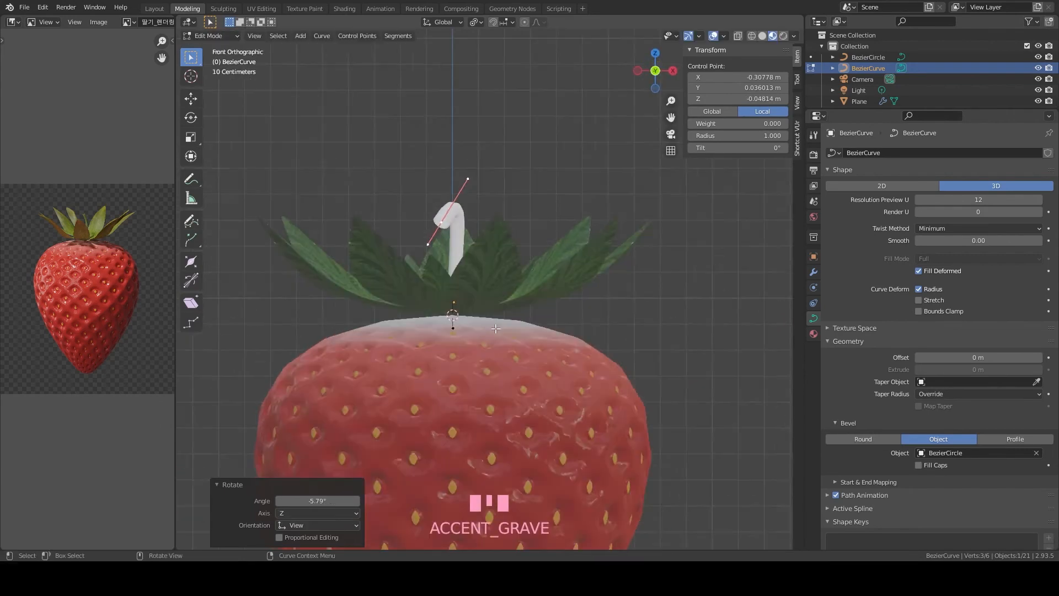
scroll(495, 328, "down", 4)
key("Tab")
Set the pivot point to the 3D cursor and rotate the stem about -118° around Z in top view
key("KP_7")
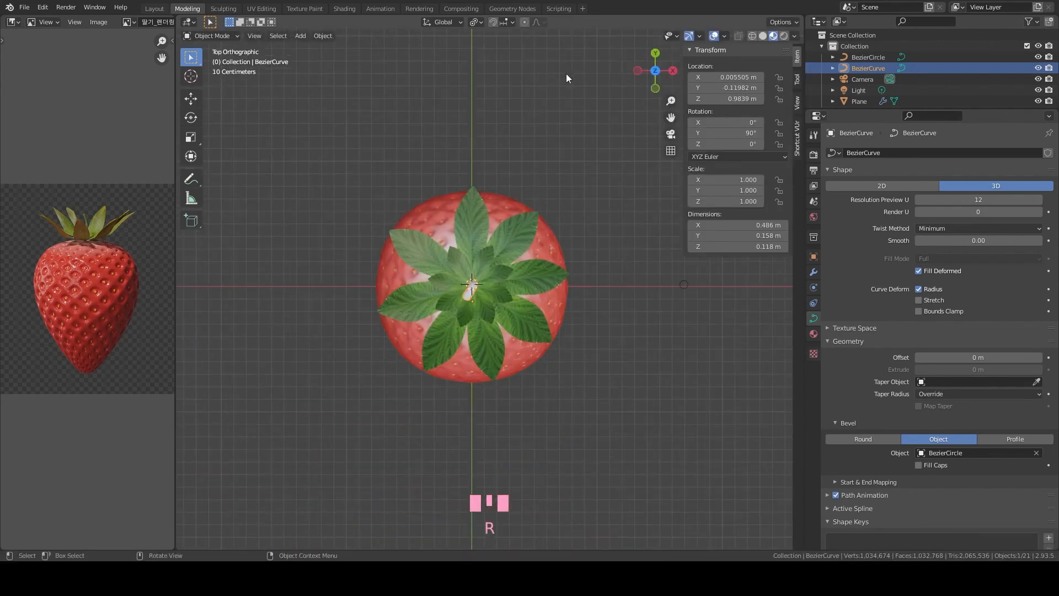
left_click(478, 24)
left_click(494, 48)
key("r")
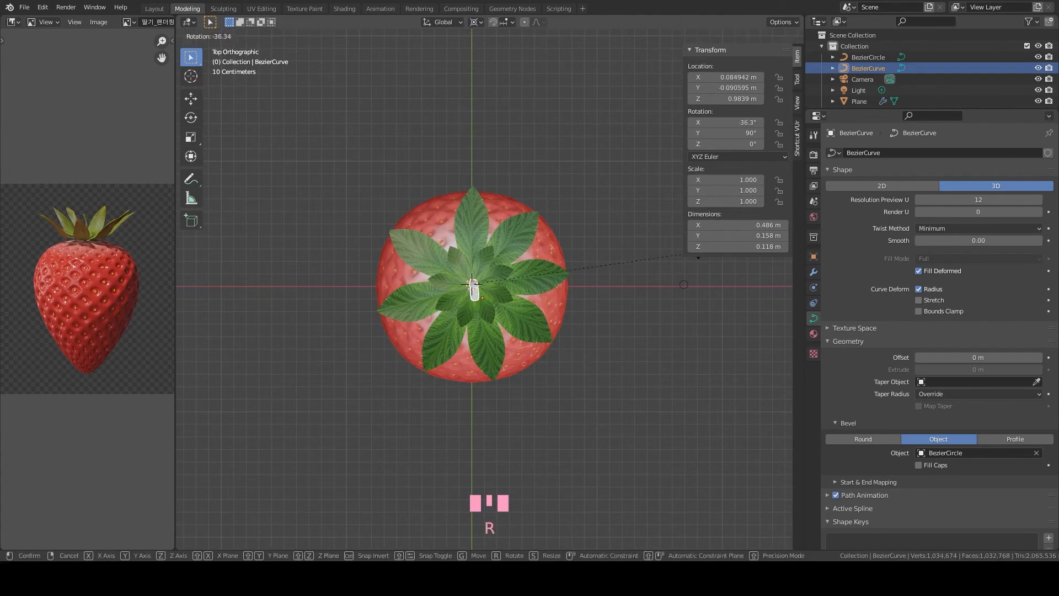
left_click(478, 127)
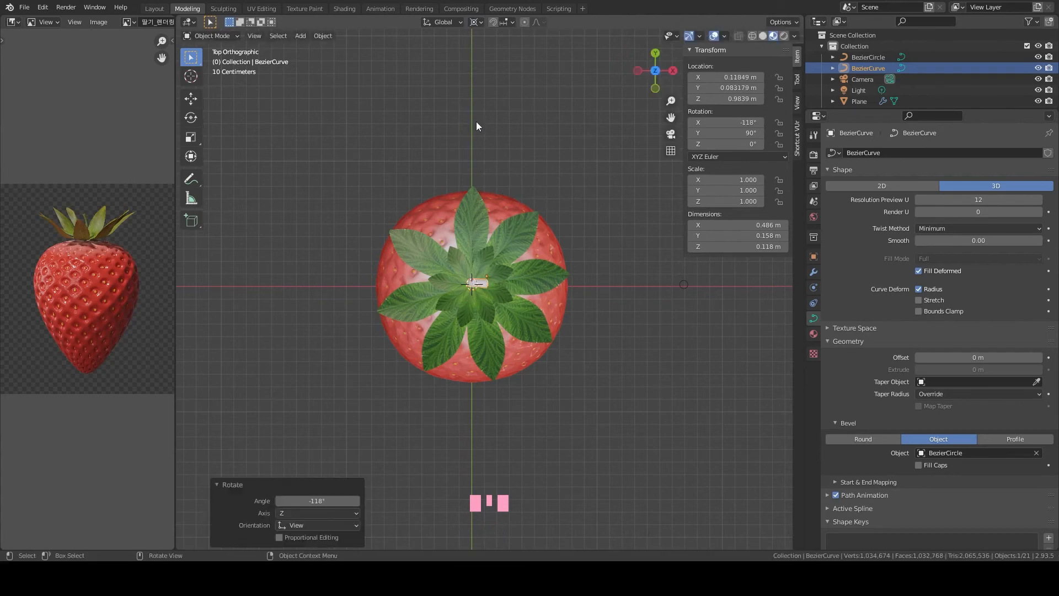
In front view, select the Bezier circle and scale it down to make the stem thinner
key("grave")
left_click(544, 298)
scroll(442, 220, "up", 3)
scroll(509, 250, "down", 2)
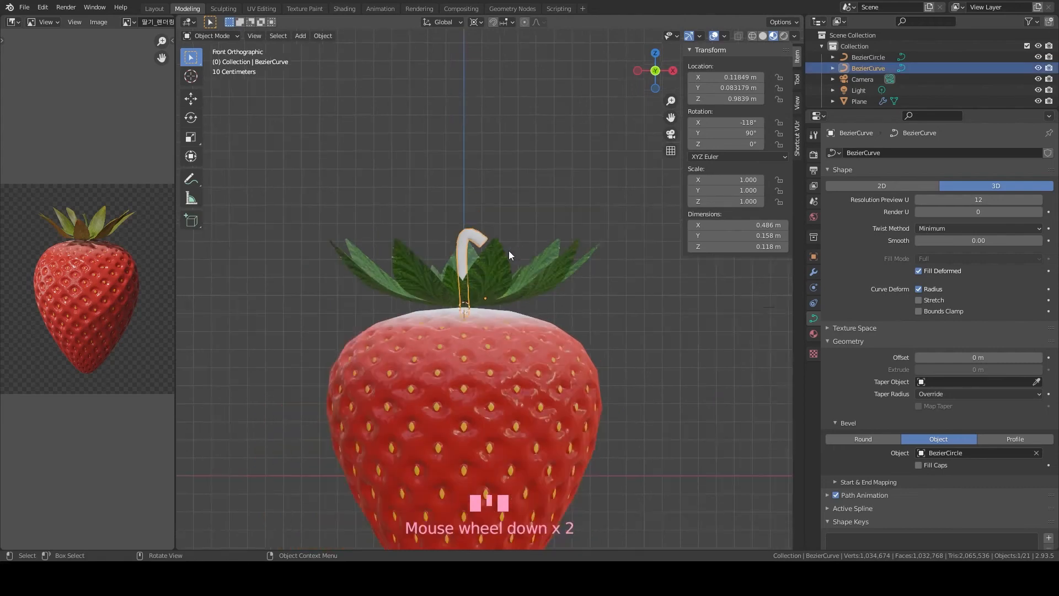
middle_click_drag(508, 250, 467, 287, "shift")
left_click_drag(705, 312, 745, 359)
key("s")
left_click(578, 344)
Scale down the handles of the stem's tip point and move it about -0.046 m in X and -0.071 m in Z
scroll(474, 301, "up", 3)
left_click(415, 263)
middle_click_drag(406, 257, 455, 266, "shift")
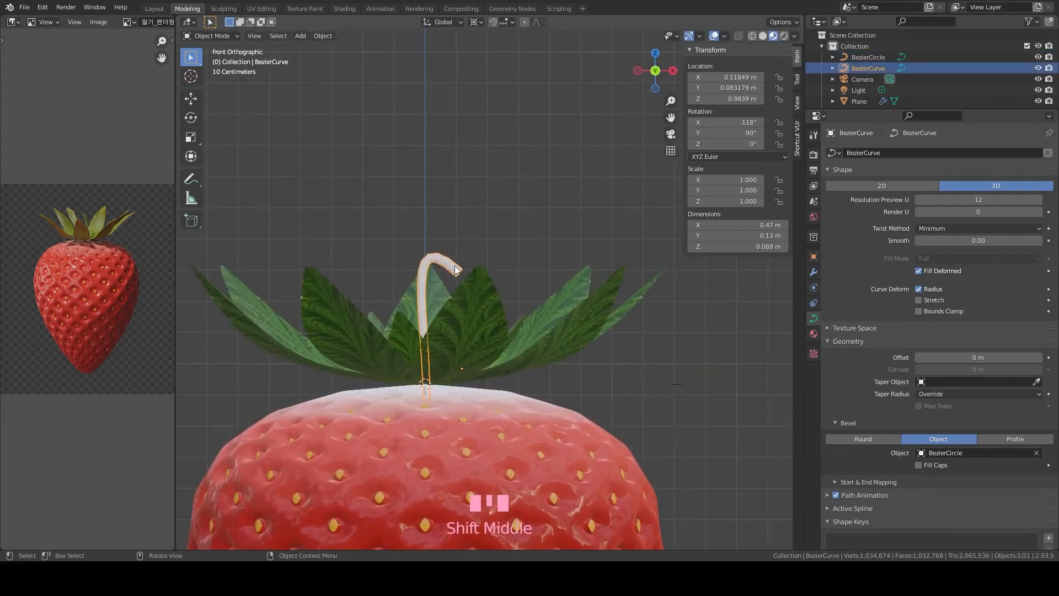
key("Tab")
key("g")
key("s")
left_click(627, 340)
key("g")
left_click(496, 339)
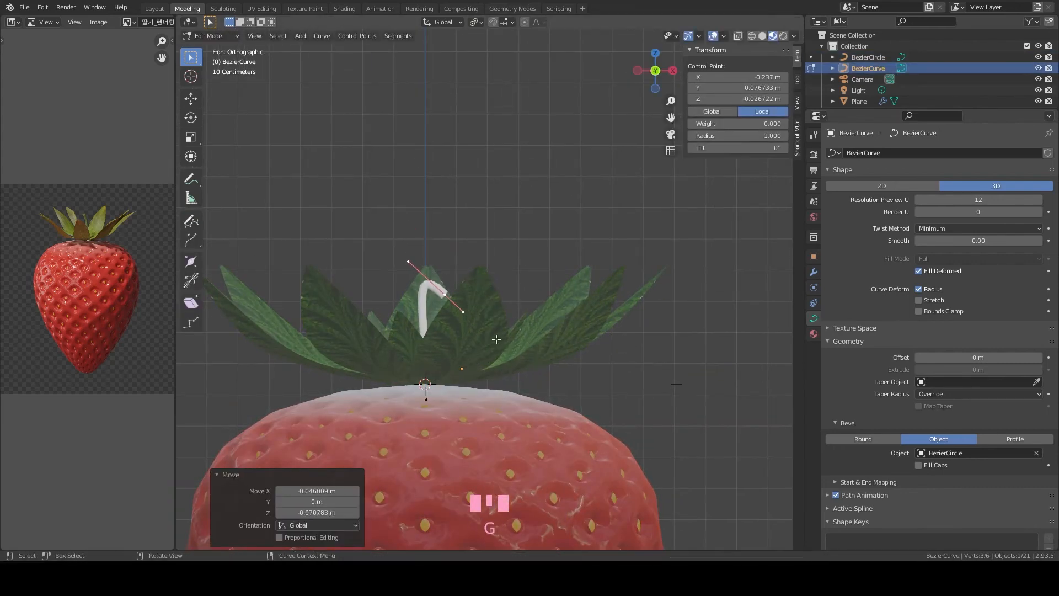
key("Tab")
Give the stem a new material and sample its base color from a dark green part of the leaves
middle_click_drag(496, 339, 498, 365)
scroll(501, 362, "down", 1)
scroll(486, 378, "up", 5)
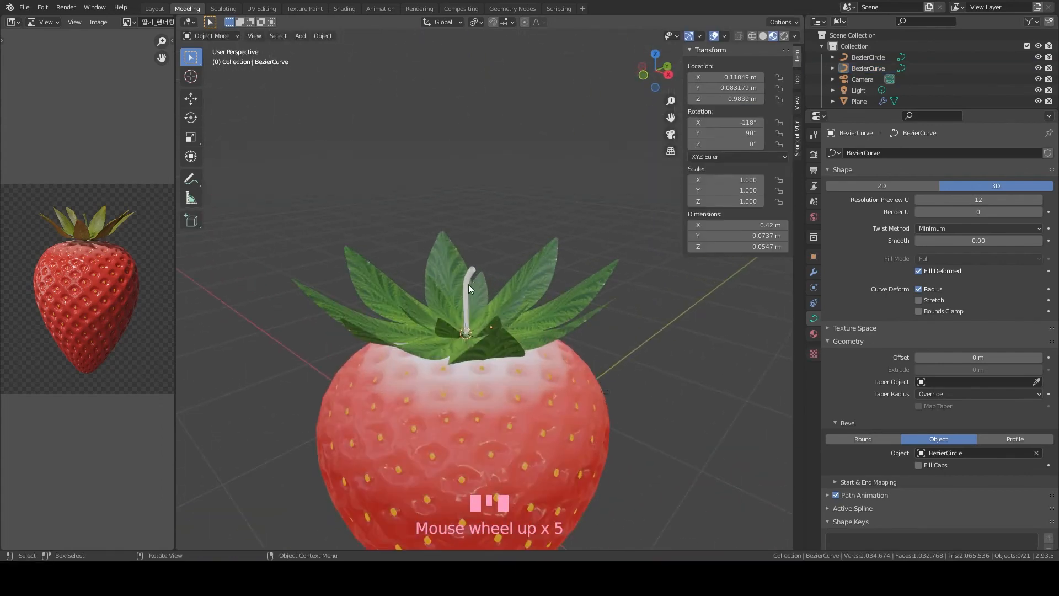
scroll(451, 319, "up", 5)
middle_click_drag(455, 321, 484, 274, "shift")
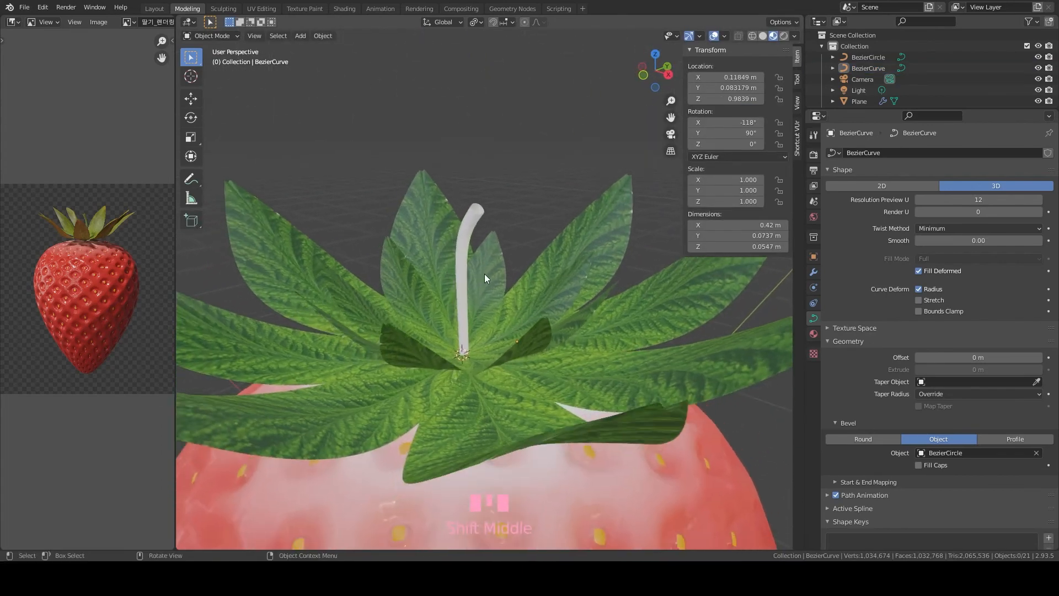
scroll(484, 274, "down", 2)
left_click(813, 334)
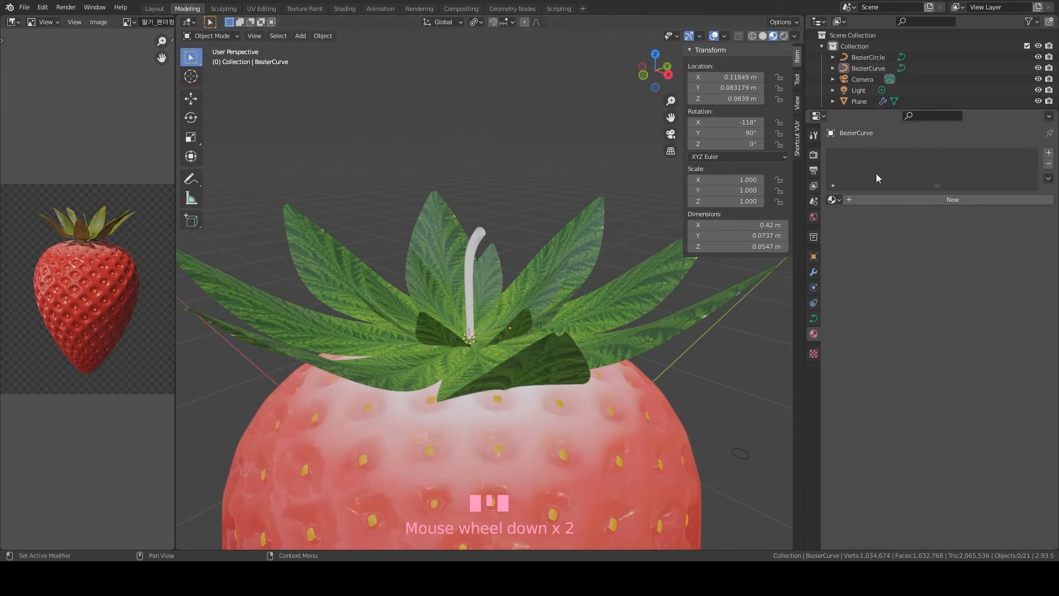
left_click(892, 200)
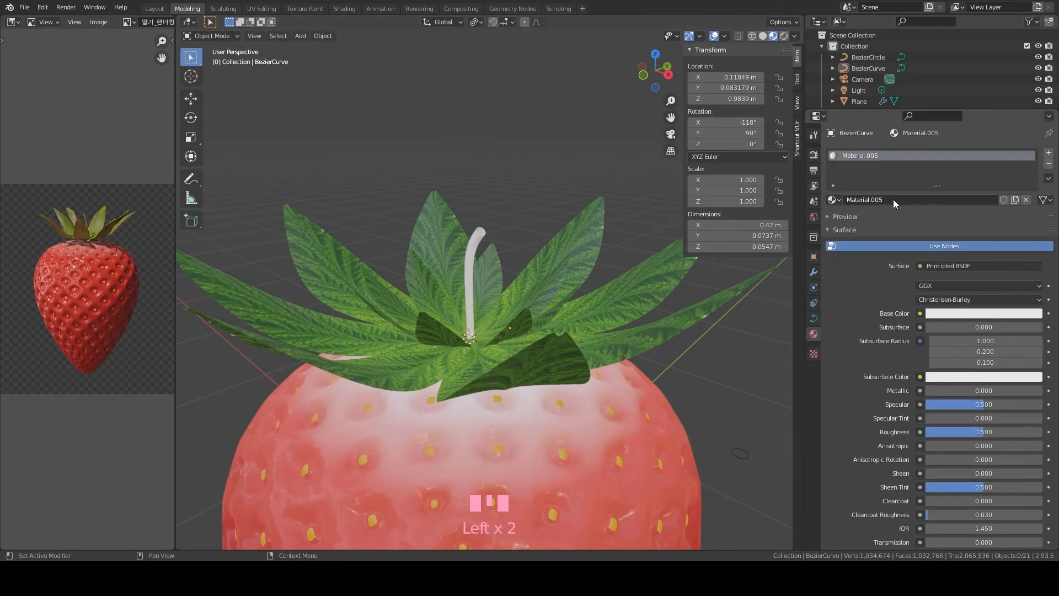
left_click(972, 313)
left_click(1033, 263)
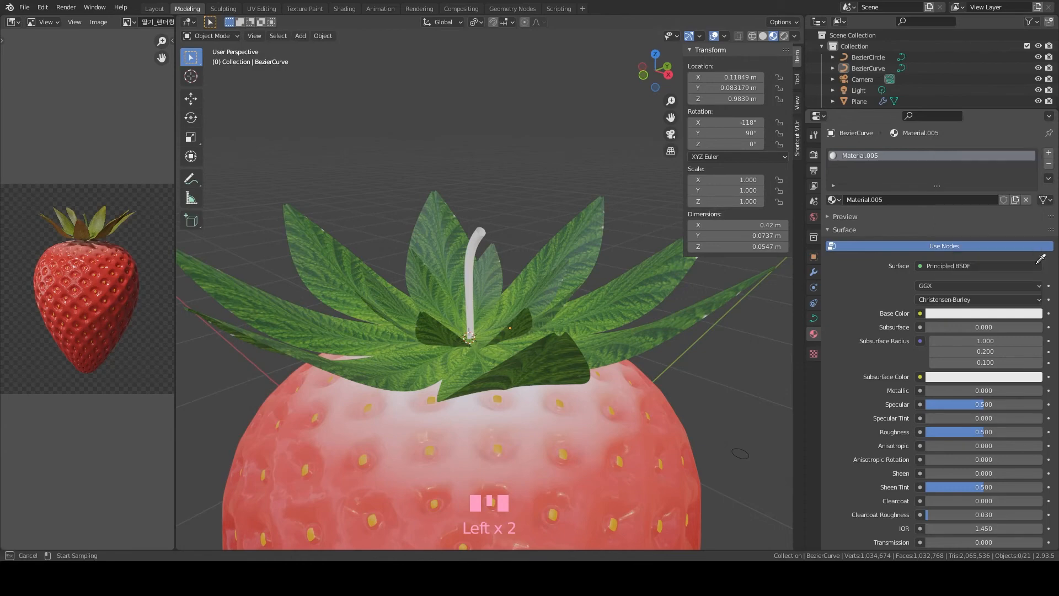
left_click(436, 322)
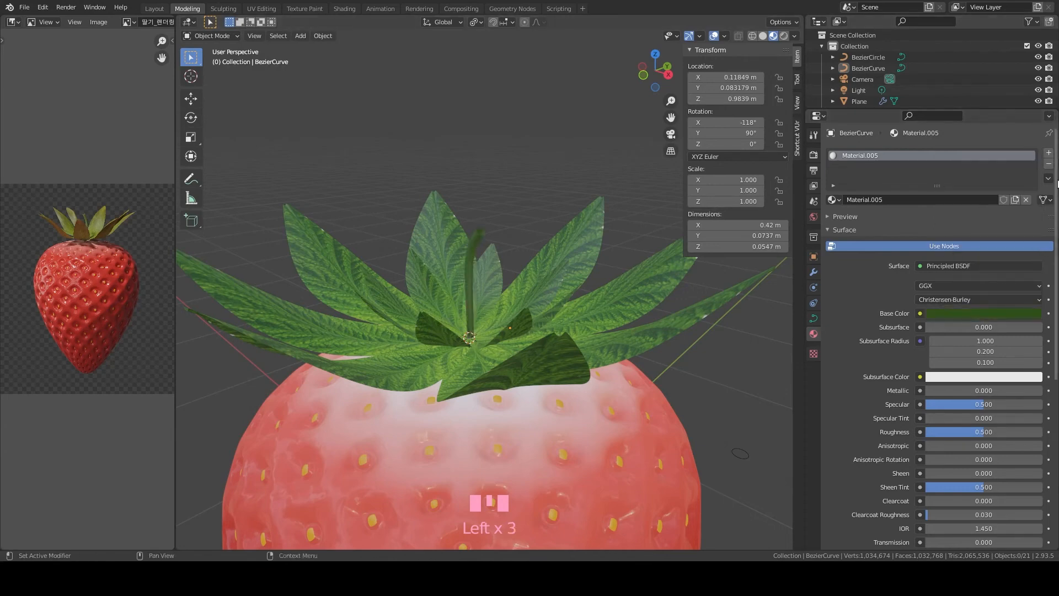
Select the stem curve and enable Fill Caps in its bevel settings to close the open ends
left_click(473, 246)
scroll(463, 286, "up", 1)
scroll(505, 266, "up", 1)
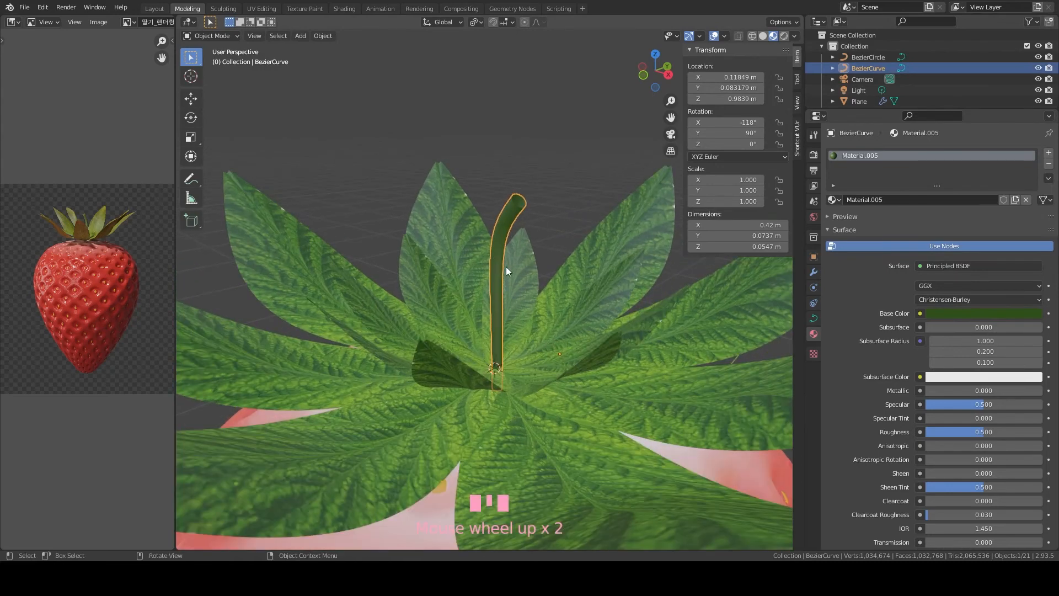
key("Tab")
key("Tab")
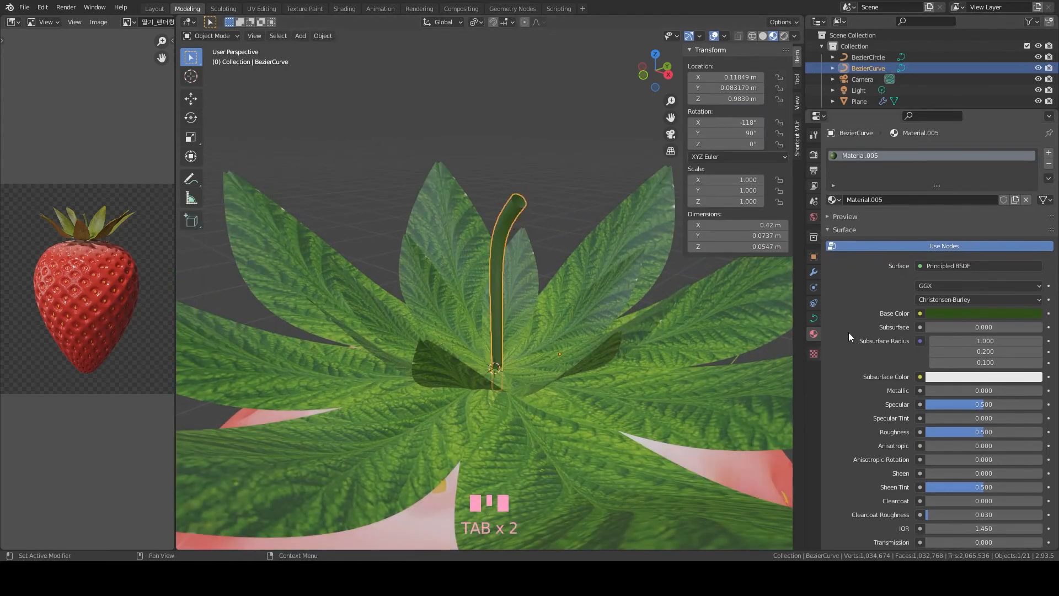
left_click(813, 318)
scroll(545, 234, "up", 1)
scroll(558, 230, "down", 6)
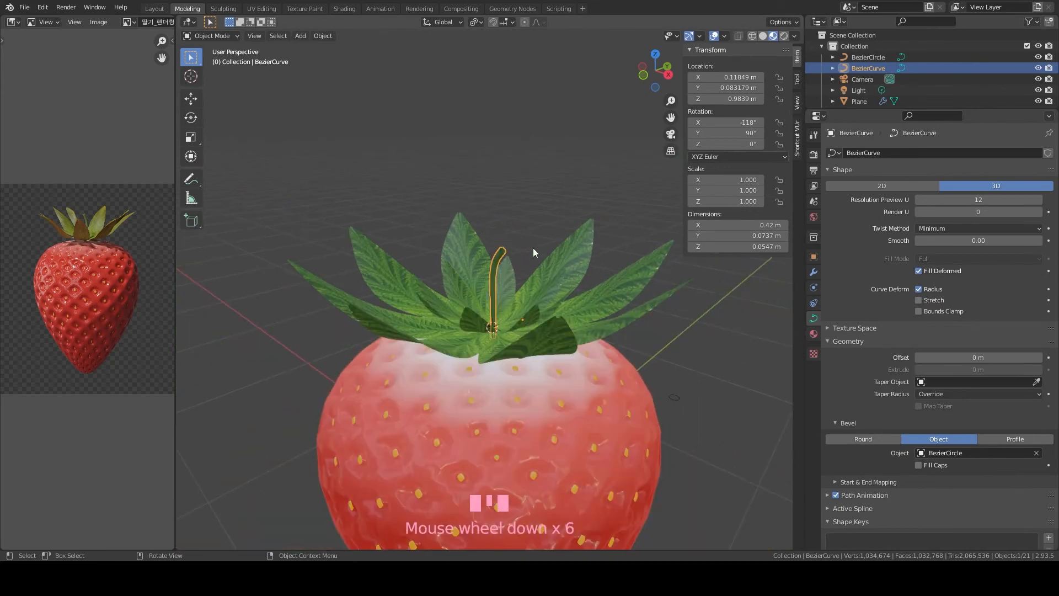
middle_click_drag(533, 253, 600, 270, "shift")
scroll(600, 270, "up", 3)
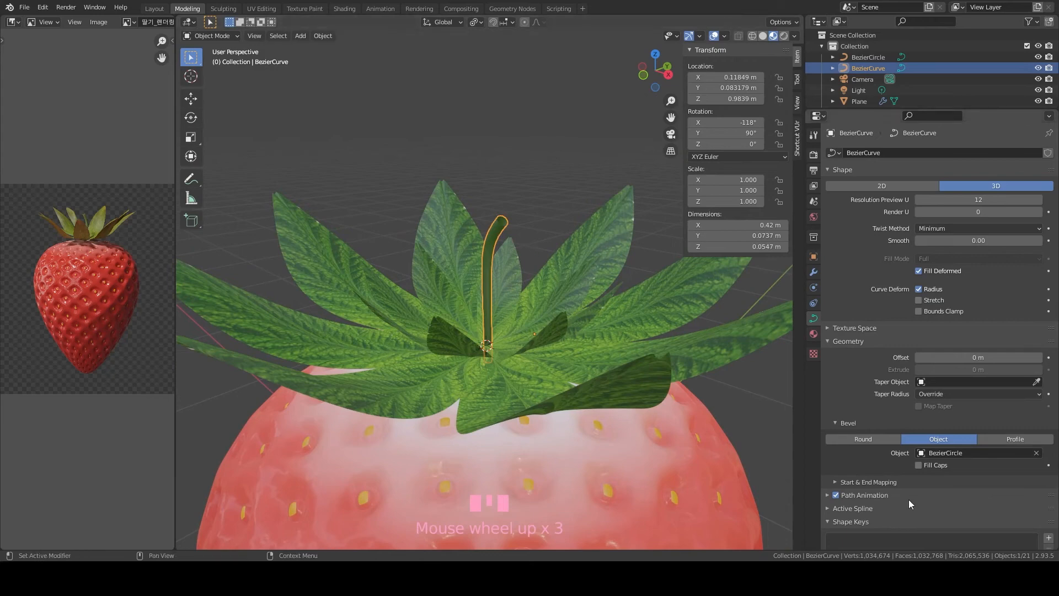
left_click(919, 465)
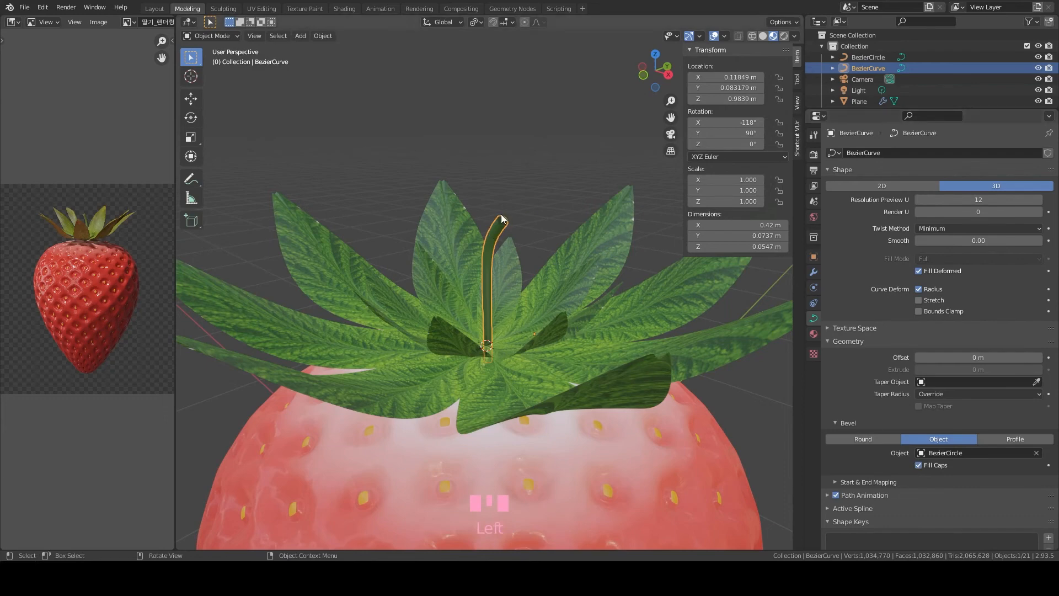
Compare the stem's tip with Fill Caps off and on, leaving the option enabled
scroll(505, 219, "up", 4)
mouse_move(518, 219)
middle_mouse_down("shift")
mouse_move(537, 206)
mouse_move(505, 216)
middle_mouse_up("shift")
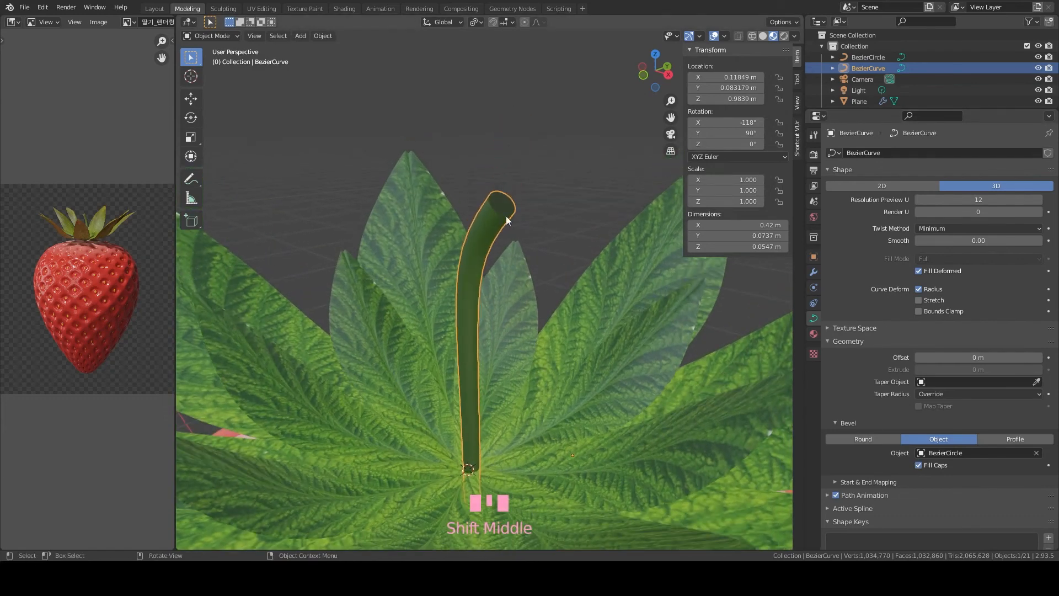
double_click(918, 465)
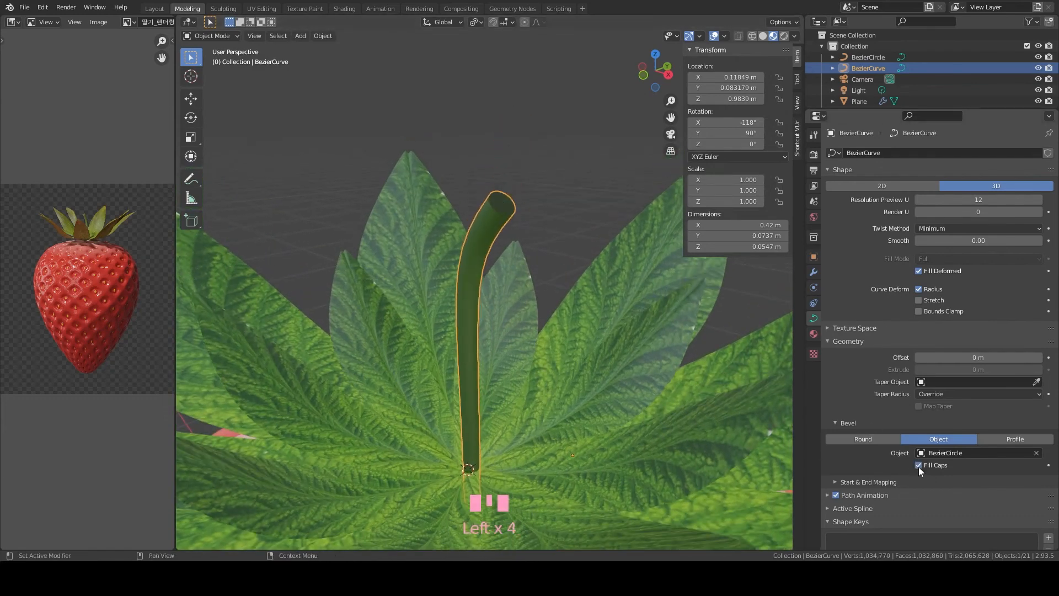
Disable Fill Caps on the stem curve and convert the curve to a mesh
left_click(918, 465)
scroll(491, 266, "down", 3)
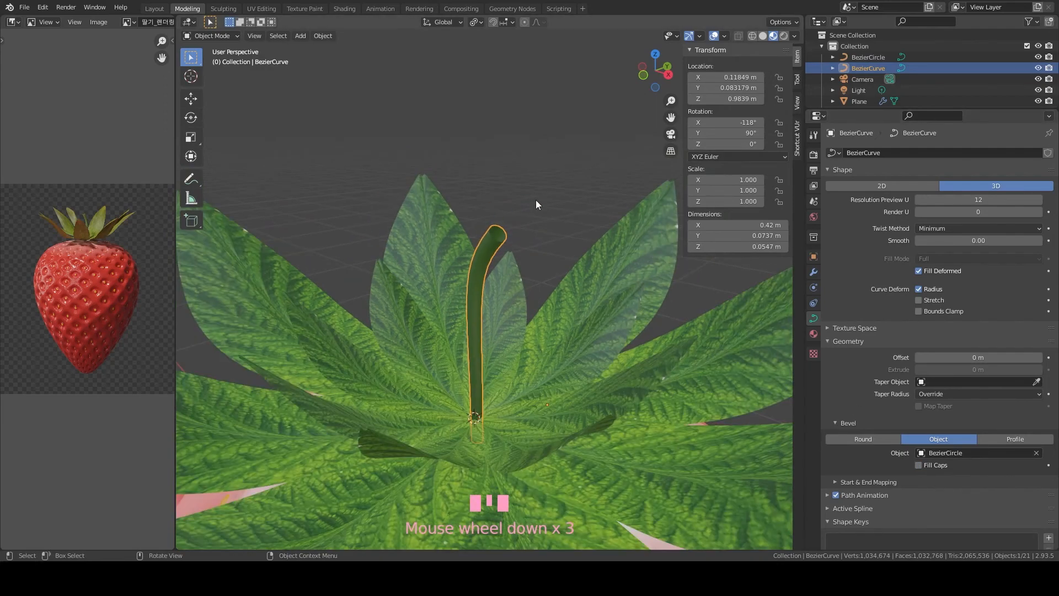
scroll(515, 216, "down", 1)
scroll(501, 310, "up", 5)
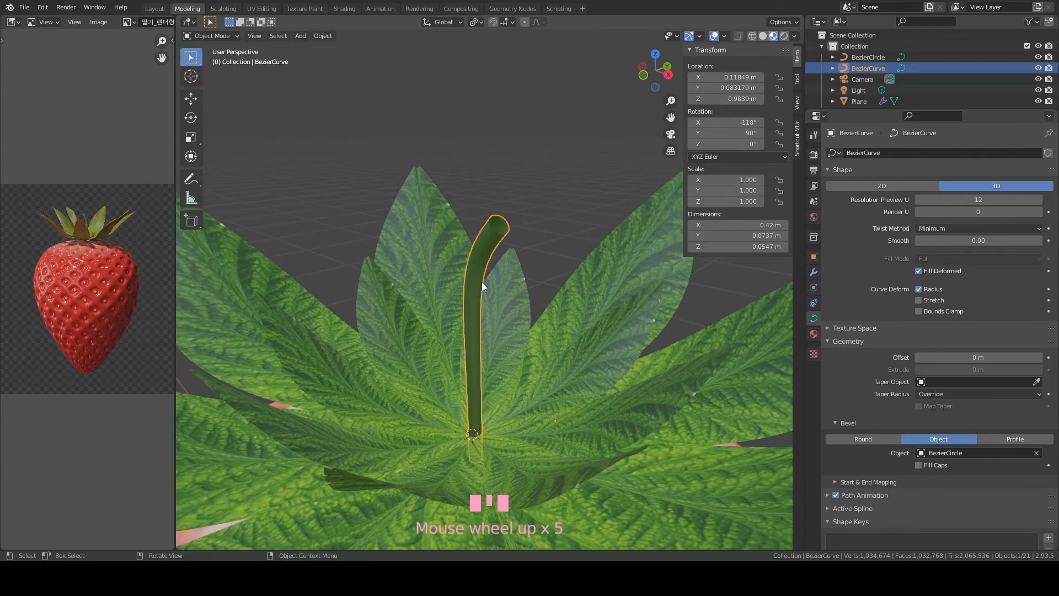
right_click(482, 247)
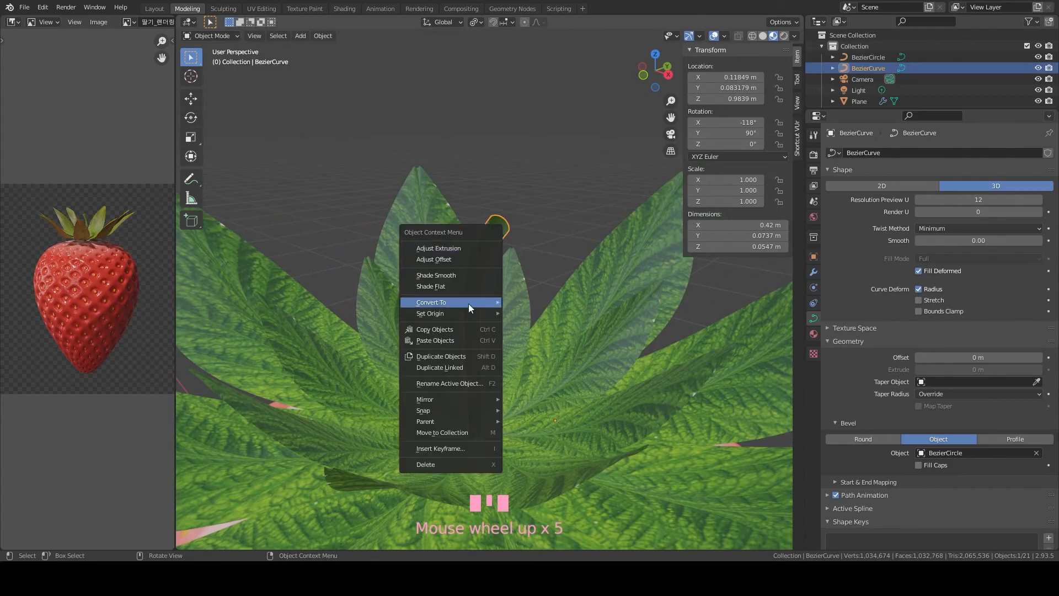
mouse_move(468, 312)
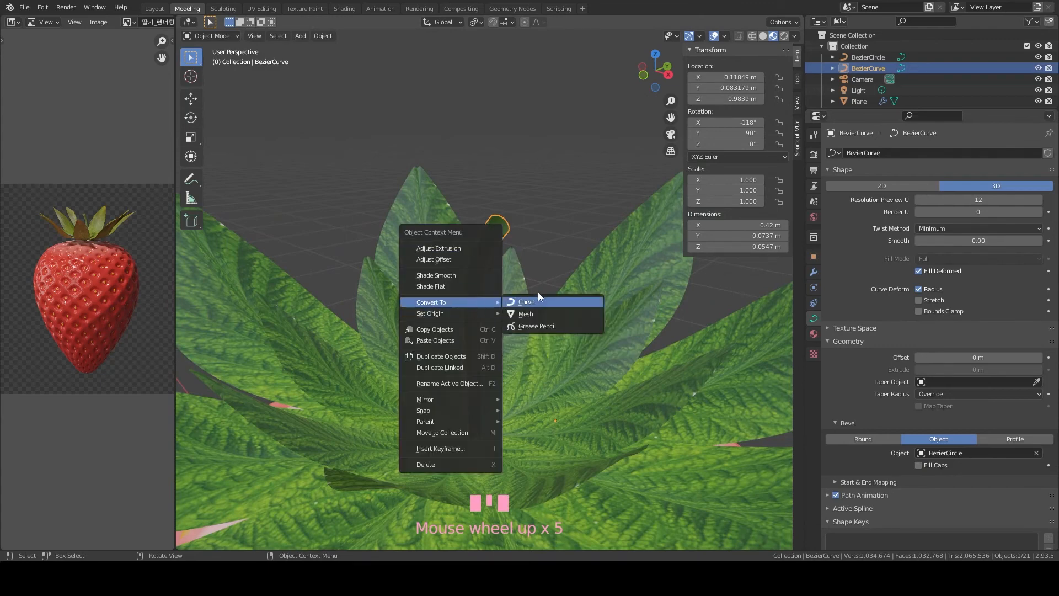
left_click(557, 319)
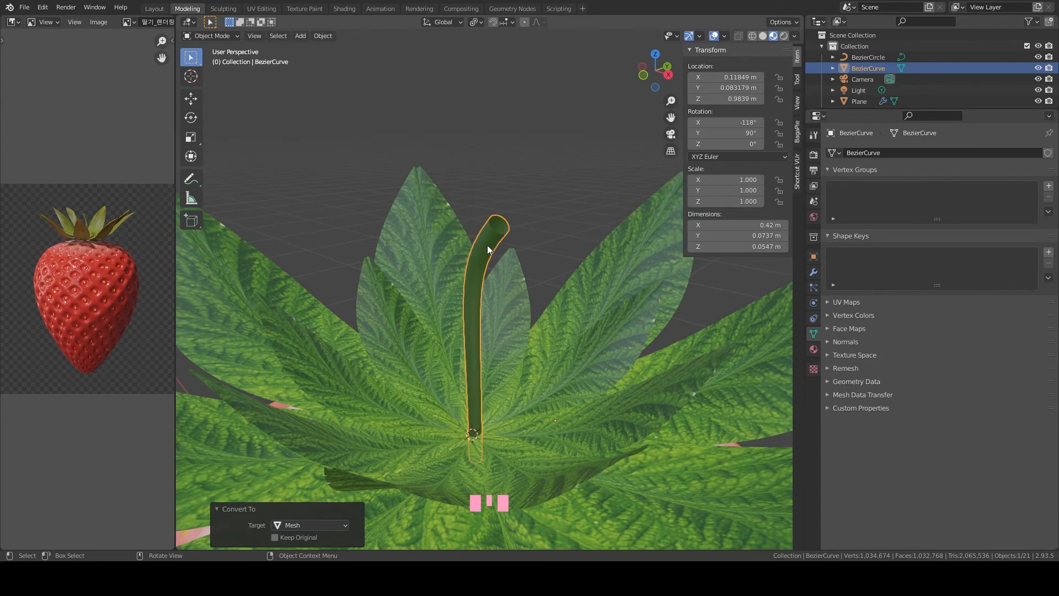
Select every second lengthwise edge loop all the way around the stem mesh and dissolve those edges
key("Tab")
scroll(522, 236, "up", 8)
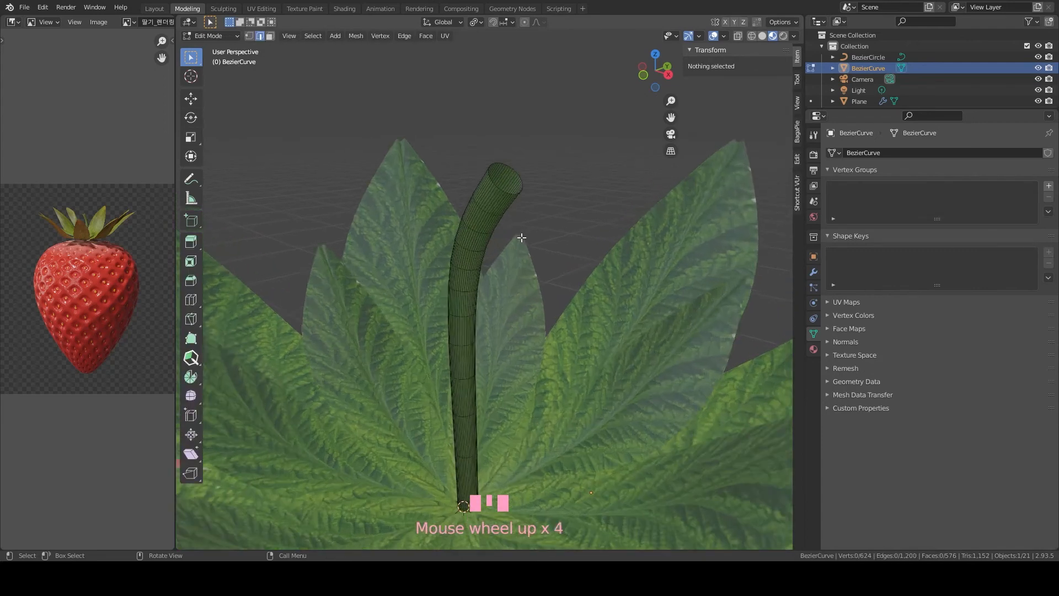
middle_click_drag(497, 298, 513, 385, "shift")
scroll(504, 353, "up", 2, "shift")
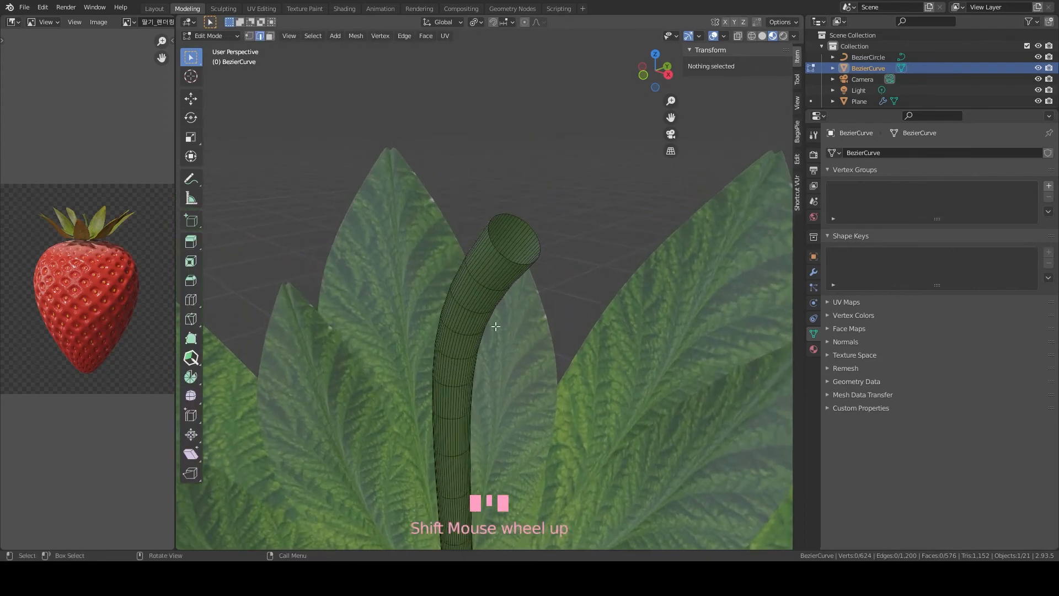
scroll(506, 252, "up", 2)
scroll(503, 248, "up", 4)
left_click(505, 246)
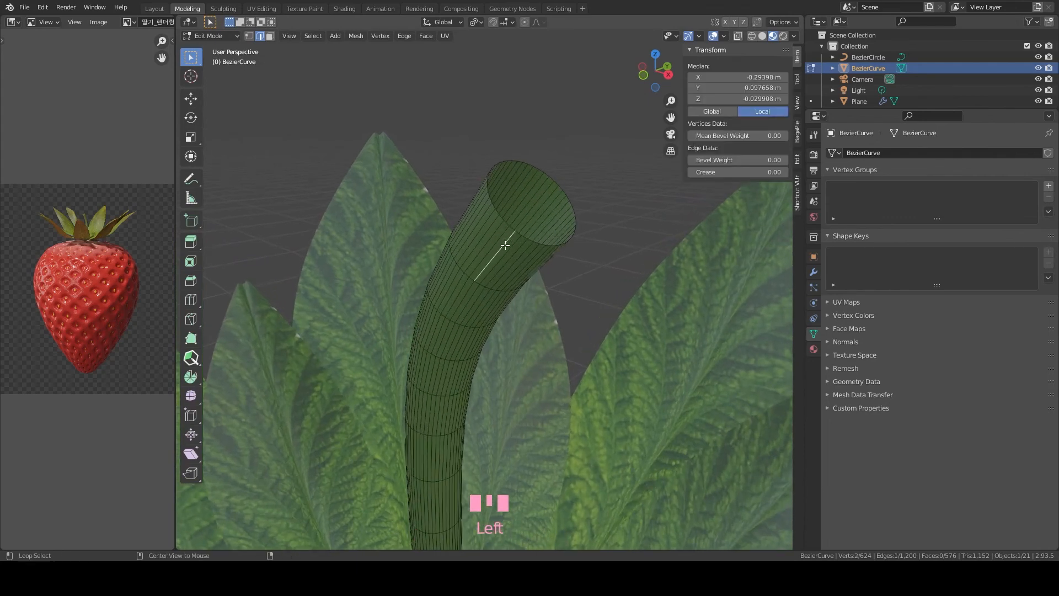
left_click(505, 245, "alt")
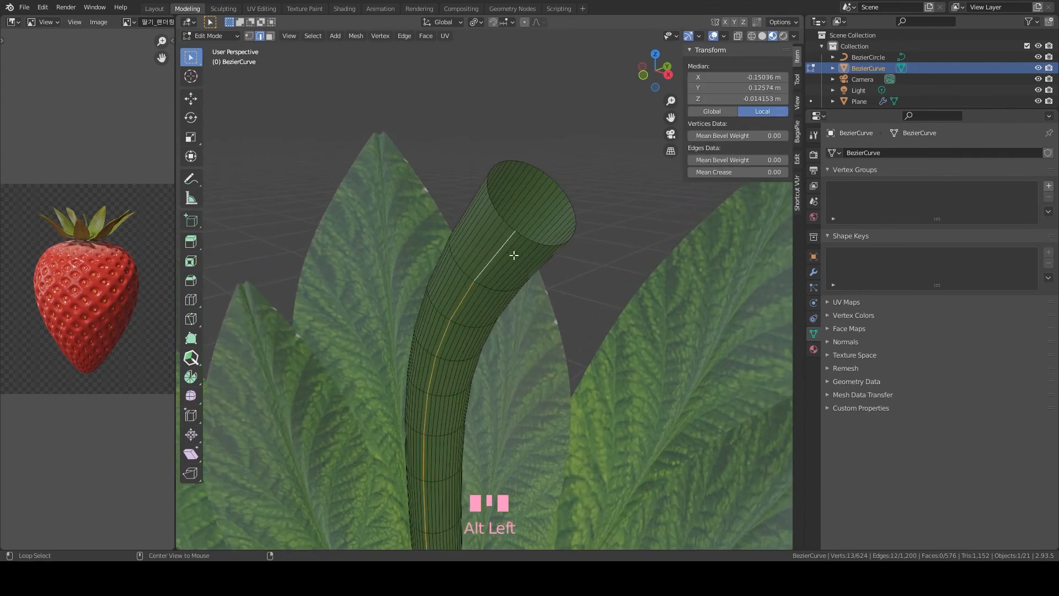
left_click(522, 254, "alt+shift")
left_click(529, 255, "alt+shift")
middle_click_drag(529, 256, 541, 263)
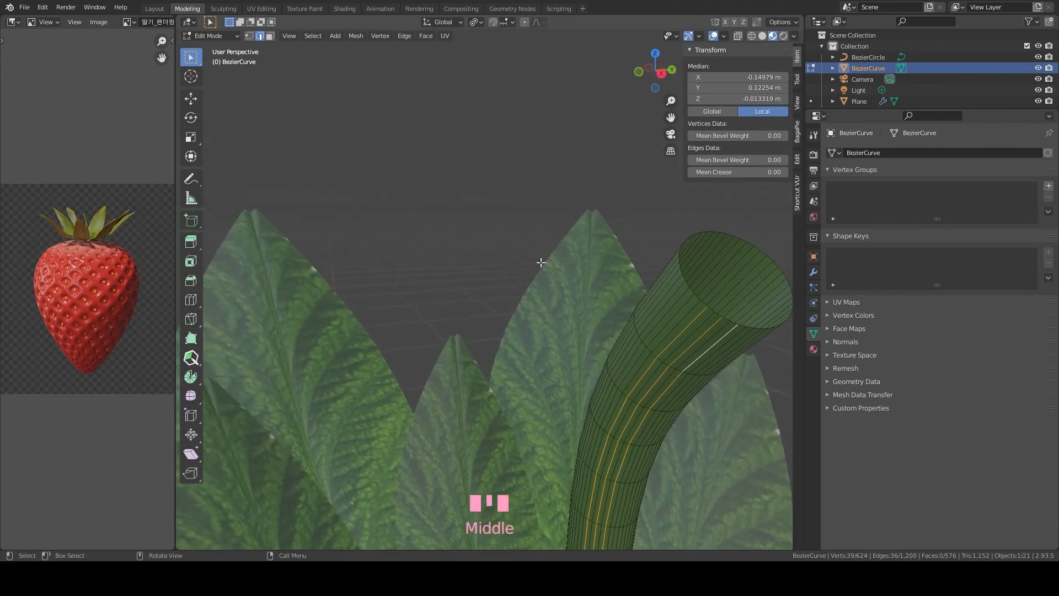
left_click(737, 343, "alt+shift")
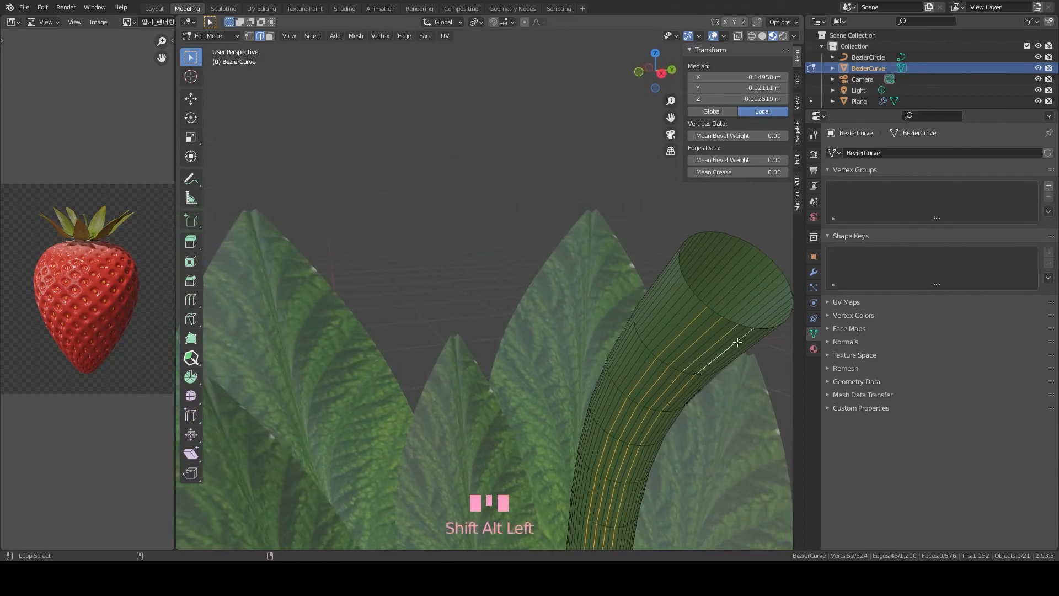
left_click(687, 303, "alt+shift")
left_click(676, 291, "alt+shift")
middle_click_drag(674, 290, 466, 295)
left_click(406, 122, "alt+shift")
left_click(400, 115, "alt+shift")
scroll(683, 333, "down", 16)
middle_click_drag(400, 119, 461, 222)
left_click(403, 255, "alt+shift")
left_click(435, 251, "alt+shift")
left_click(461, 222, "alt+shift")
left_click(473, 206, "alt+shift")
left_click(488, 189, "alt+shift")
left_click(502, 171, "alt+shift")
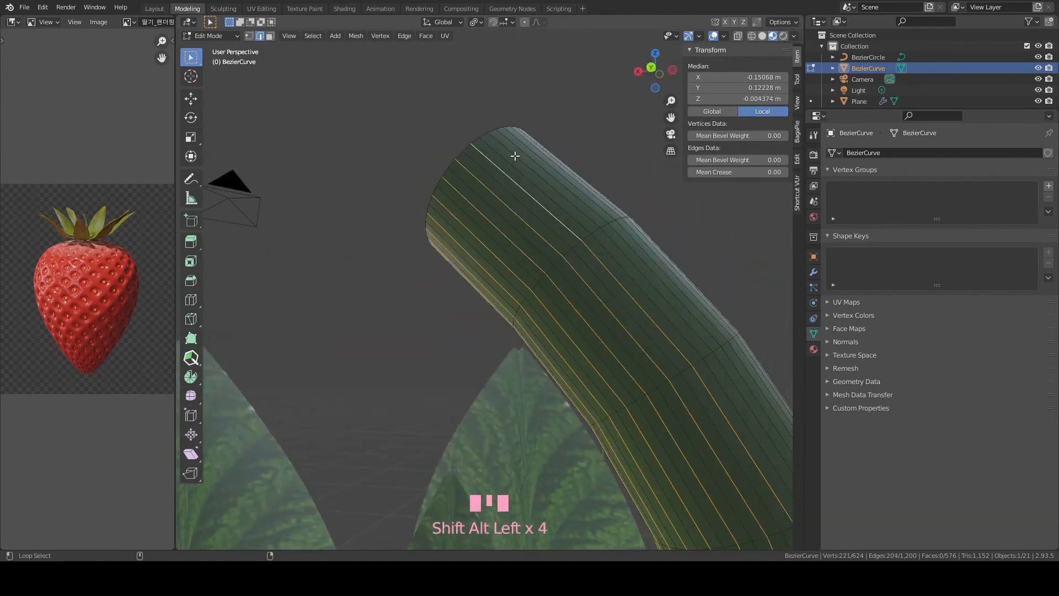
left_click(515, 156, "alt+shift")
middle_click_drag(515, 156, 458, 191)
left_click(483, 188, "alt+shift")
left_click(531, 184, "alt+shift")
left_click(552, 183, "alt+shift")
middle_click_drag(554, 185, 501, 291)
scroll(502, 291, "up", 7)
key("x")
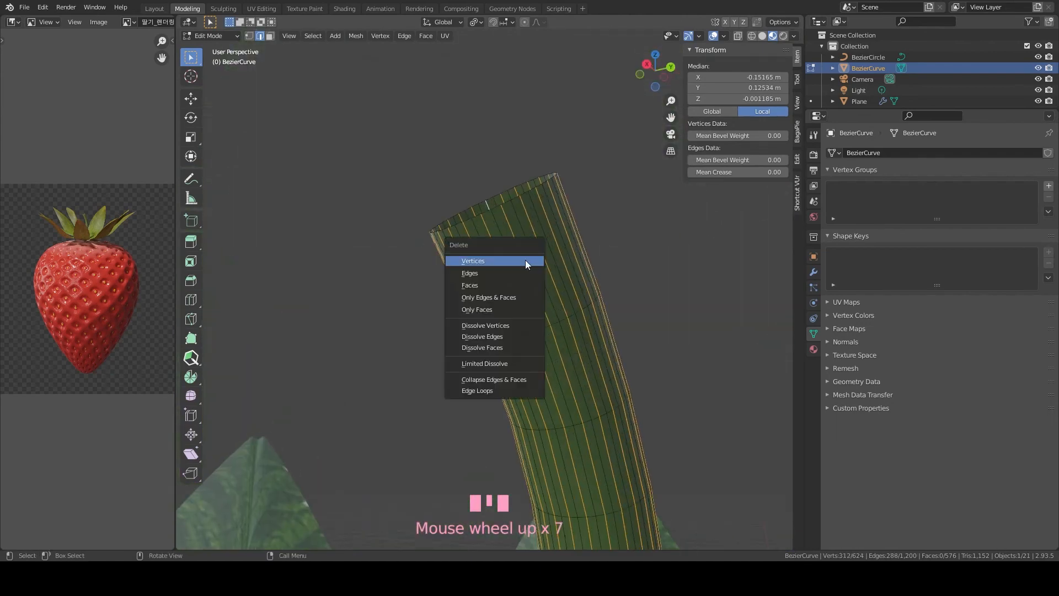
left_click(519, 338)
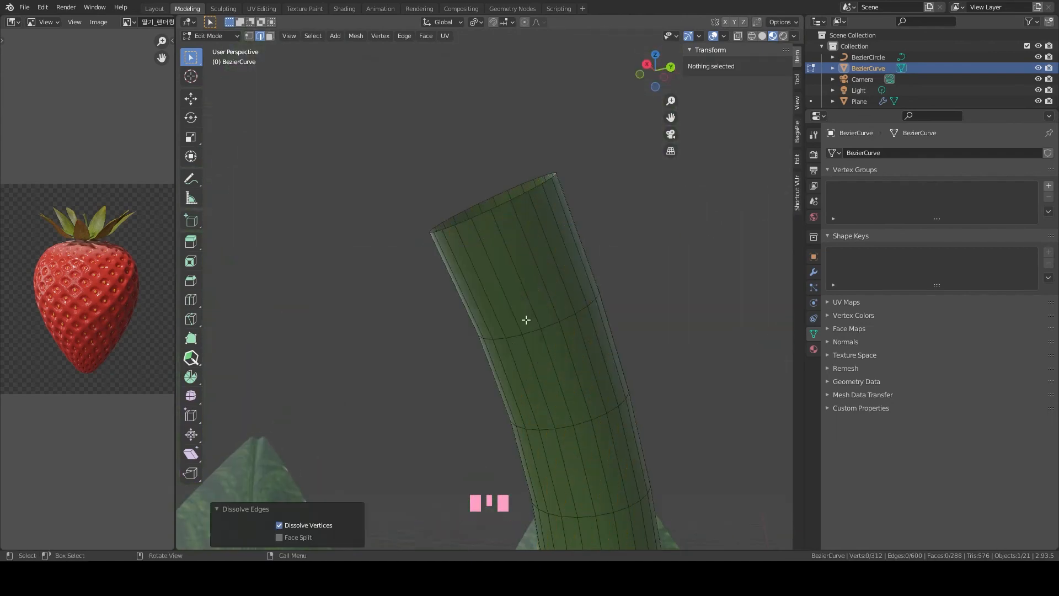
Dissolve alternate lengthwise edge loops around the stem again to reduce it to twelve sides
left_click(524, 284, "alt")
left_click(497, 284, "alt+shift")
middle_click_drag(496, 283, 397, 219)
left_click(520, 192, "alt+shift")
left_click(487, 227, "alt+shift")
key("x")
left_click(490, 228)
scroll(534, 236, "down", 2)
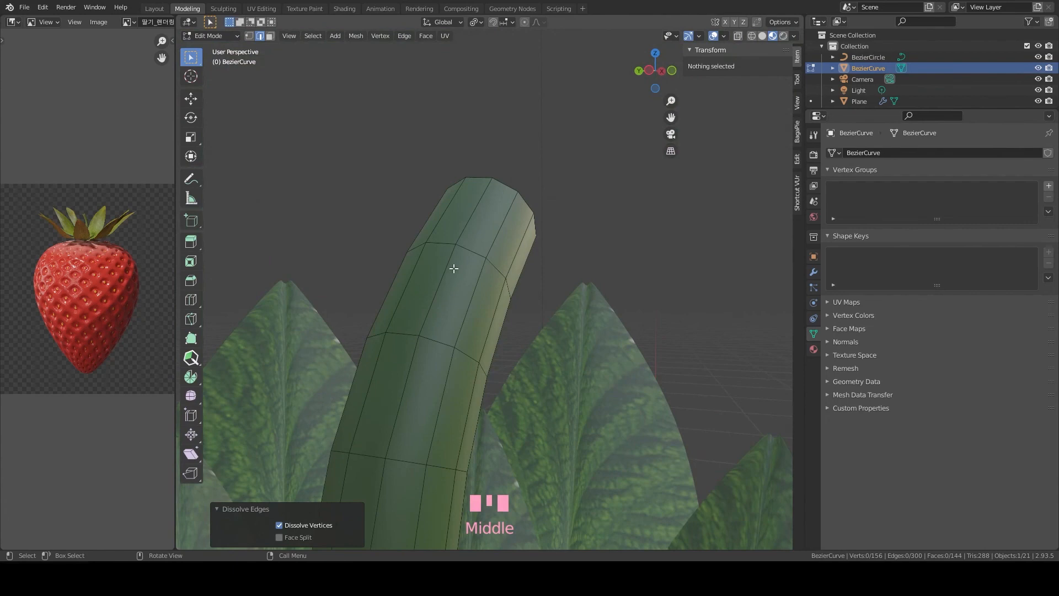
Reduce the stem to six sides by dissolving every other remaining lengthwise edge loop
left_click(454, 266, "alt")
middle_click_drag(454, 267, 515, 305)
left_click(455, 278, "alt+shift")
left_click(463, 274, "alt+shift")
key("x")
left_click(464, 272)
scroll(515, 305, "down", 7)
key("Tab")
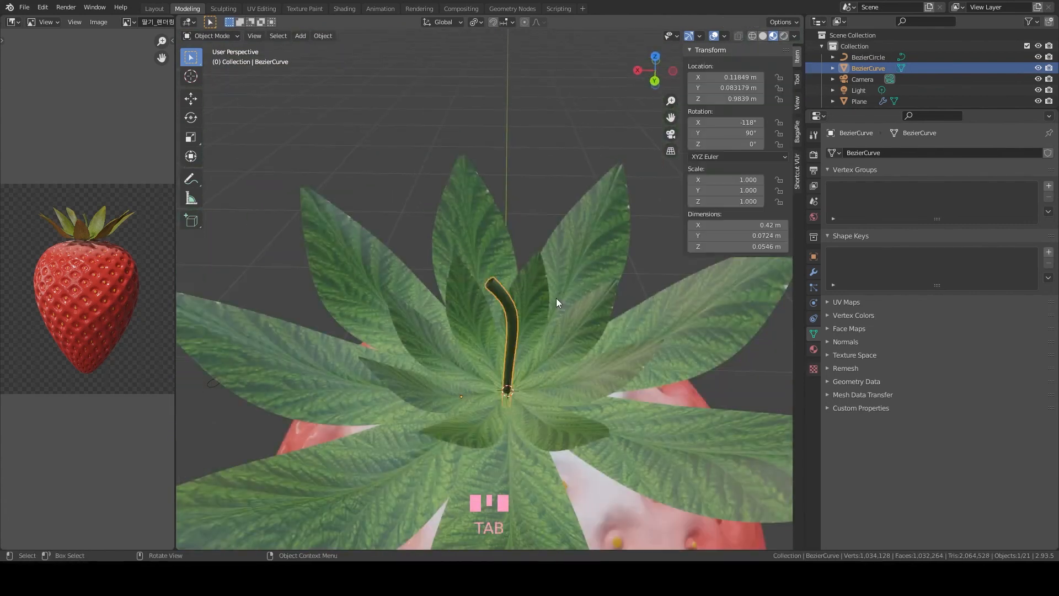
Select the open edge loop at the stem's tip and fill it with a face
scroll(563, 309, "up", 3)
key("Tab")
scroll(489, 287, "up", 3)
middle_click_drag(488, 286, 563, 269)
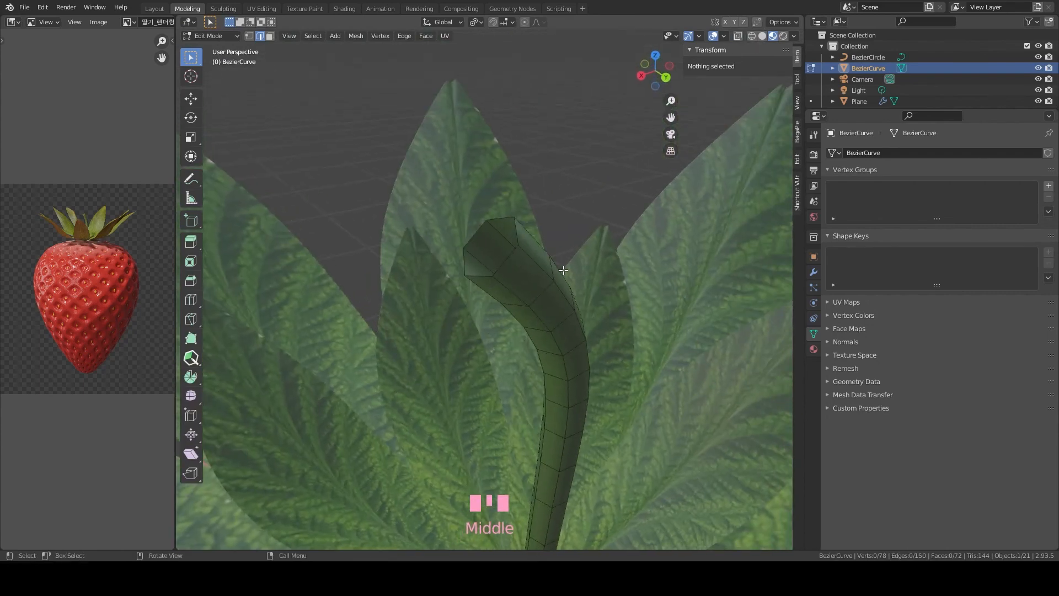
left_click(488, 260, "alt")
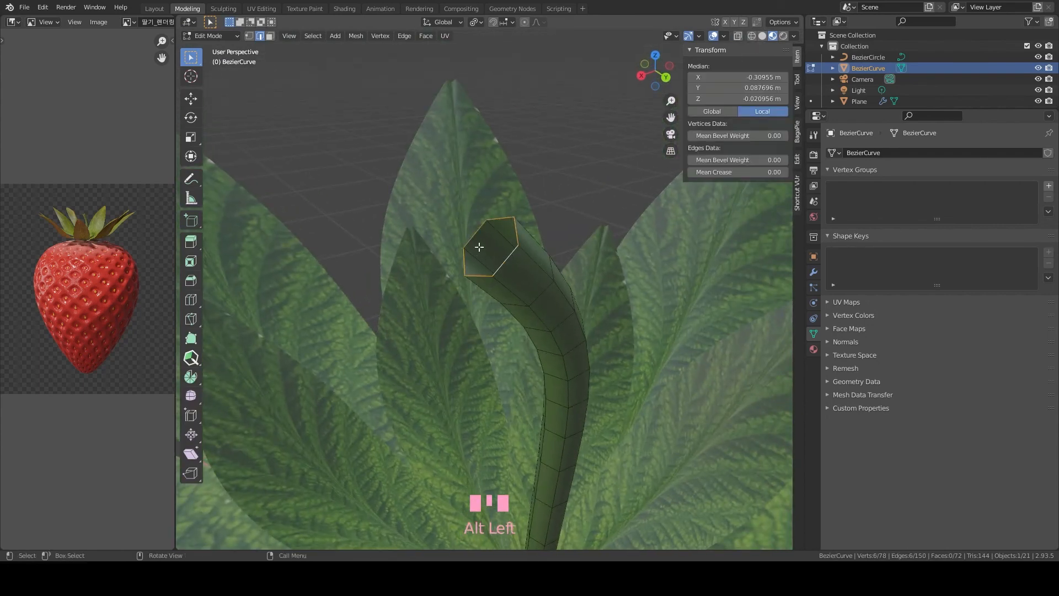
key("f")
key("Tab")
scroll(580, 236, "down", 4)
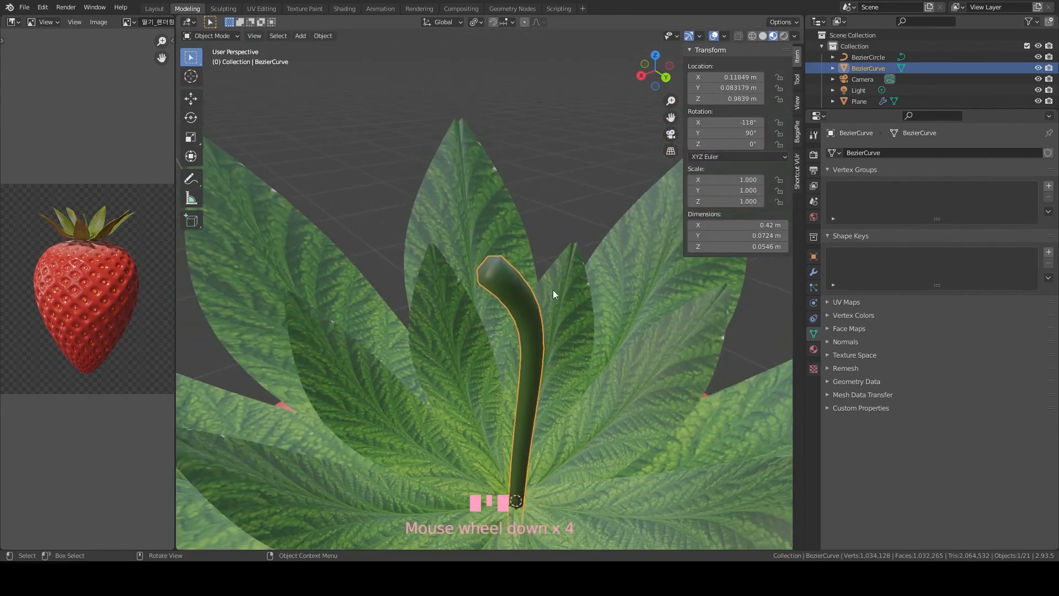
Add a loop cut around the stem's end segment and slide it close to the tip, to a factor of about -0.96
scroll(508, 263, "up", 6)
key("Tab")
left_click_drag(508, 262, 530, 189, "alt")
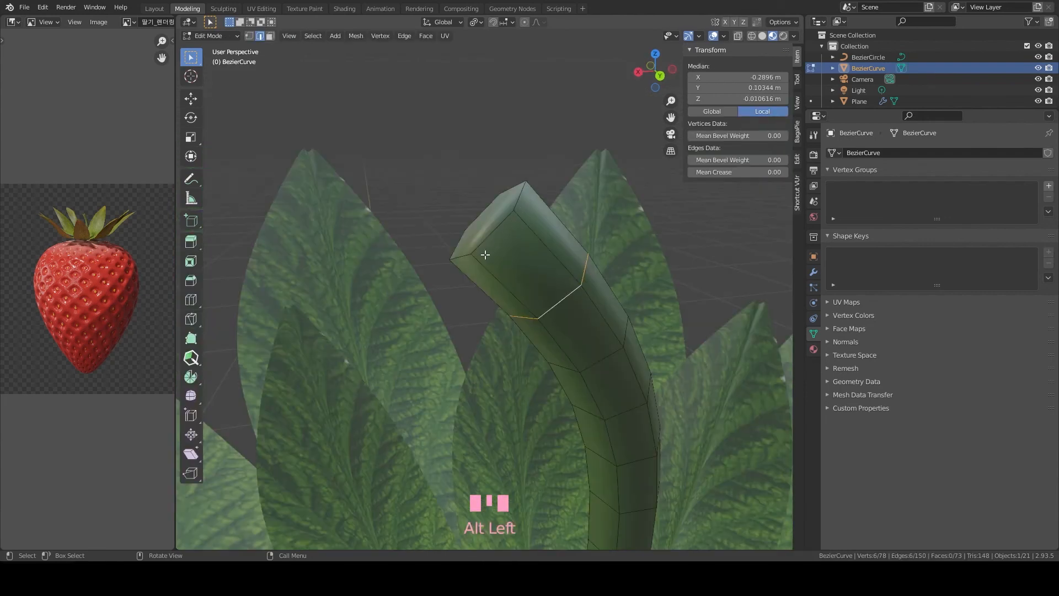
key("ctrl+r")
left_click(515, 215)
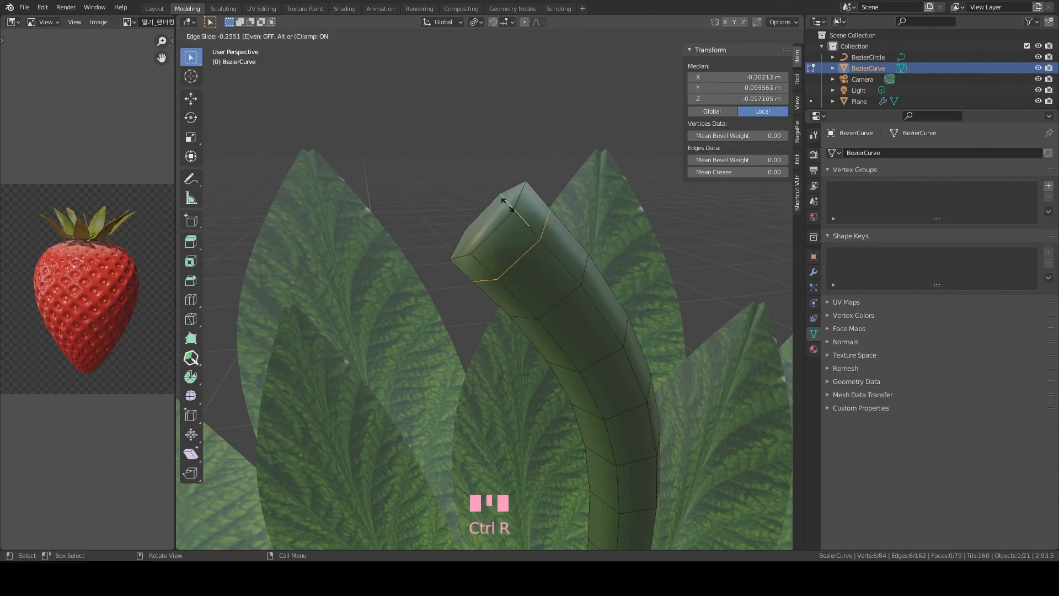
left_click(480, 187)
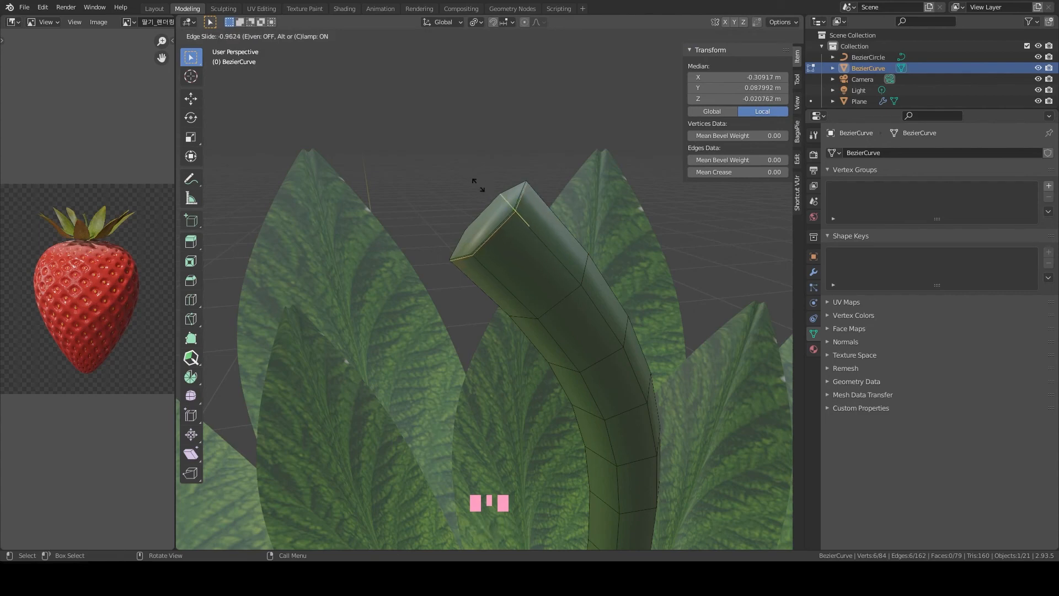
key("Tab")
key("Tab")
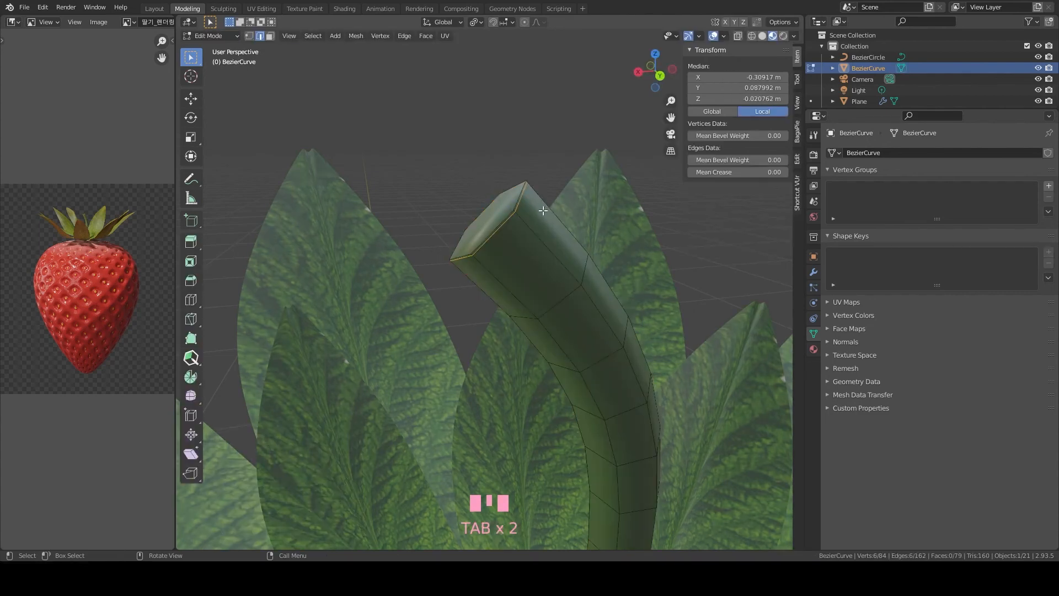
Add a second loop cut to the stem's end segment and slide it up close to the tip
key("ctrl+r")
left_click(532, 216)
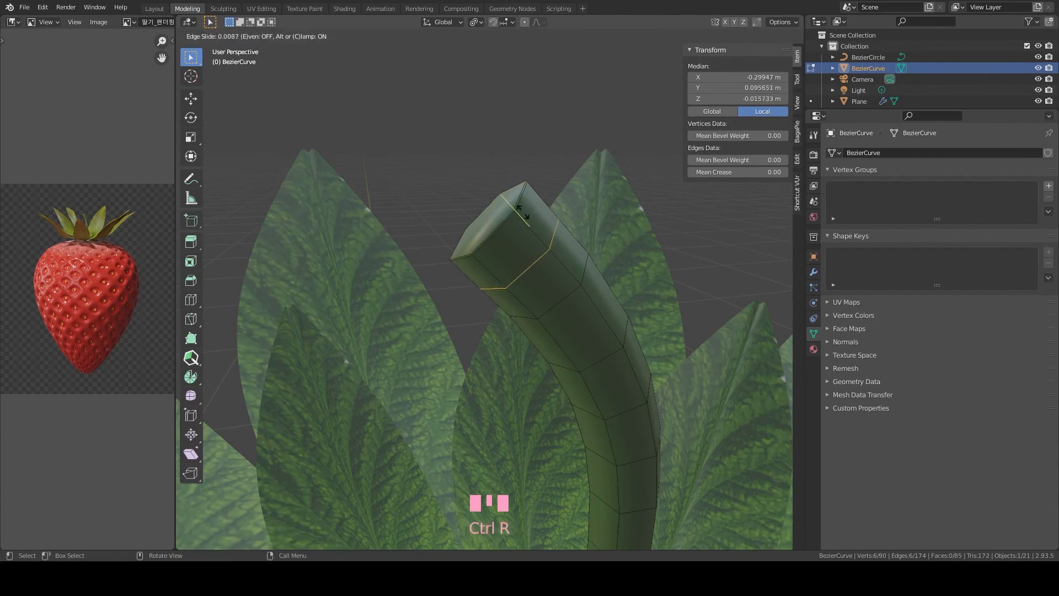
left_click(491, 188)
key("Tab")
scroll(618, 226, "down", 3)
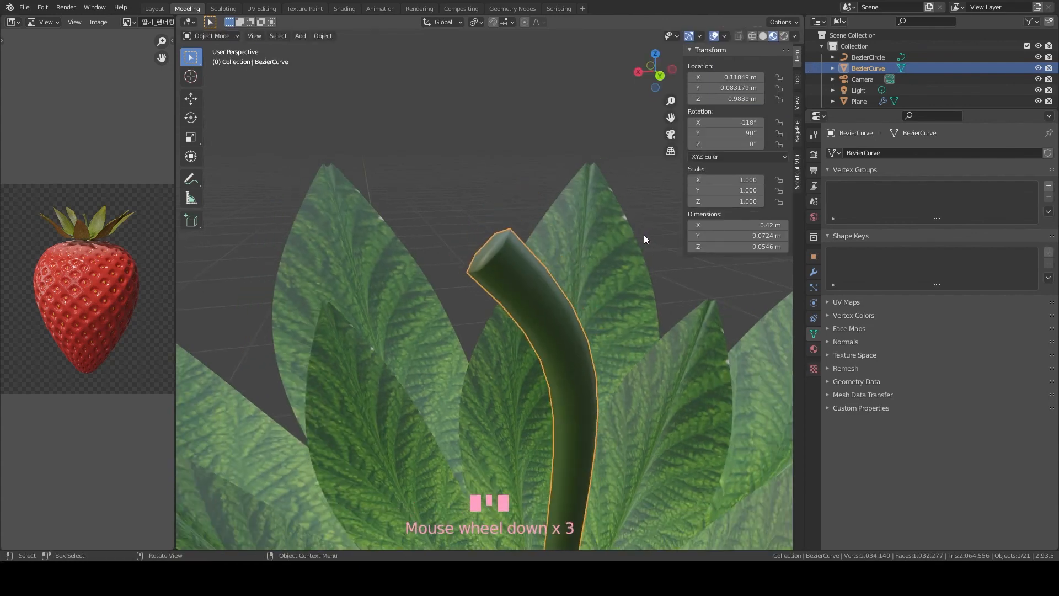
Extrude the stem's tip face outward about 0.0037 m and scale it down slightly to taper the end
scroll(594, 262, "up", 4)
middle_click_drag(481, 239, 513, 249)
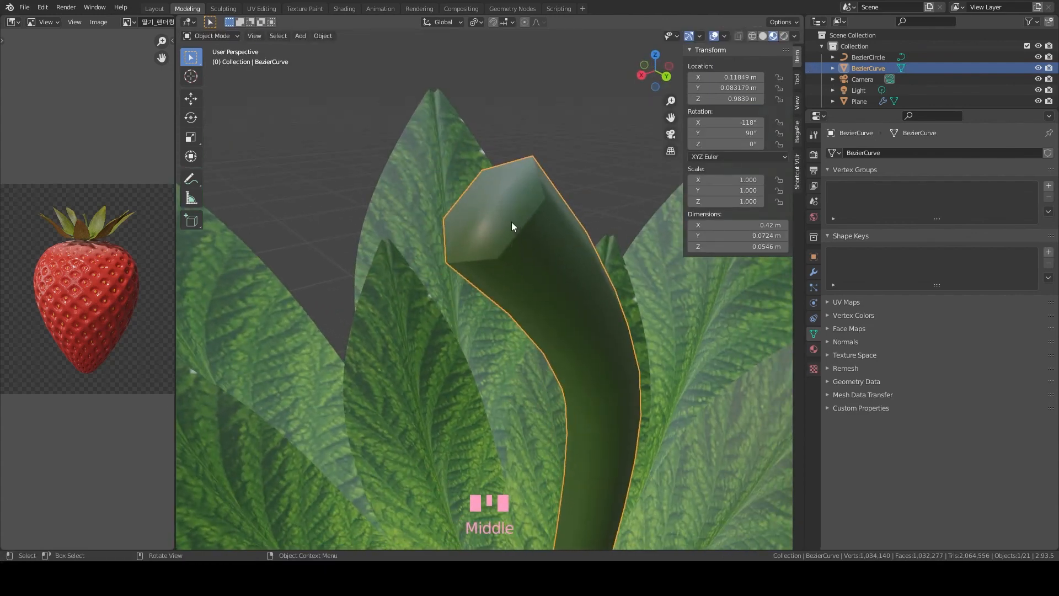
key("Tab")
key("3")
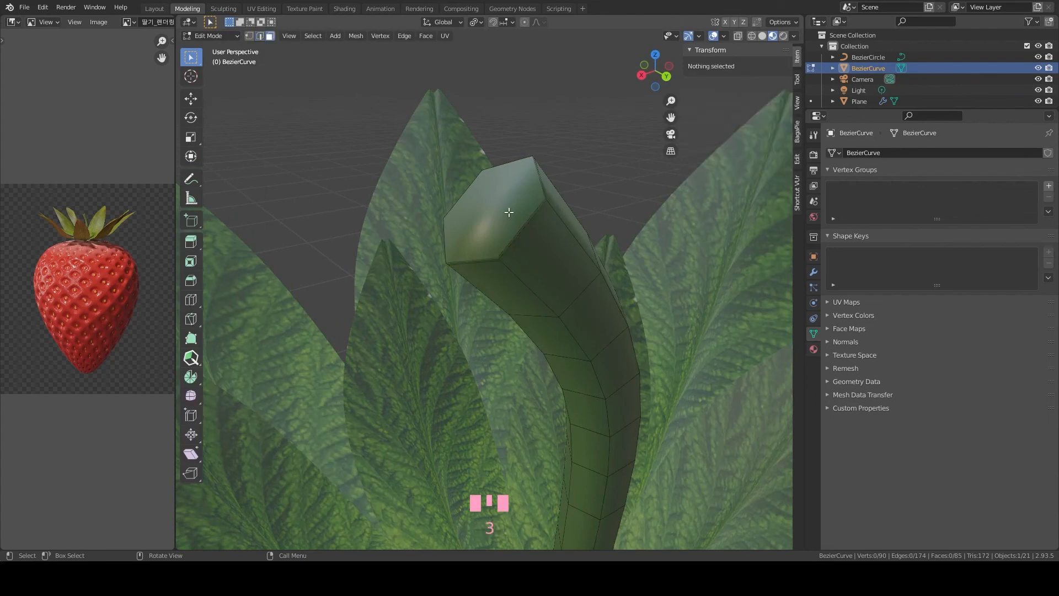
left_click(508, 211)
key("e")
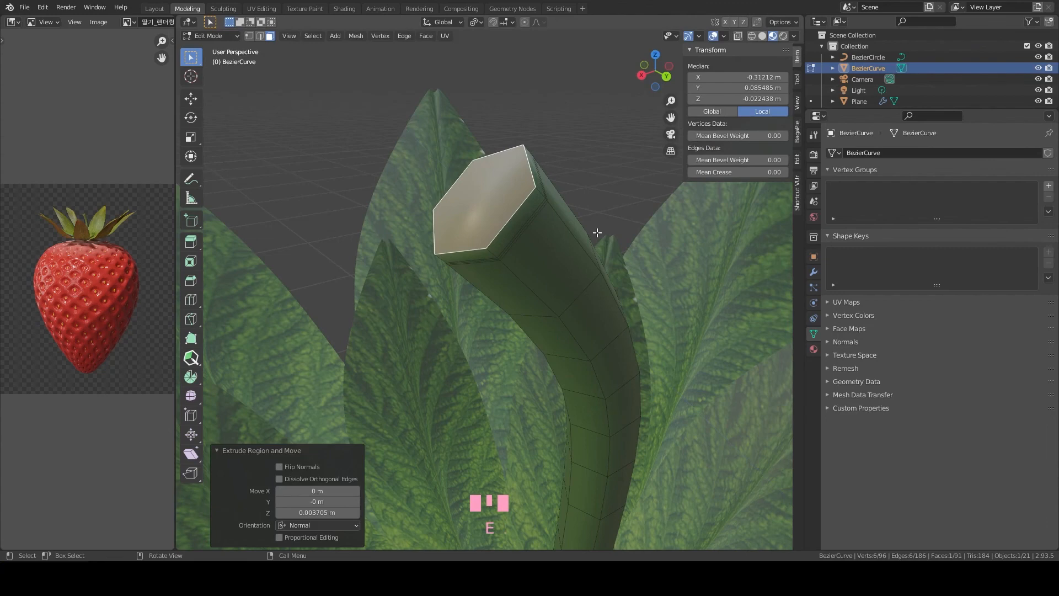
key("s")
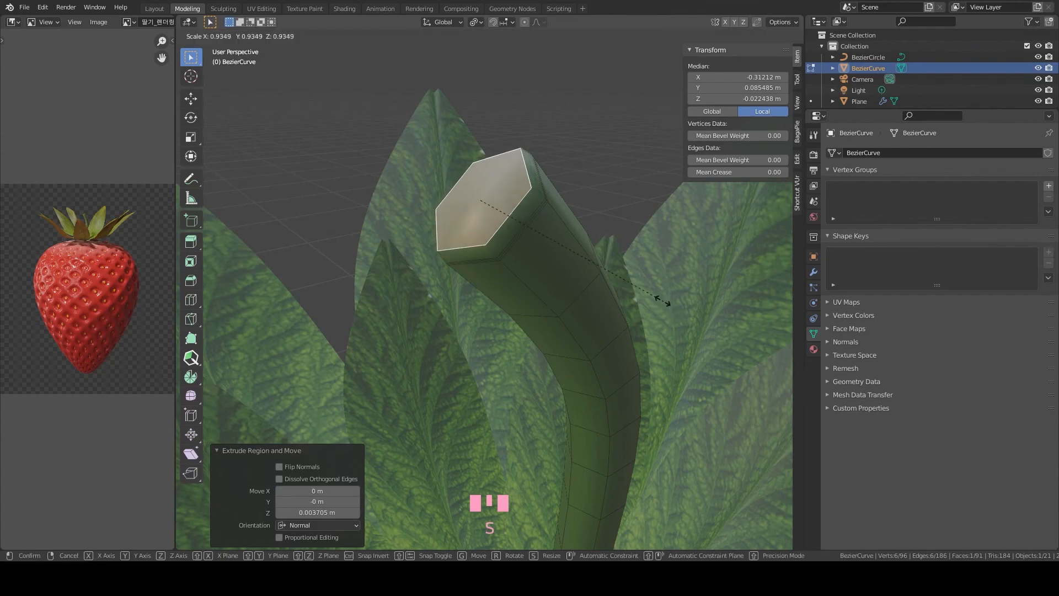
left_click(623, 276)
key("s")
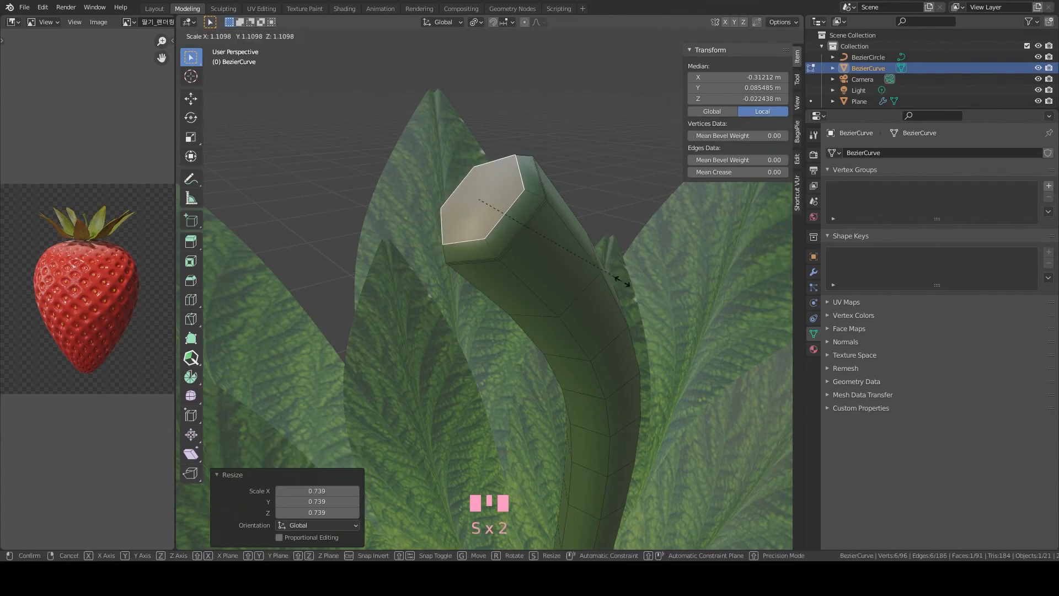
left_click(630, 285)
Inset the end face at the stem's tip by about 0.0015 m
key("Tab")
scroll(631, 285, "down", 1)
scroll(631, 284, "down", 3)
middle_click_drag(607, 300, 538, 266)
scroll(538, 266, "up", 4)
key("Tab")
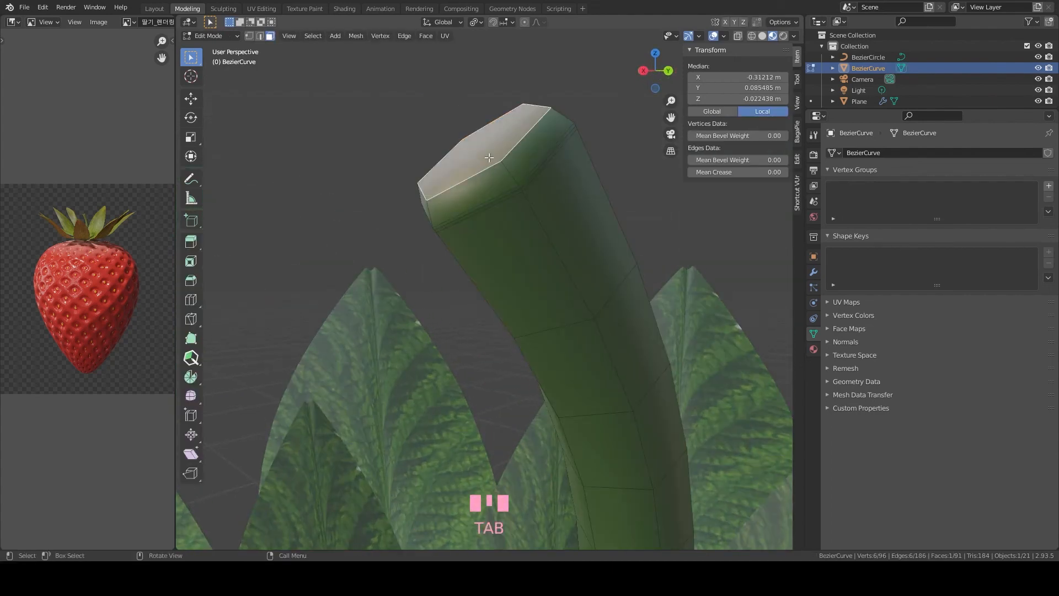
middle_click_drag(551, 143, 560, 176)
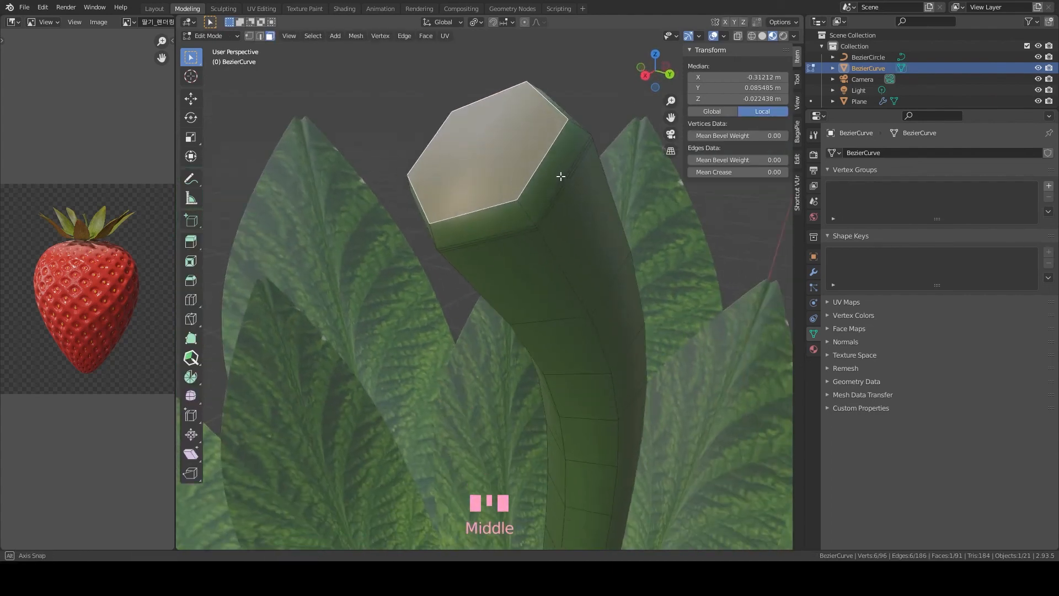
key("i")
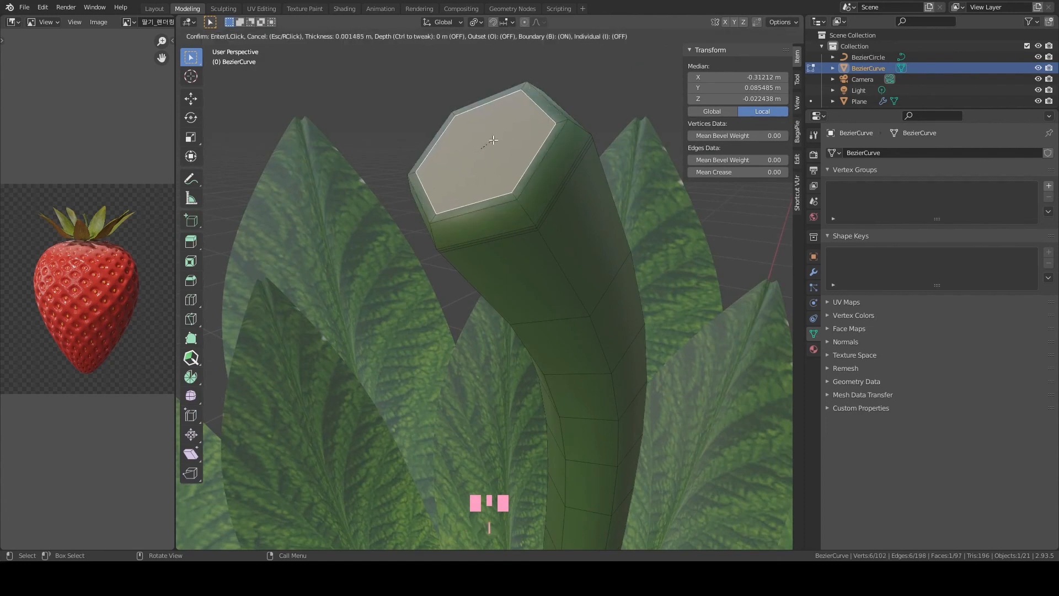
left_click(499, 142)
key("Tab")
Select the edge loop around the stem's tip and scale it up slightly
scroll(499, 141, "down", 5)
scroll(512, 271, "up", 8)
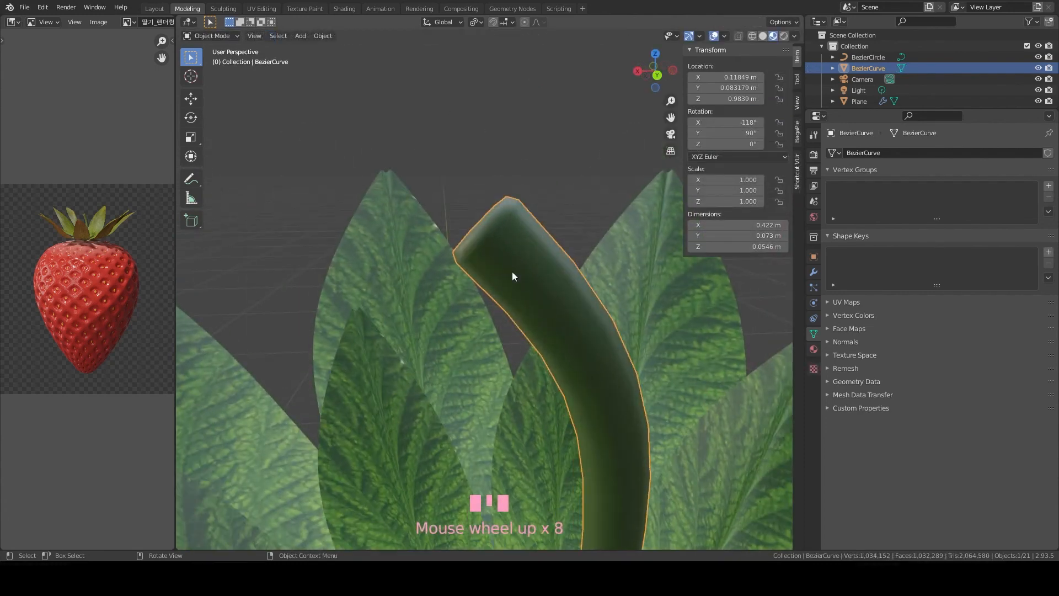
key("Tab")
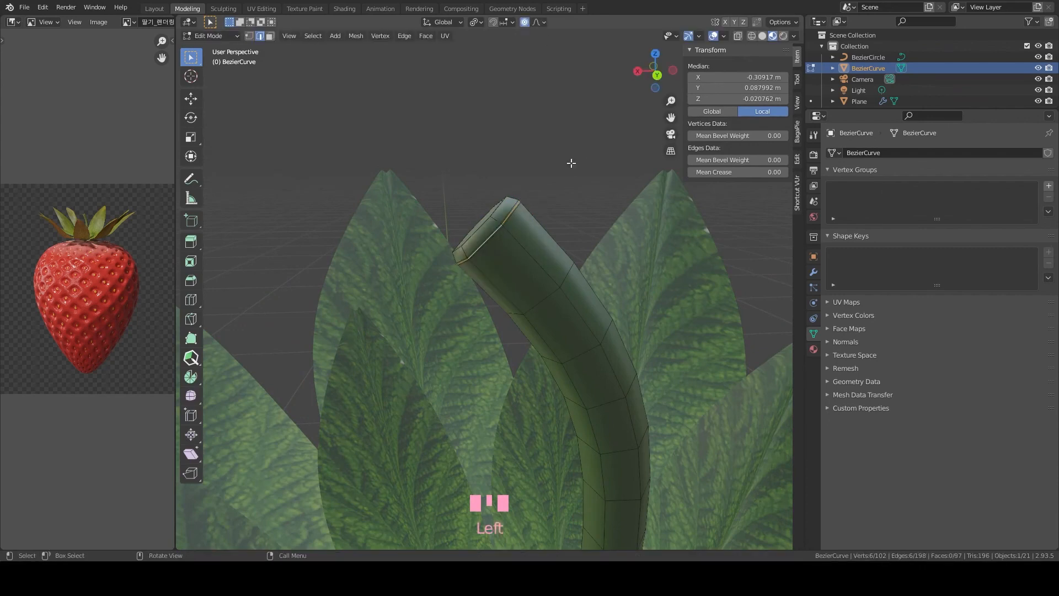
key("s")
left_click(579, 160)
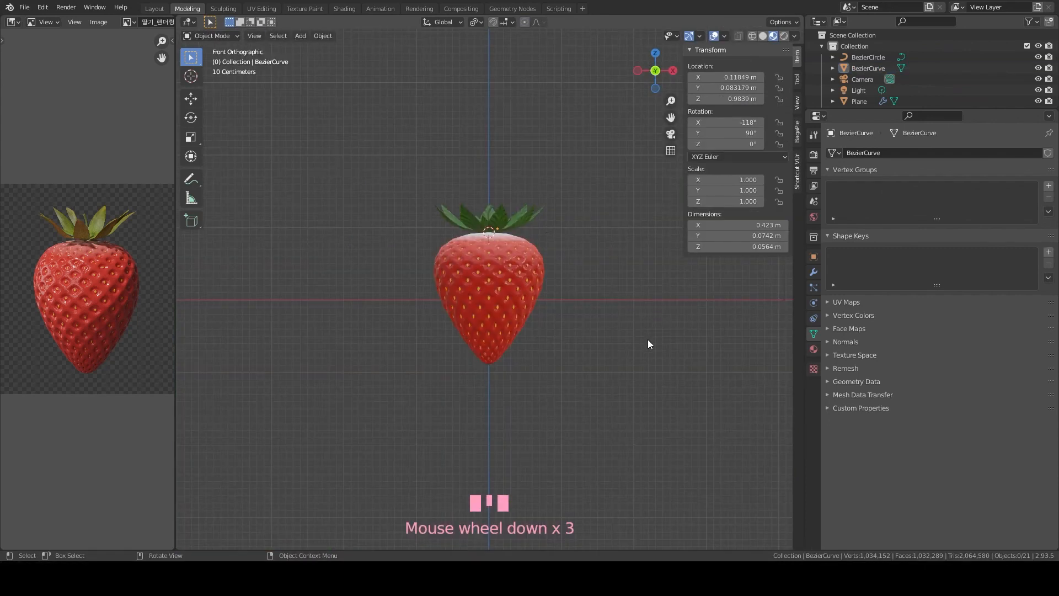
Add a plane mesh at the strawberry's top and scale it up by about 4.13
middle_click_drag(648, 343, 640, 361, "shift")
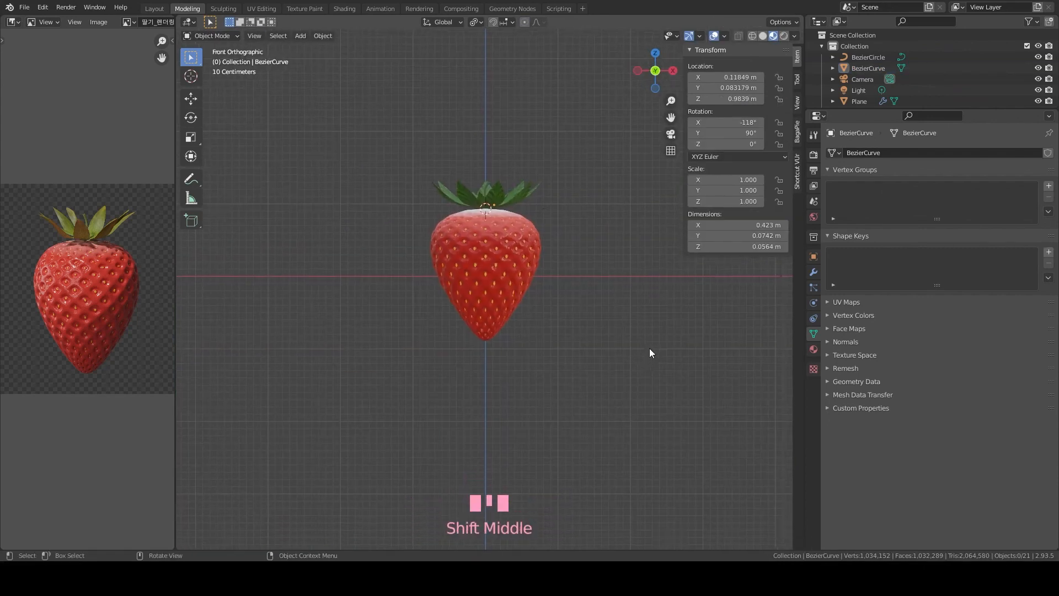
scroll(572, 248, "up", 1)
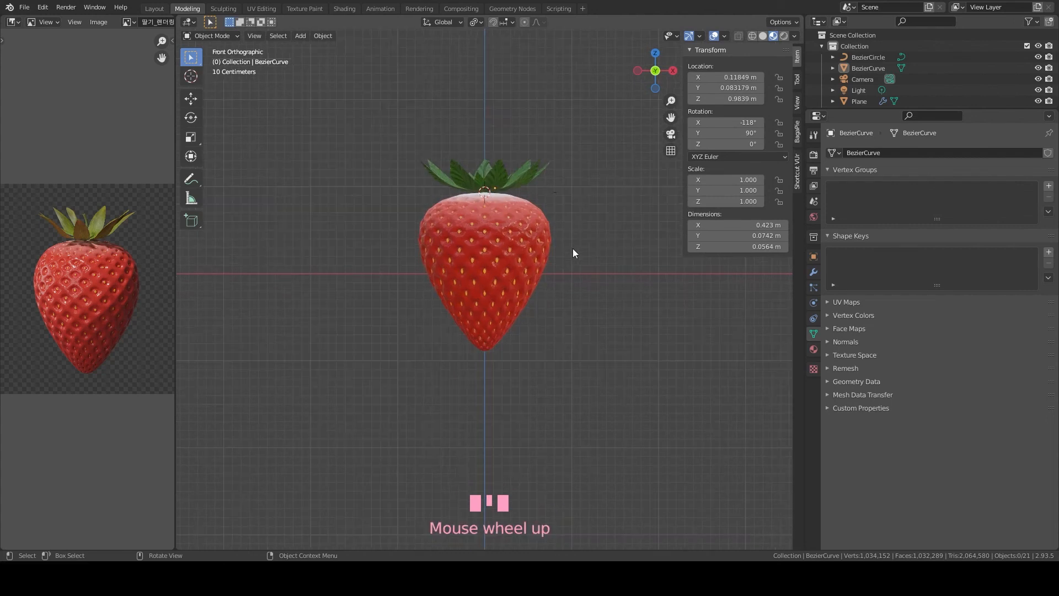
middle_click_drag(607, 279, 612, 300, "shift")
scroll(612, 304, "up", 1)
key("x")
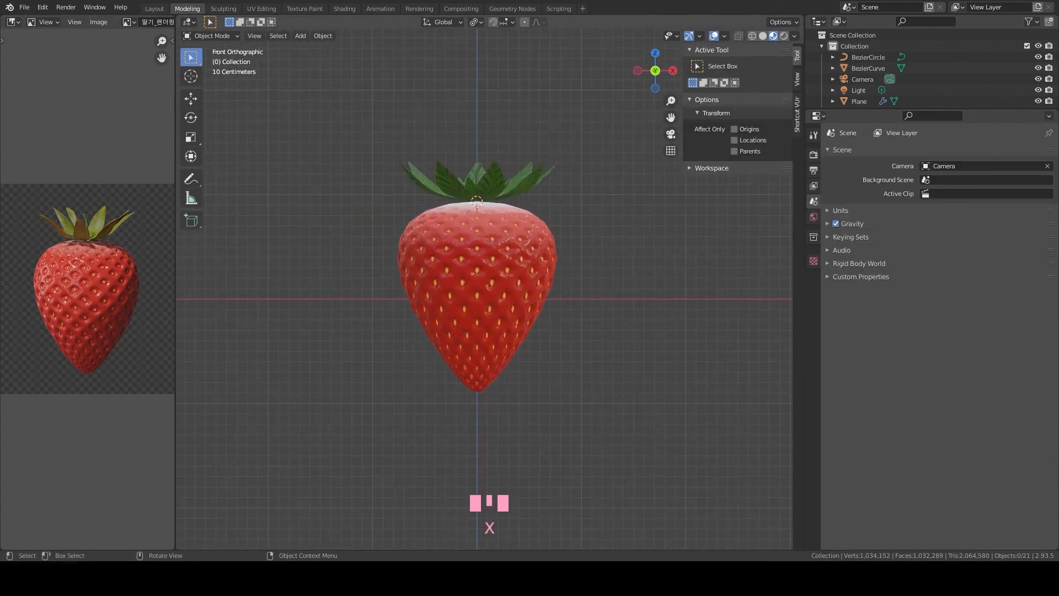
key("shift+a")
mouse_move(502, 223)
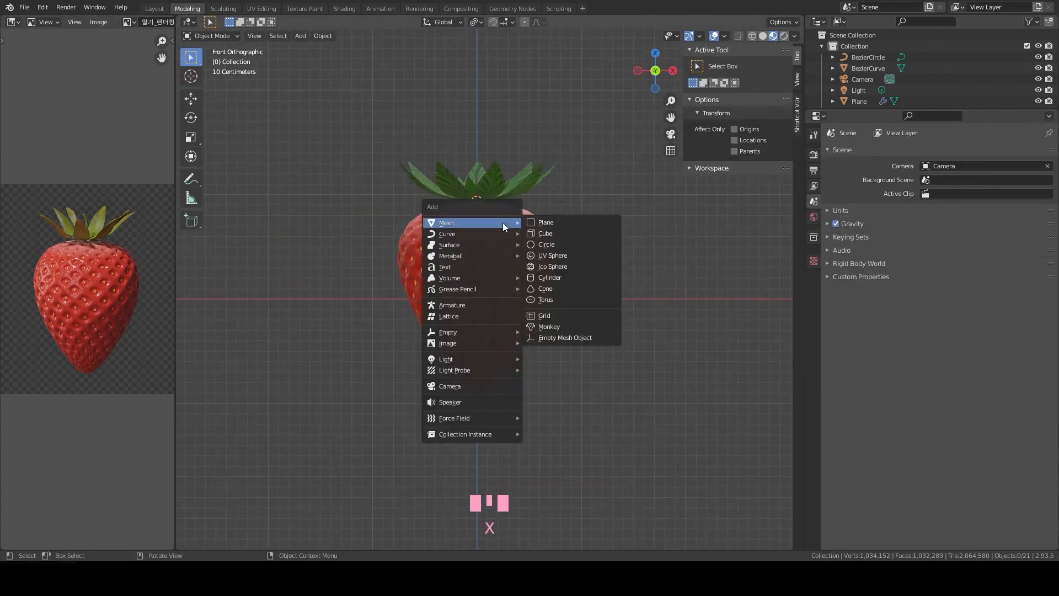
left_click(543, 223)
key("s")
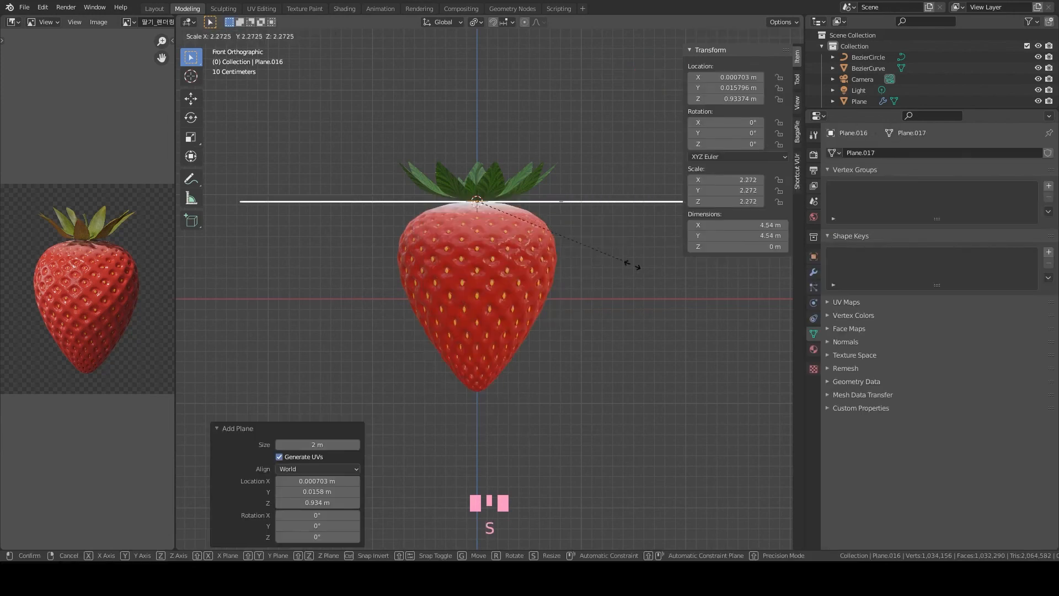
left_click(749, 331)
Lower the plane along Z by about 1.84 m to the strawberry's bottom tip as a floor
key("g")
key("z")
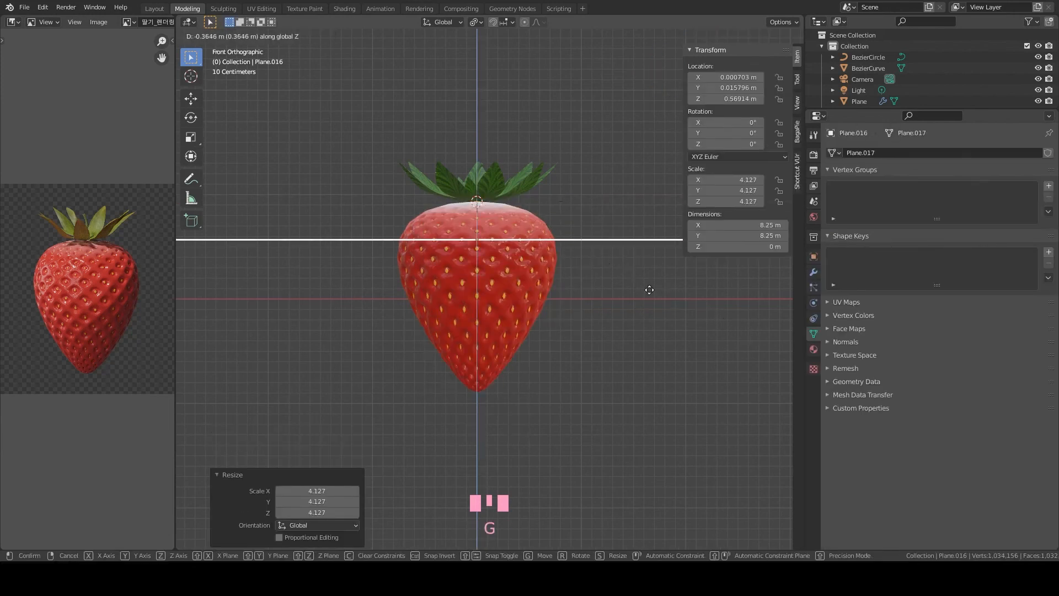
left_click(643, 439)
scroll(584, 293, "down", 7)
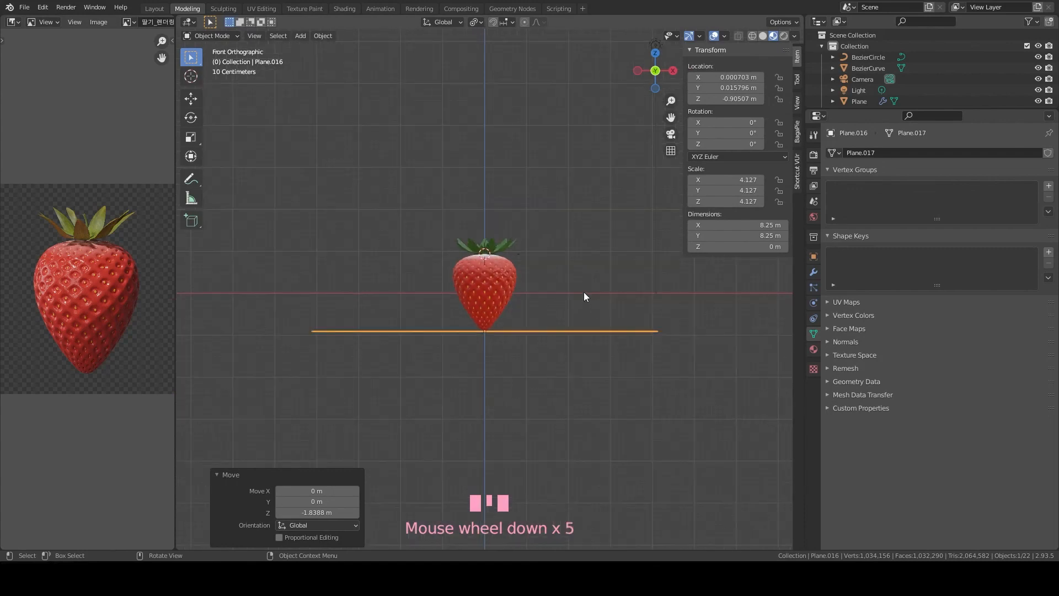
Enlarge the floor plane by a factor of about 4.6, to roughly 38 m per side
middle_click_drag(542, 250, 534, 339)
key("s")
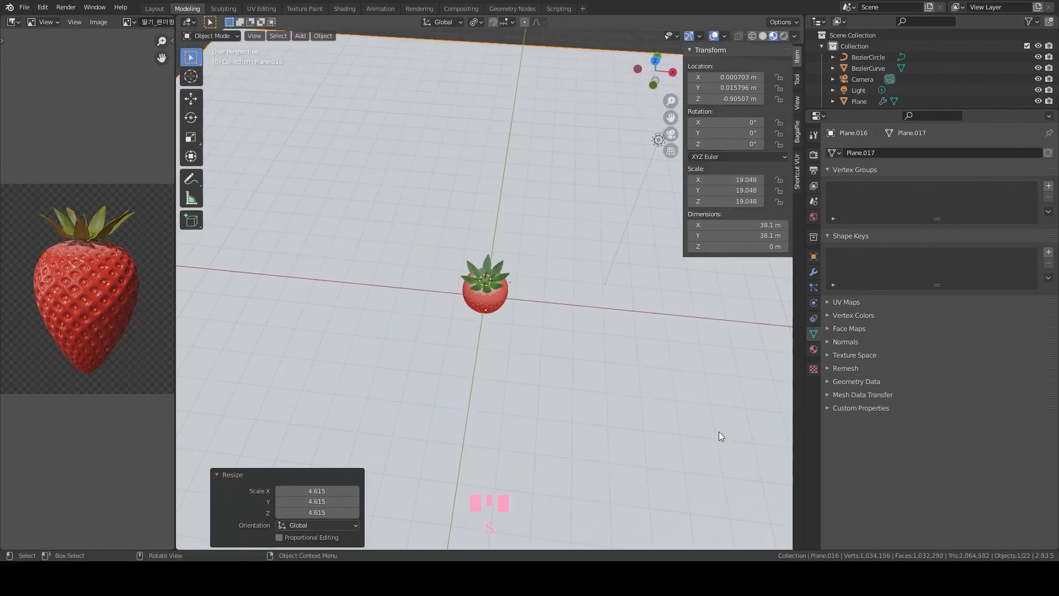
left_click(603, 362)
middle_click_drag(602, 359, 478, 307)
scroll(496, 292, "up", 3)
scroll(515, 280, "down", 7)
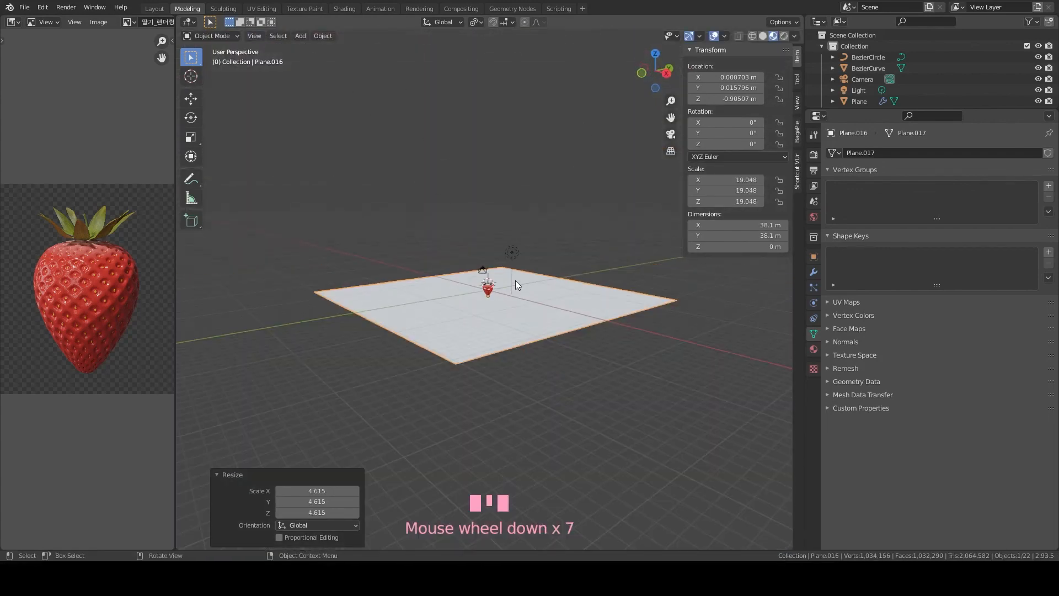
scroll(507, 250, "up", 5)
Extrude the floor's far edge up about 27.6 m along Z as a backdrop wall, and raise its top edge further
key("Tab")
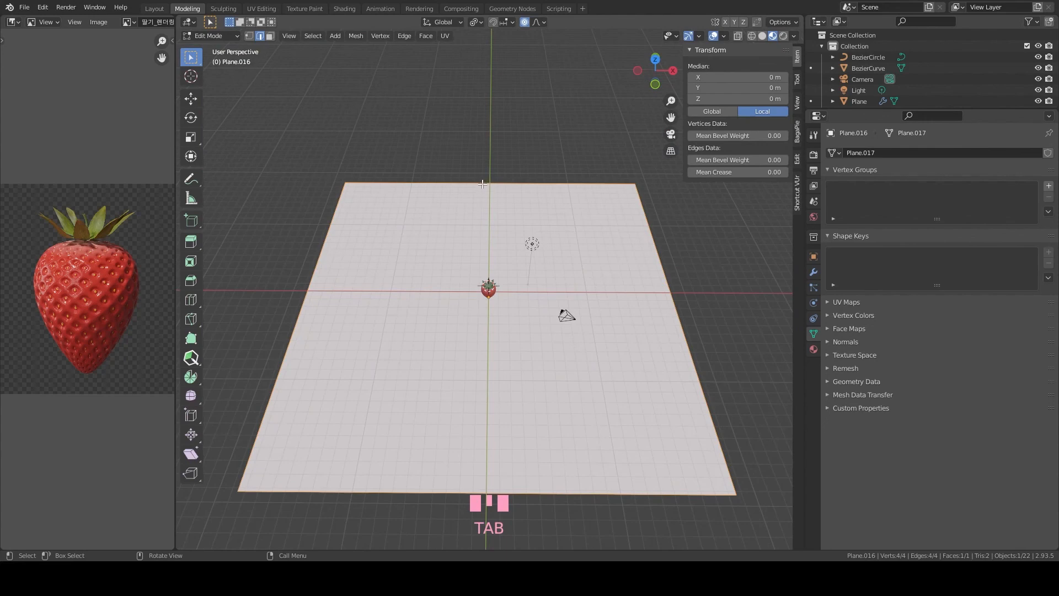
left_click(482, 184)
key("g")
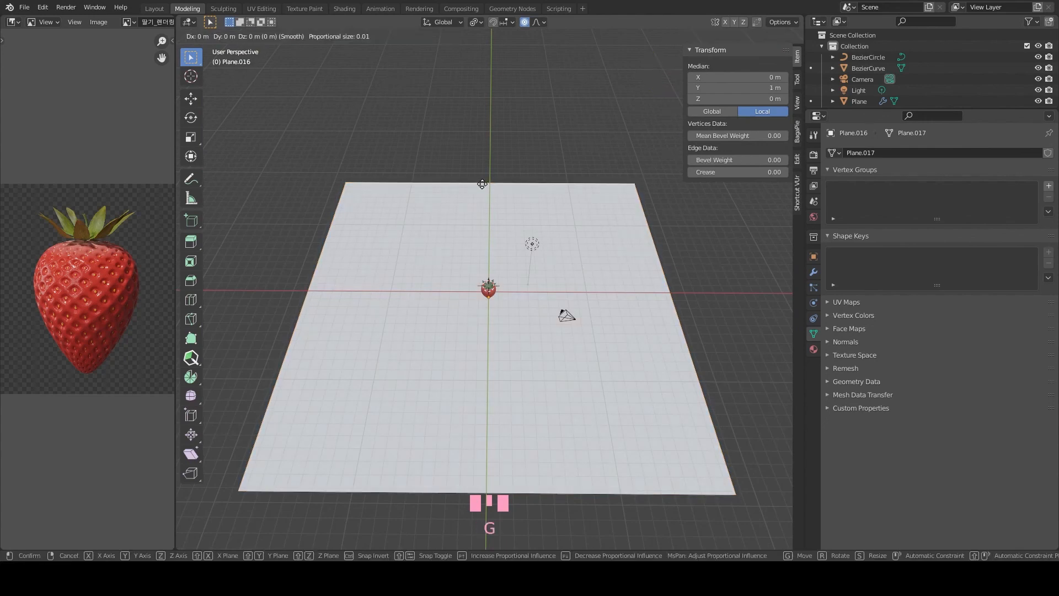
left_click(482, 183)
key("e")
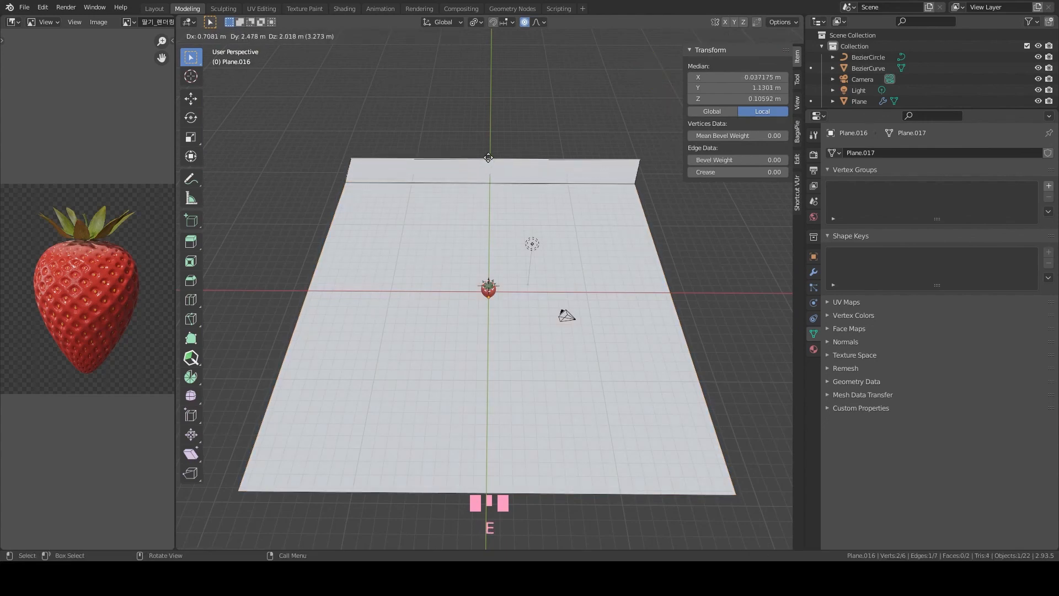
left_click(436, 520)
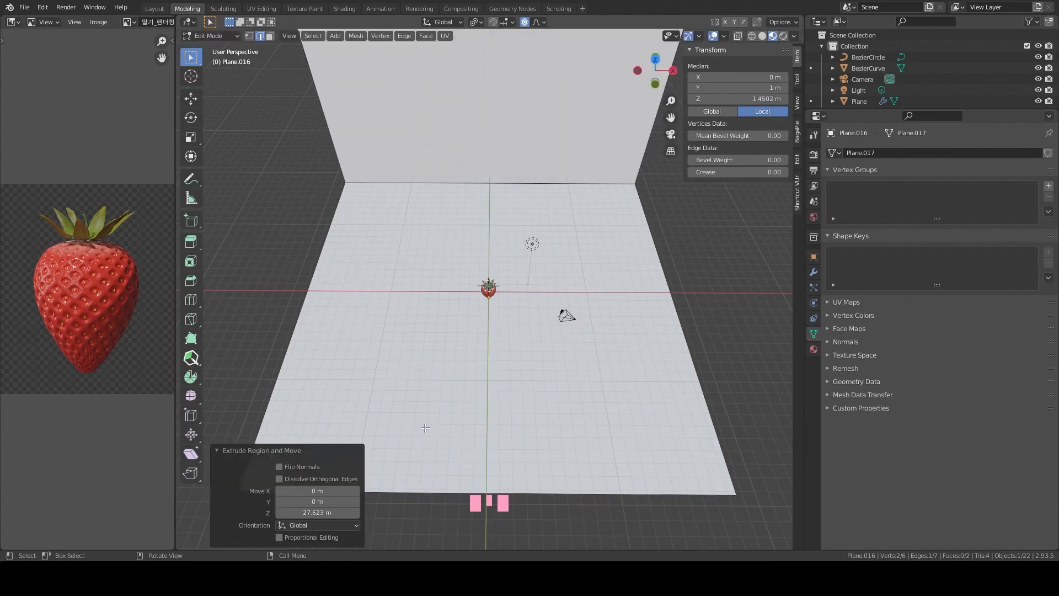
scroll(438, 408, "down", 5)
key("g")
key("z")
left_click(508, 162)
Scale the whole backdrop object up to a scale of about 32.4
key("Tab")
key("s")
left_click(498, 330)
scroll(498, 330, "up", 1)
middle_click_drag(498, 330, 499, 314)
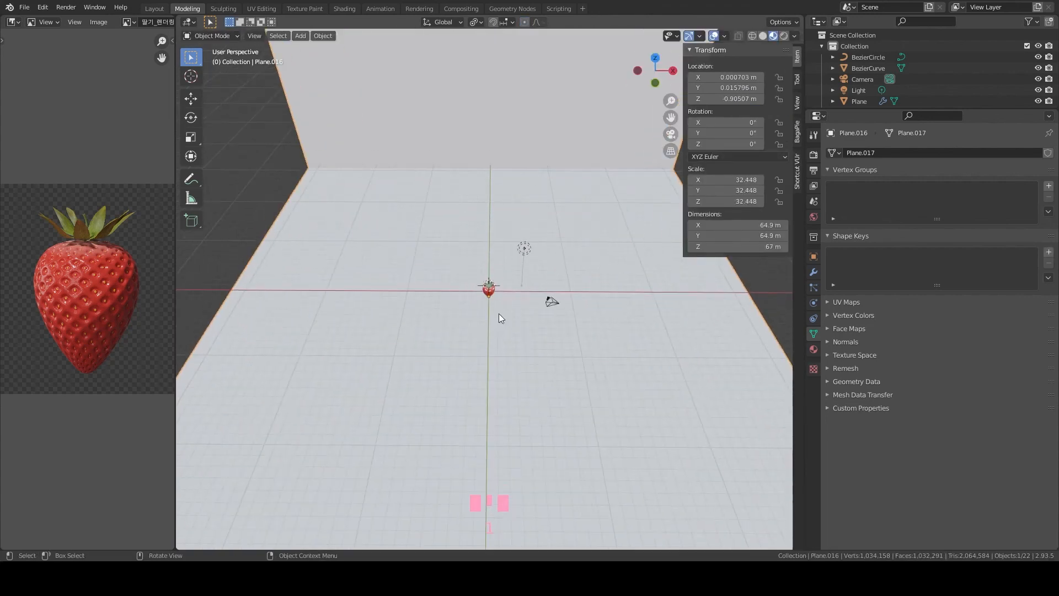
Switch to the camera view and lock the camera to the view
key("grave")
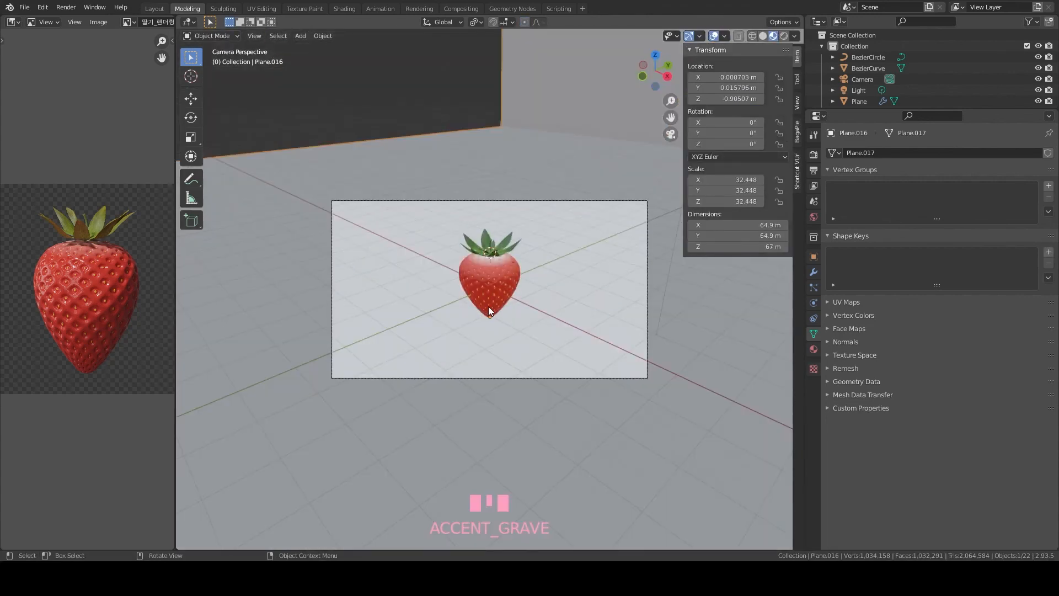
left_click(798, 102)
left_click(749, 188)
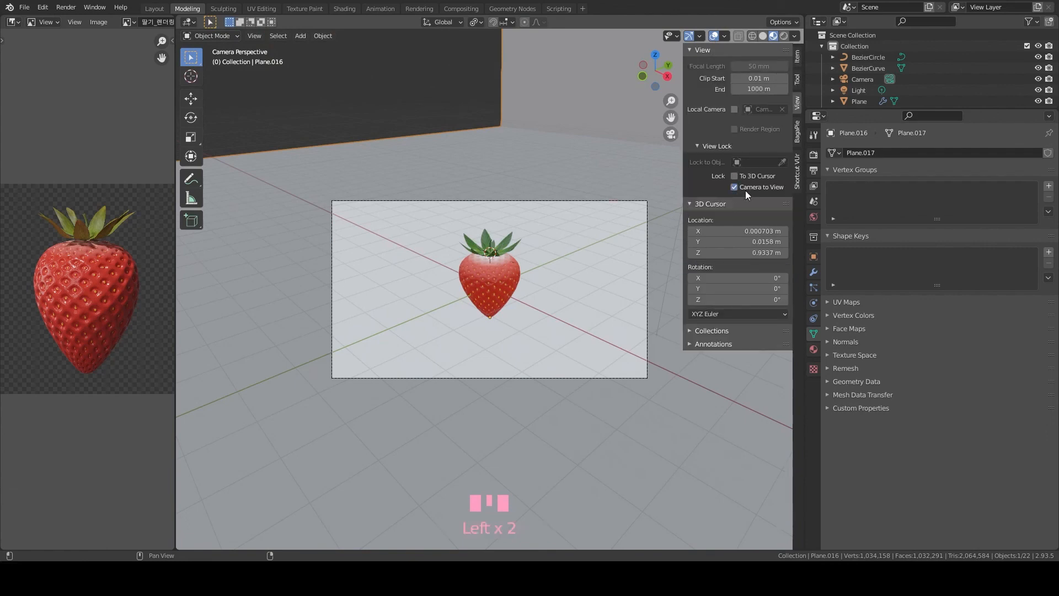
Frame the strawberry from the front with the camera and switch the viewport to rendered shading
mouse_move(479, 288)
middle_mouse_down()
mouse_move(551, 276)
mouse_move(525, 277)
middle_mouse_up()
left_click(783, 36)
middle_click_drag(783, 36, 779, 36, "shift")
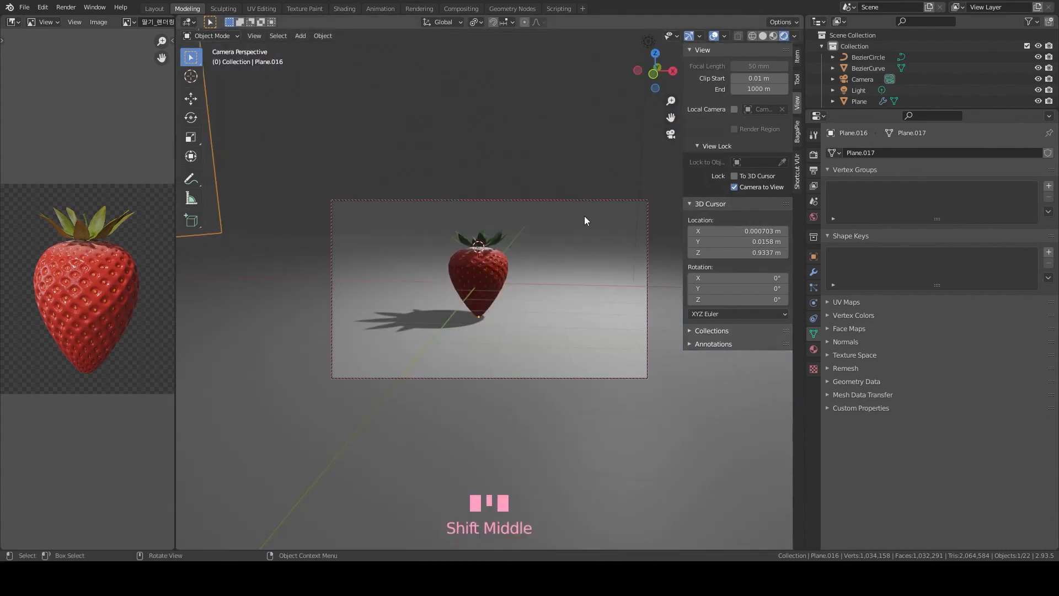
scroll(585, 219, "down", 3)
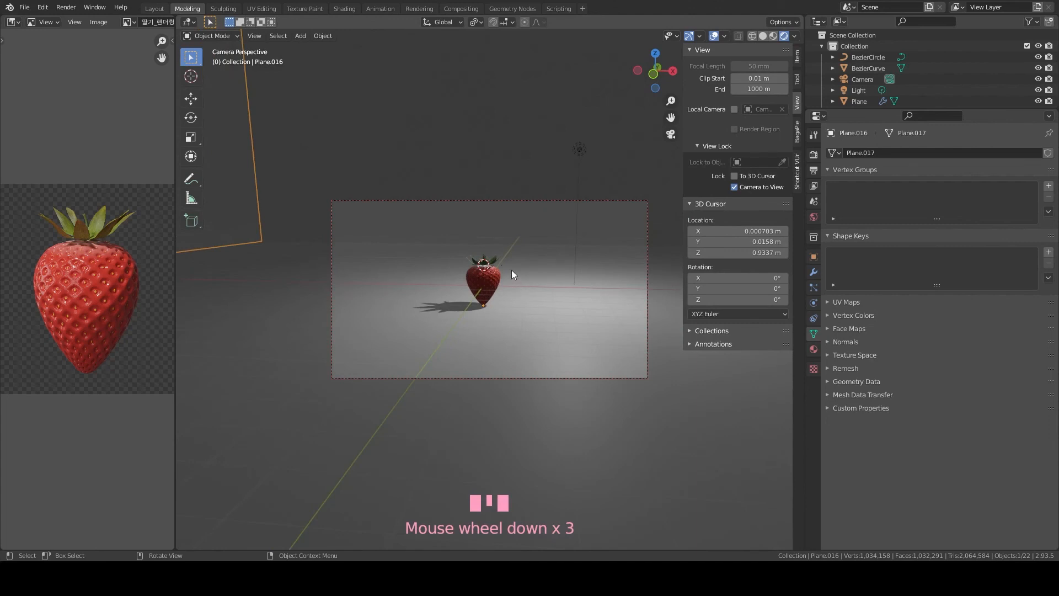
scroll(513, 270, "up", 5)
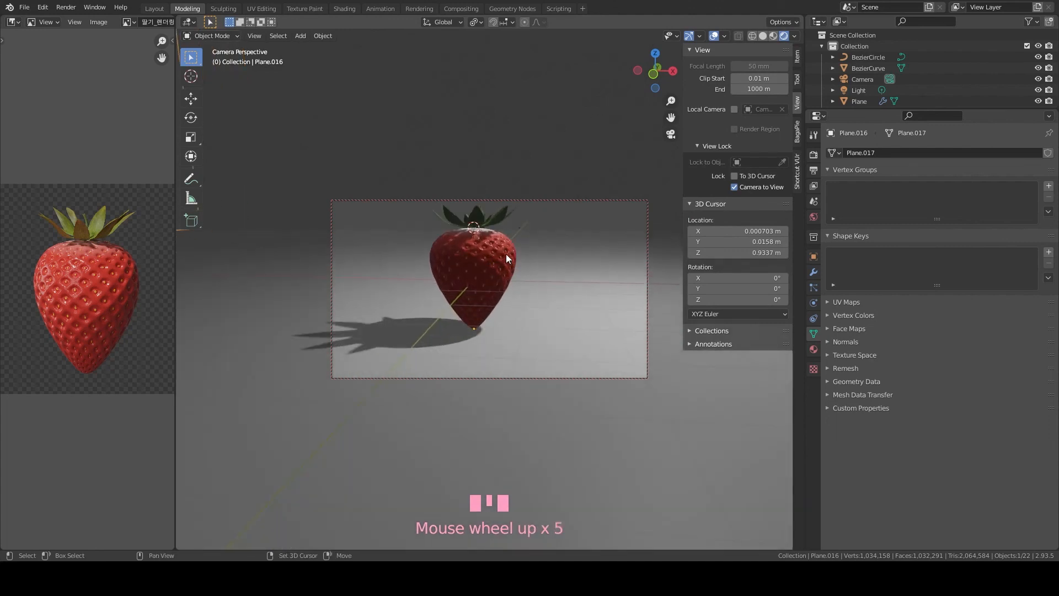
middle_click_drag(505, 253, 525, 276)
Add an area light, move it to the right side of the strawberry and rotate it about 64°
key("shift+a")
mouse_move(501, 402)
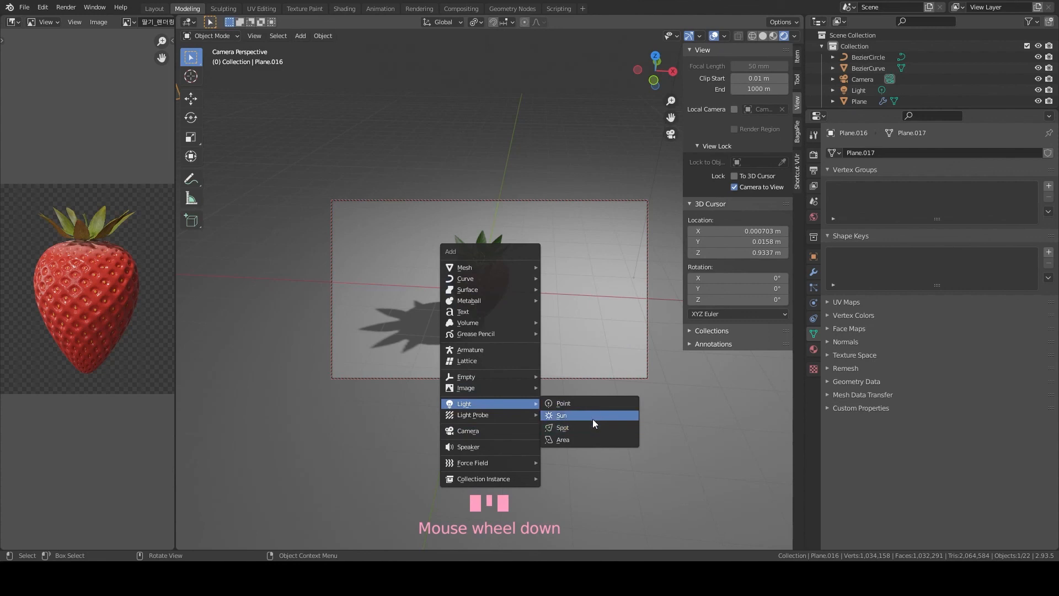
left_click(601, 439)
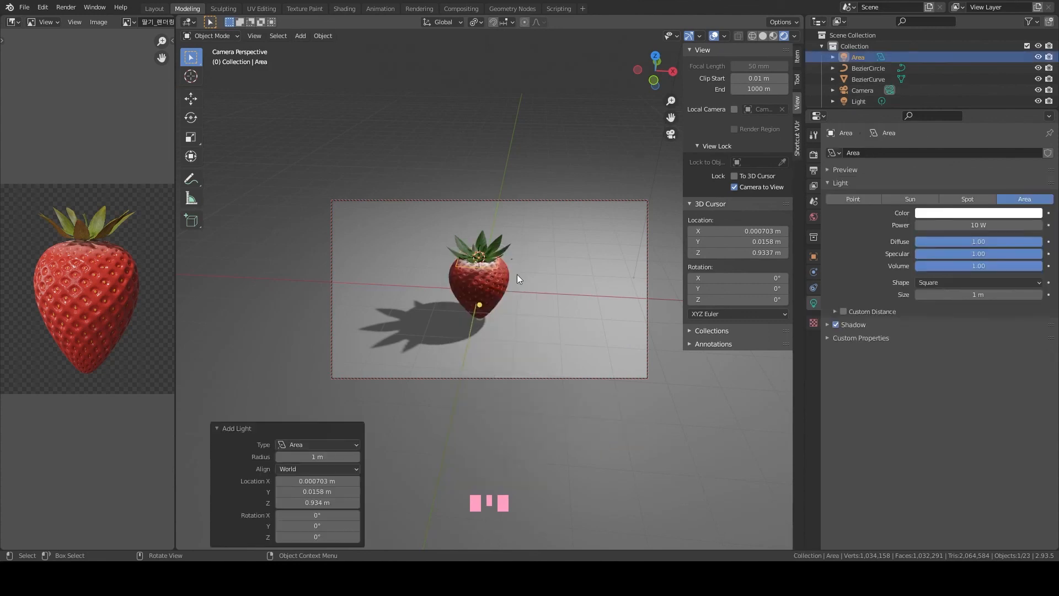
key("g")
left_click(625, 261)
key("r")
left_click(542, 365)
middle_click_drag(491, 260, 486, 216)
Move the area light close to the strawberry's lower right side and scale it up
key("g")
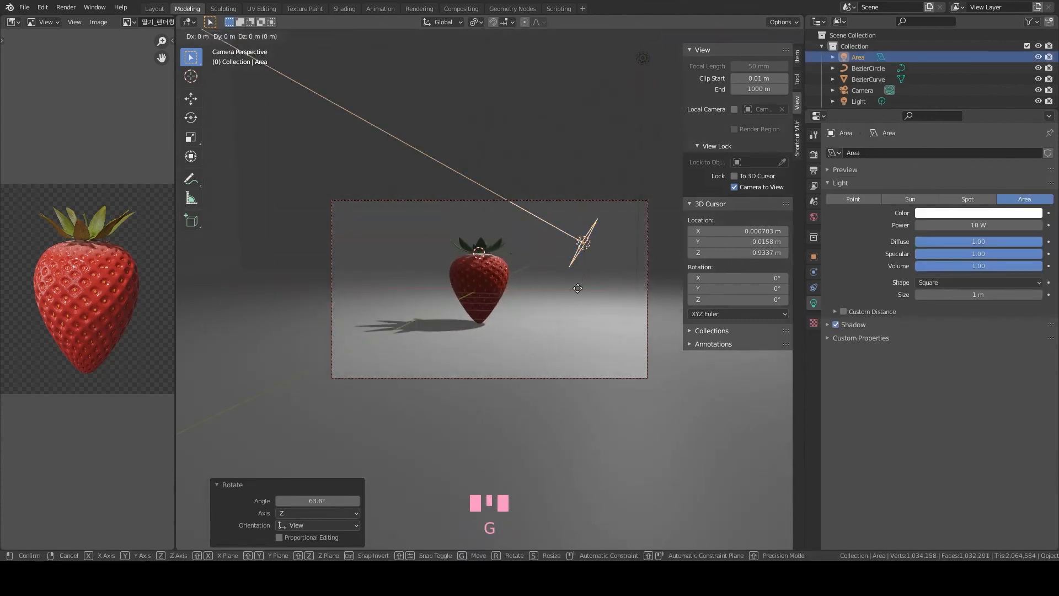
left_click(566, 326)
key("ctrl+z")
key("g")
left_click(538, 303)
key("s")
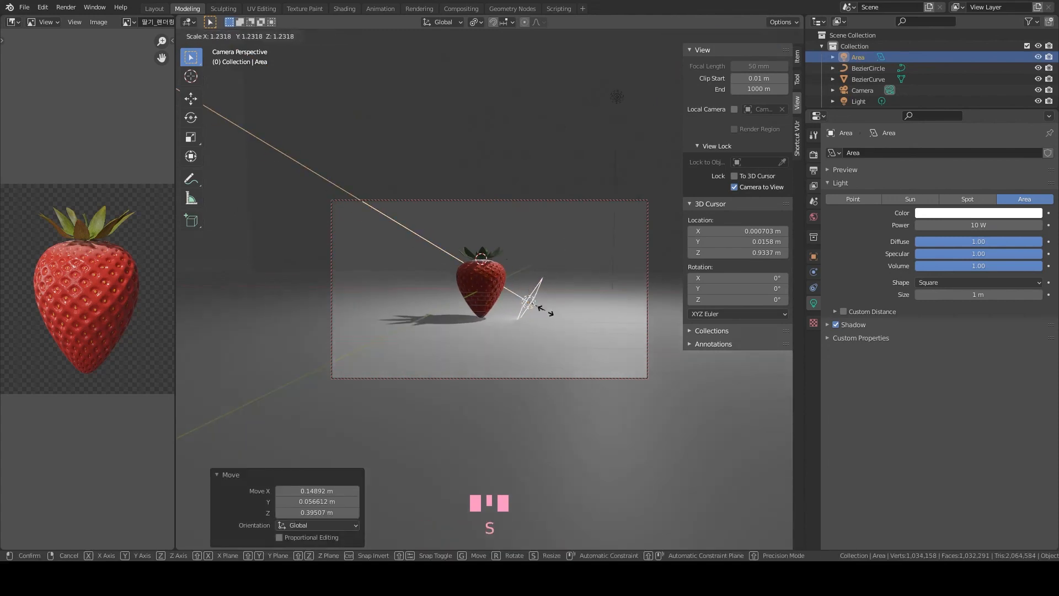
left_click(572, 312)
Move the enlarged area light away to the strawberry's right and rotate it to face the fruit
key("r")
left_click(596, 305)
key("g")
left_click(622, 251)
middle_click_drag(622, 251, 604, 321)
left_click(608, 314)
key("r")
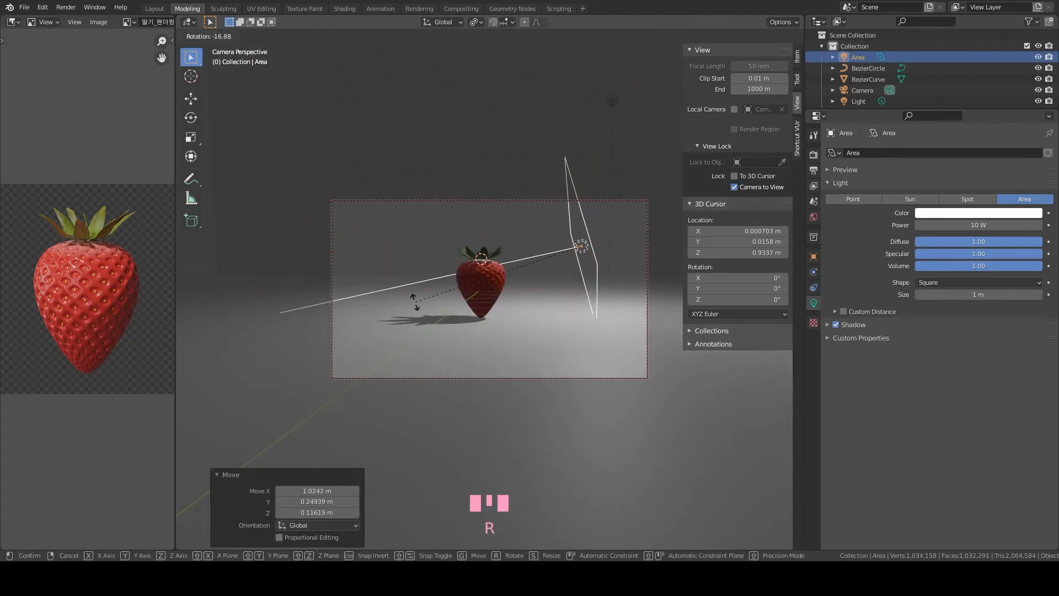
left_click(417, 300)
key("g")
scroll(524, 290, "up", 2)
Duplicate the area light to the strawberry's left and rotate the copy to face the fruit
key("shift+d")
left_click(373, 296)
key("r")
left_click(543, 223)
middle_click_drag(568, 218, 590, 291)
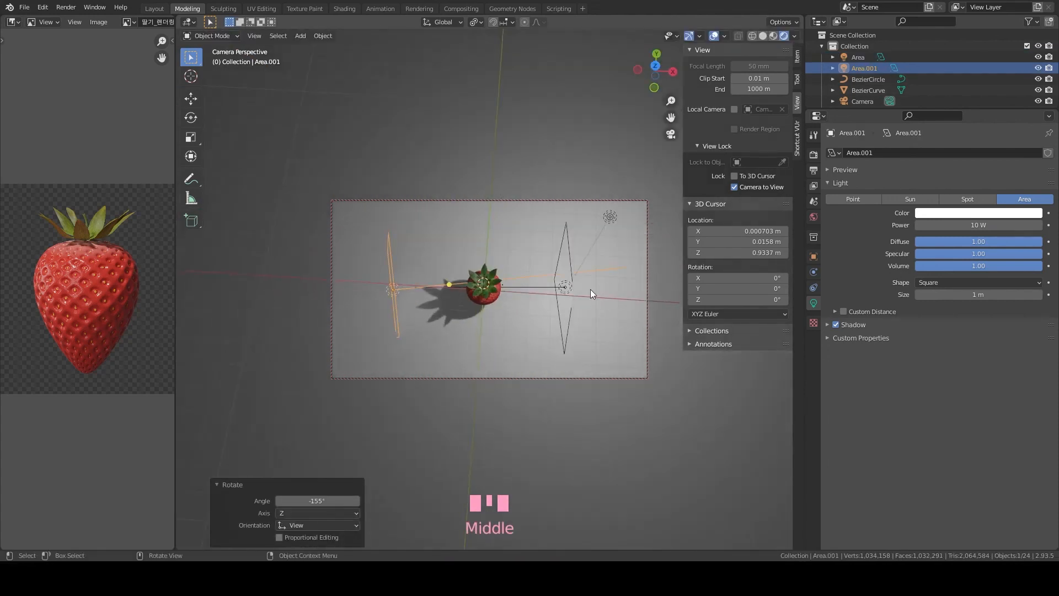
key("r")
left_click(584, 327)
Duplicate the left area light, place the copy at the strawberry's lower left, scale it down and angle it toward the fruit
middle_click_drag(583, 327, 490, 298)
key("shift+d")
left_click(492, 319)
key("r")
key("g")
key("s")
key("g")
Duplicate the small area light to the strawberry's lower right and angle it toward the fruit
key("shift+d")
left_click(544, 292)
key("r")
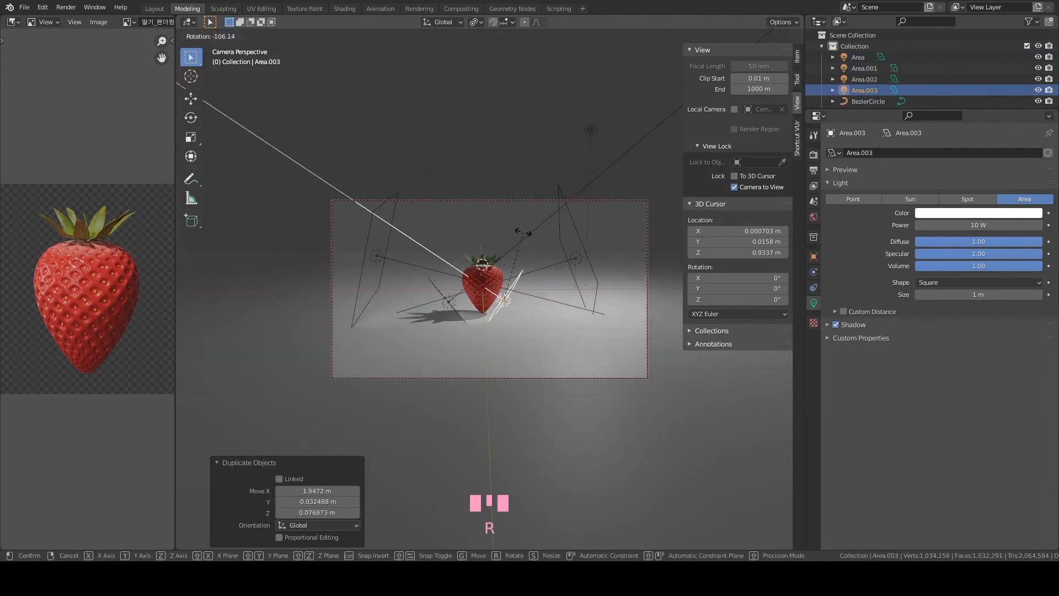
left_click(528, 307)
key("ctrl+z")
key("g")
left_click(542, 319)
Select the original point light and move it from the upper right toward the strawberry
scroll(508, 275, "down", 8)
left_click(535, 226)
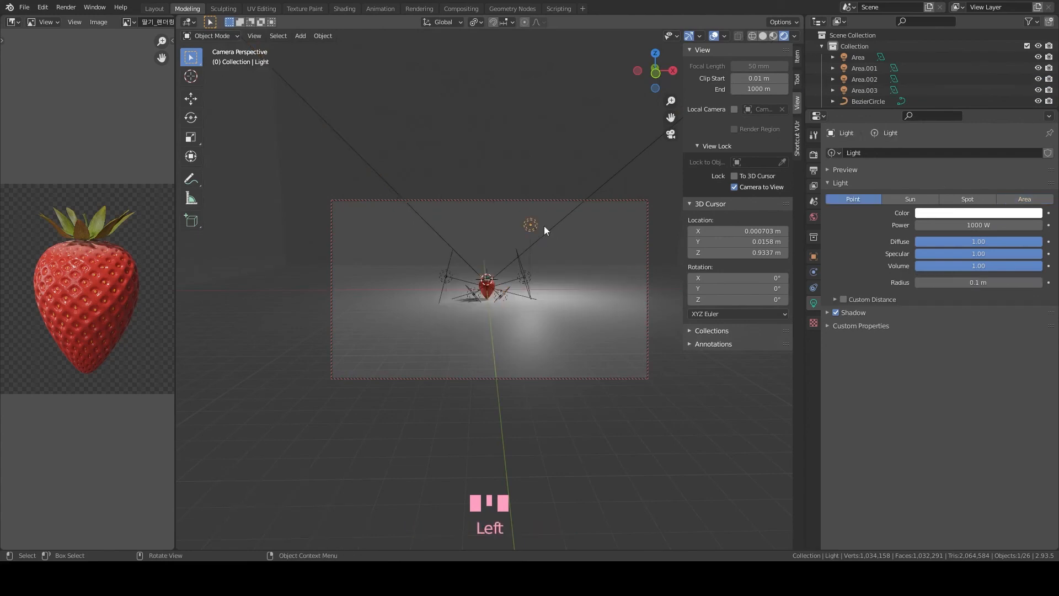
middle_click_drag(544, 226, 563, 270)
key("g")
left_click(492, 332)
key("grave")
key("grave")
Lower the point light by about 3.95 m and forward about 1.44 m, and reframe the strawberry from the front
middle_click_drag(491, 270, 527, 267)
scroll(478, 315, "down", 2)
middle_click_drag(478, 316, 427, 249)
key("g")
left_click(401, 326)
middle_click_drag(402, 325, 552, 296)
scroll(577, 307, "up", 3)
scroll(554, 300, "down", 2)
Set the render resolution to 1000 × 1000 px and bring the camera closer to the strawberry
left_click(813, 155)
left_click(815, 171)
left_click_drag(985, 166, 986, 176)
type("1000")
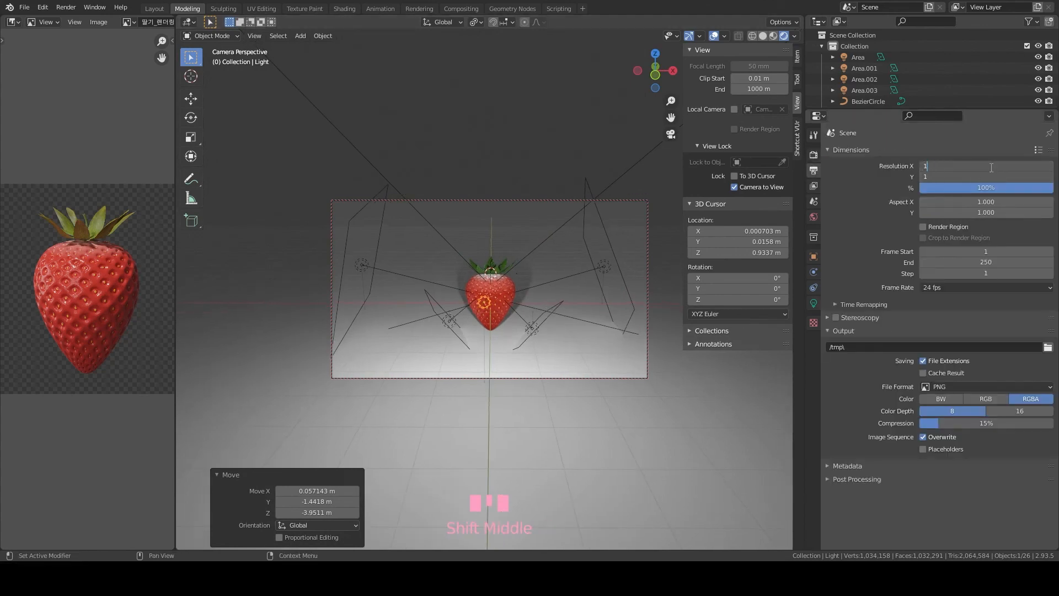
key("Return")
scroll(538, 332, "up", 4)
middle_click_drag(538, 332, 545, 339)
Hide the BezierCircle object in both the viewport and renders
left_click_drag(1034, 104, 1037, 115)
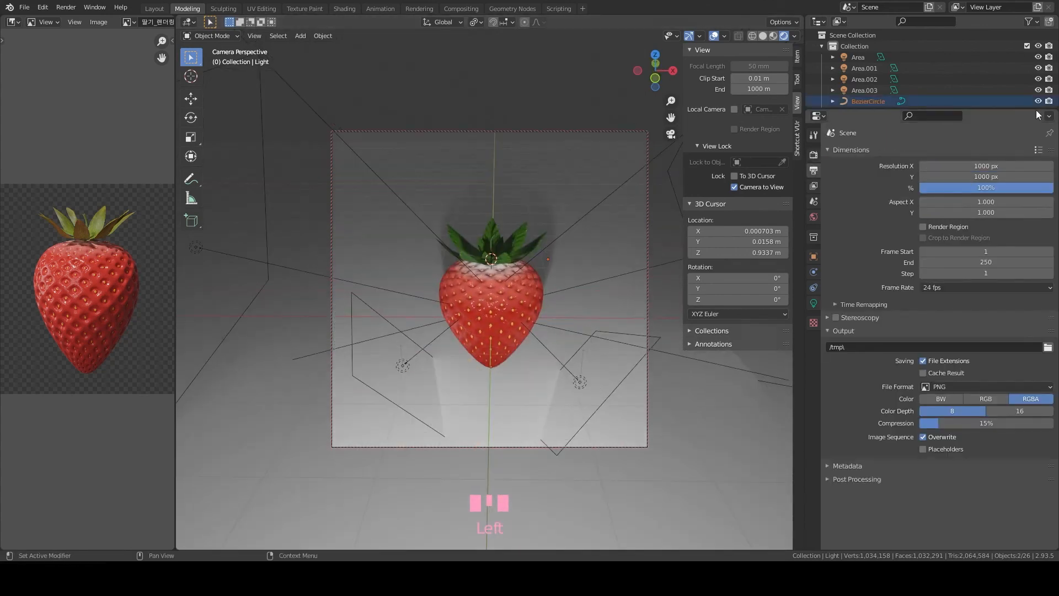
left_click(1038, 101)
left_click(1049, 101)
scroll(554, 317, "down", 2)
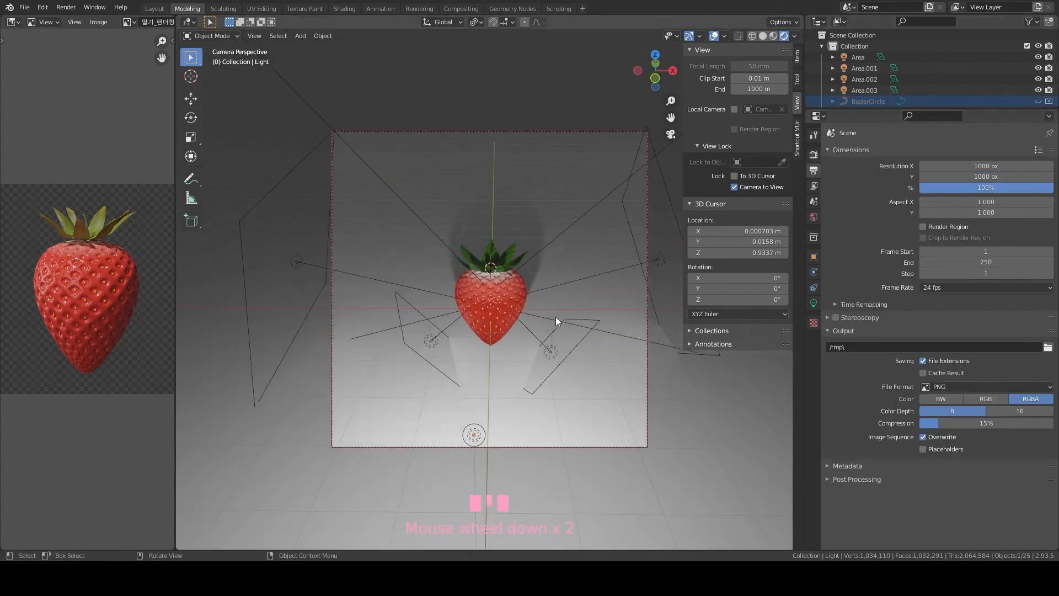
Give the backdrop plane a new material with a saturated pinkish-red base color
left_click(556, 316)
left_click(814, 349)
left_click(889, 199)
left_click(962, 313)
left_click_drag(966, 211, 987, 223)
left_click(1032, 265)
left_click(494, 305)
left_click(974, 314)
left_click_drag(1033, 171, 1033, 155)
scroll(634, 308, "up", 2)
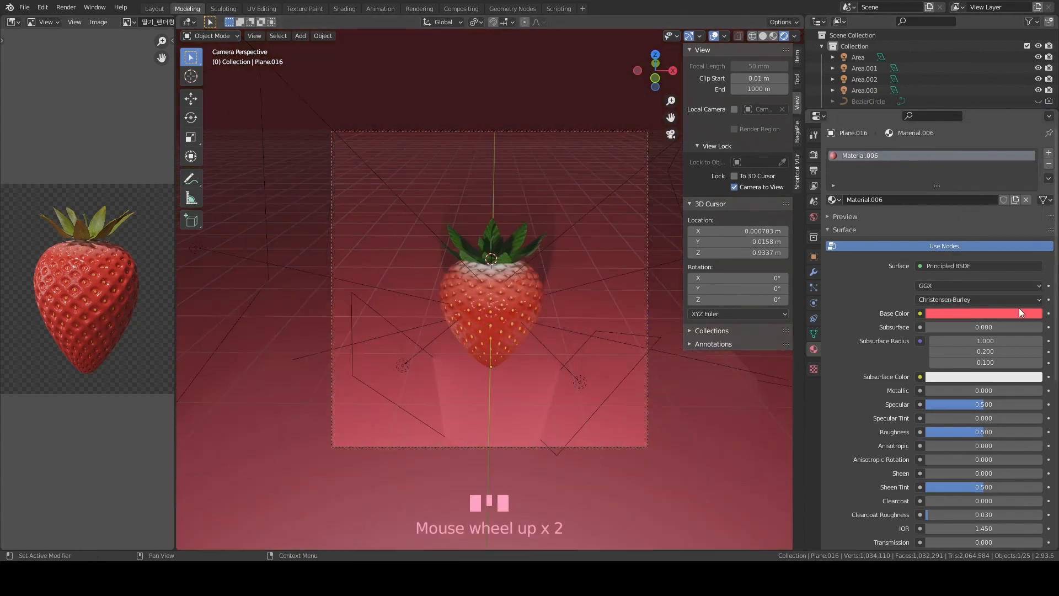
Lighten the backdrop's base color to pale pink and reframe the strawberry with the camera
left_click(1021, 313)
left_click_drag(987, 216, 986, 209)
scroll(557, 309, "down", 3)
middle_click_drag(555, 309, 547, 385)
scroll(547, 385, "up", 2)
left_click(501, 331)
middle_click_drag(501, 331, 485, 319)
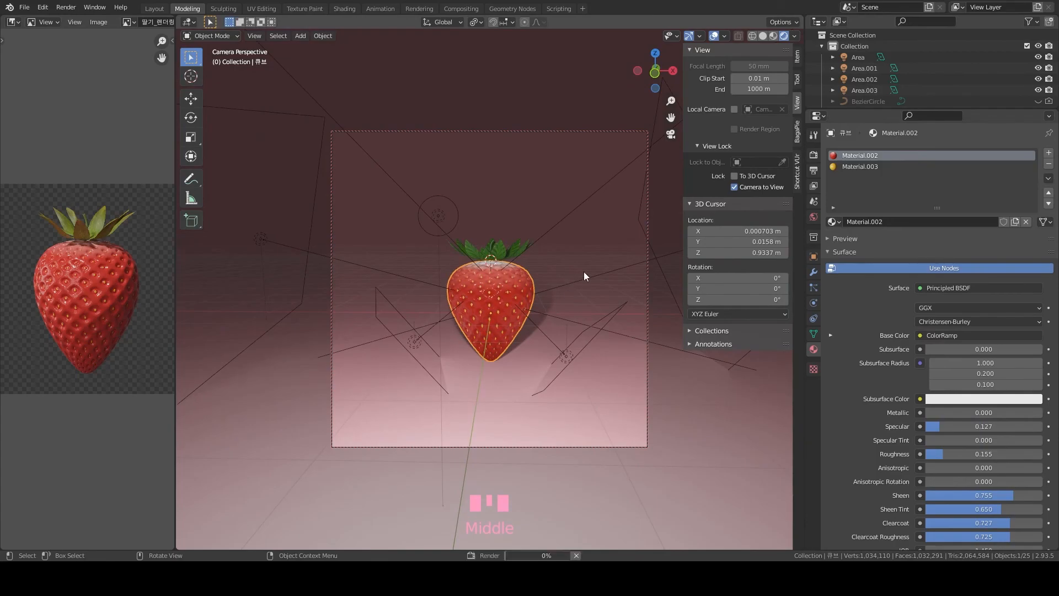
Change the render engine to Cycles
left_click(813, 154)
left_click(947, 153)
left_click(947, 191)
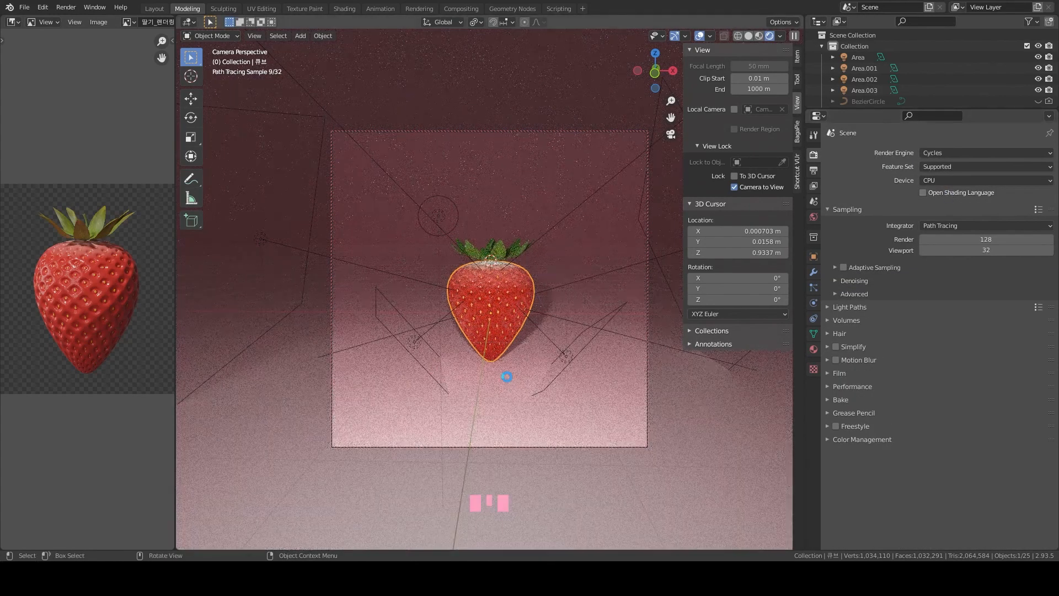